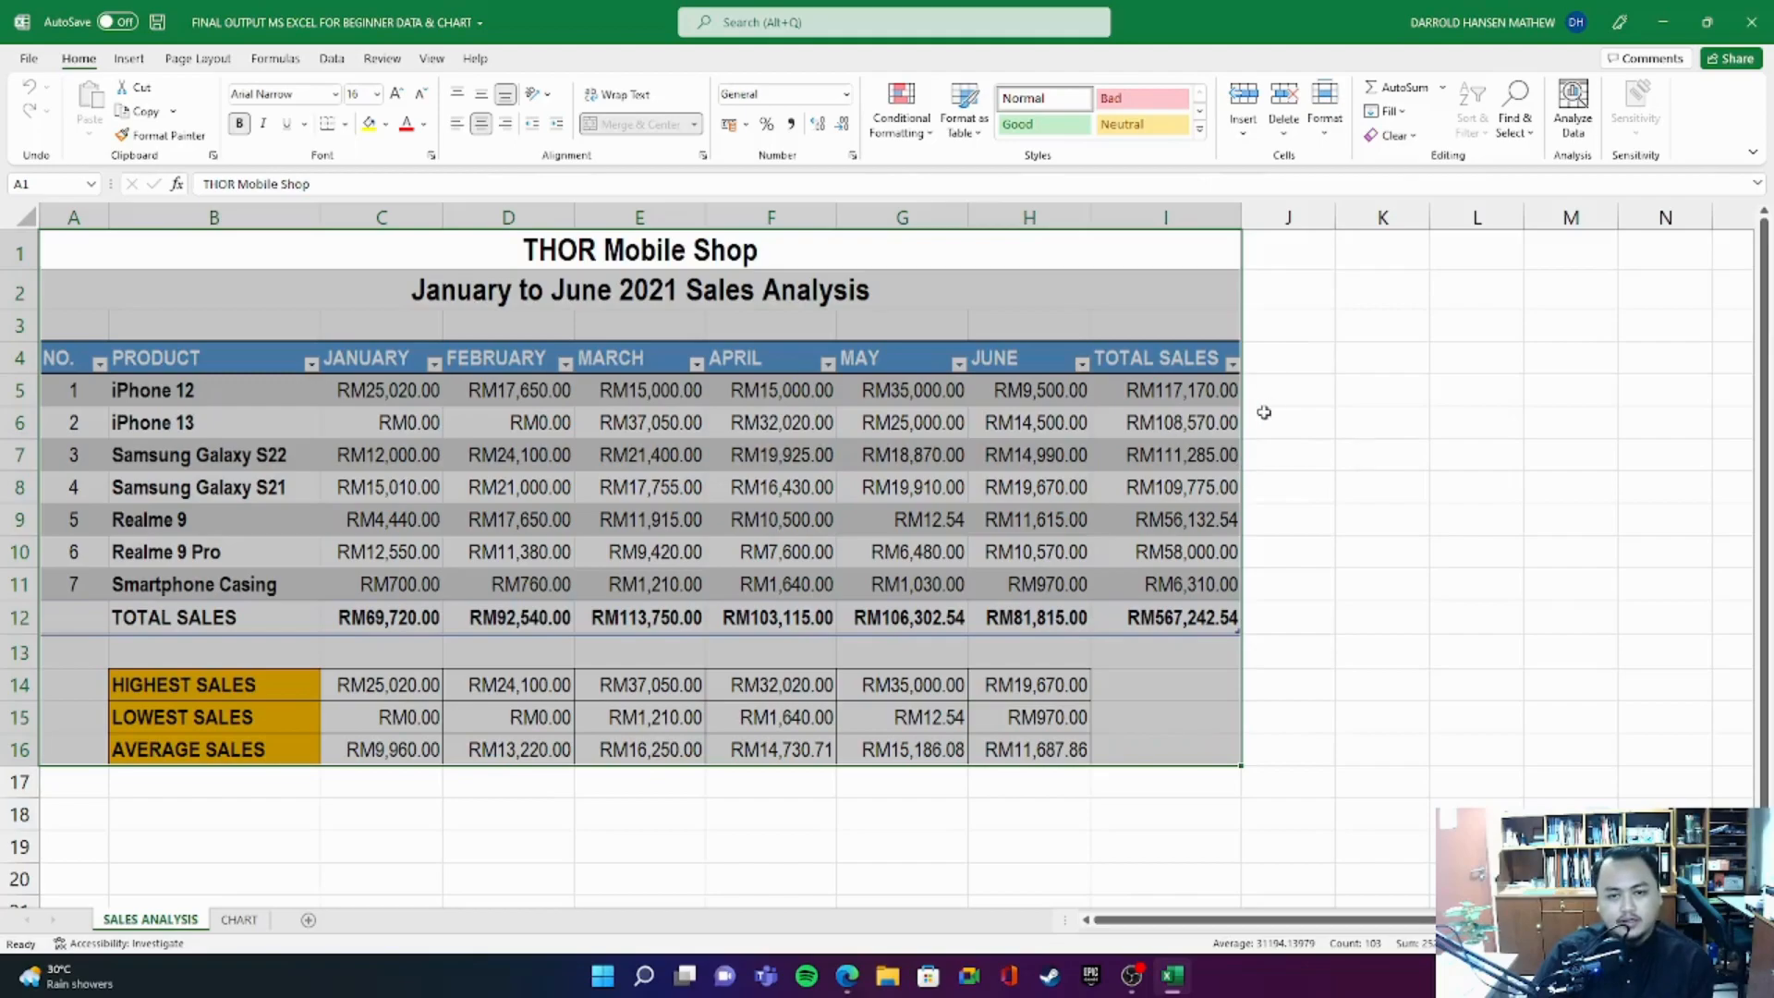
- Examine the sales table's TOTAL SALES column and row, the monthly product figures and the full report range
{"action": "left_click", "coordinate": [1291, 346]}
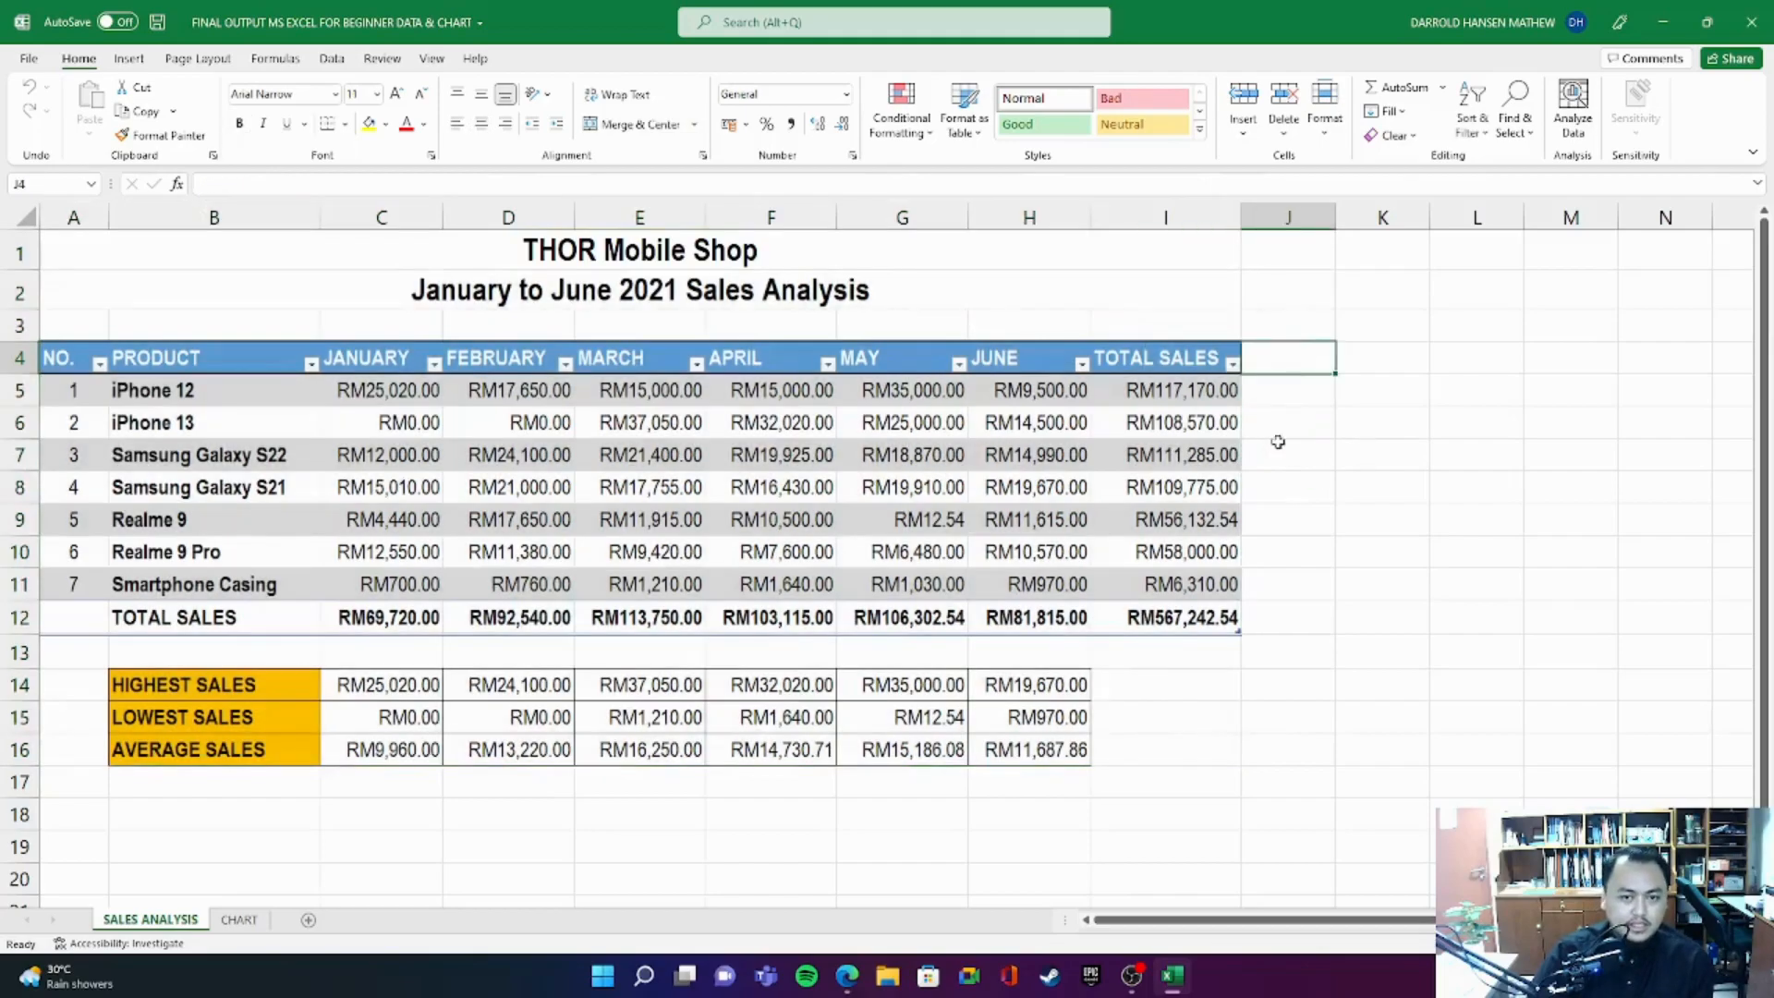
{"action": "left_click", "coordinate": [1143, 362]}
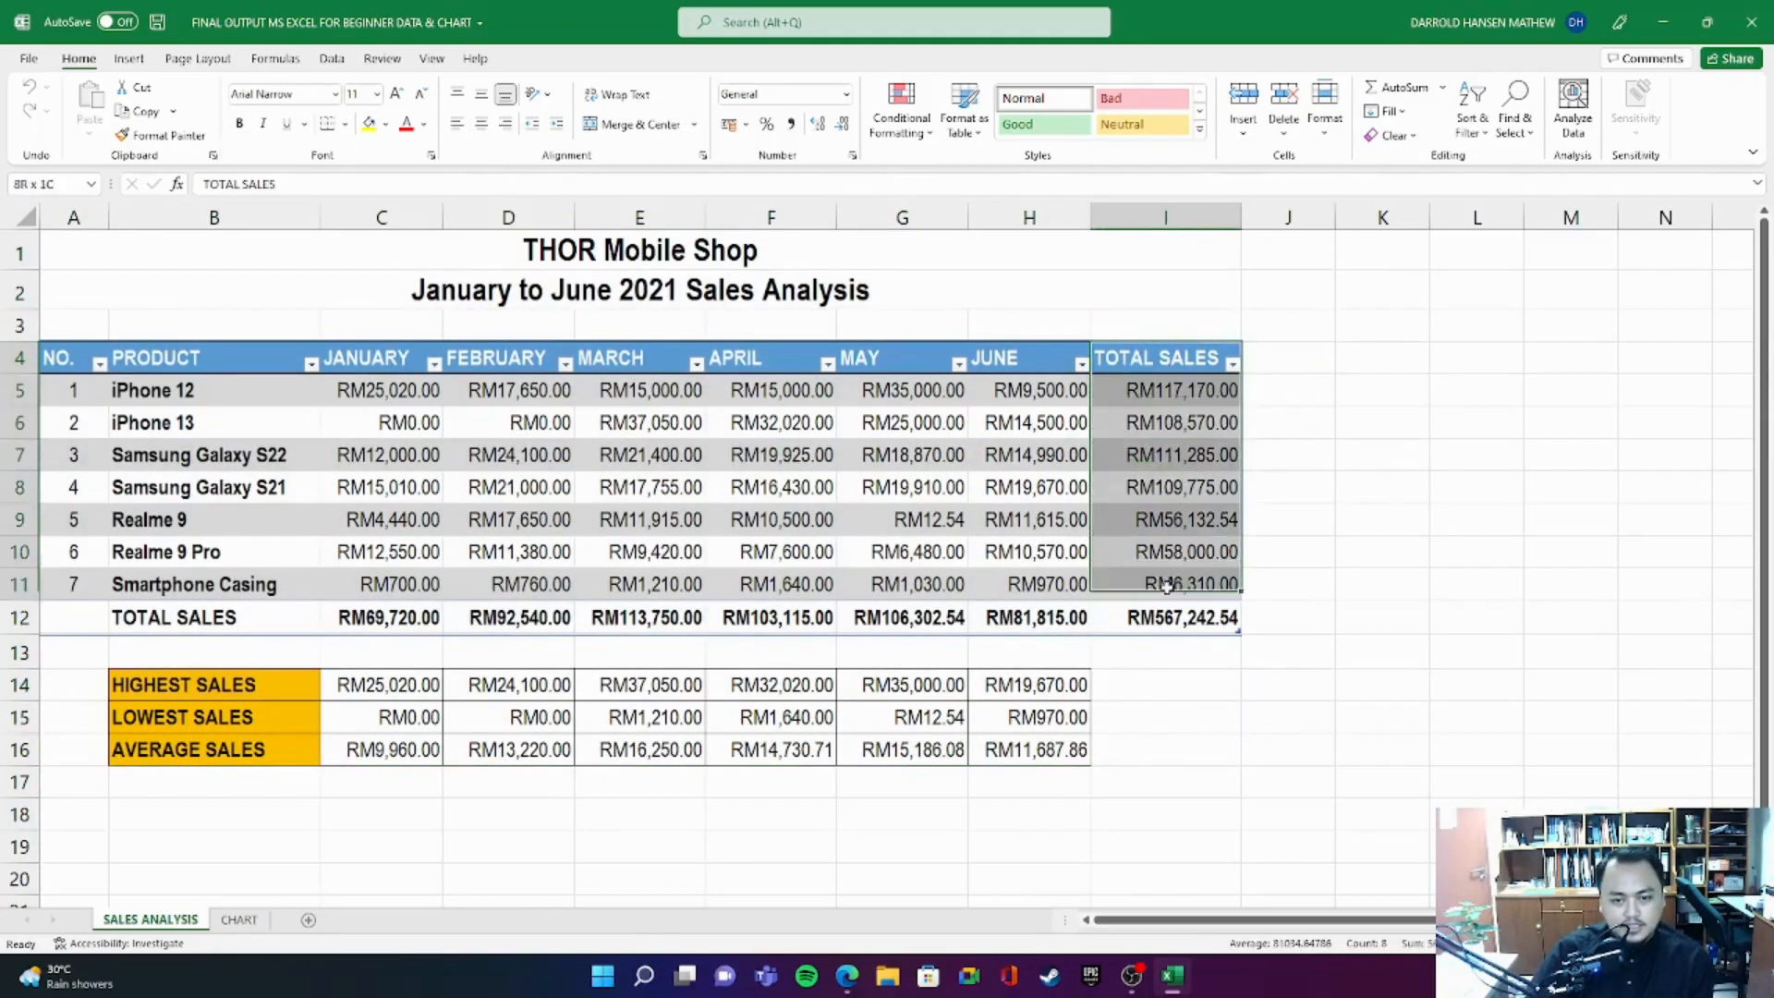
{"action": "left_click_drag", "start_coordinate": [82, 622], "coordinate": [1252, 647]}
{"action": "left_click_drag", "start_coordinate": [379, 395], "coordinate": [1024, 613]}
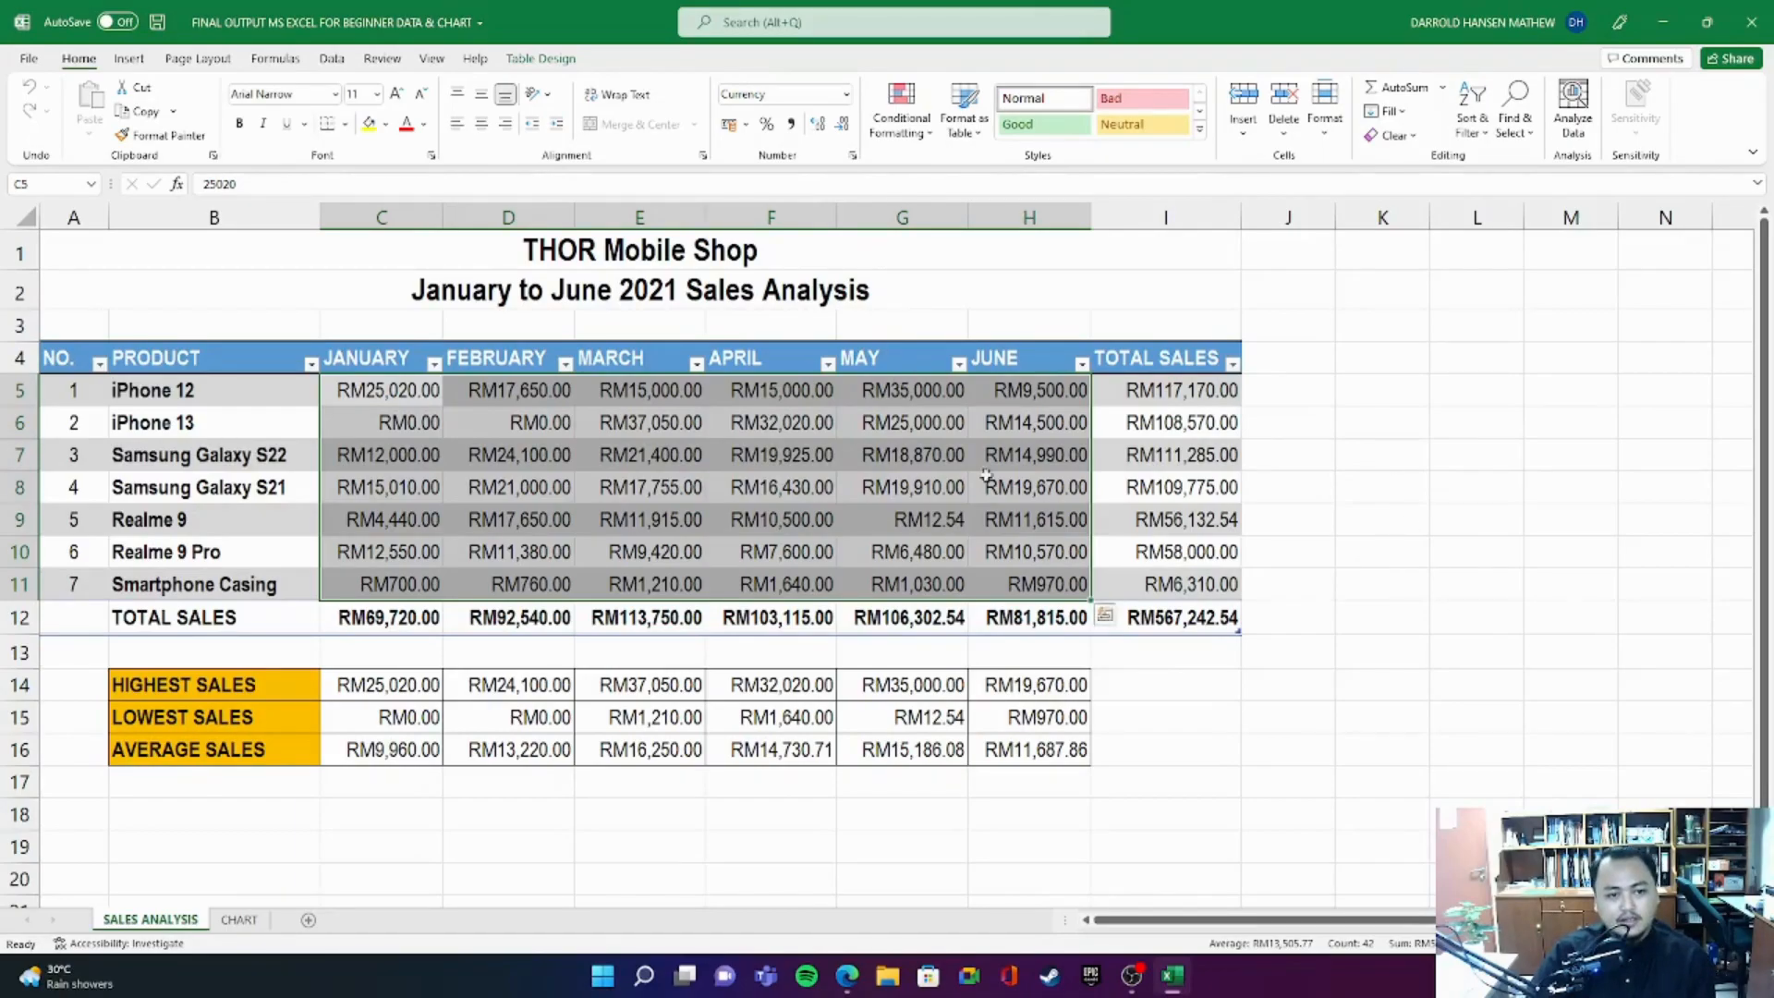
{"action": "left_click_drag", "start_coordinate": [143, 252], "coordinate": [1086, 721]}
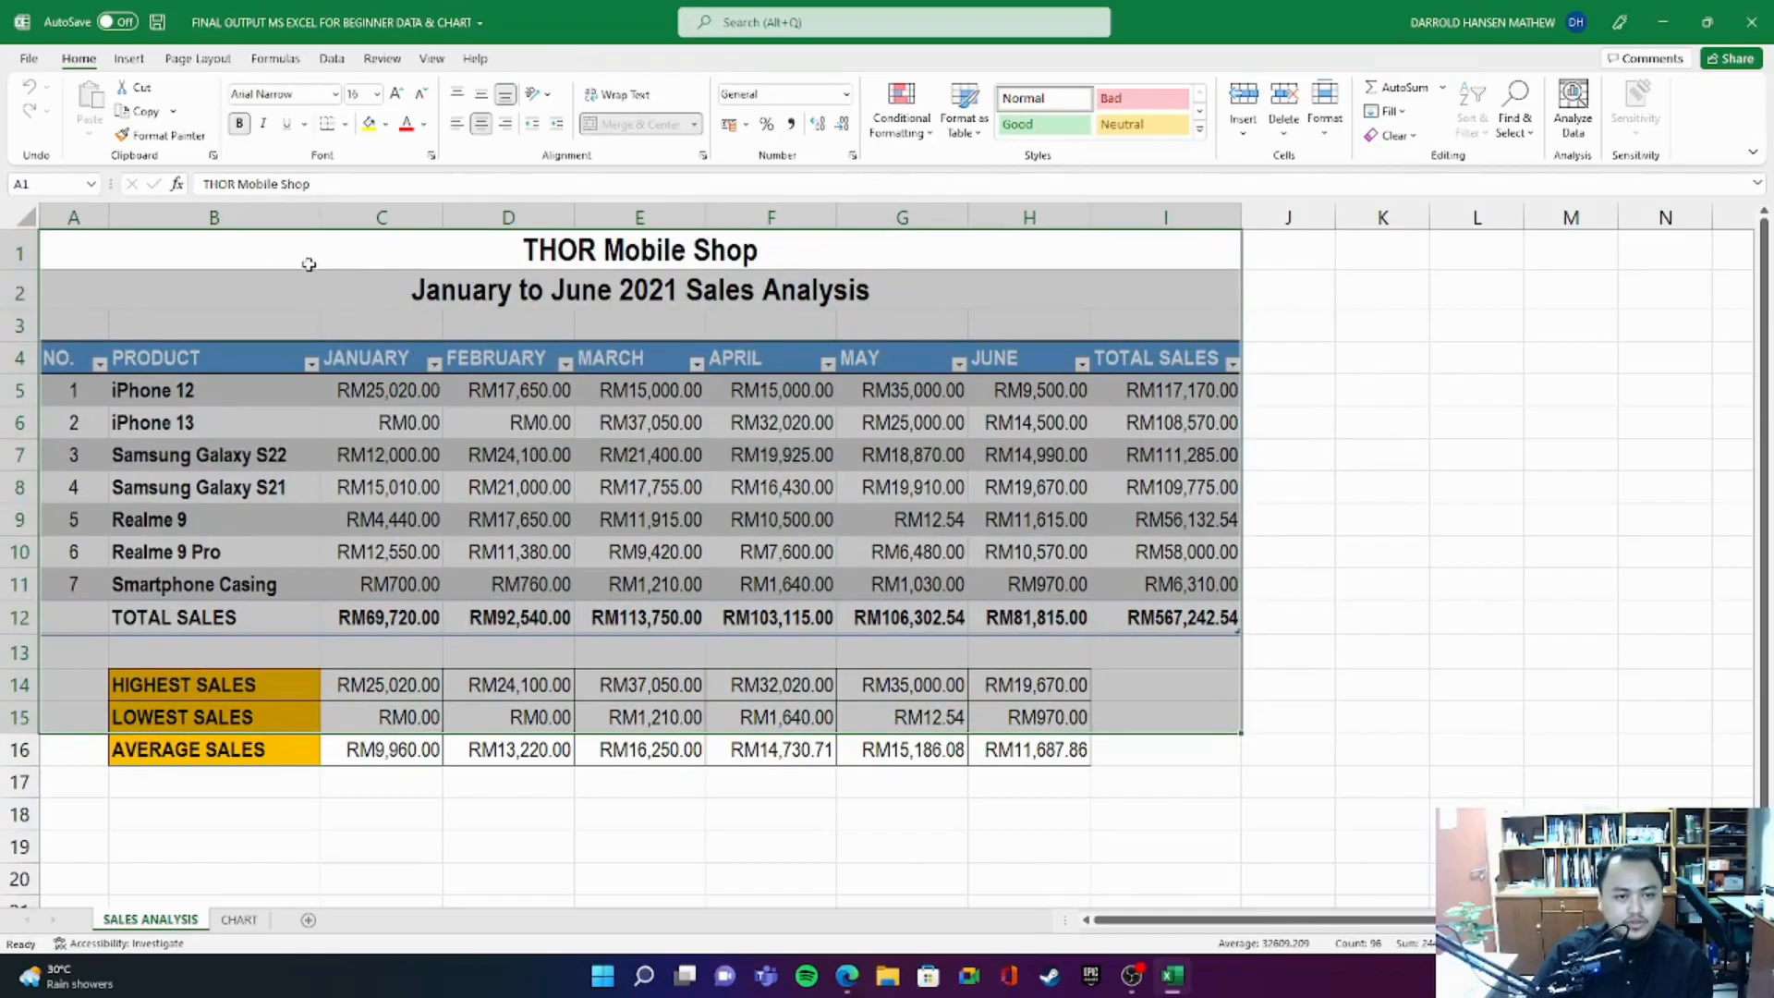
{"action": "left_click_drag", "start_coordinate": [210, 248], "coordinate": [1194, 751]}
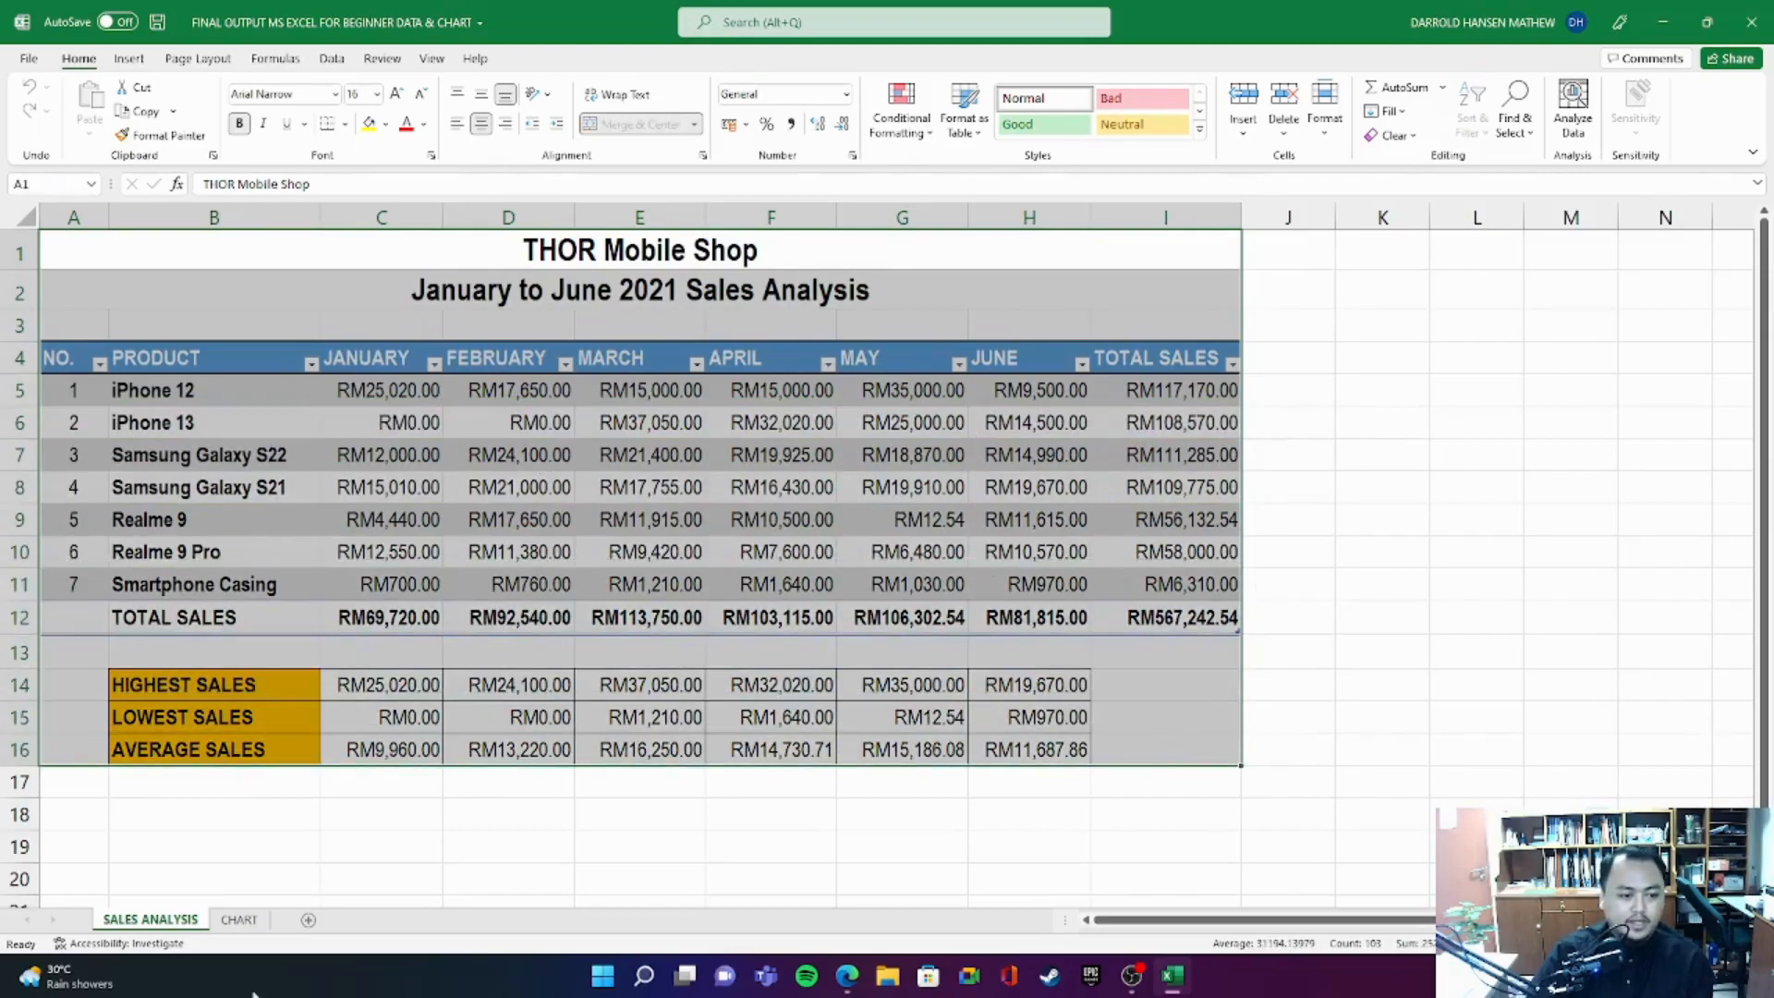
- View the column chart on the CHART sheet and return to the SALES ANALYSIS sheet
{"action": "left_click", "coordinate": [239, 919]}
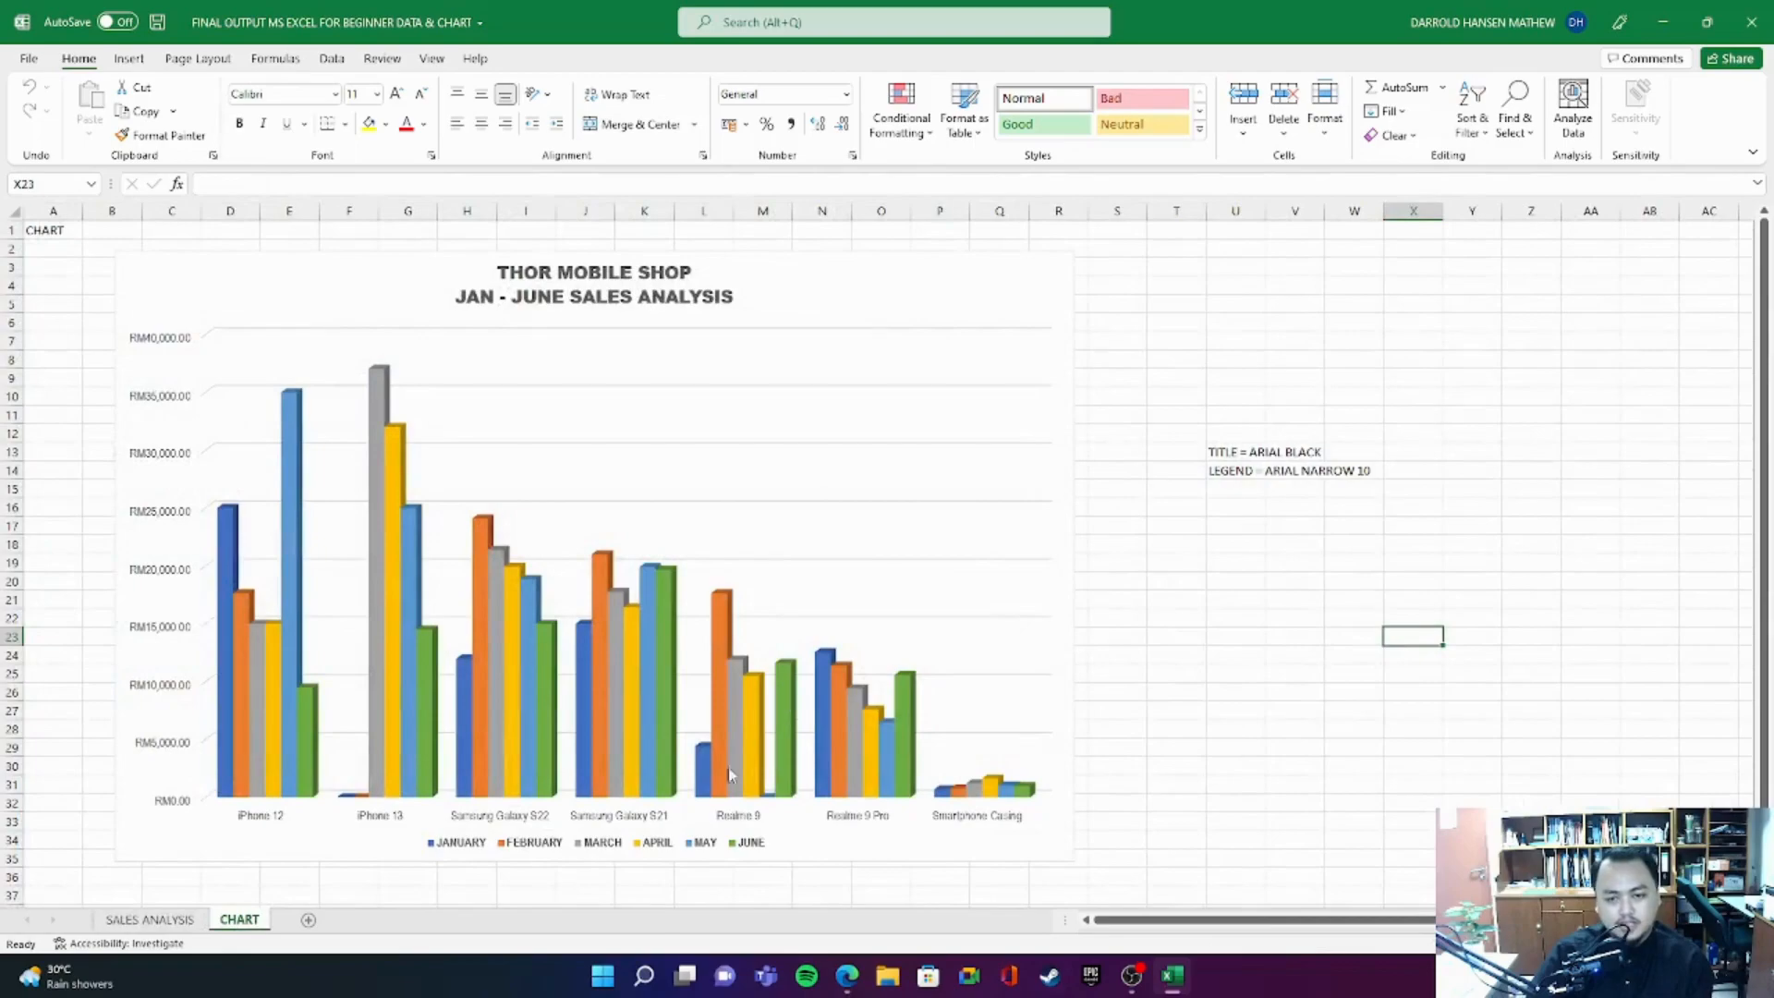
{"action": "left_click", "coordinate": [150, 920]}
{"action": "left_click", "coordinate": [1387, 453]}
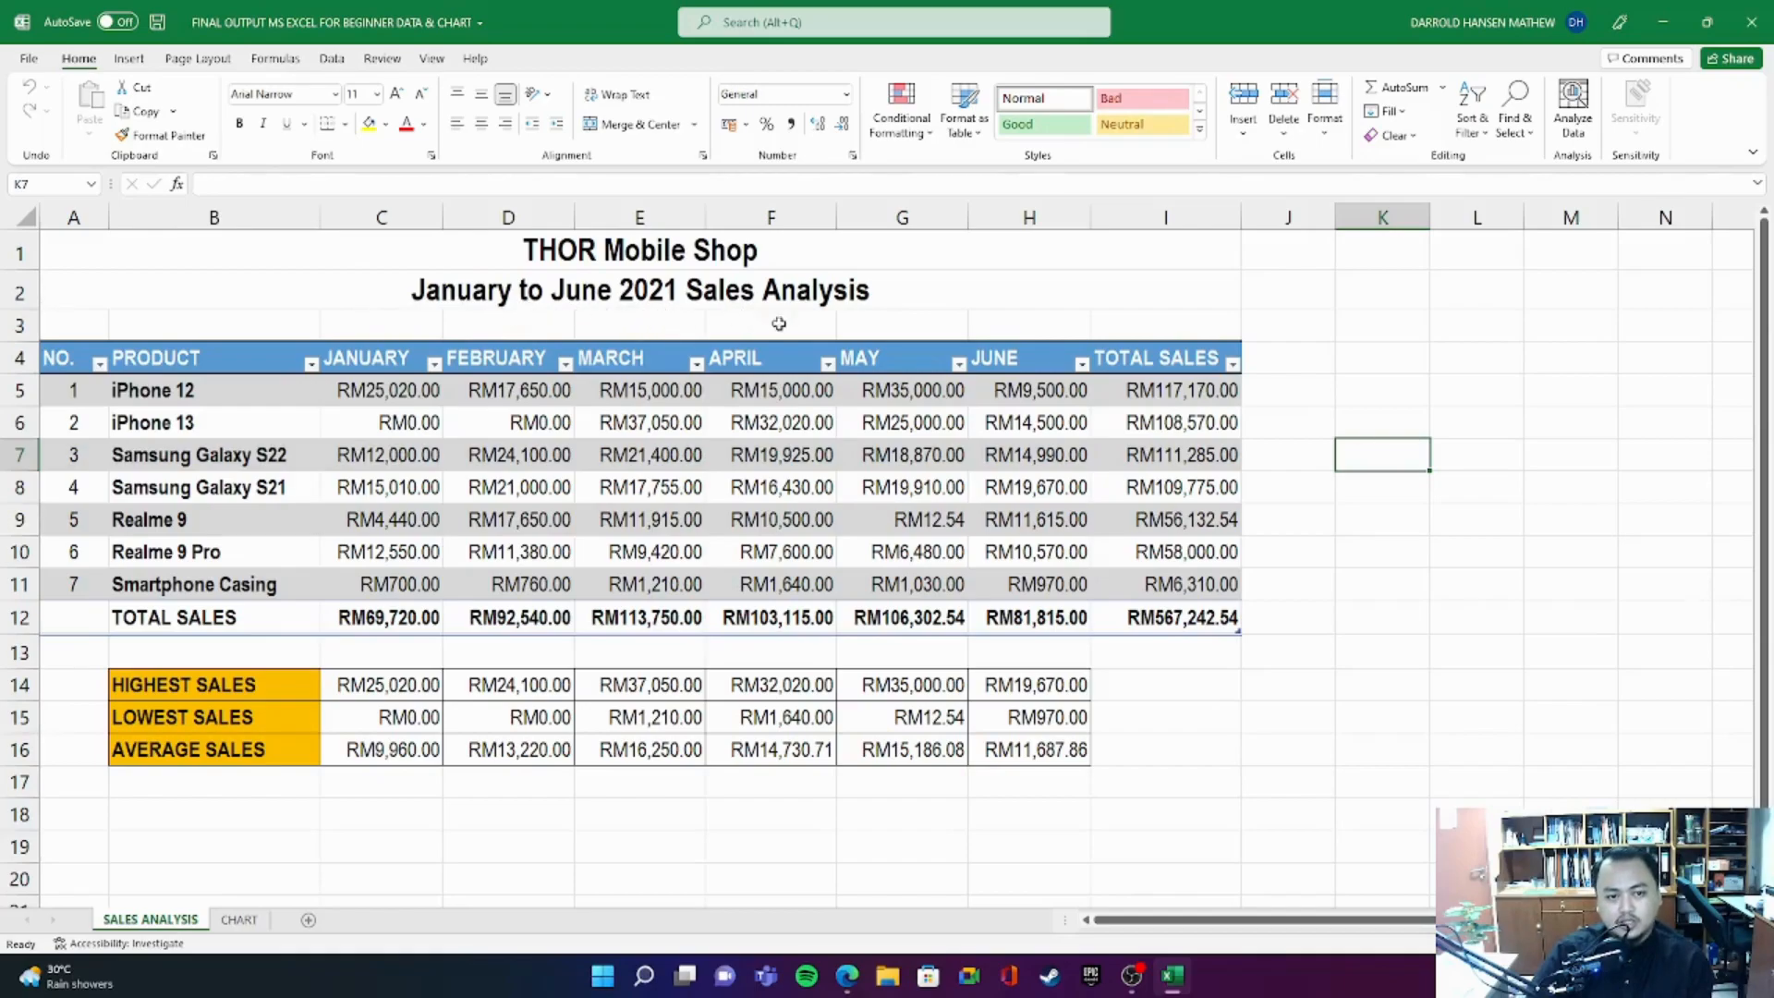
- Review the report's subtitle, the monthly product figures, the sales totals and the highest, lowest and average summary block
{"action": "left_click", "coordinate": [452, 297]}
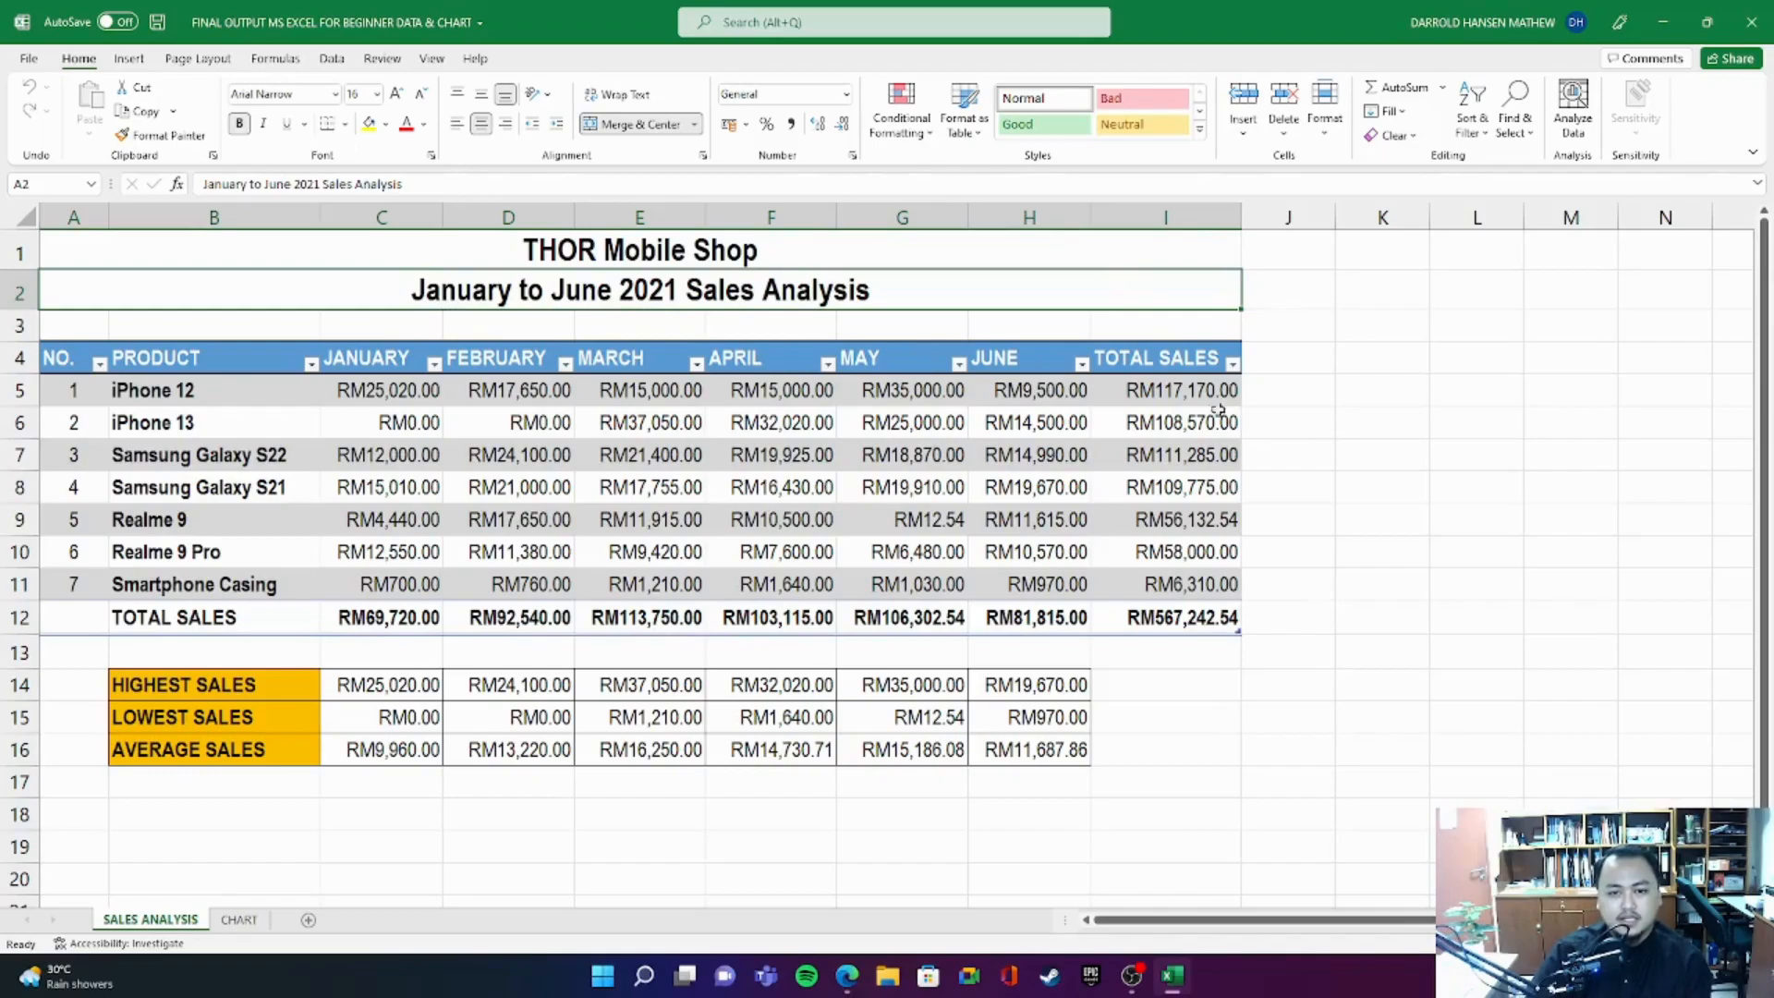
{"action": "left_click", "coordinate": [1359, 328]}
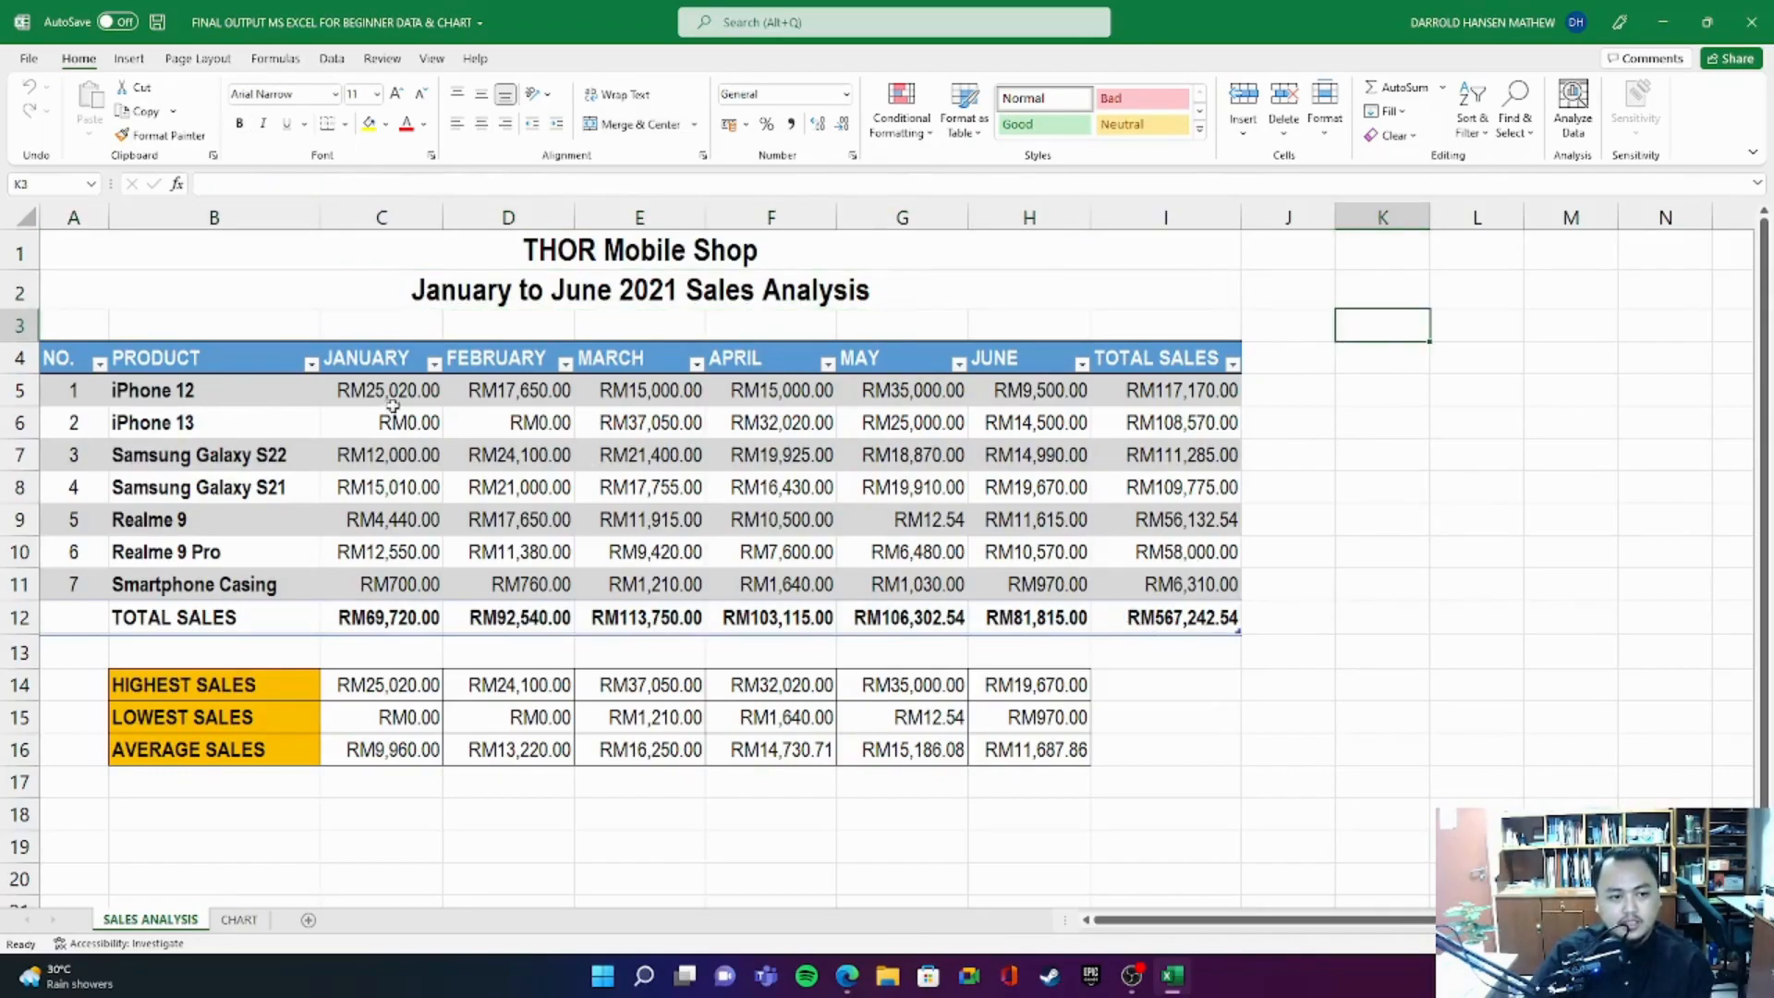
{"action": "left_click_drag", "start_coordinate": [385, 392], "coordinate": [1035, 586]}
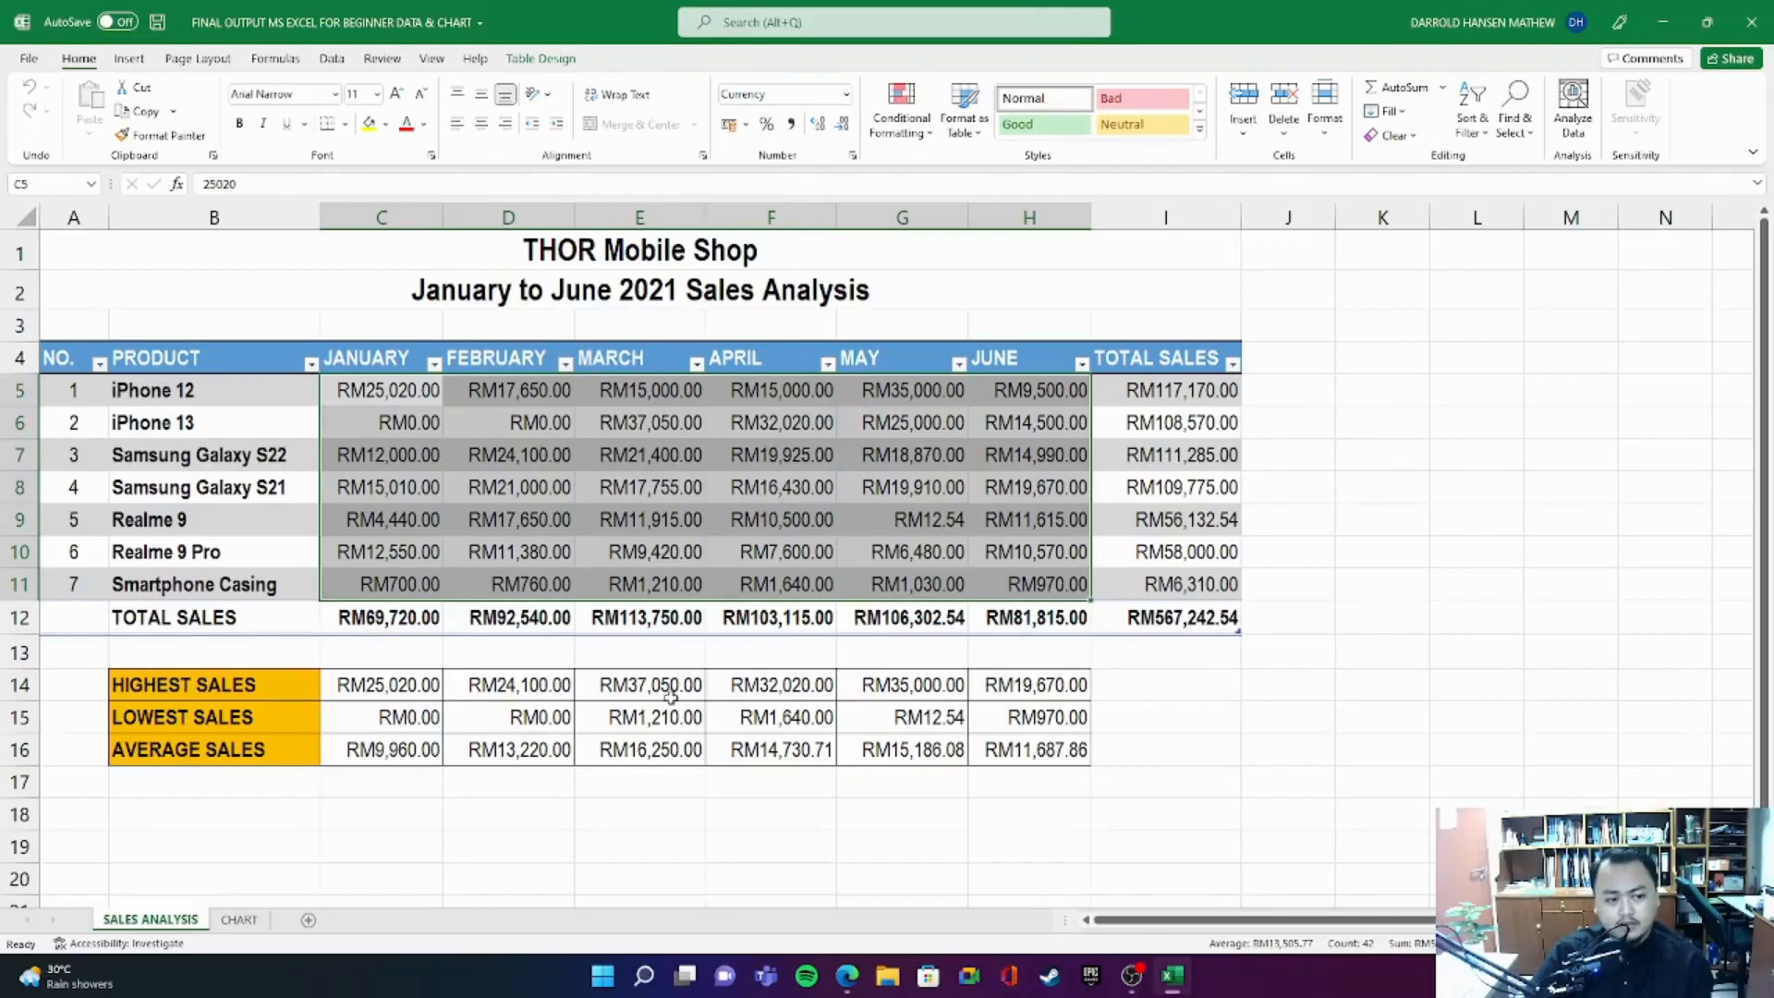
{"action": "left_click_drag", "start_coordinate": [82, 619], "coordinate": [1202, 617]}
{"action": "left_click_drag", "start_coordinate": [1166, 360], "coordinate": [1183, 615]}
{"action": "left_click_drag", "start_coordinate": [134, 691], "coordinate": [1030, 744]}
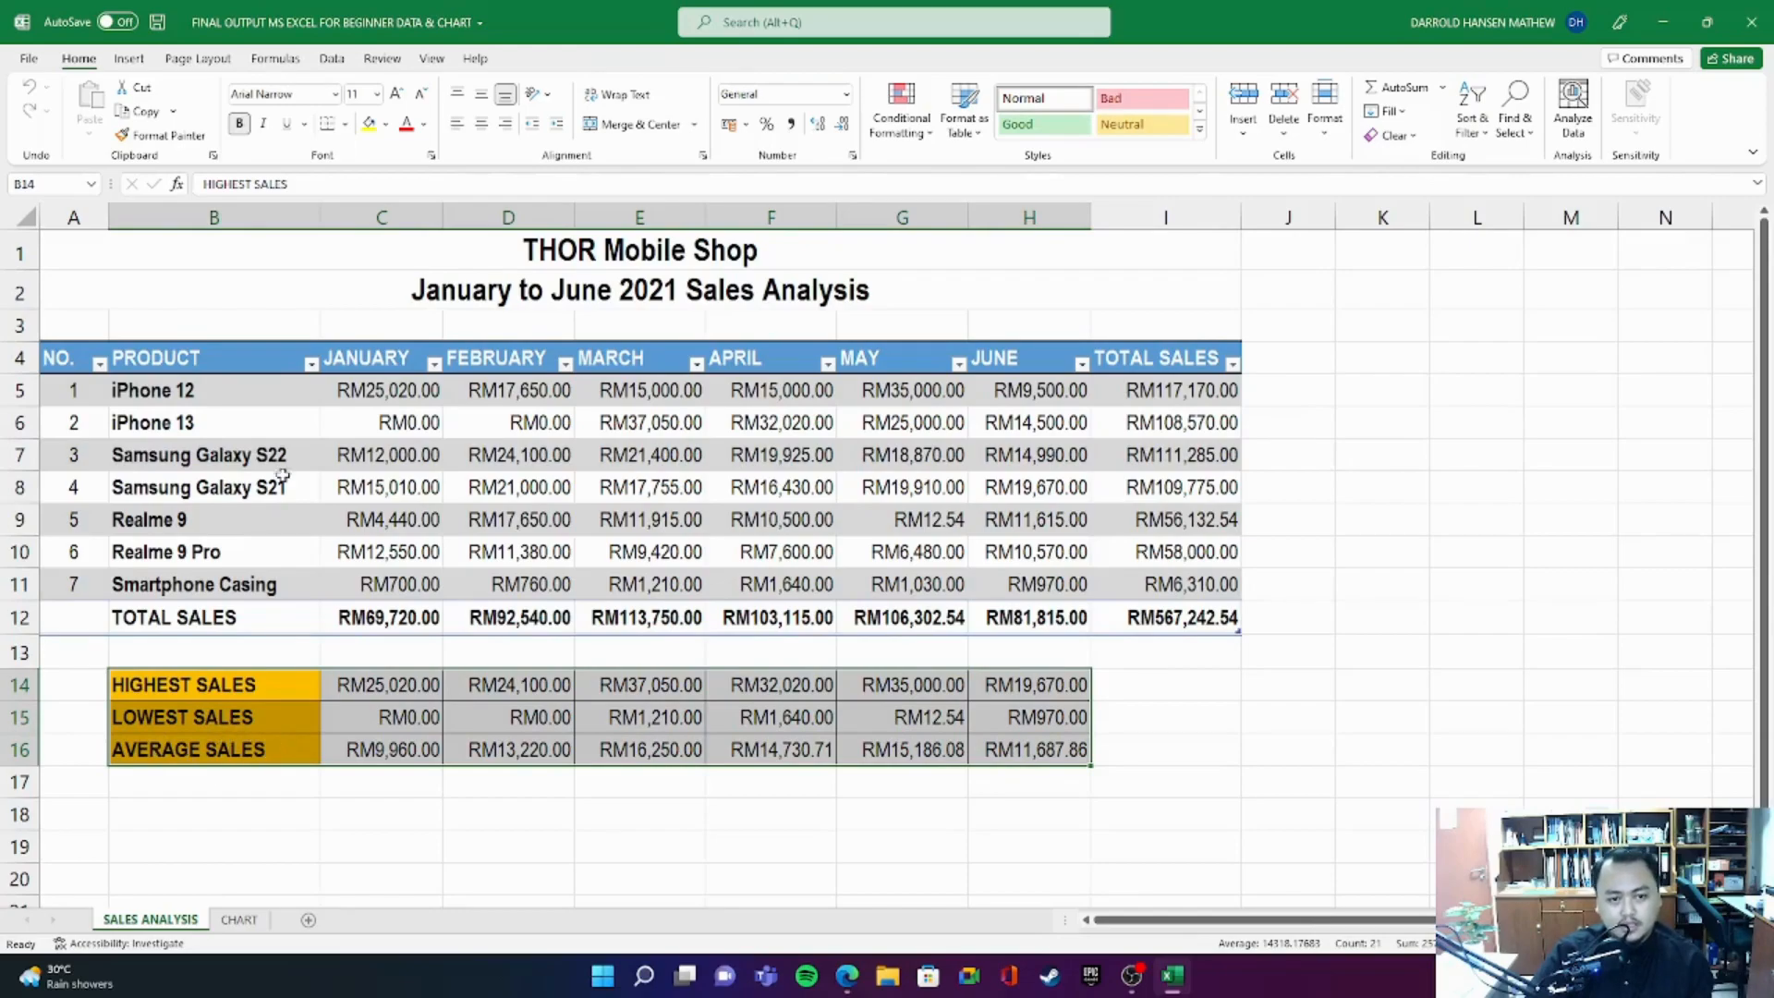
{"action": "left_click_drag", "start_coordinate": [62, 361], "coordinate": [1234, 621]}
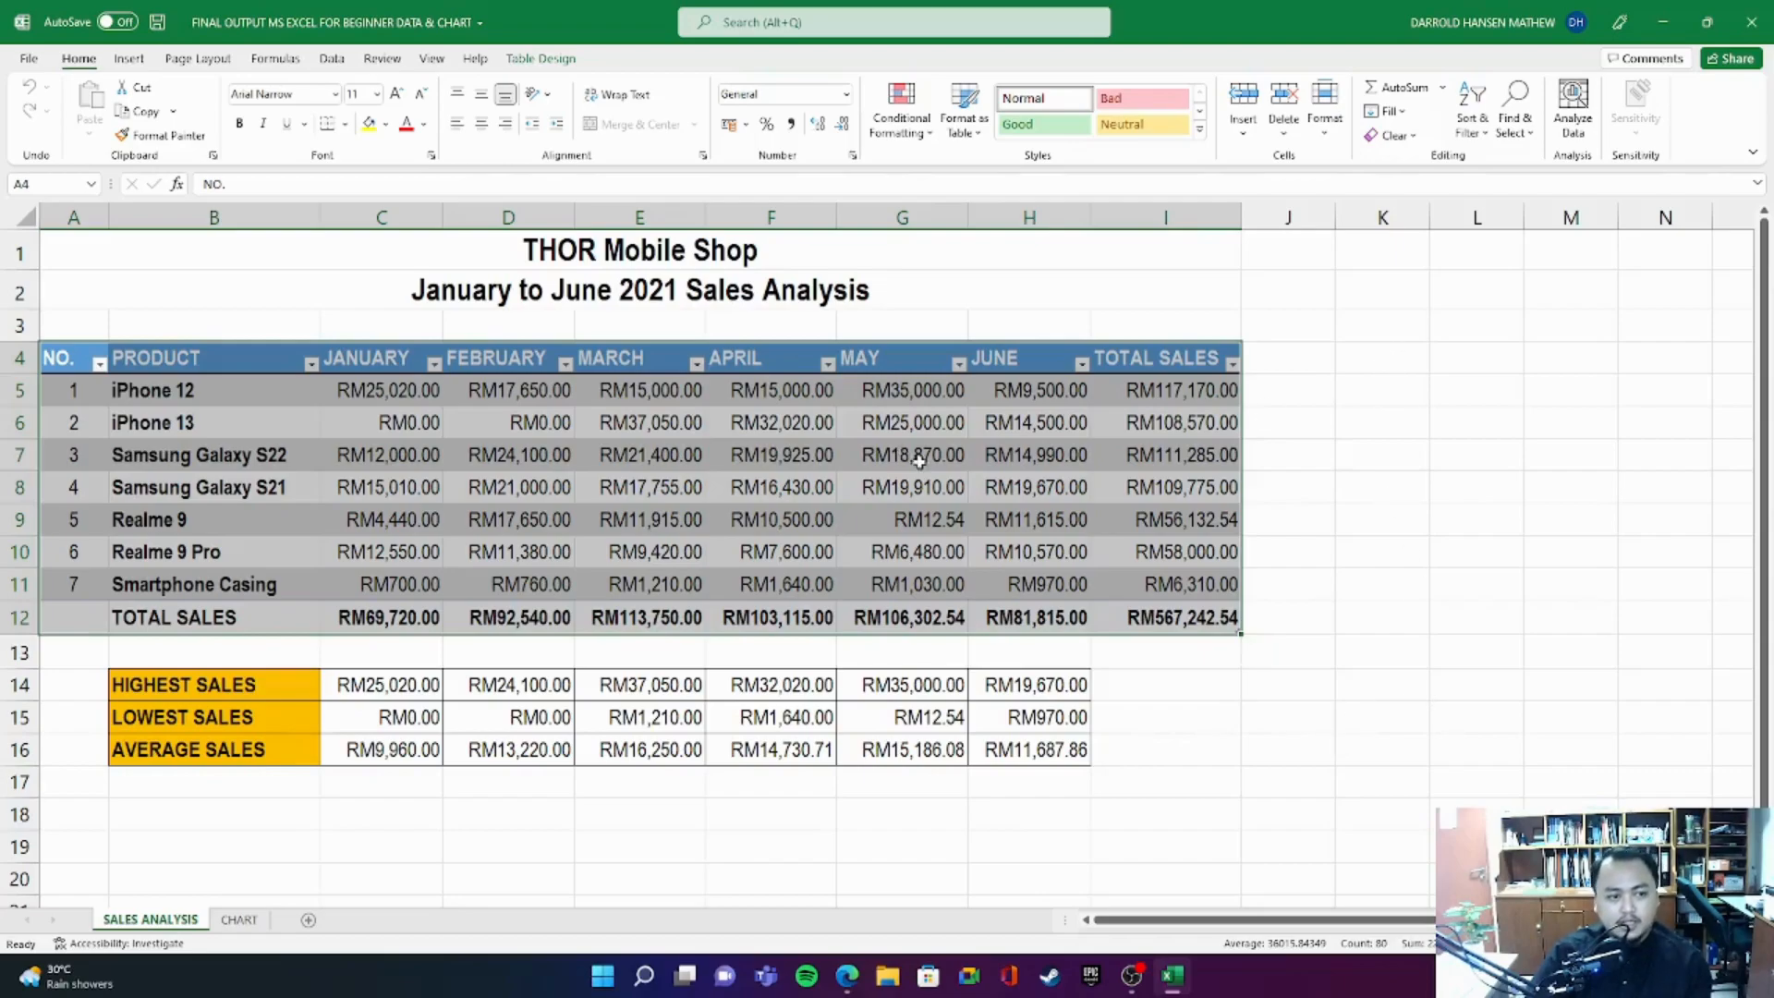
{"action": "left_click", "coordinate": [1440, 454]}
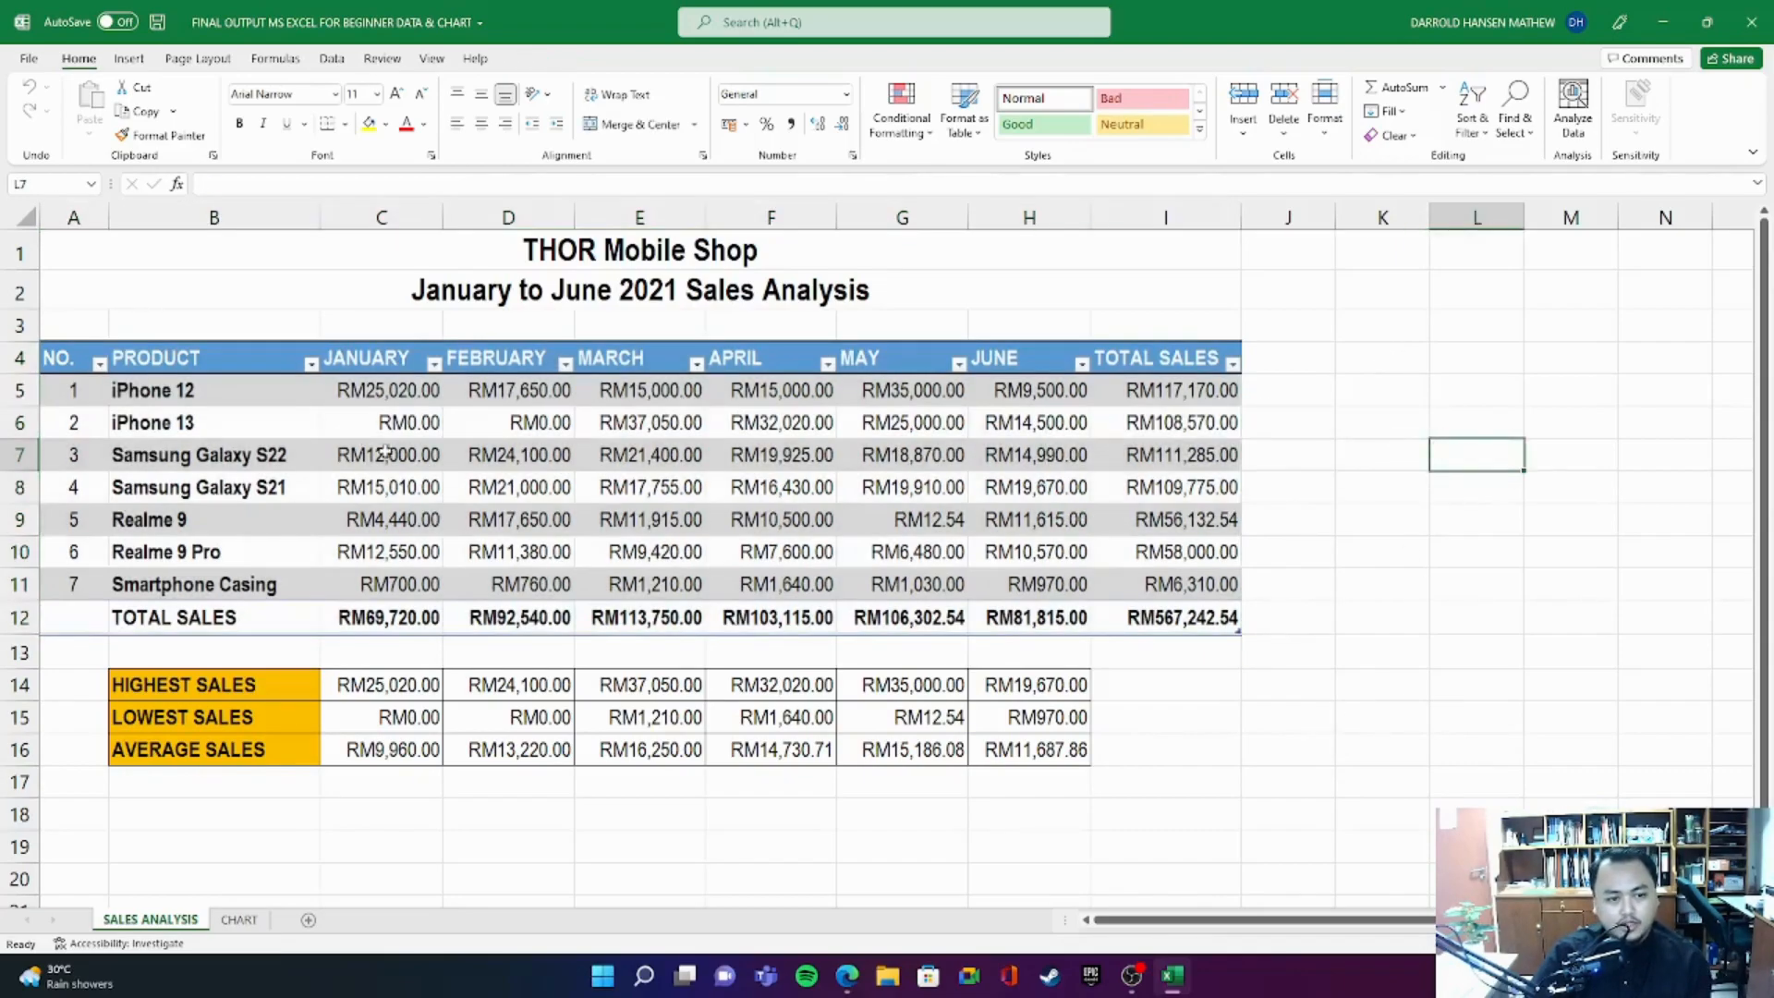
- Examine the product sales range C5:H11, the January to June headers and the subtitle text in row 2
{"action": "left_click_drag", "start_coordinate": [402, 402], "coordinate": [1036, 588]}
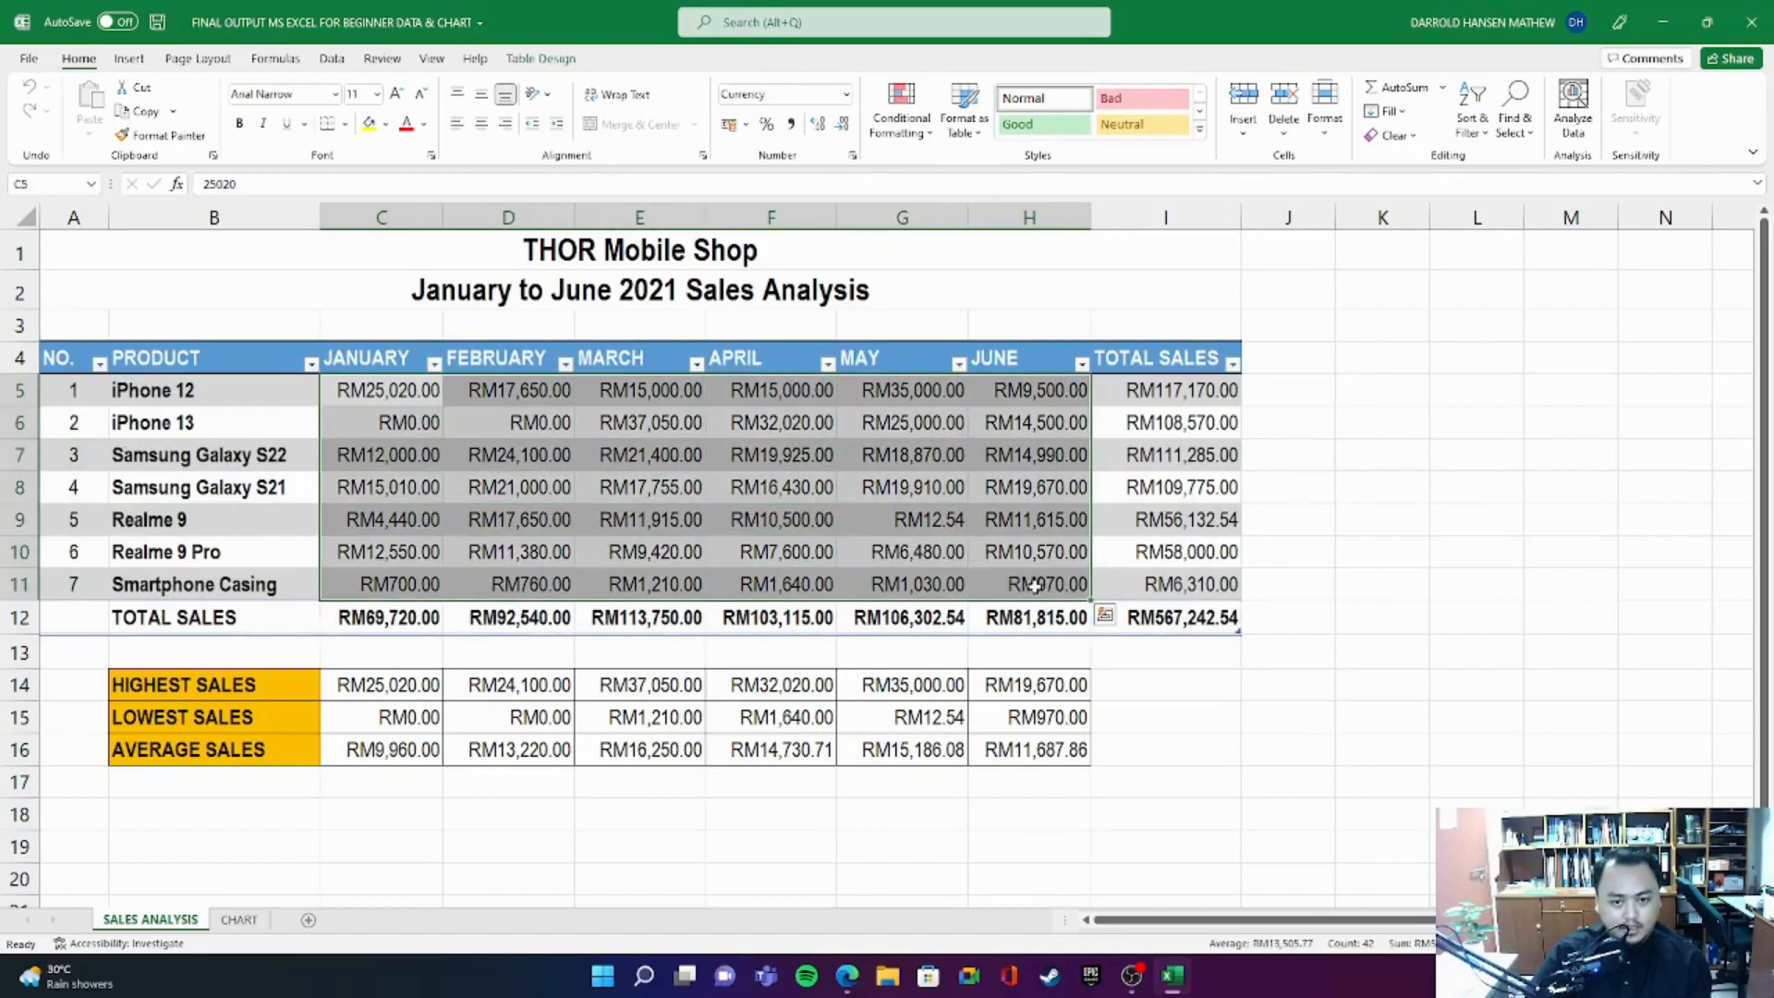
{"action": "left_click_drag", "start_coordinate": [344, 368], "coordinate": [1048, 352]}
{"action": "left_click", "coordinate": [474, 296]}
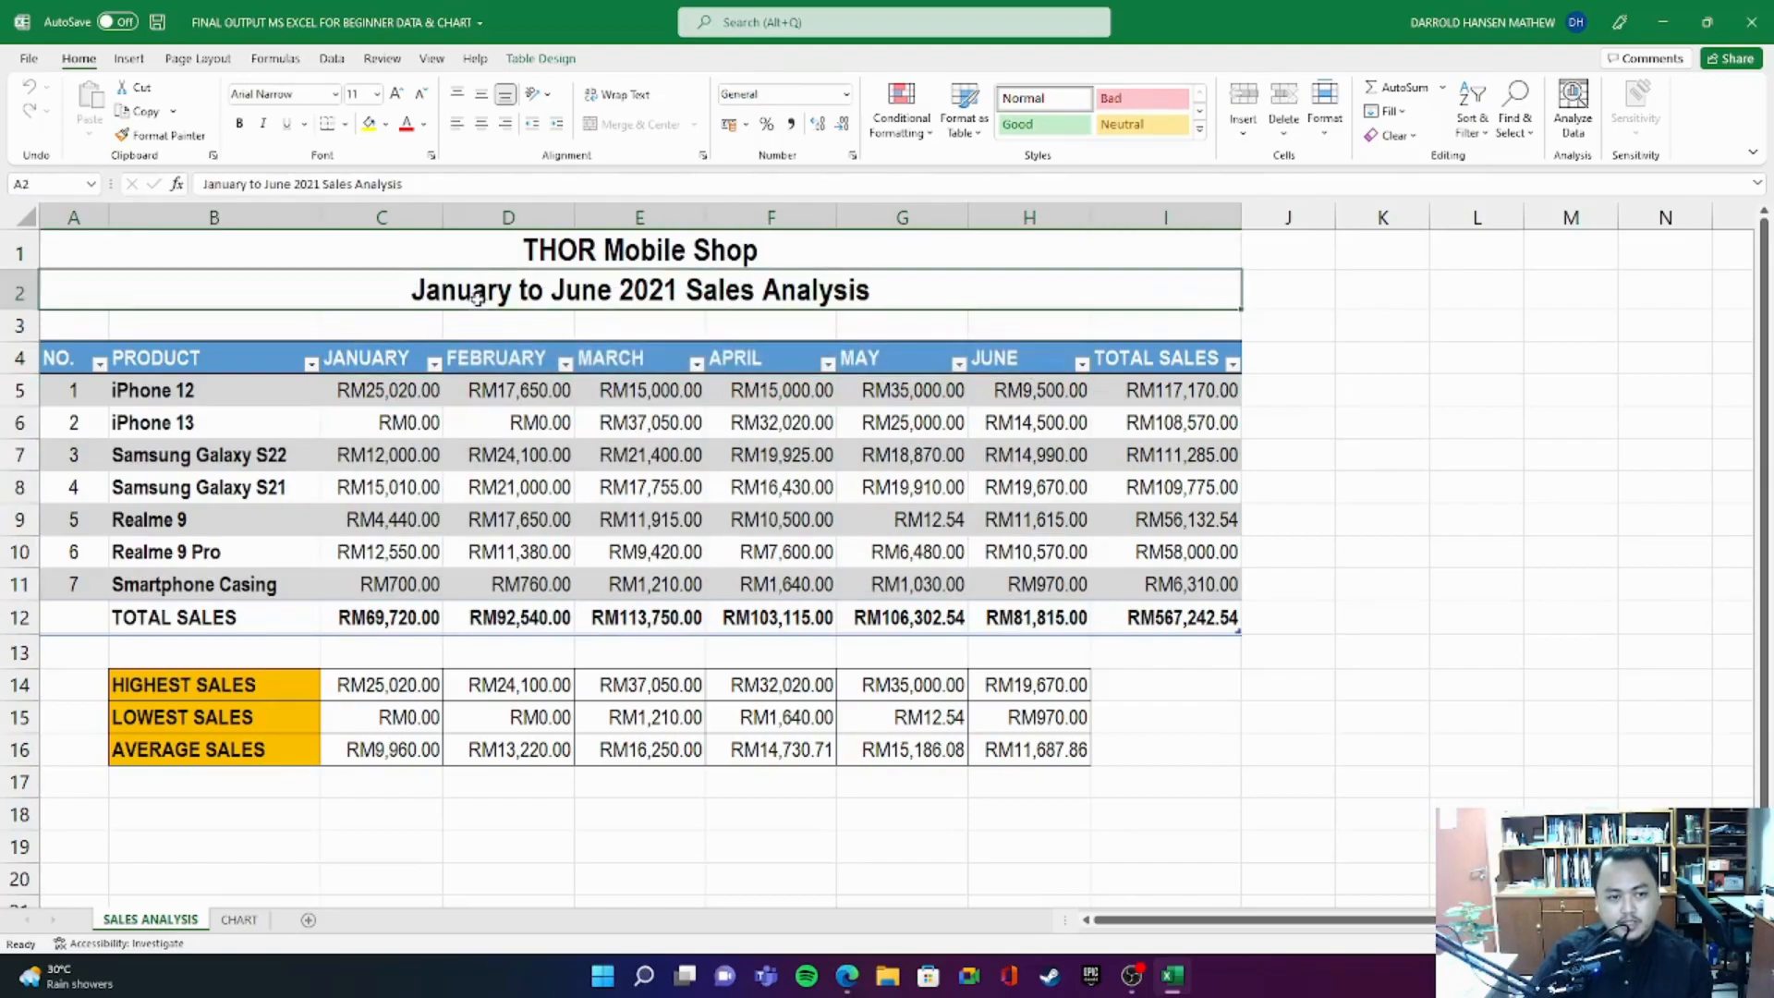
{"action": "double_click", "coordinate": [465, 292]}
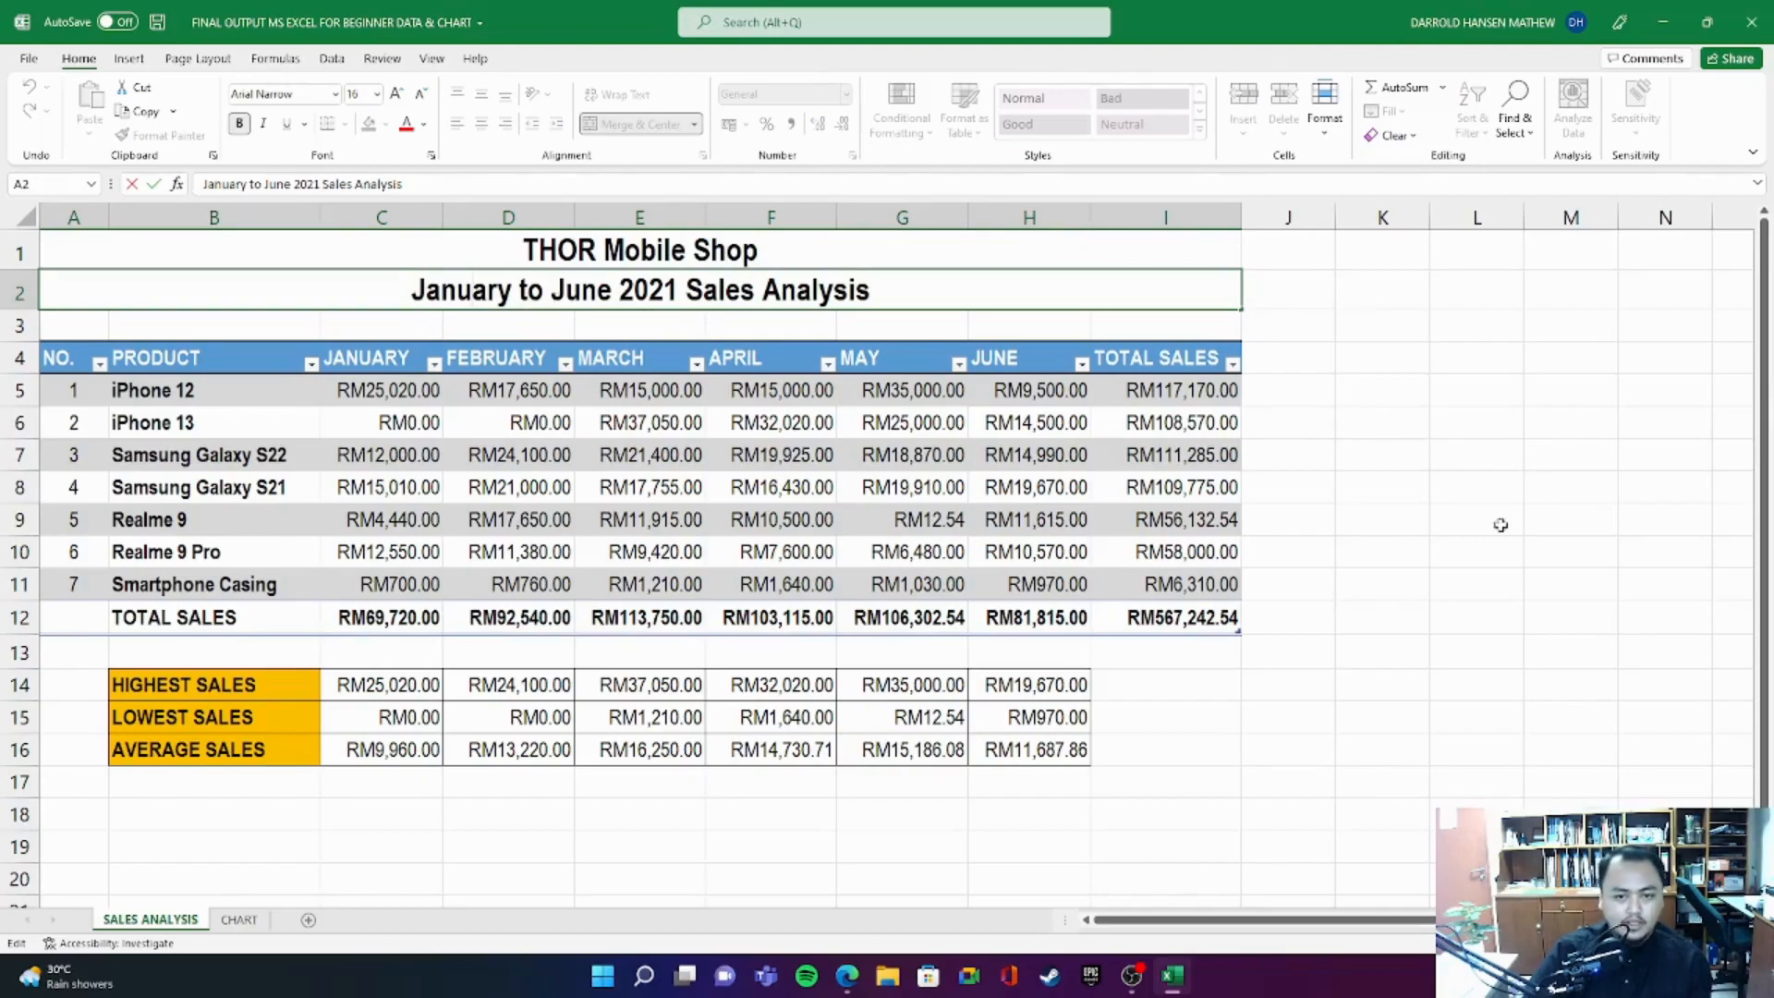
{"action": "left_click", "coordinate": [1468, 313]}
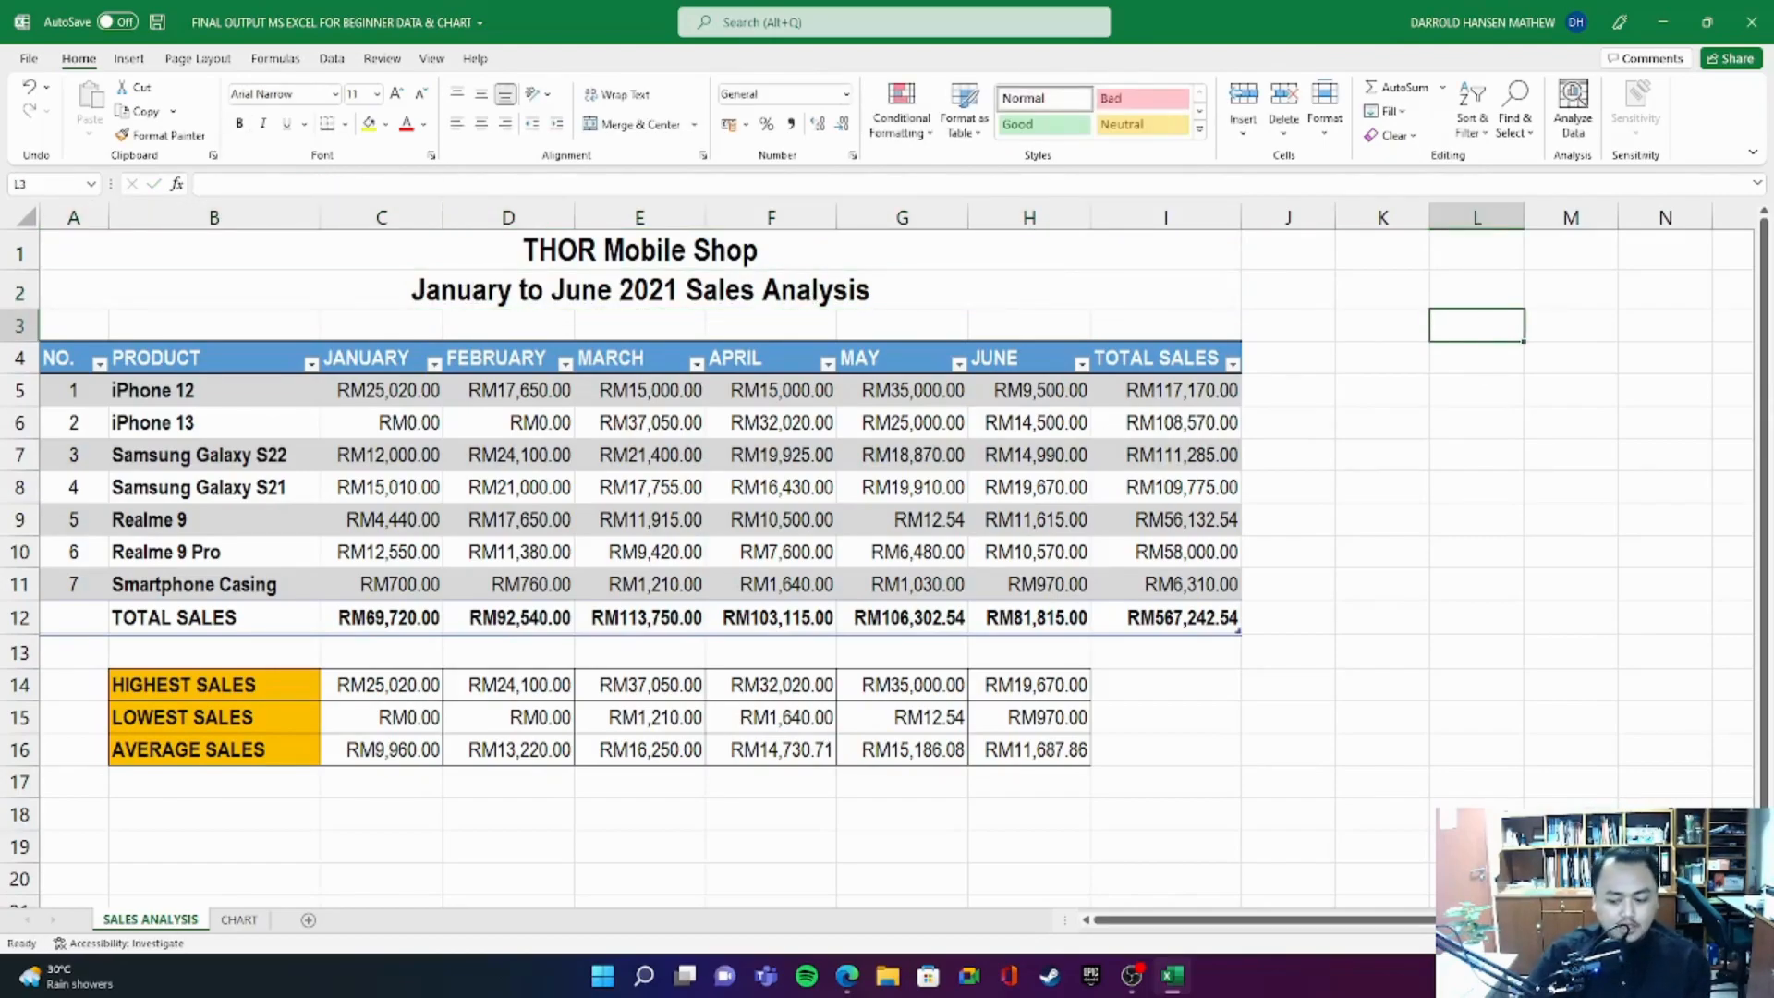
- Clear the January to June sales figures of all seven products in C5:H11
{"action": "left_click_drag", "start_coordinate": [383, 398], "coordinate": [1058, 581]}
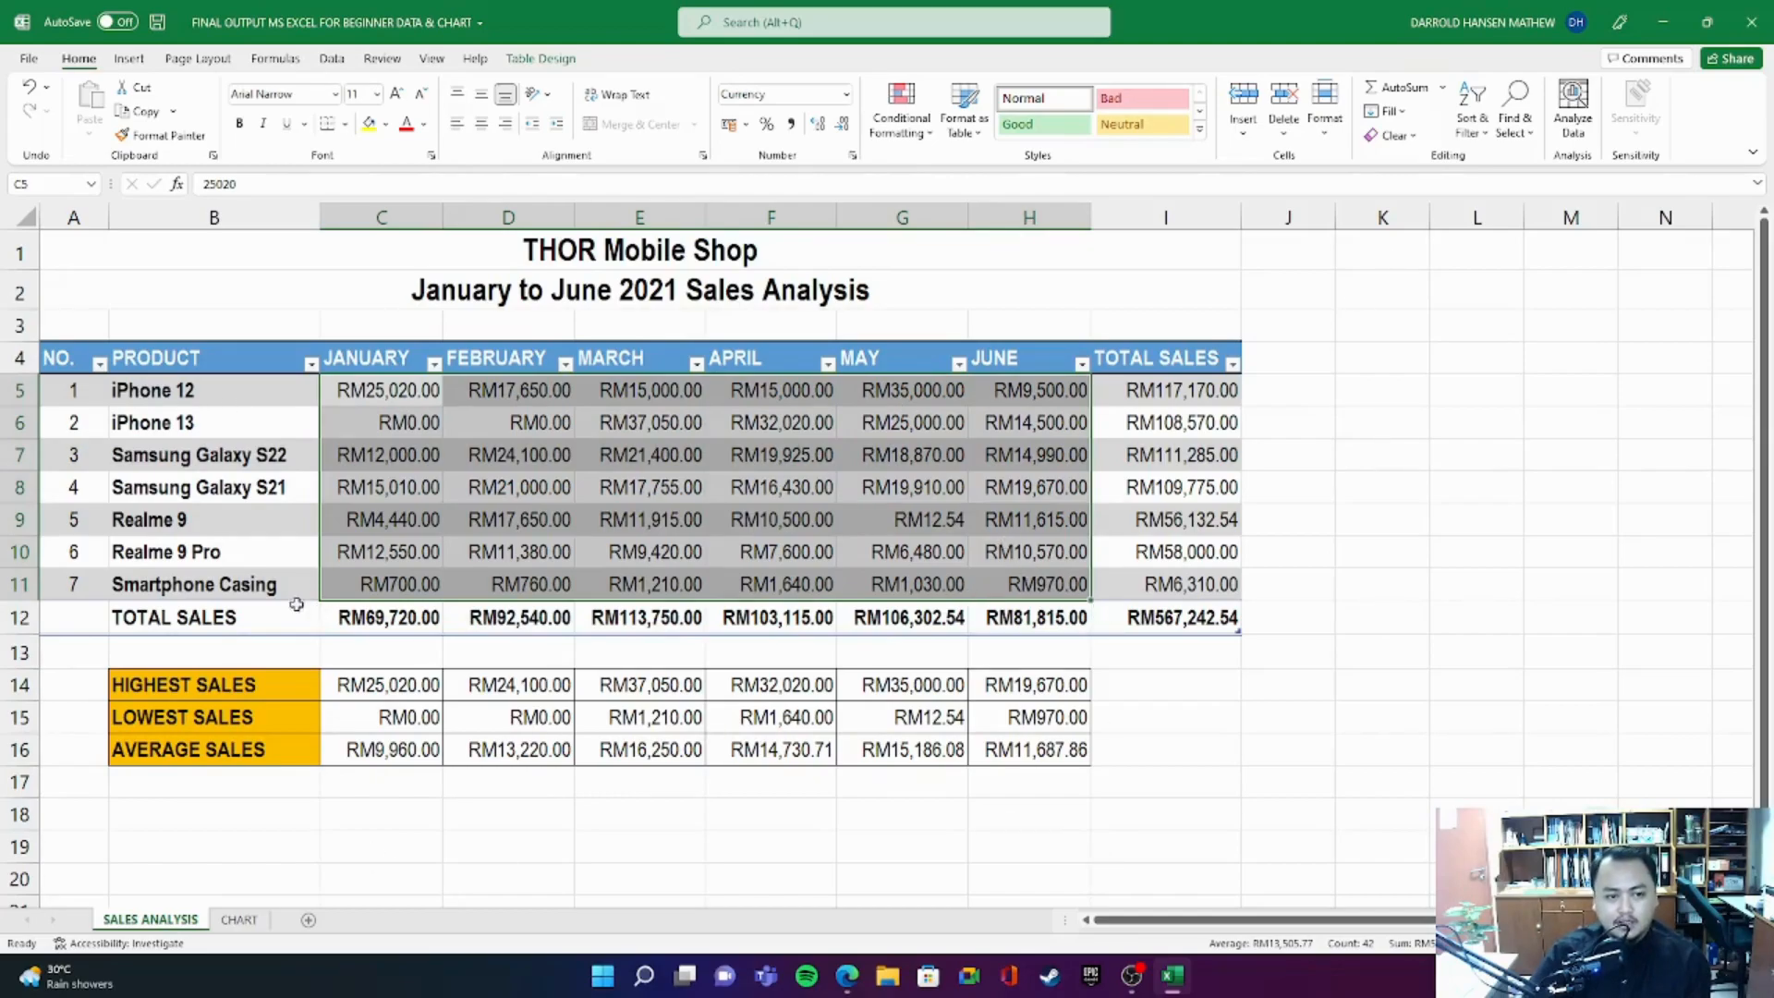
{"action": "left_click", "coordinate": [399, 414]}
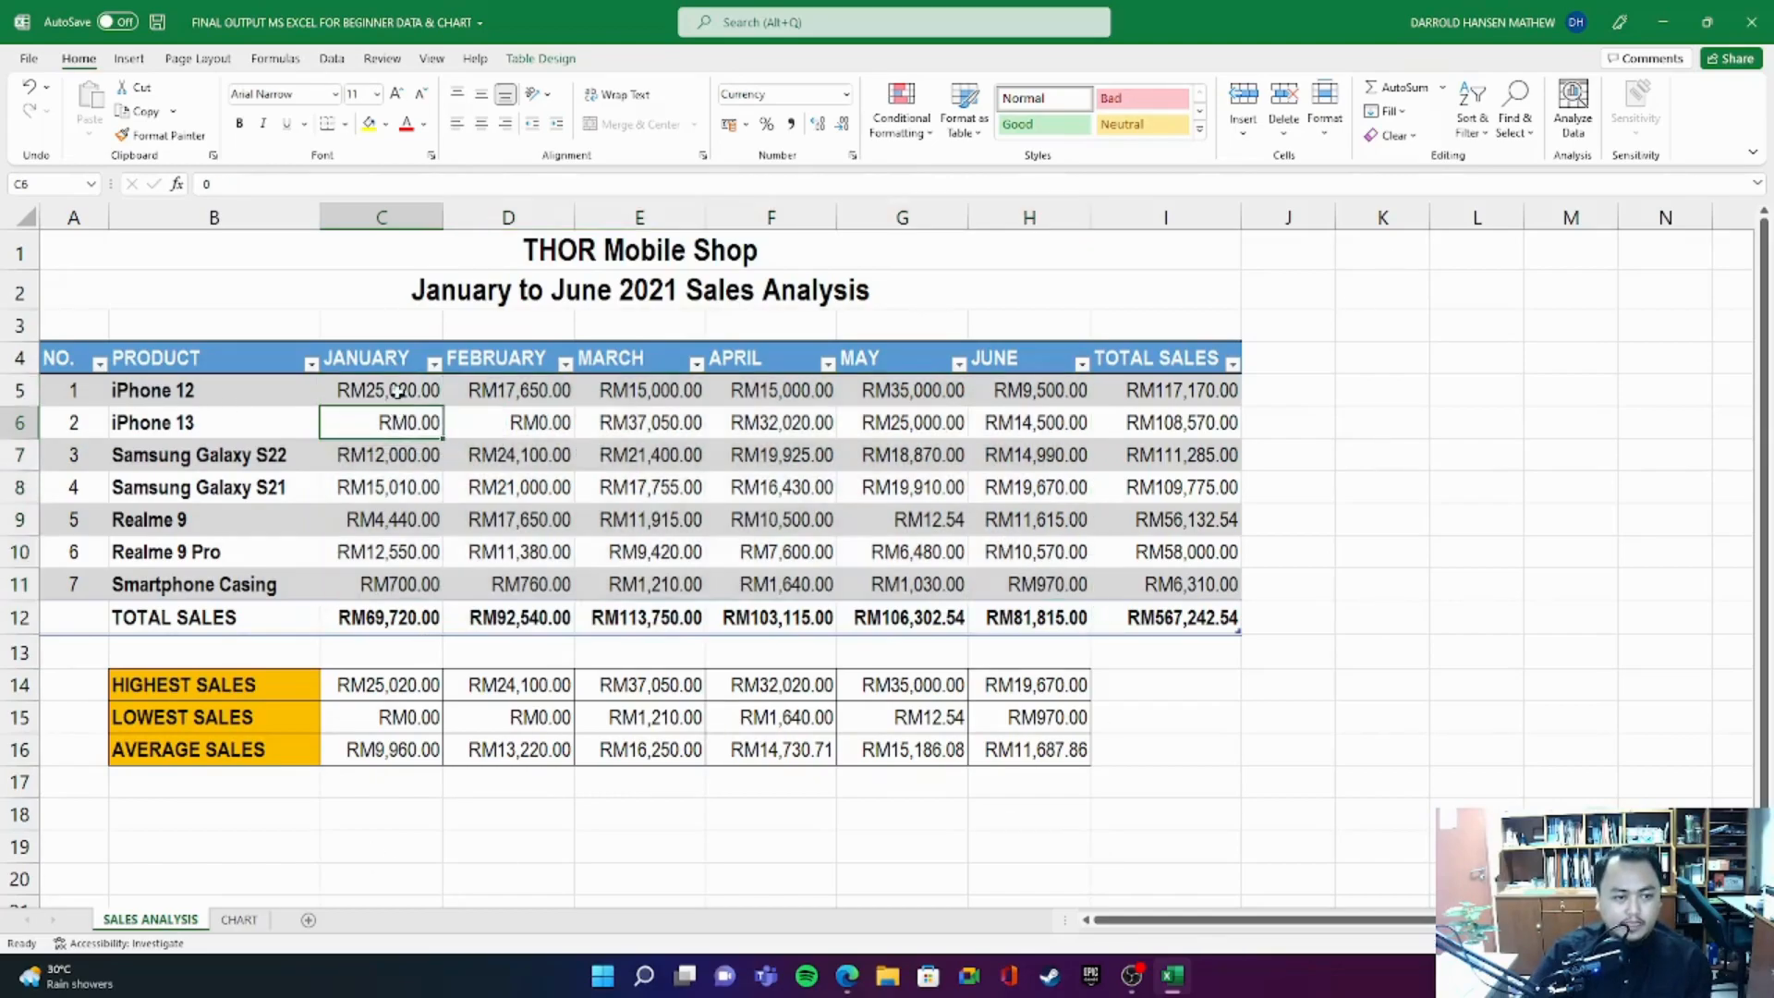
{"action": "left_click", "coordinate": [342, 390]}
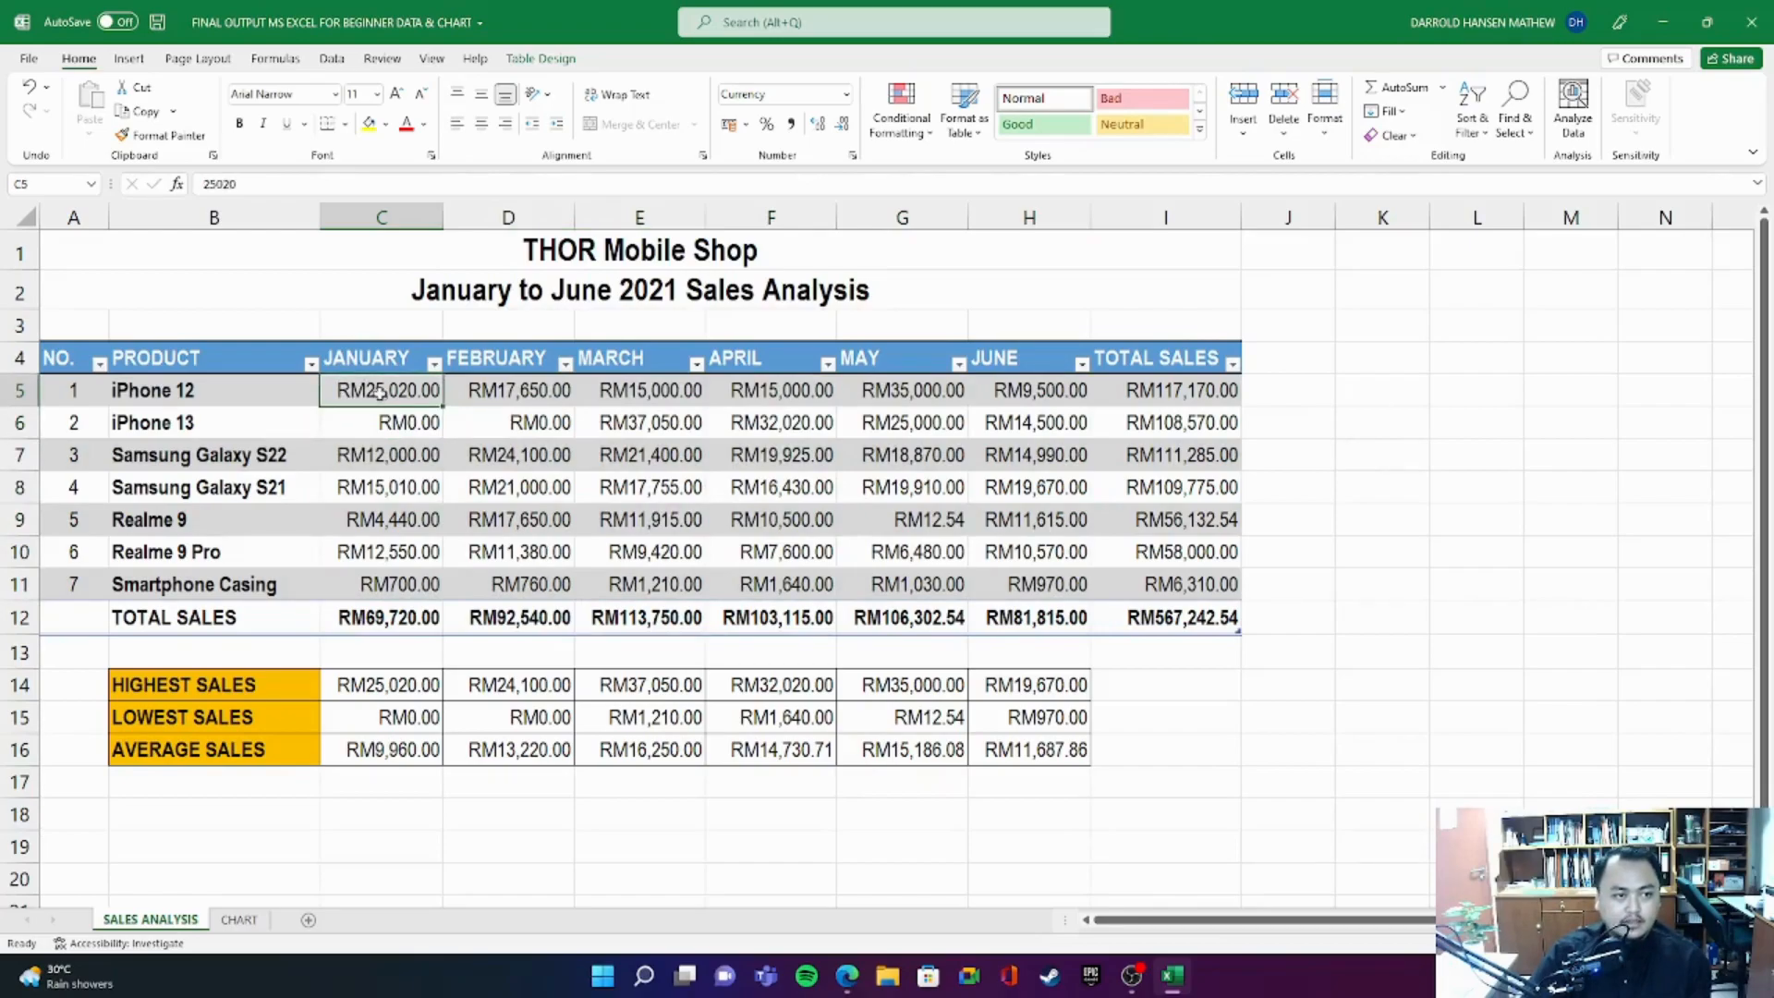
{"action": "left_click_drag", "start_coordinate": [386, 393], "coordinate": [1033, 582]}
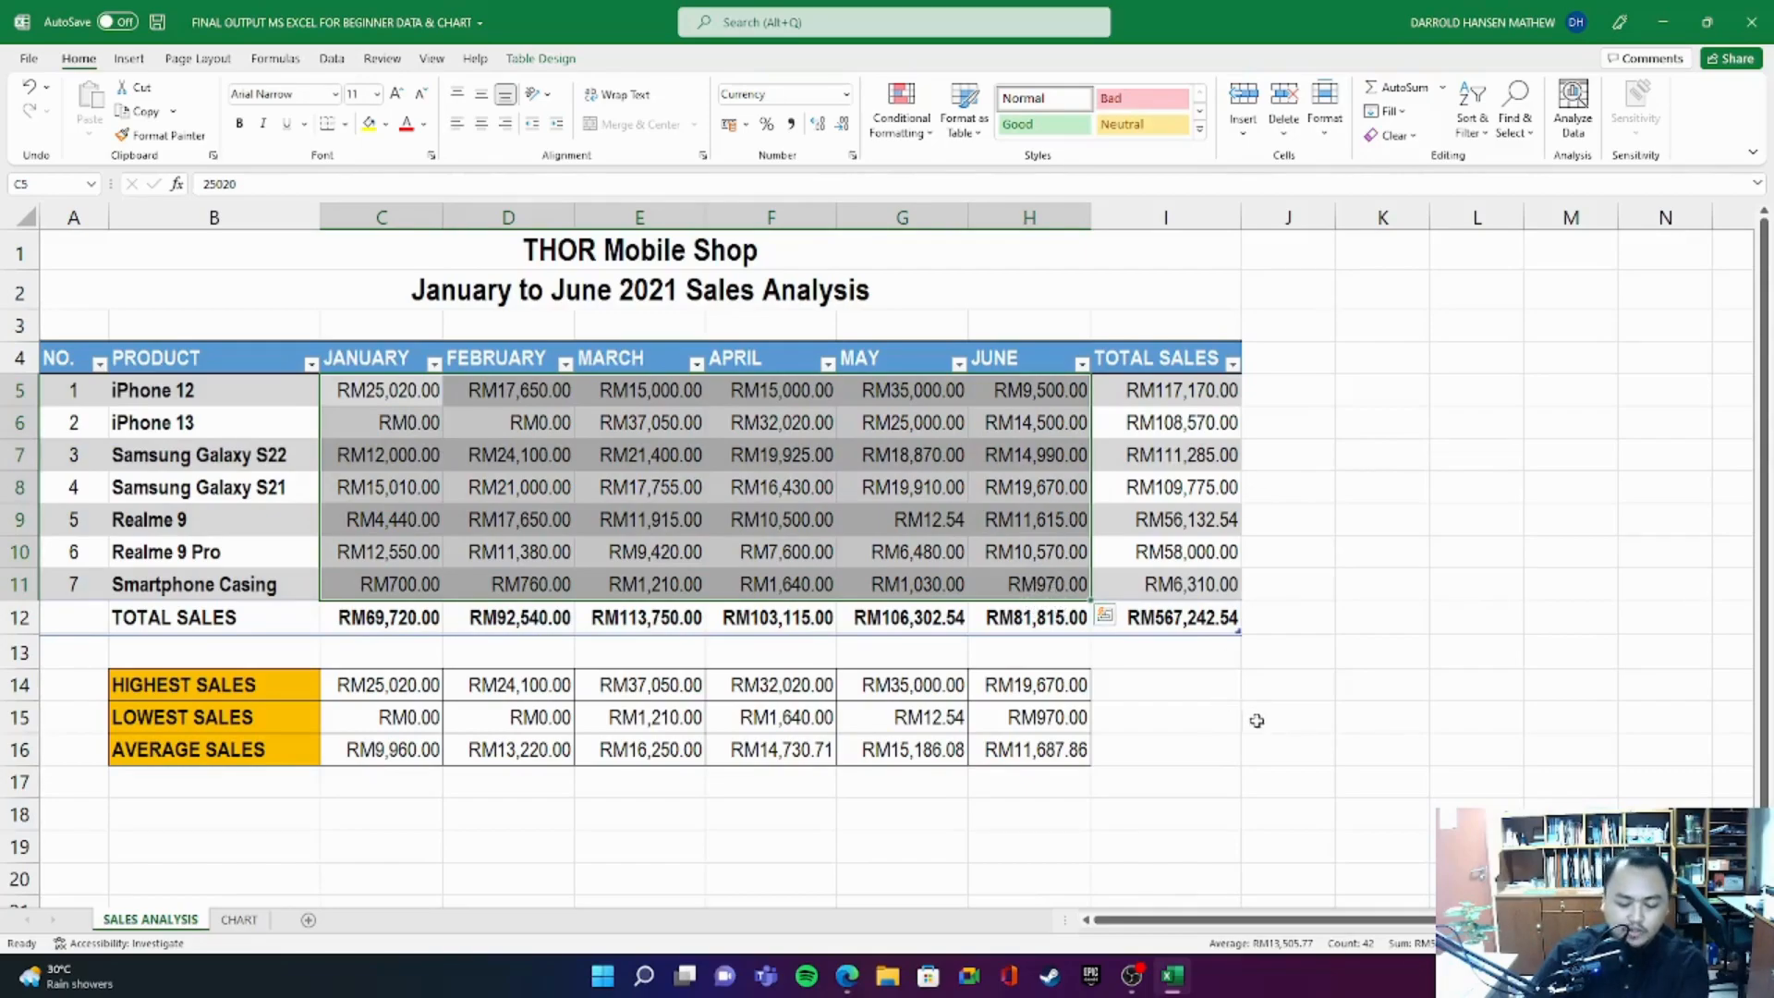
{"action": "key", "text": "Delete"}
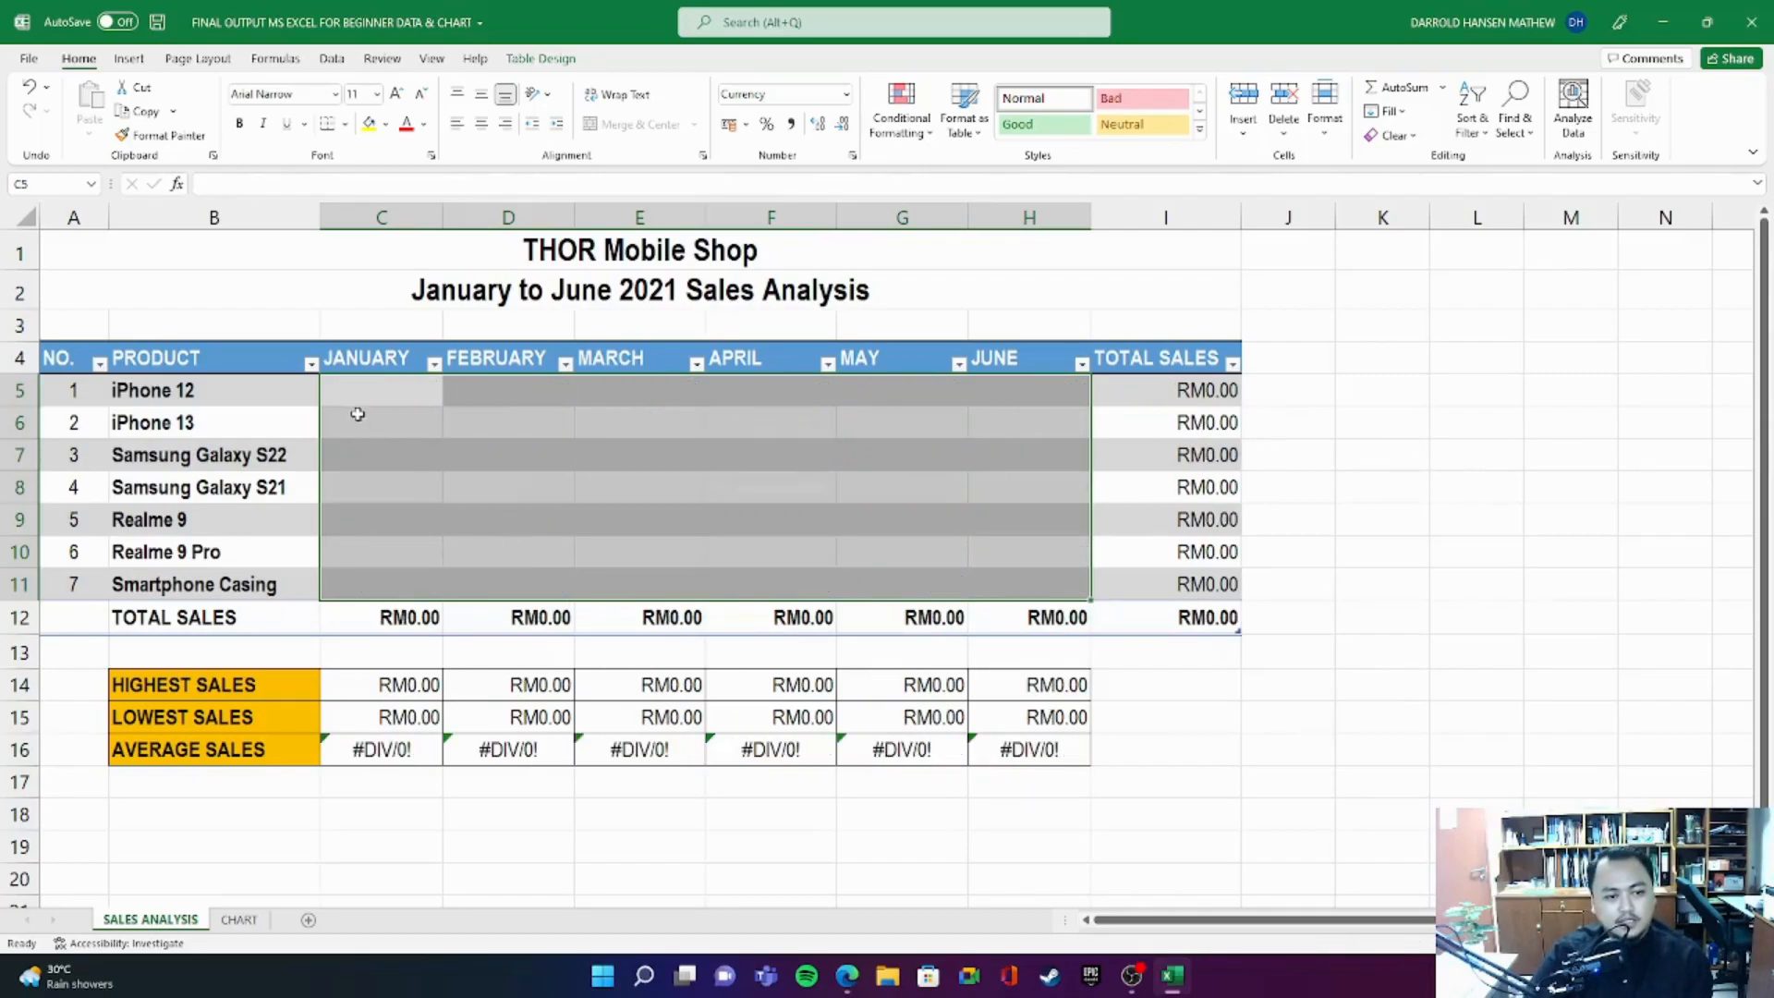
- Check the emptied product cells, the TOTAL SALES column and row, and the highest, lowest and average sales formulas
{"action": "left_click_drag", "start_coordinate": [334, 378], "coordinate": [1036, 590]}
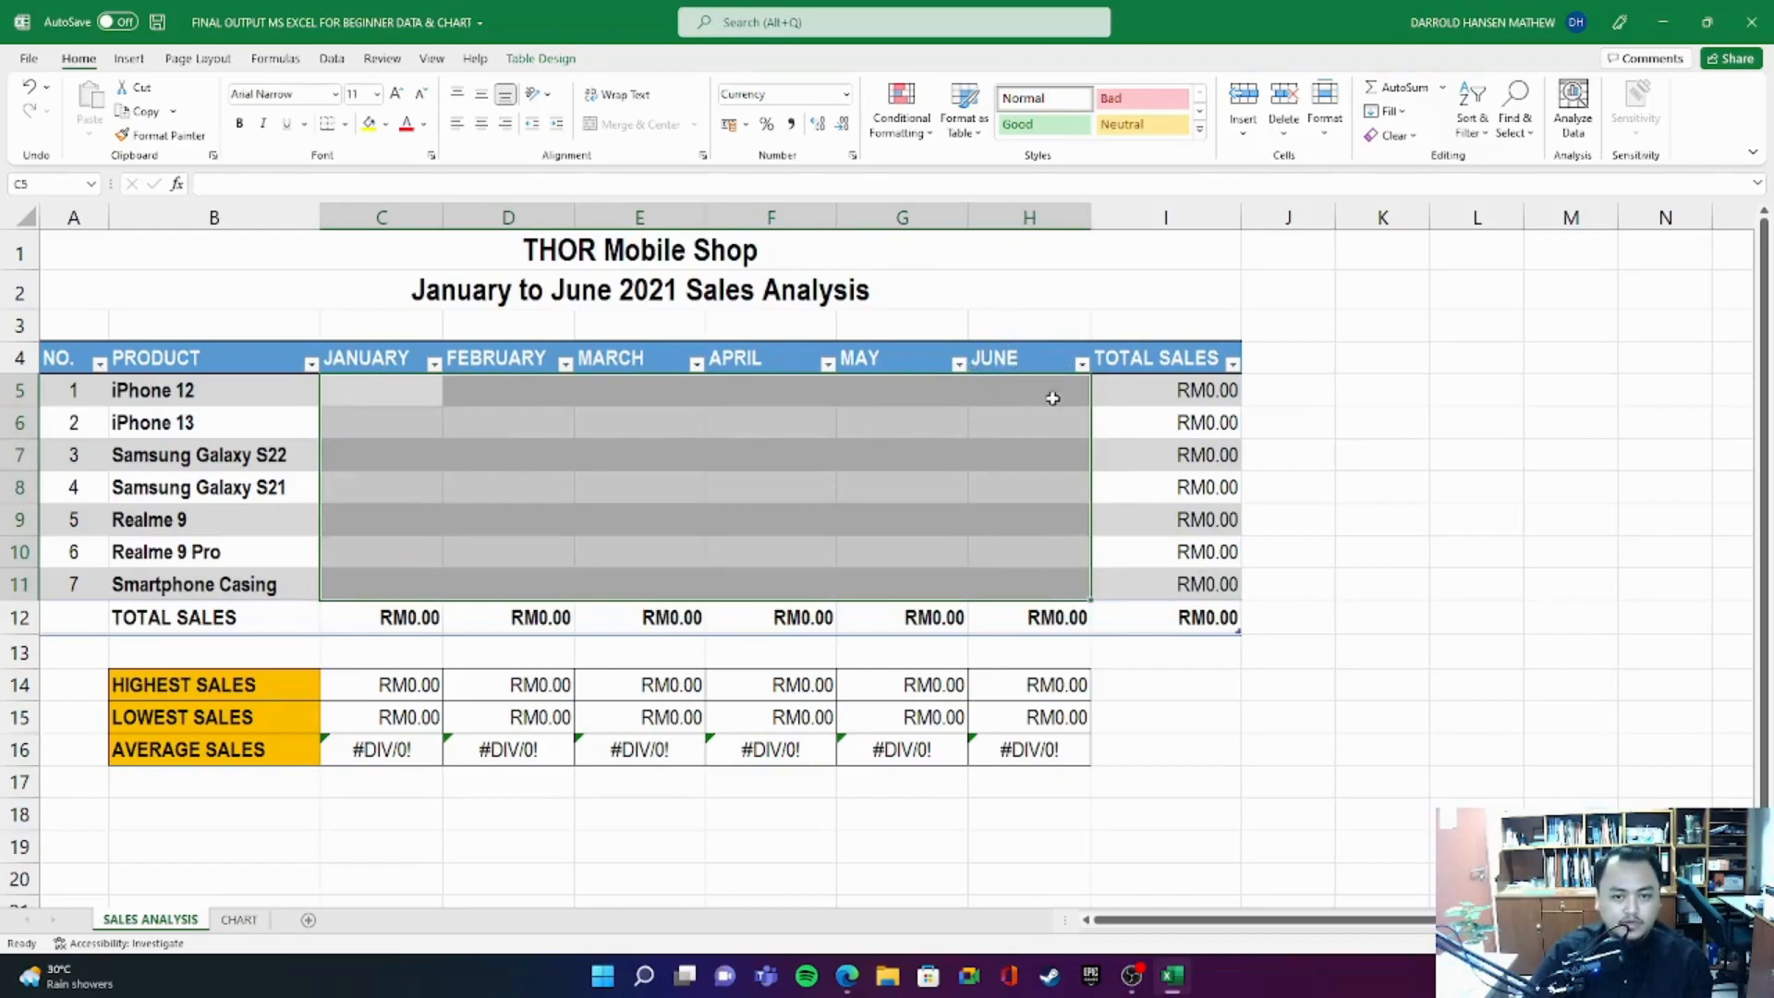
{"action": "left_click_drag", "start_coordinate": [1167, 388], "coordinate": [1150, 610]}
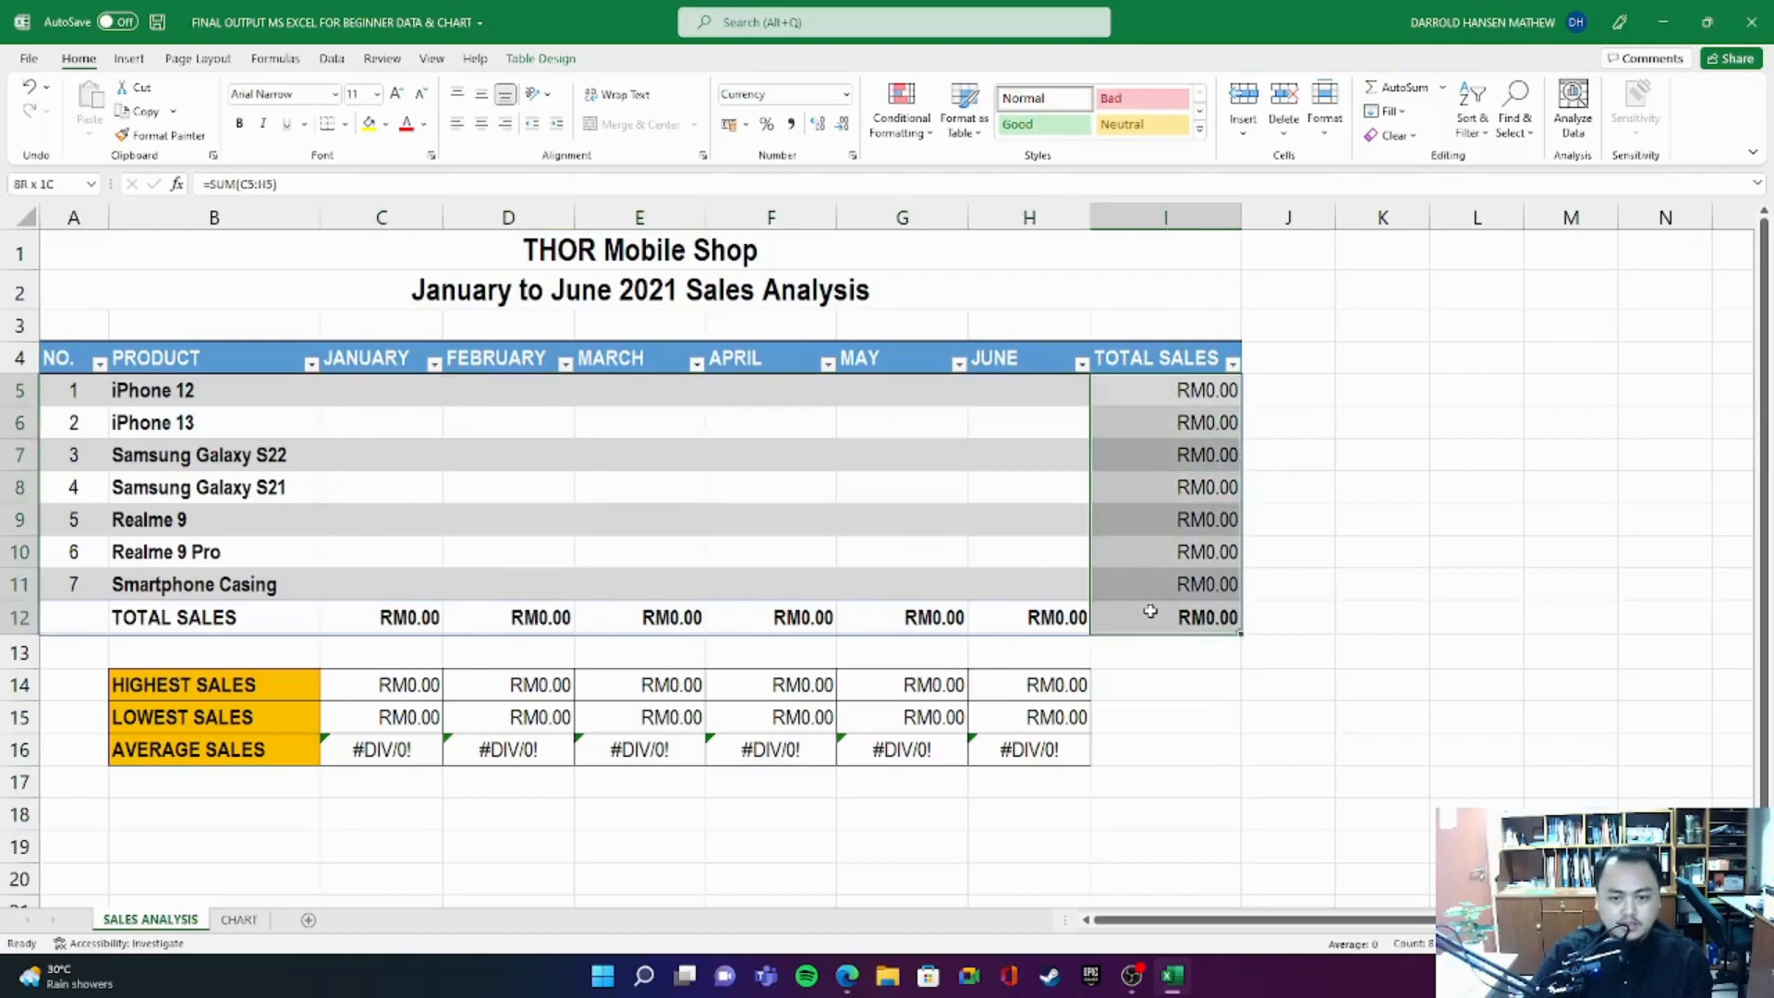
{"action": "left_click_drag", "start_coordinate": [1149, 611], "coordinate": [1149, 614]}
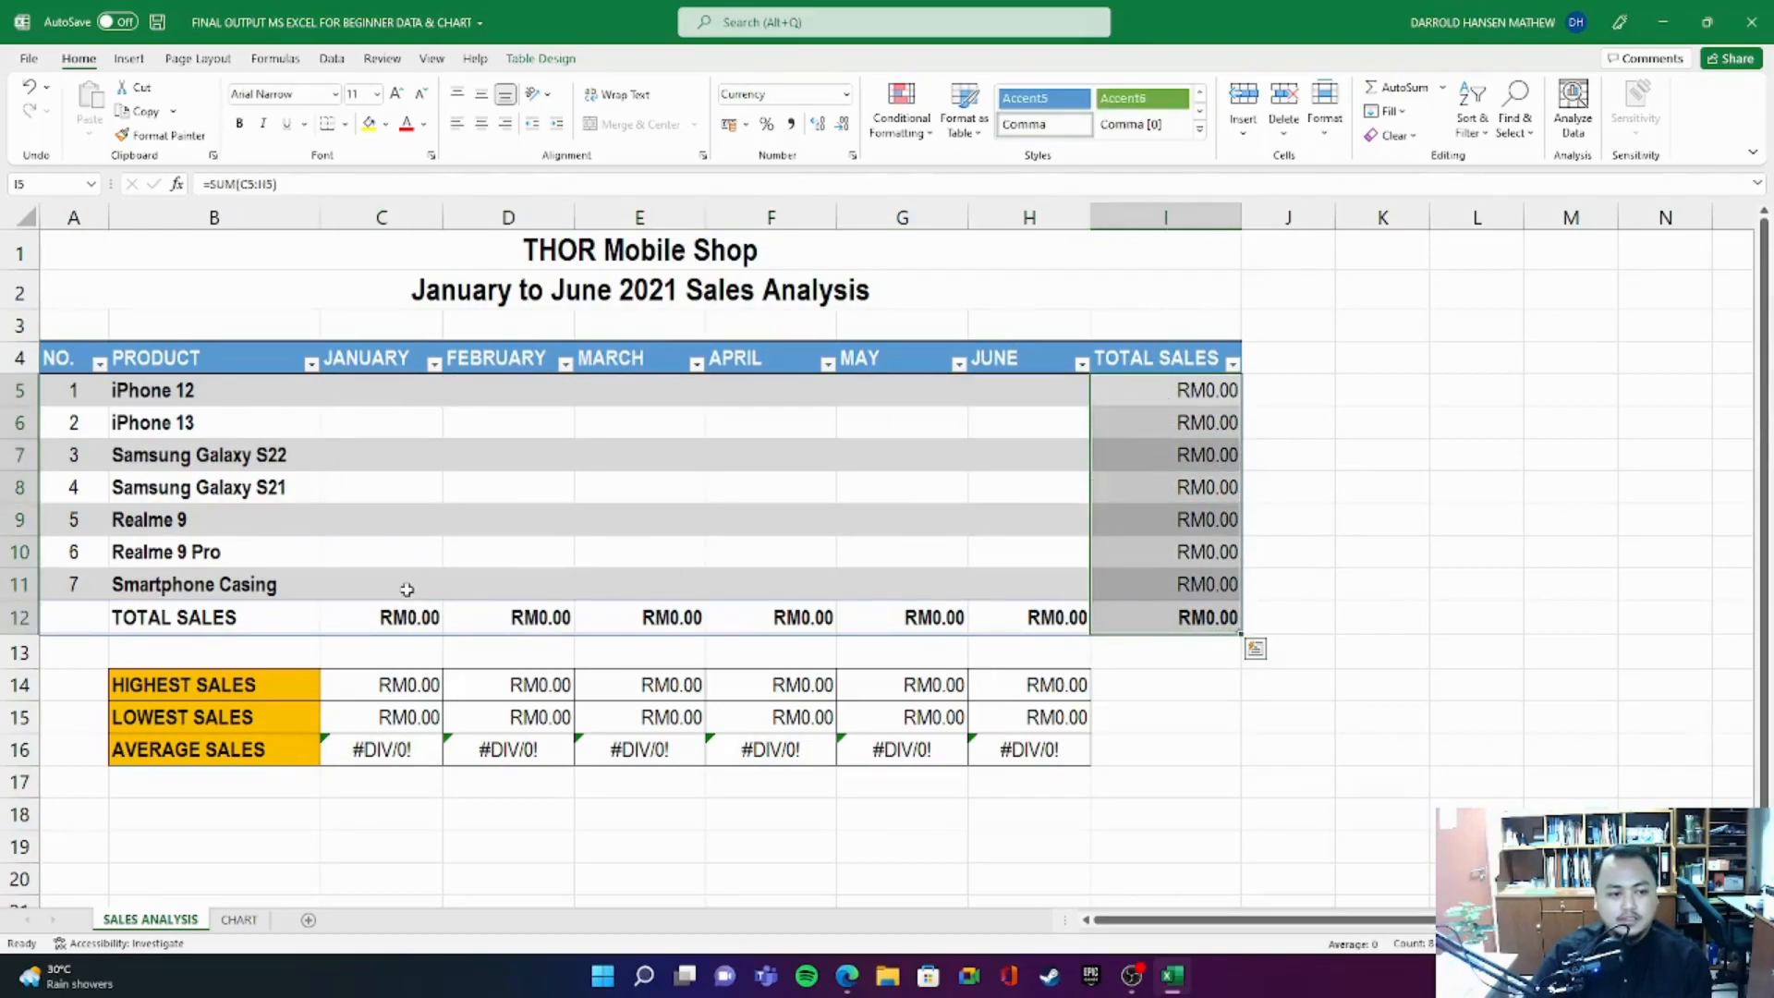
{"action": "left_click_drag", "start_coordinate": [47, 616], "coordinate": [1210, 621]}
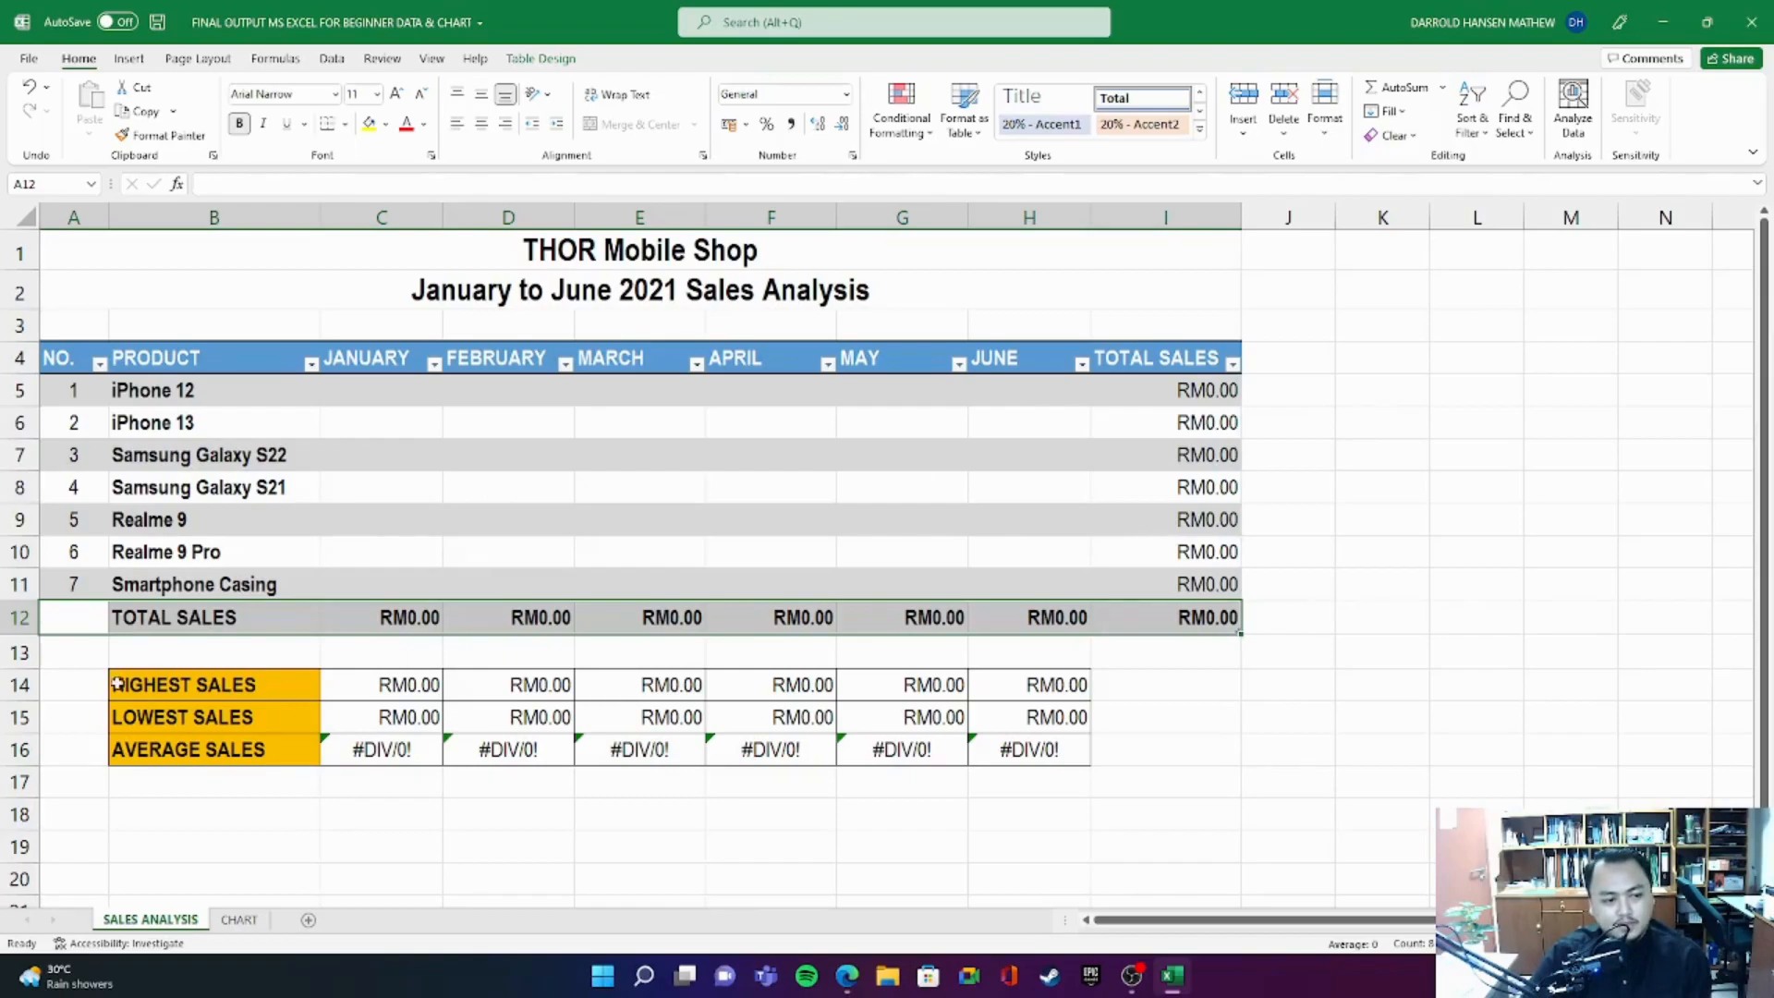
{"action": "left_click_drag", "start_coordinate": [105, 686], "coordinate": [272, 753]}
{"action": "left_click_drag", "start_coordinate": [360, 681], "coordinate": [1037, 748]}
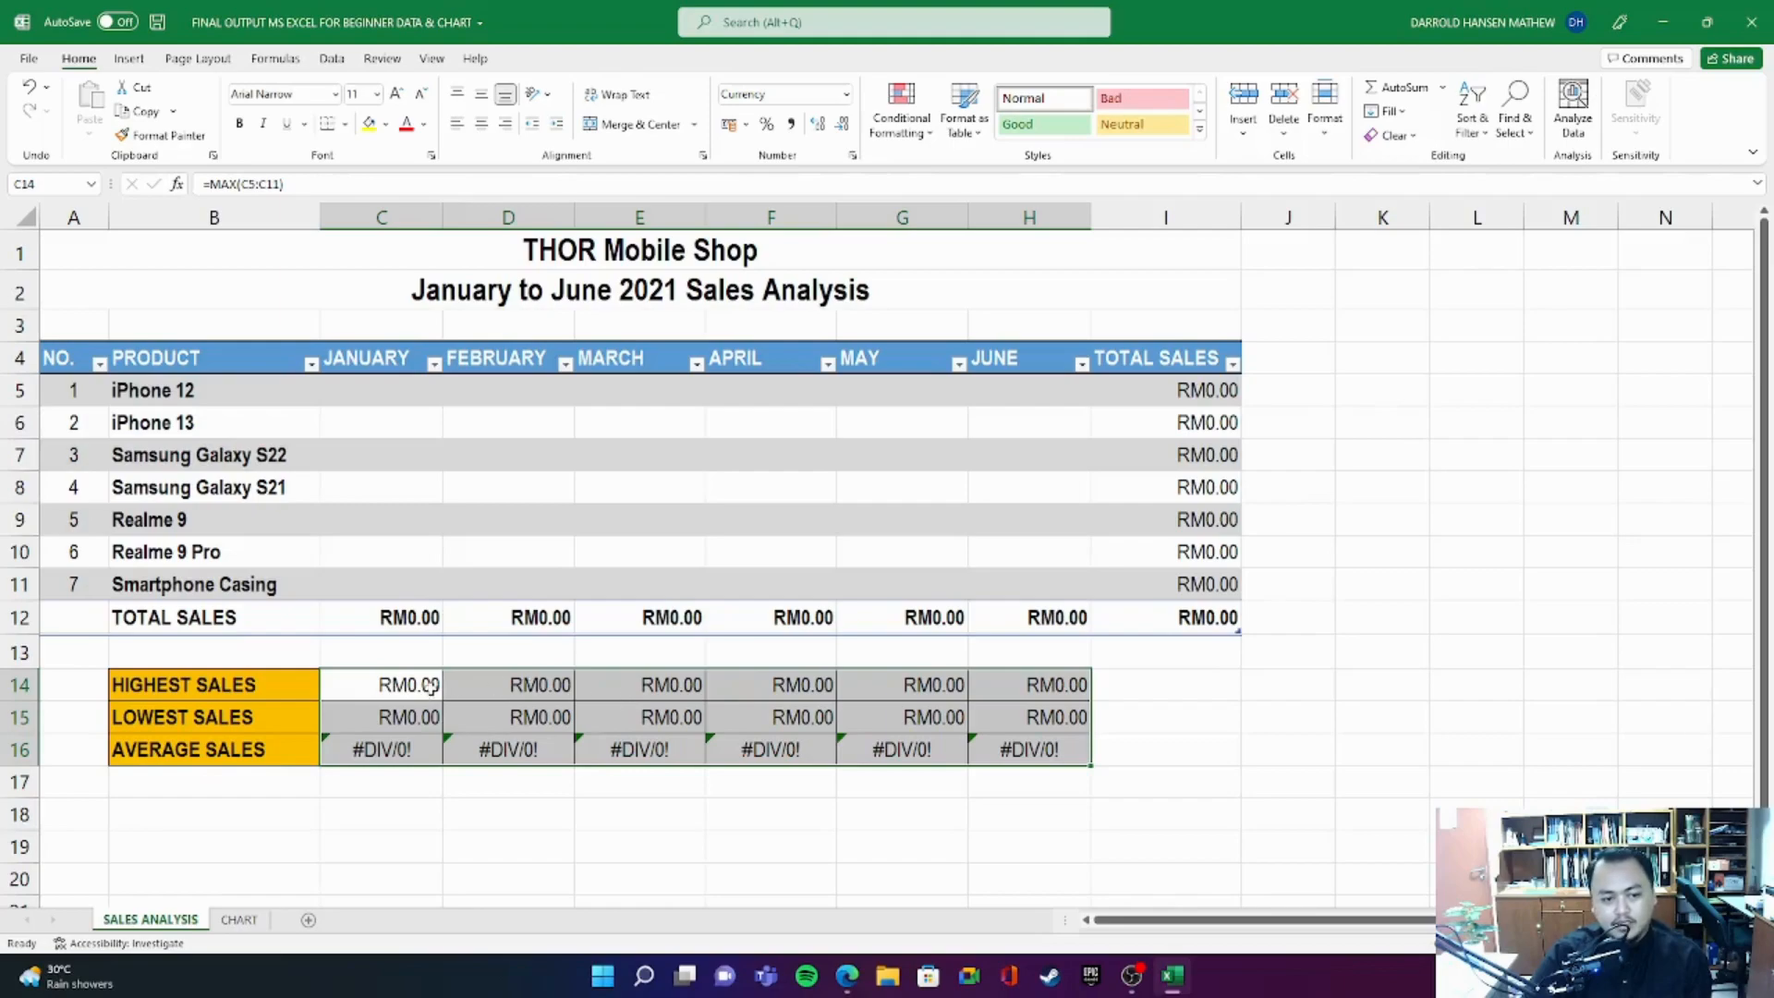
{"action": "left_click_drag", "start_coordinate": [370, 693], "coordinate": [1064, 745]}
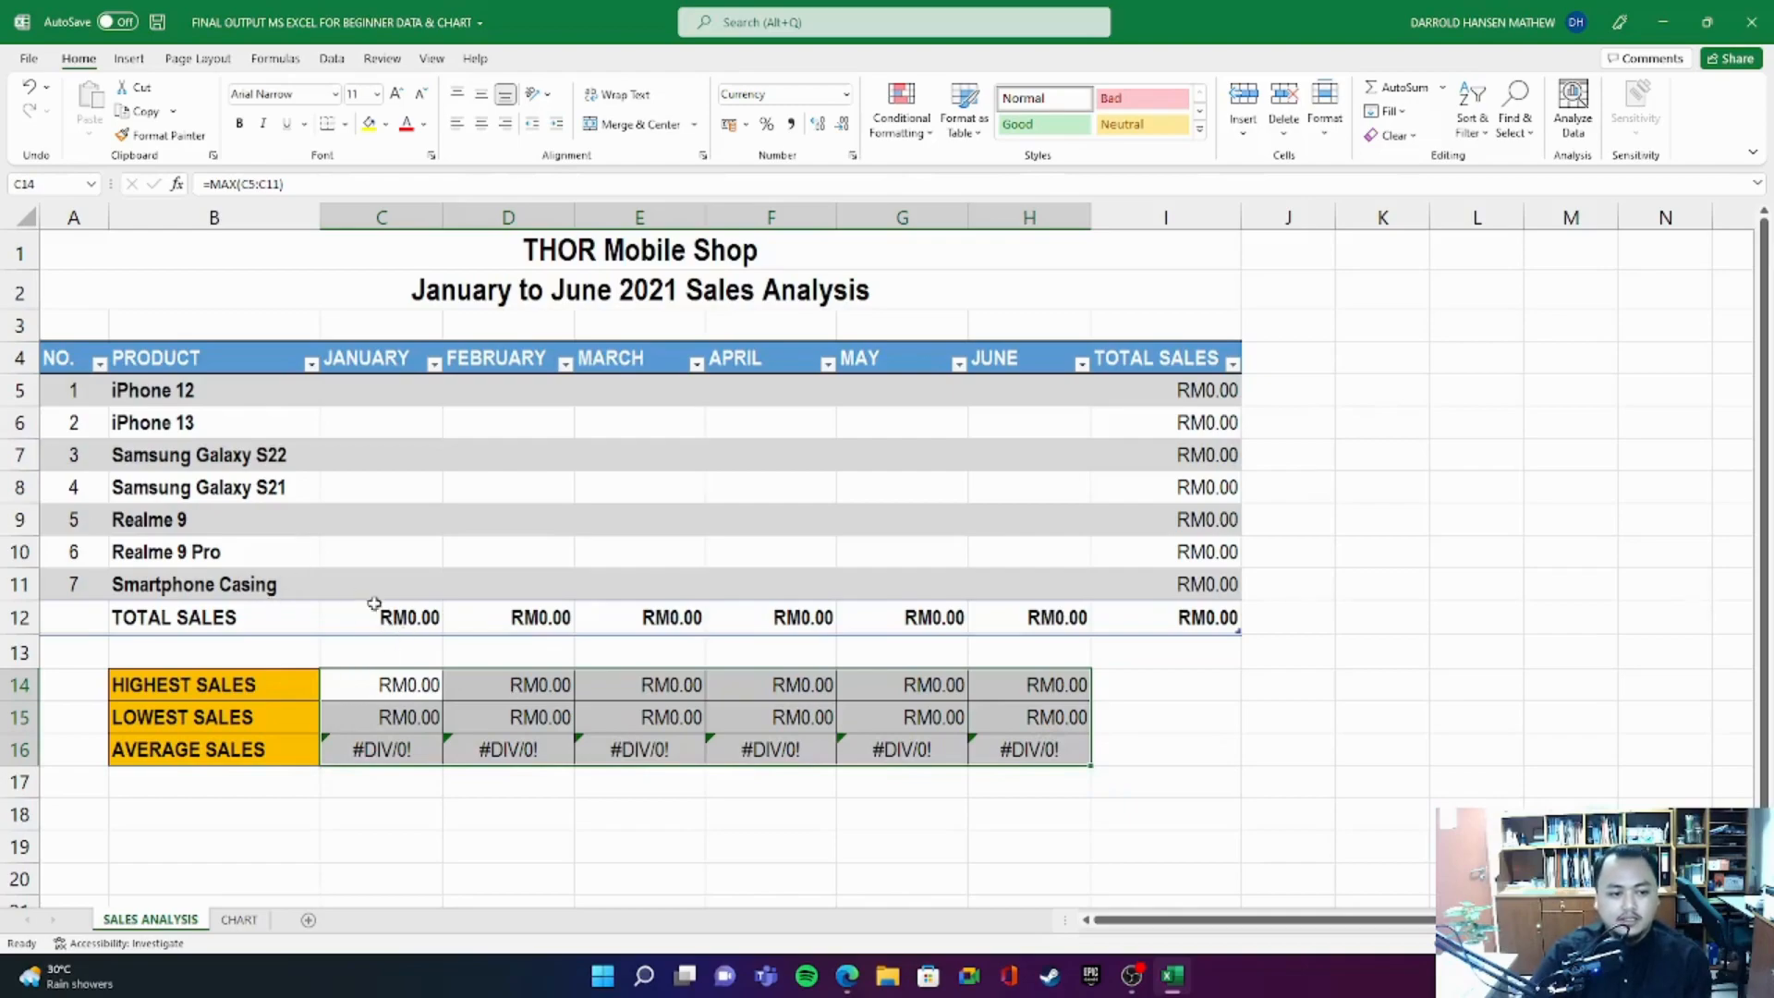
{"action": "left_click_drag", "start_coordinate": [364, 388], "coordinate": [1034, 584]}
{"action": "left_click", "coordinate": [1343, 487]}
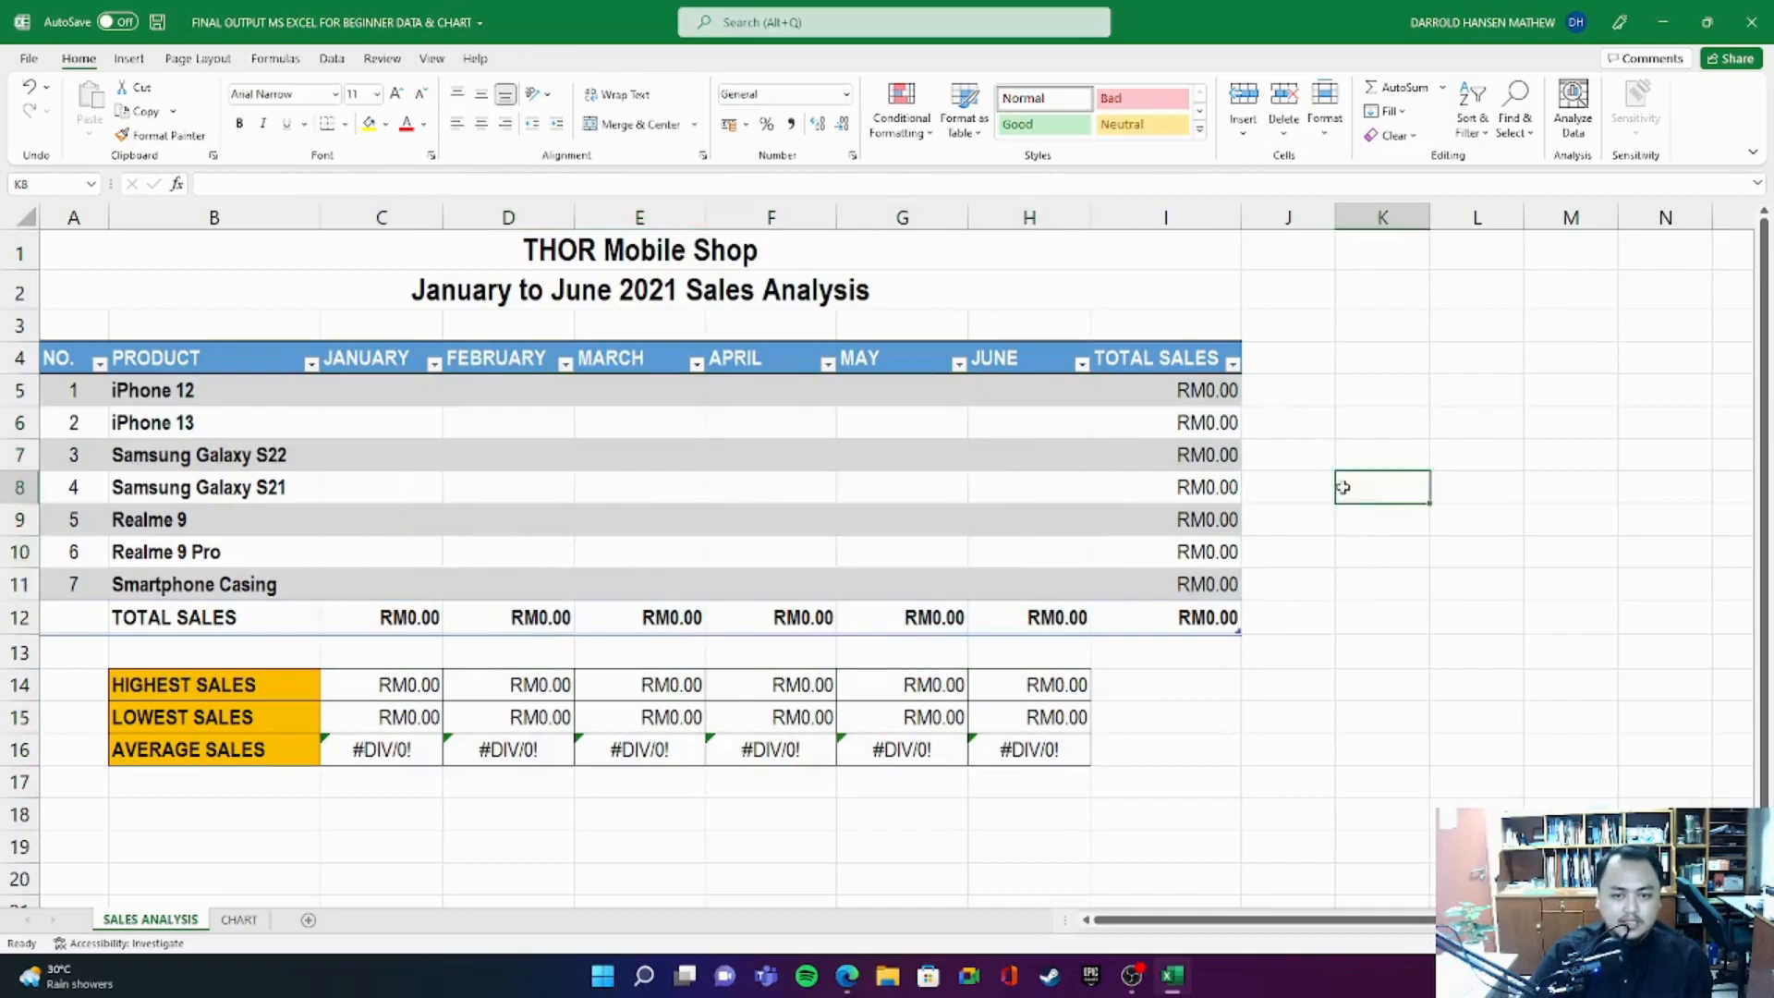
- Inspect the chart on the CHART sheet after the data removal and go back to SALES ANALYSIS
{"action": "left_click", "coordinate": [240, 920]}
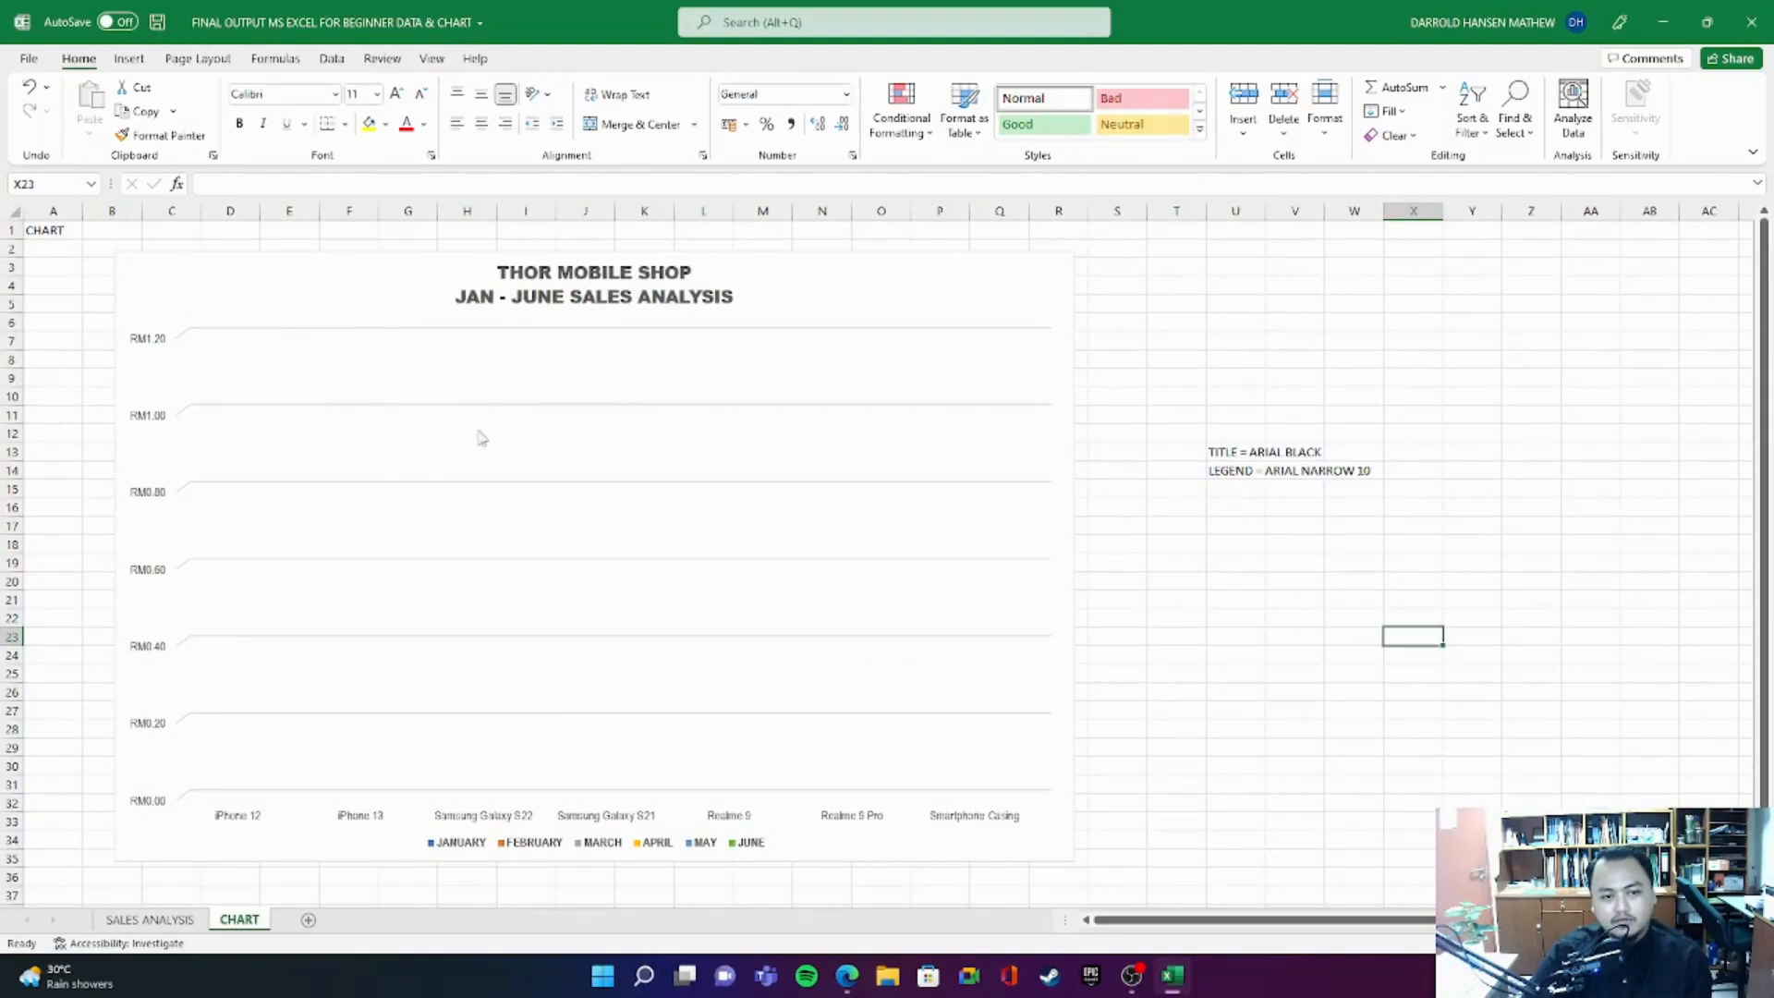
{"action": "left_click", "coordinate": [197, 270]}
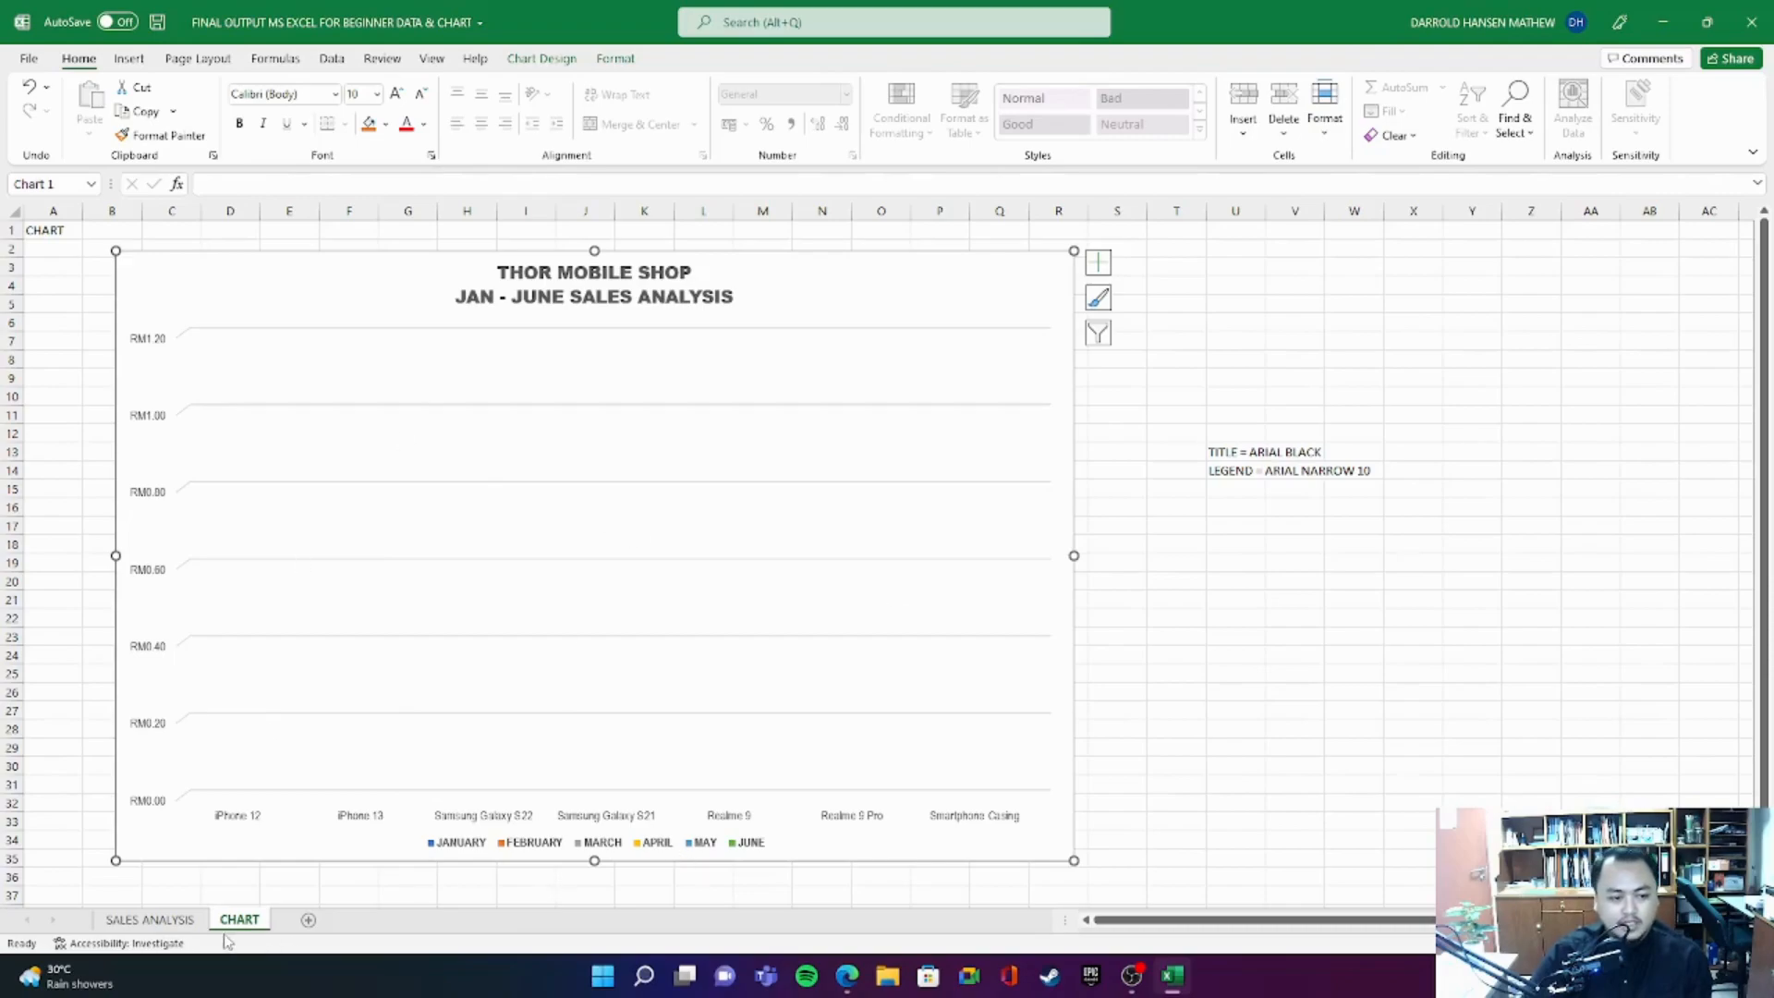
{"action": "left_click", "coordinate": [149, 919]}
- Look over the blank entry range C5:H11 and the individual month headers from JANUARY to JUNE
{"action": "left_click", "coordinate": [379, 390]}
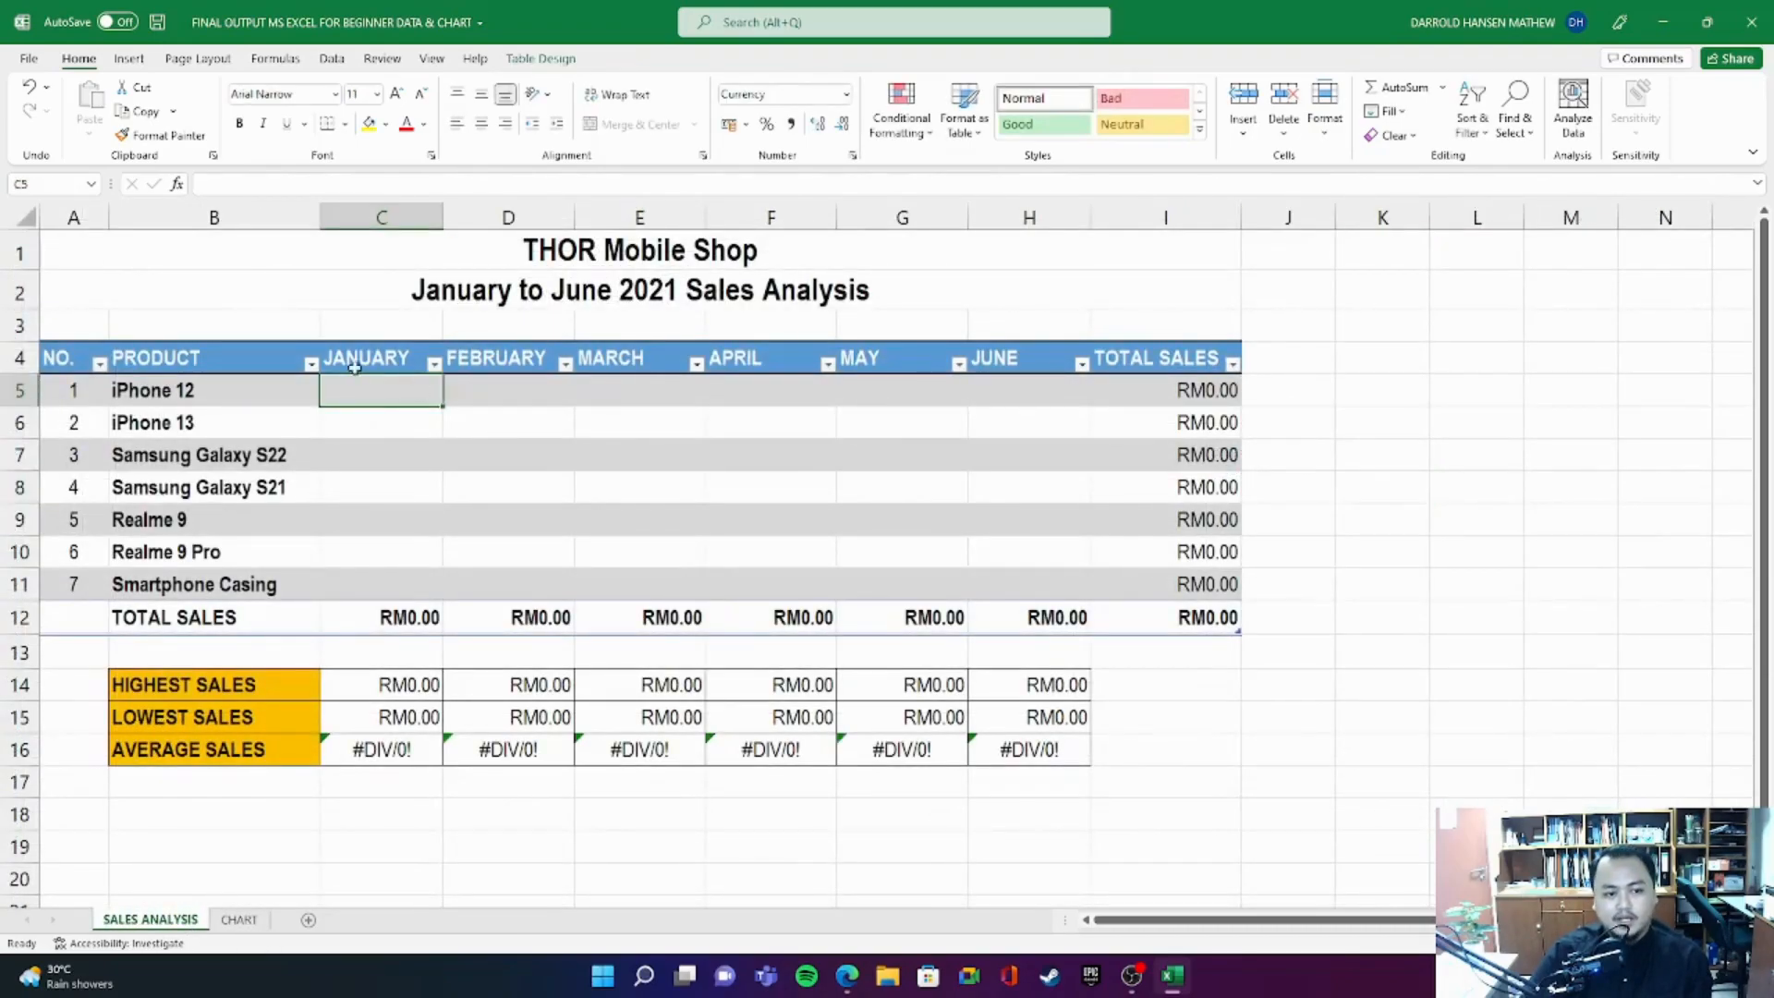
{"action": "left_click_drag", "start_coordinate": [369, 392], "coordinate": [1023, 568]}
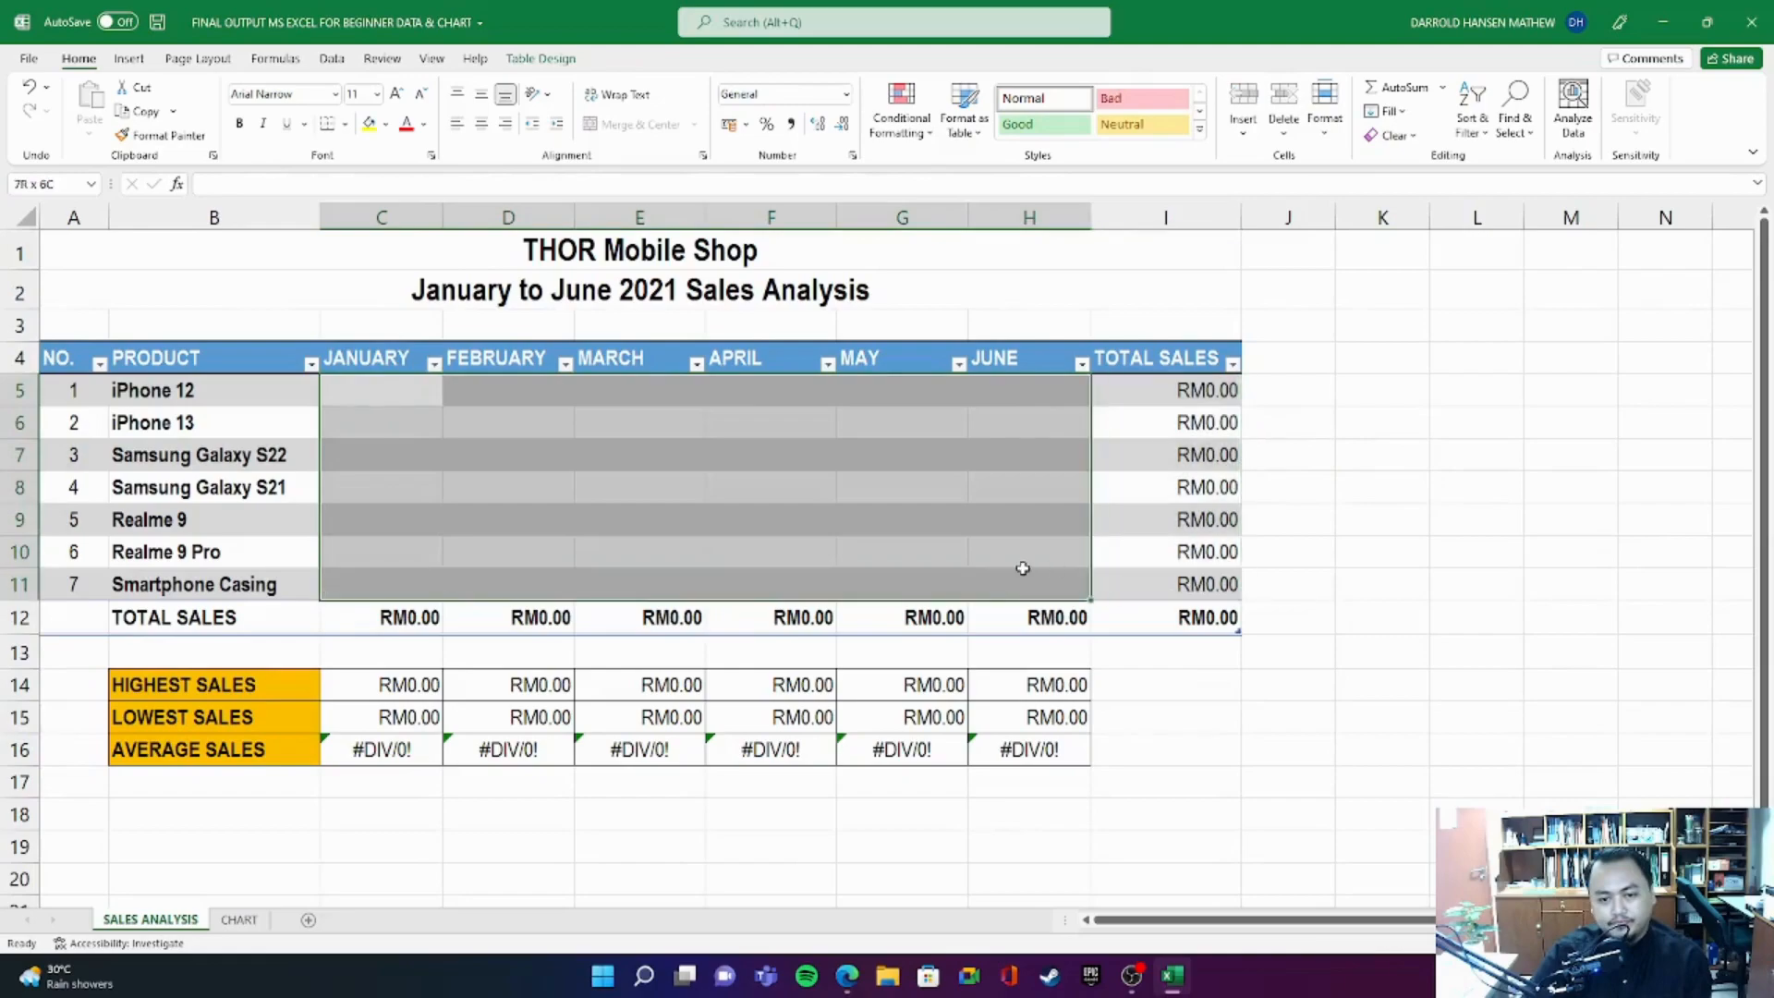
{"action": "left_click", "coordinate": [1299, 386]}
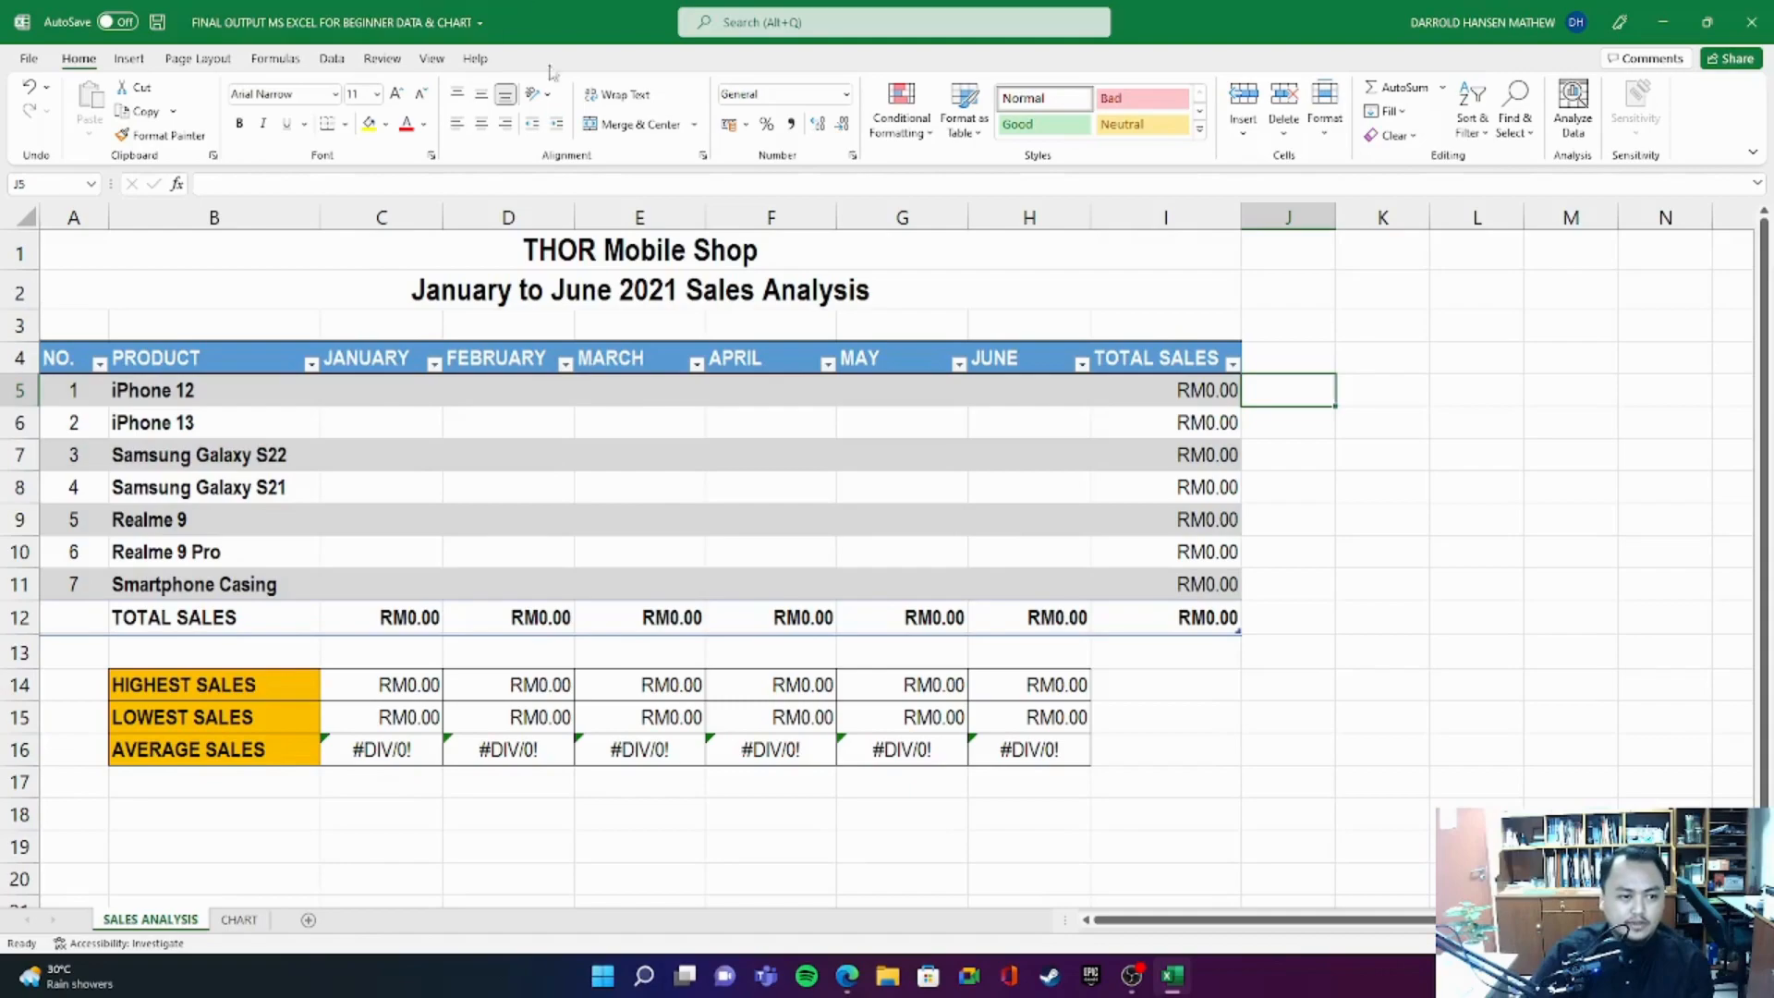
{"action": "left_click", "coordinate": [386, 361]}
{"action": "left_click", "coordinate": [531, 369]}
{"action": "left_click", "coordinate": [647, 365]}
{"action": "left_click", "coordinate": [764, 360]}
{"action": "left_click", "coordinate": [926, 365]}
{"action": "left_click", "coordinate": [1020, 363]}
{"action": "left_click", "coordinate": [374, 361]}
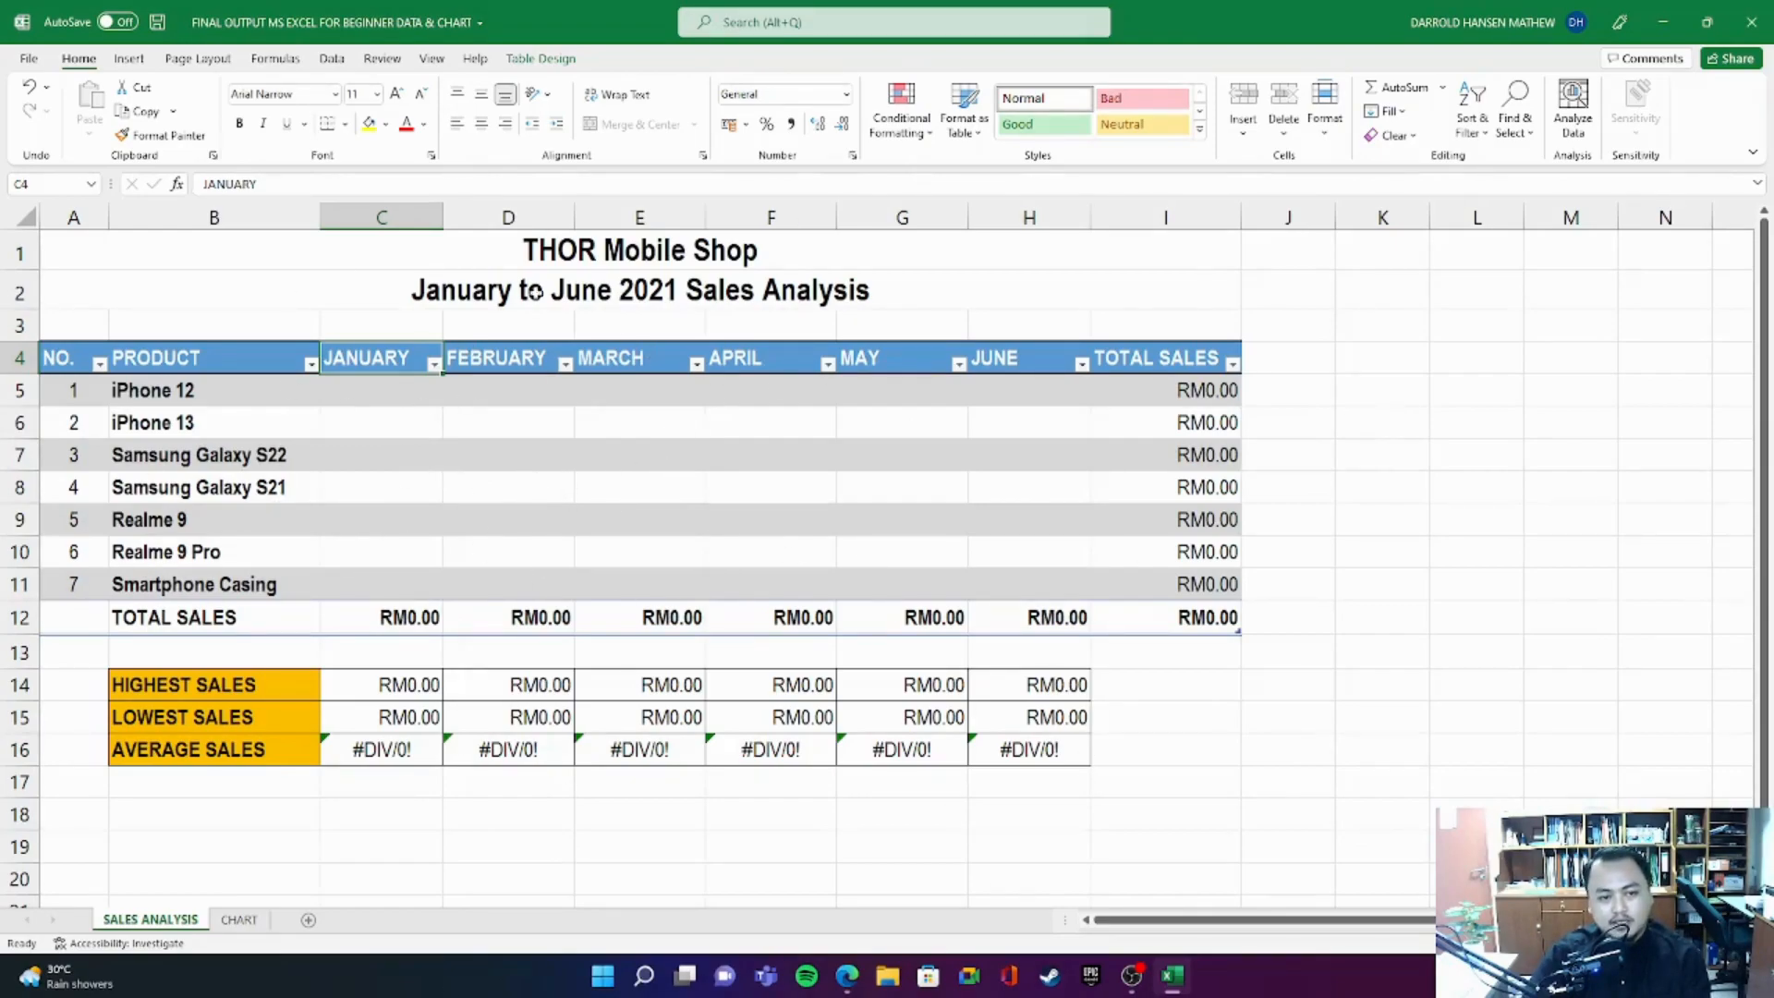
- Go over the month headers between FEBRUARY and MAY in row 4
{"action": "left_click", "coordinate": [497, 362]}
{"action": "left_click", "coordinate": [640, 358]}
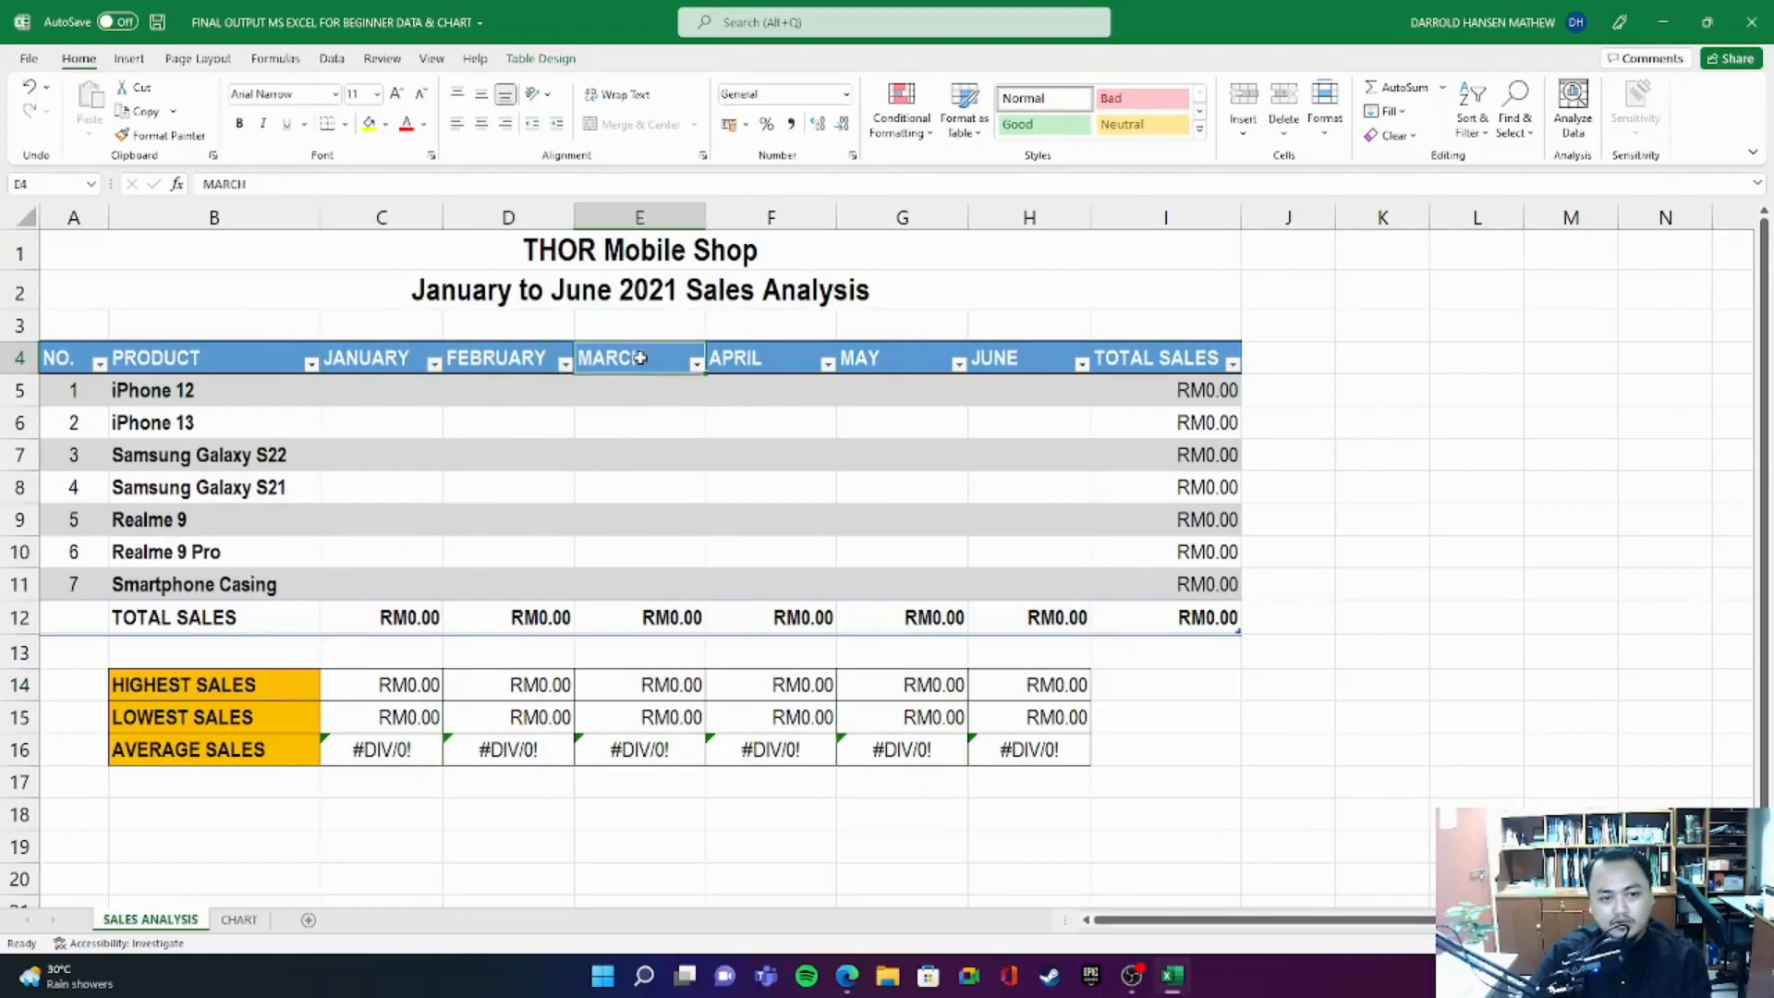
{"action": "left_click", "coordinate": [750, 361]}
{"action": "key", "text": "Right"}
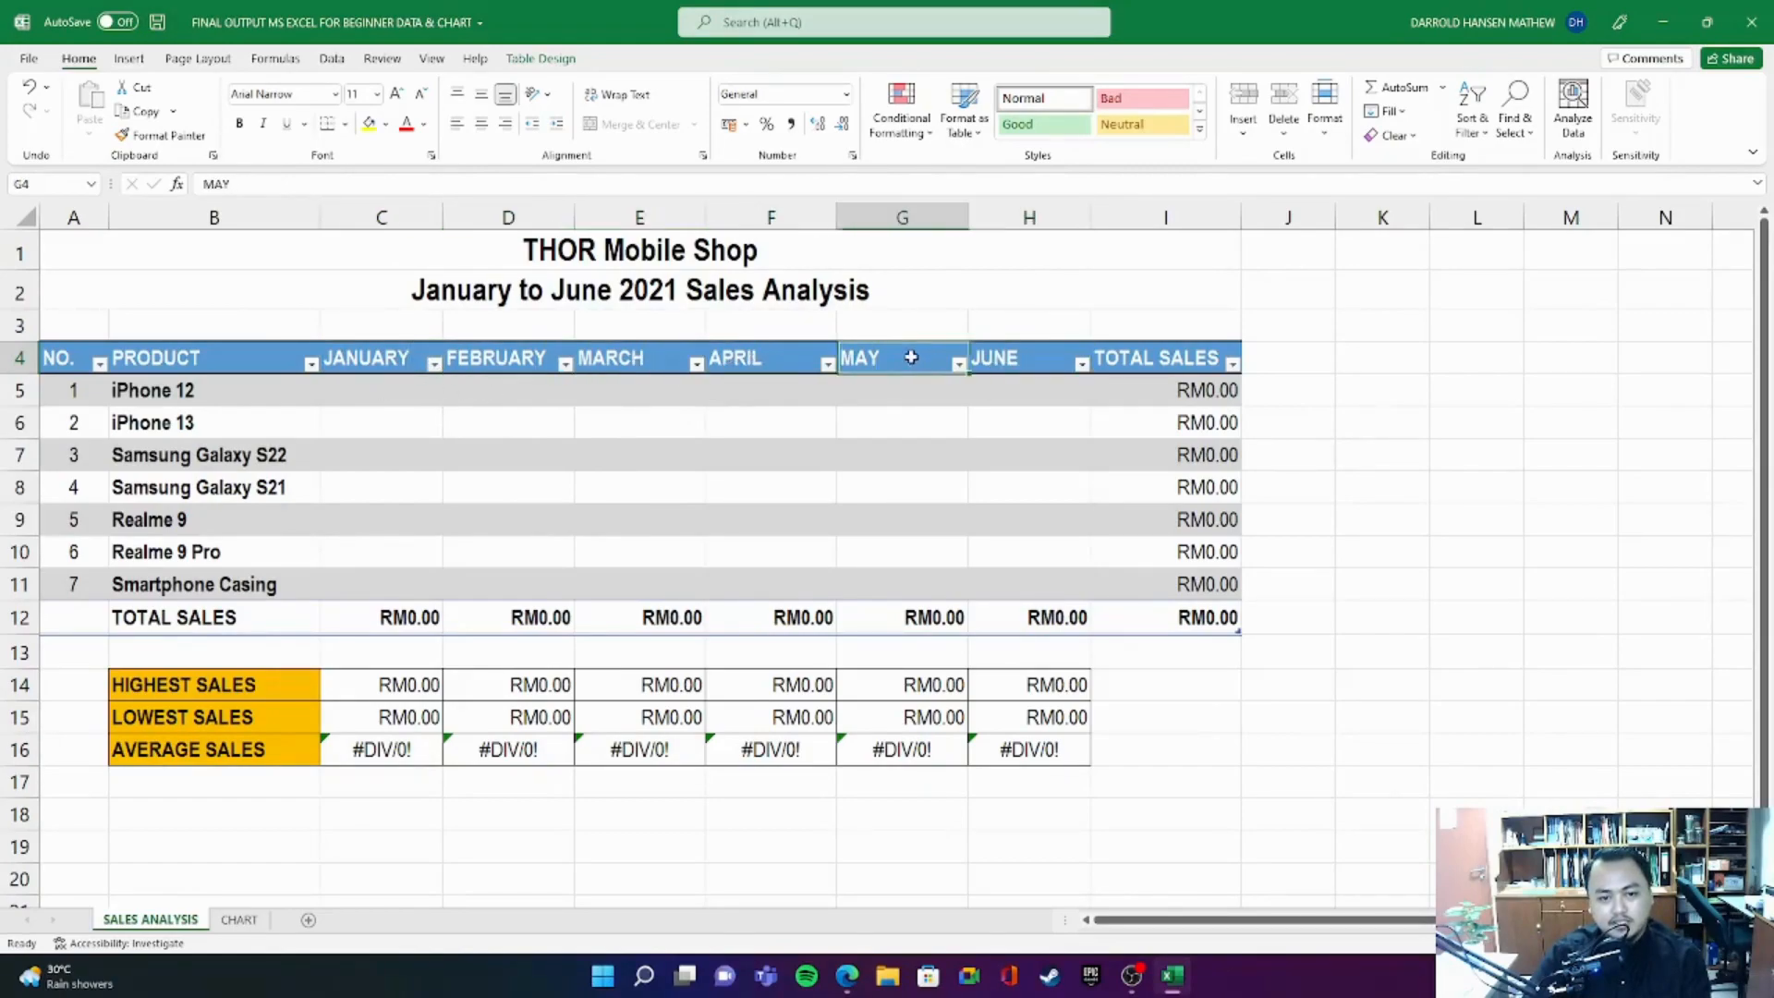
{"action": "left_click", "coordinate": [738, 359]}
{"action": "left_click", "coordinate": [640, 351]}
{"action": "left_click", "coordinate": [489, 364]}
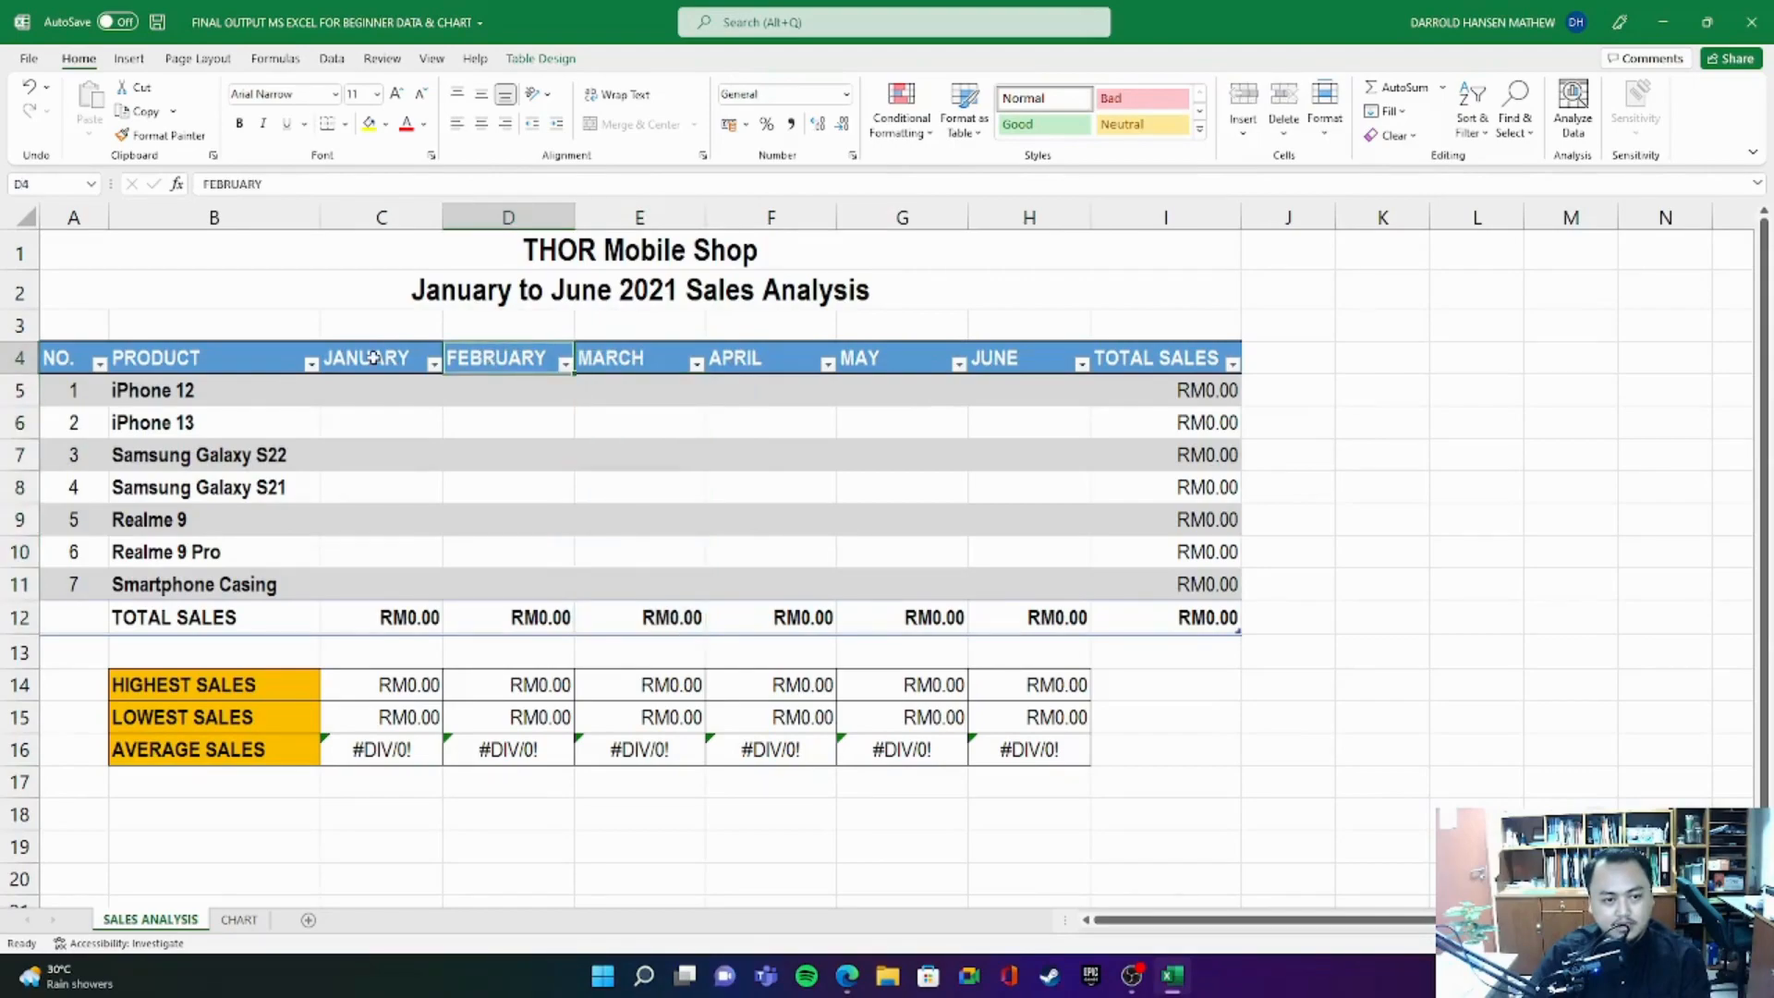
- Replace the JANUARY, FEBRUARY and MARCH headers in C4:E4 with MONTH 1, MONTH 2 and MONTH 3
{"action": "left_click", "coordinate": [375, 357]}
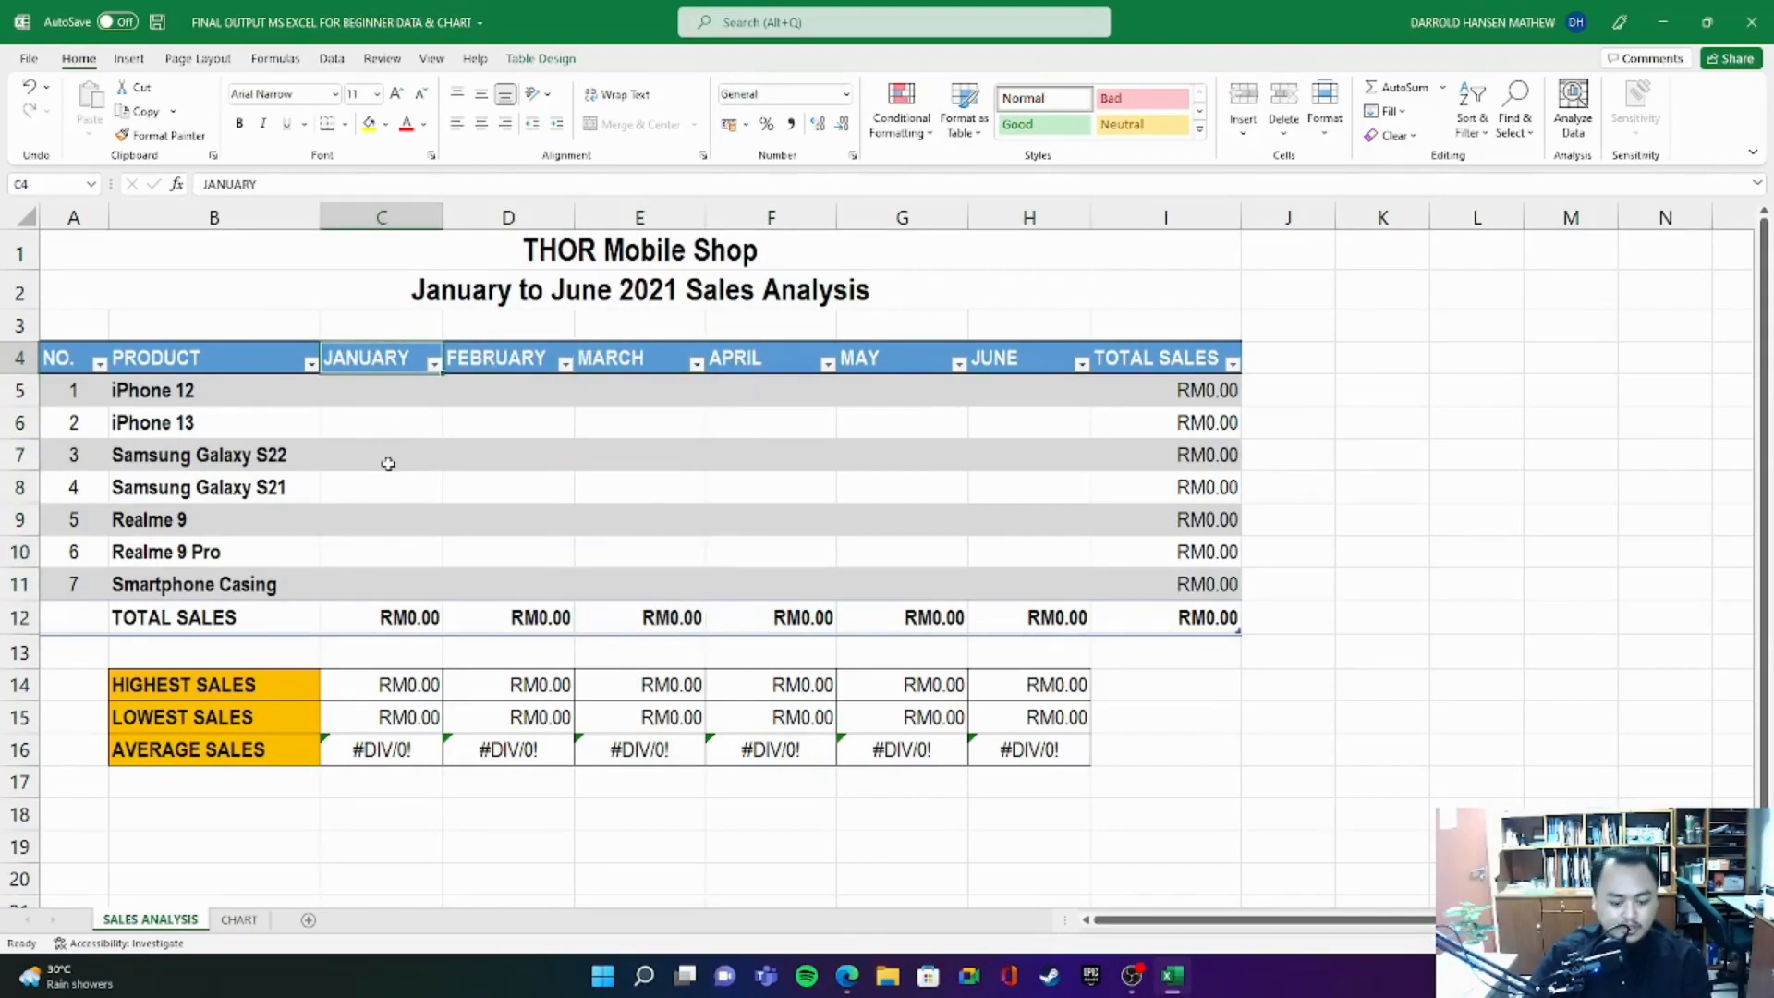
{"action": "type", "text": "mo"}
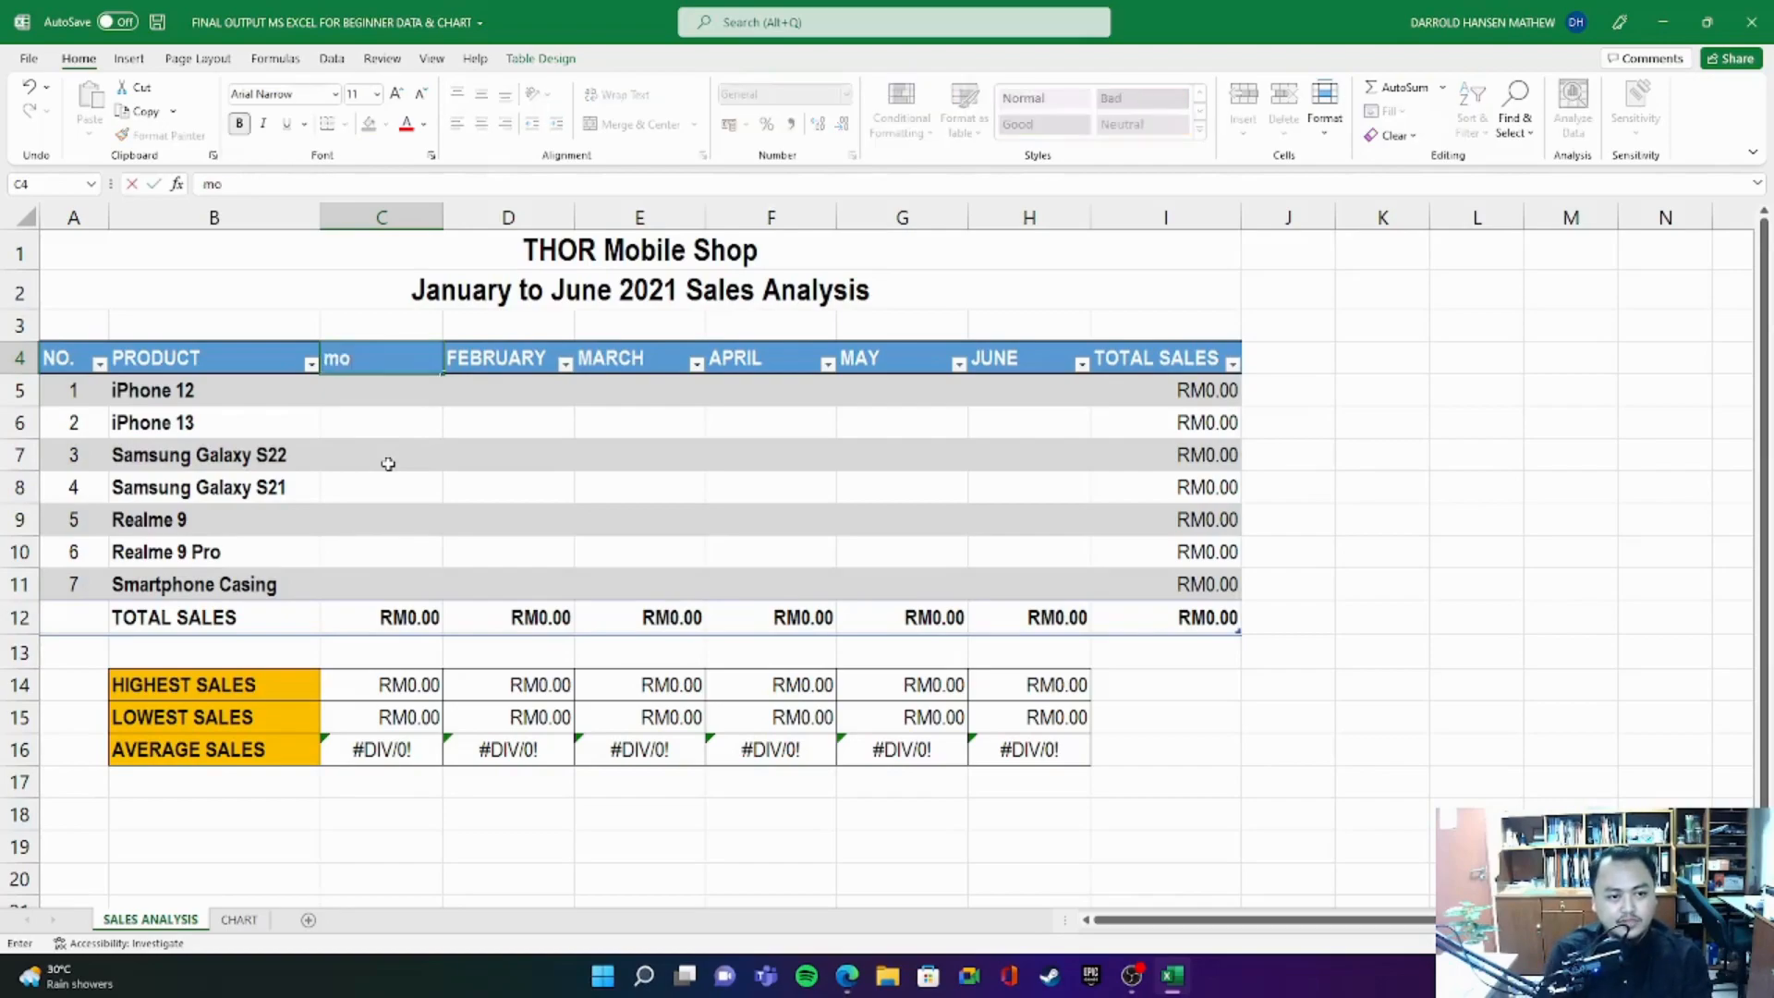
{"action": "type", "text": "MONTH 1"}
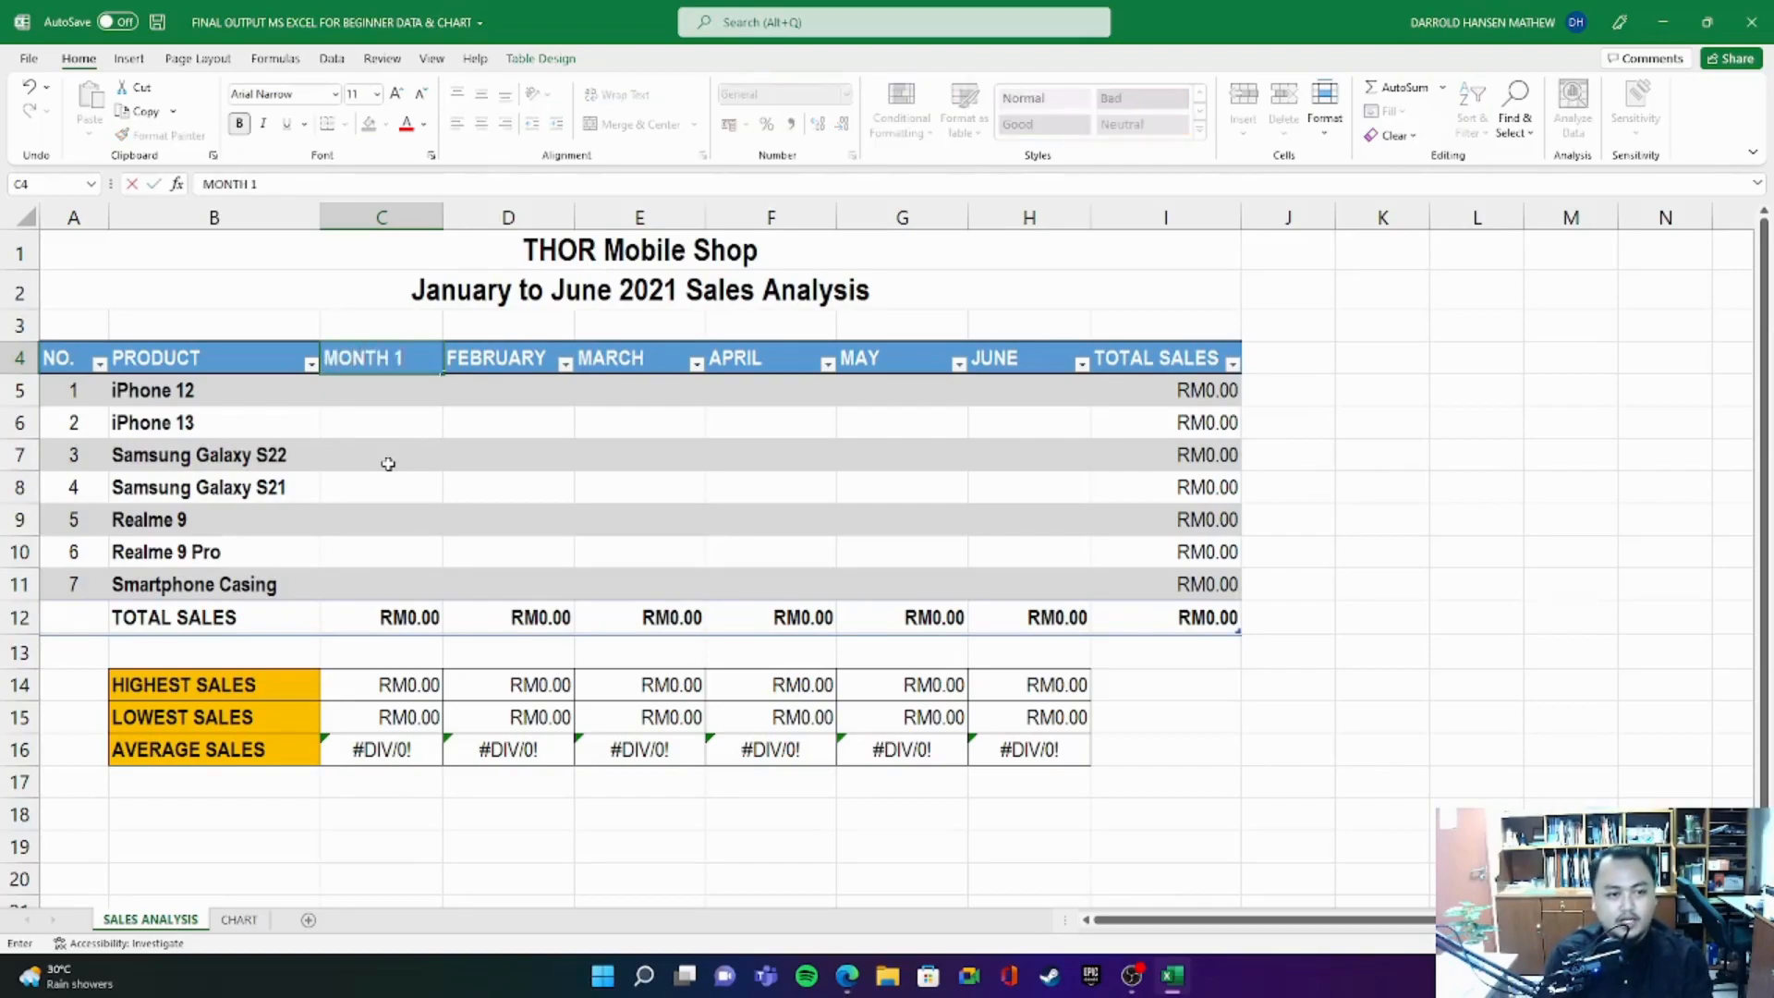
{"action": "left_click", "coordinate": [528, 358]}
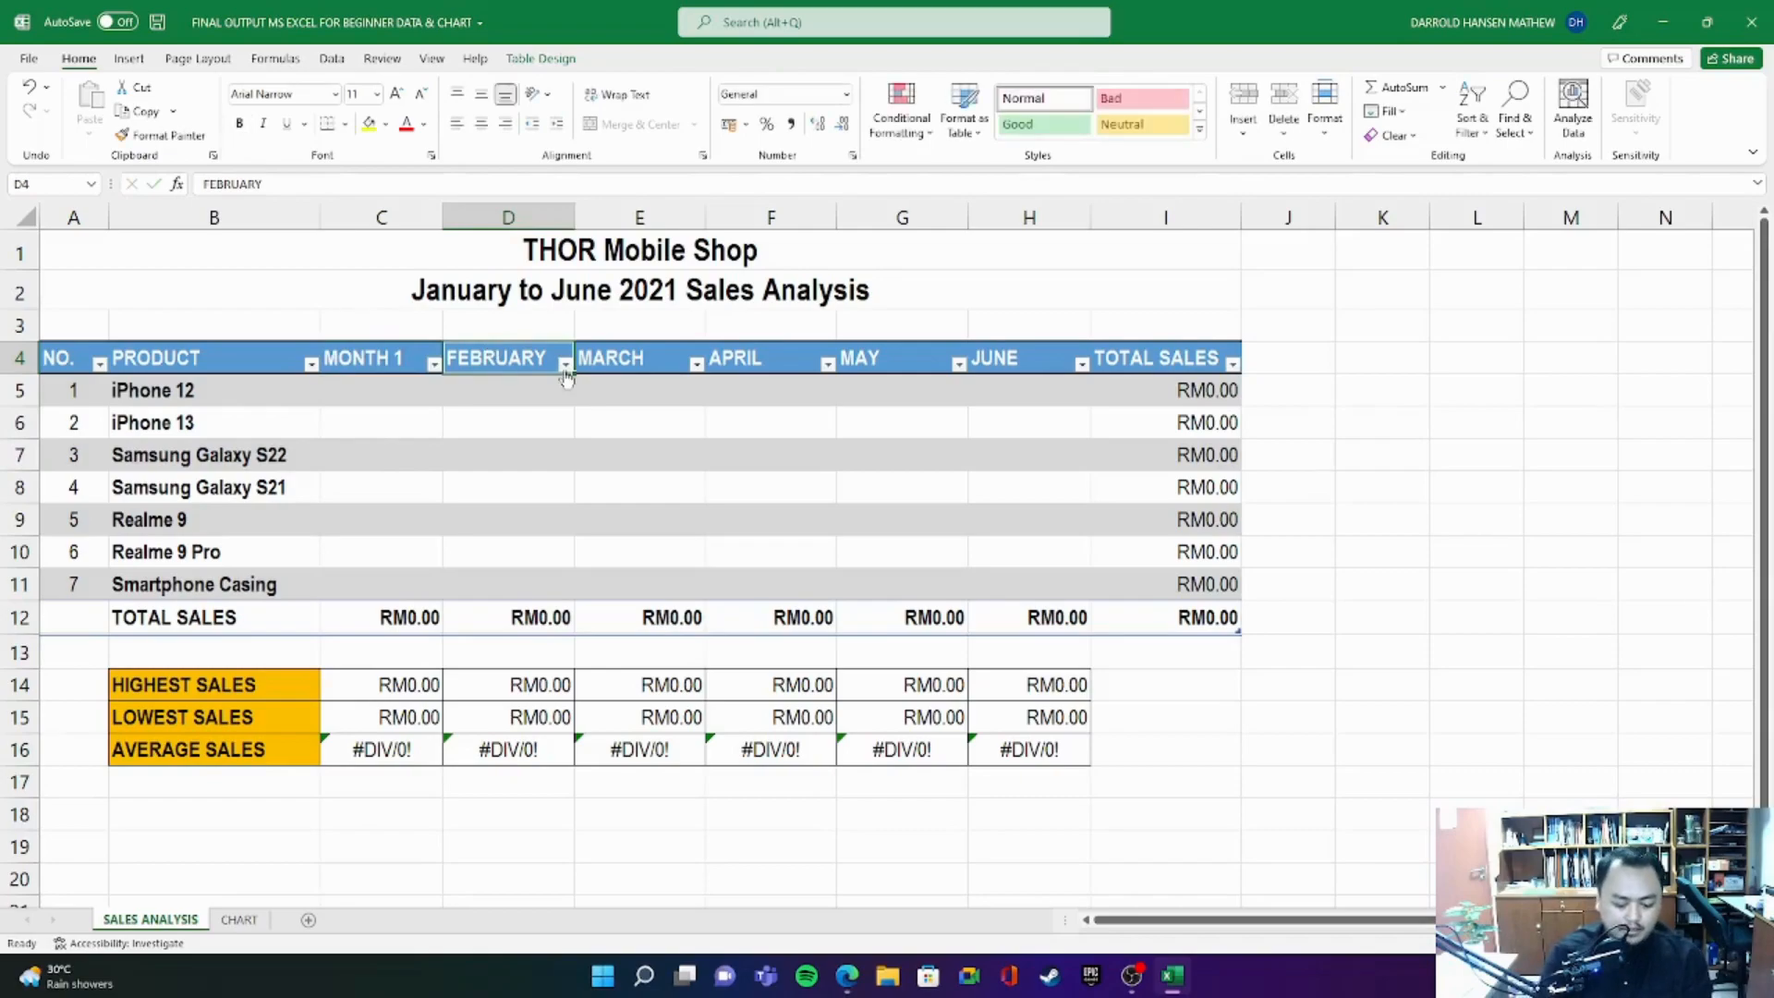
{"action": "type", "text": "MONTH 2"}
{"action": "left_click", "coordinate": [688, 361]}
{"action": "type", "text": "MONT"}
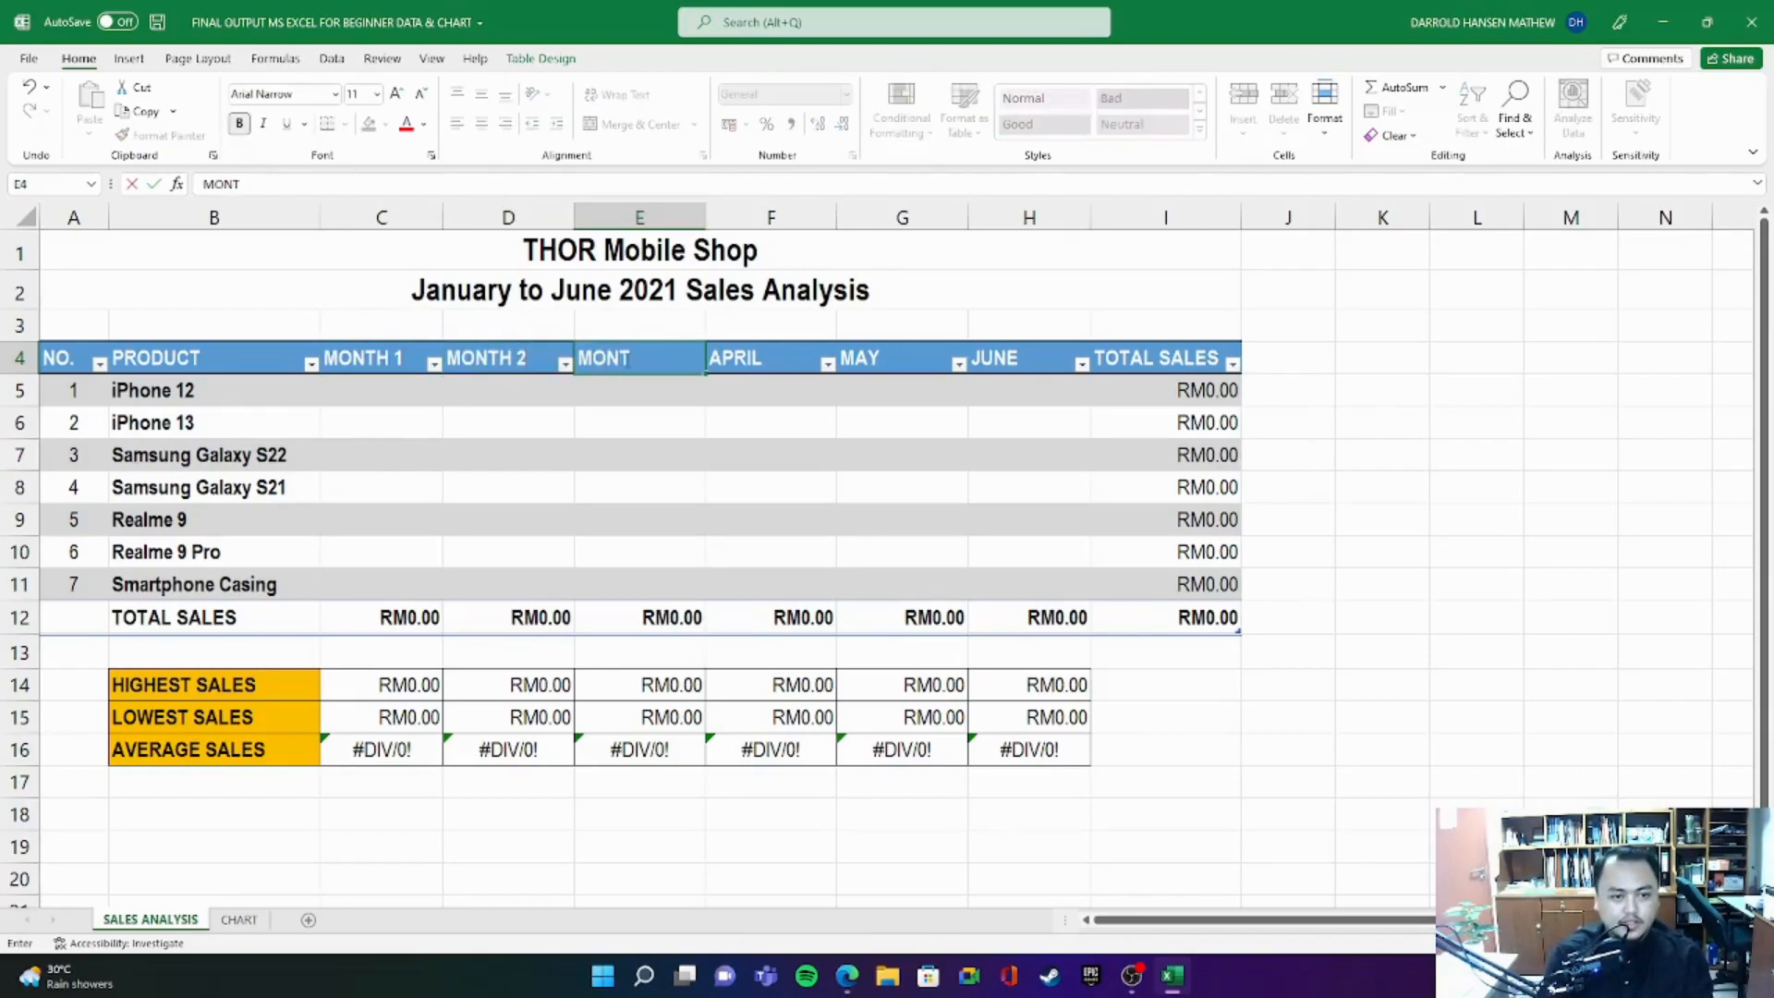
- Replace the APRIL, MAY and JUNE headers in F4:H4 with MONTH 4, MONTH 5 and MONTH 6
{"action": "left_click", "coordinate": [775, 359]}
{"action": "type", "text": "MONTH 4"}
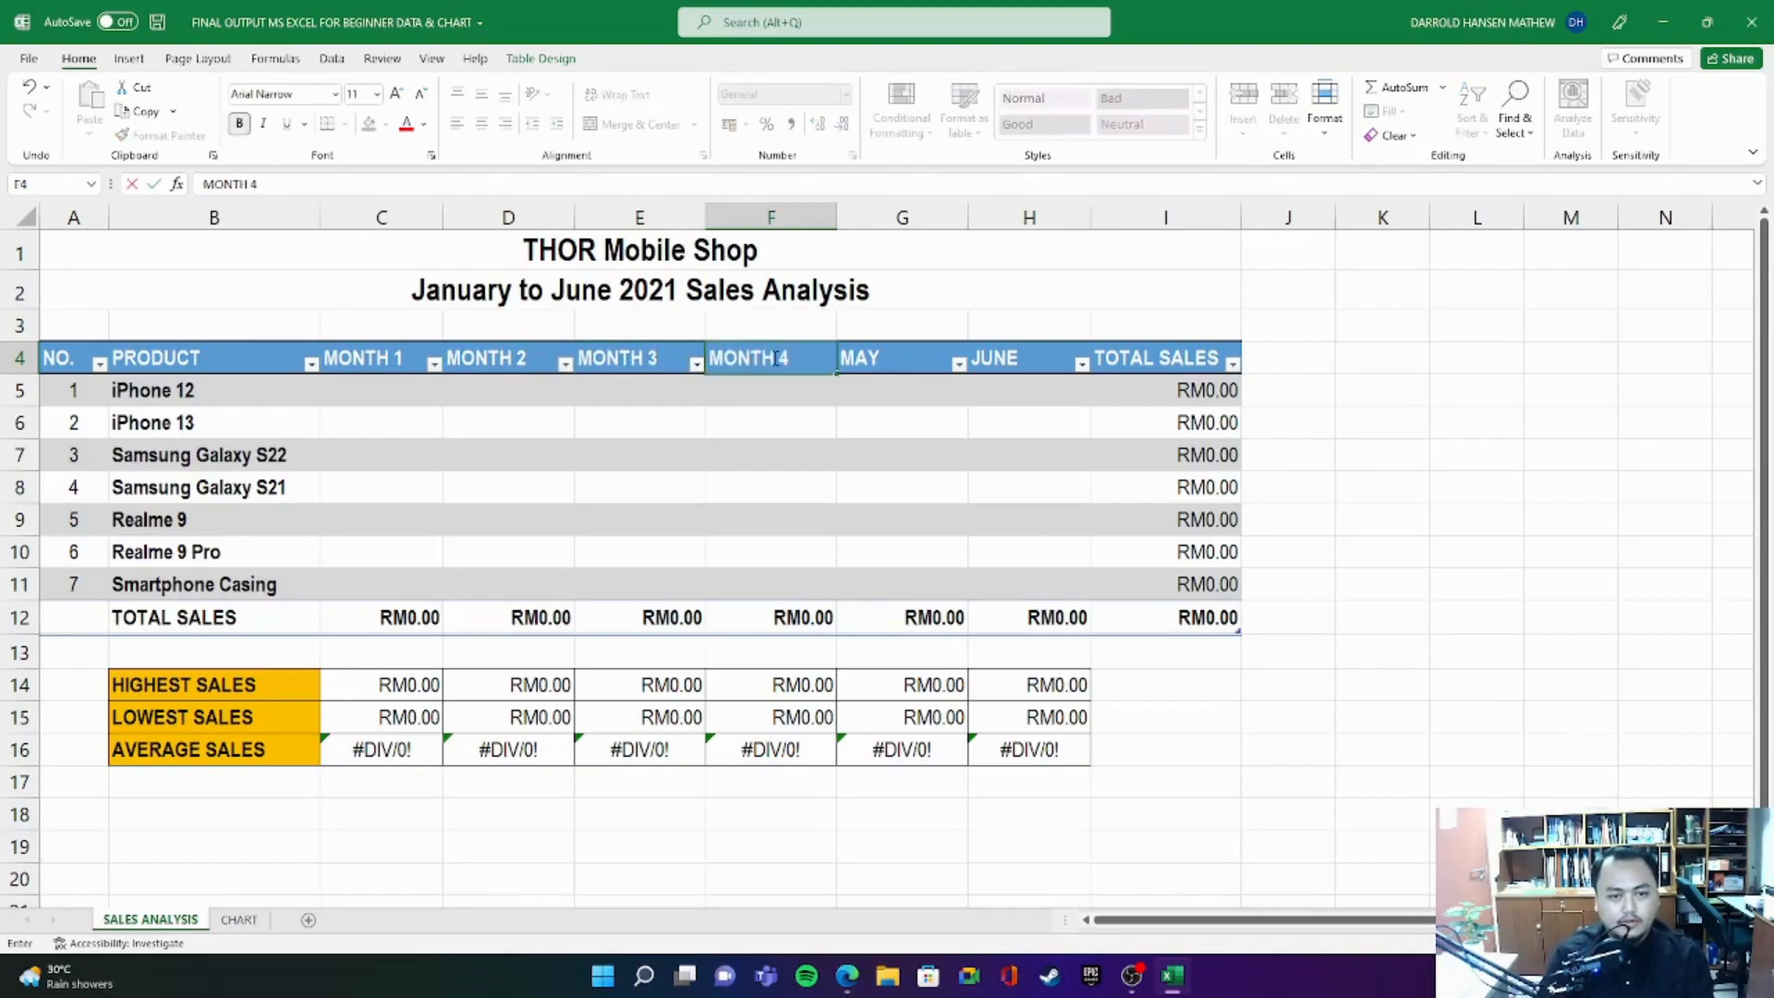
{"action": "left_click", "coordinate": [890, 361]}
{"action": "type", "text": "MONTH 5"}
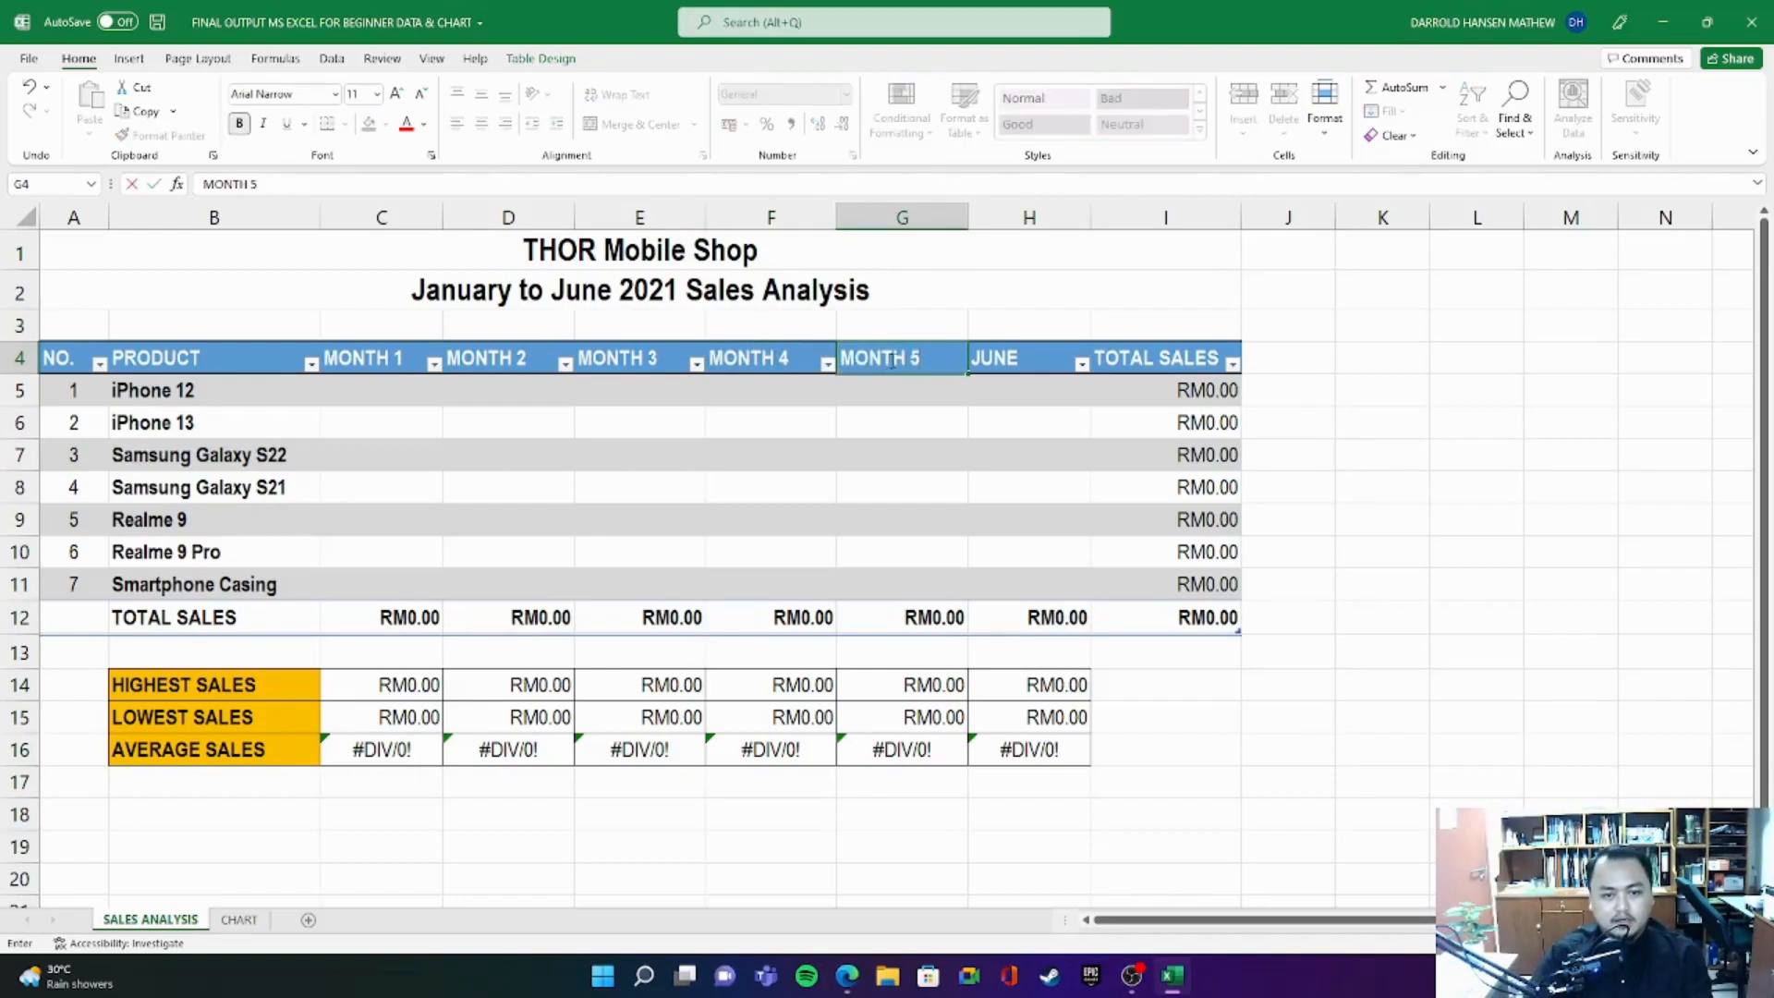
{"action": "left_click", "coordinate": [1023, 352]}
{"action": "type", "text": "MONTH 6"}
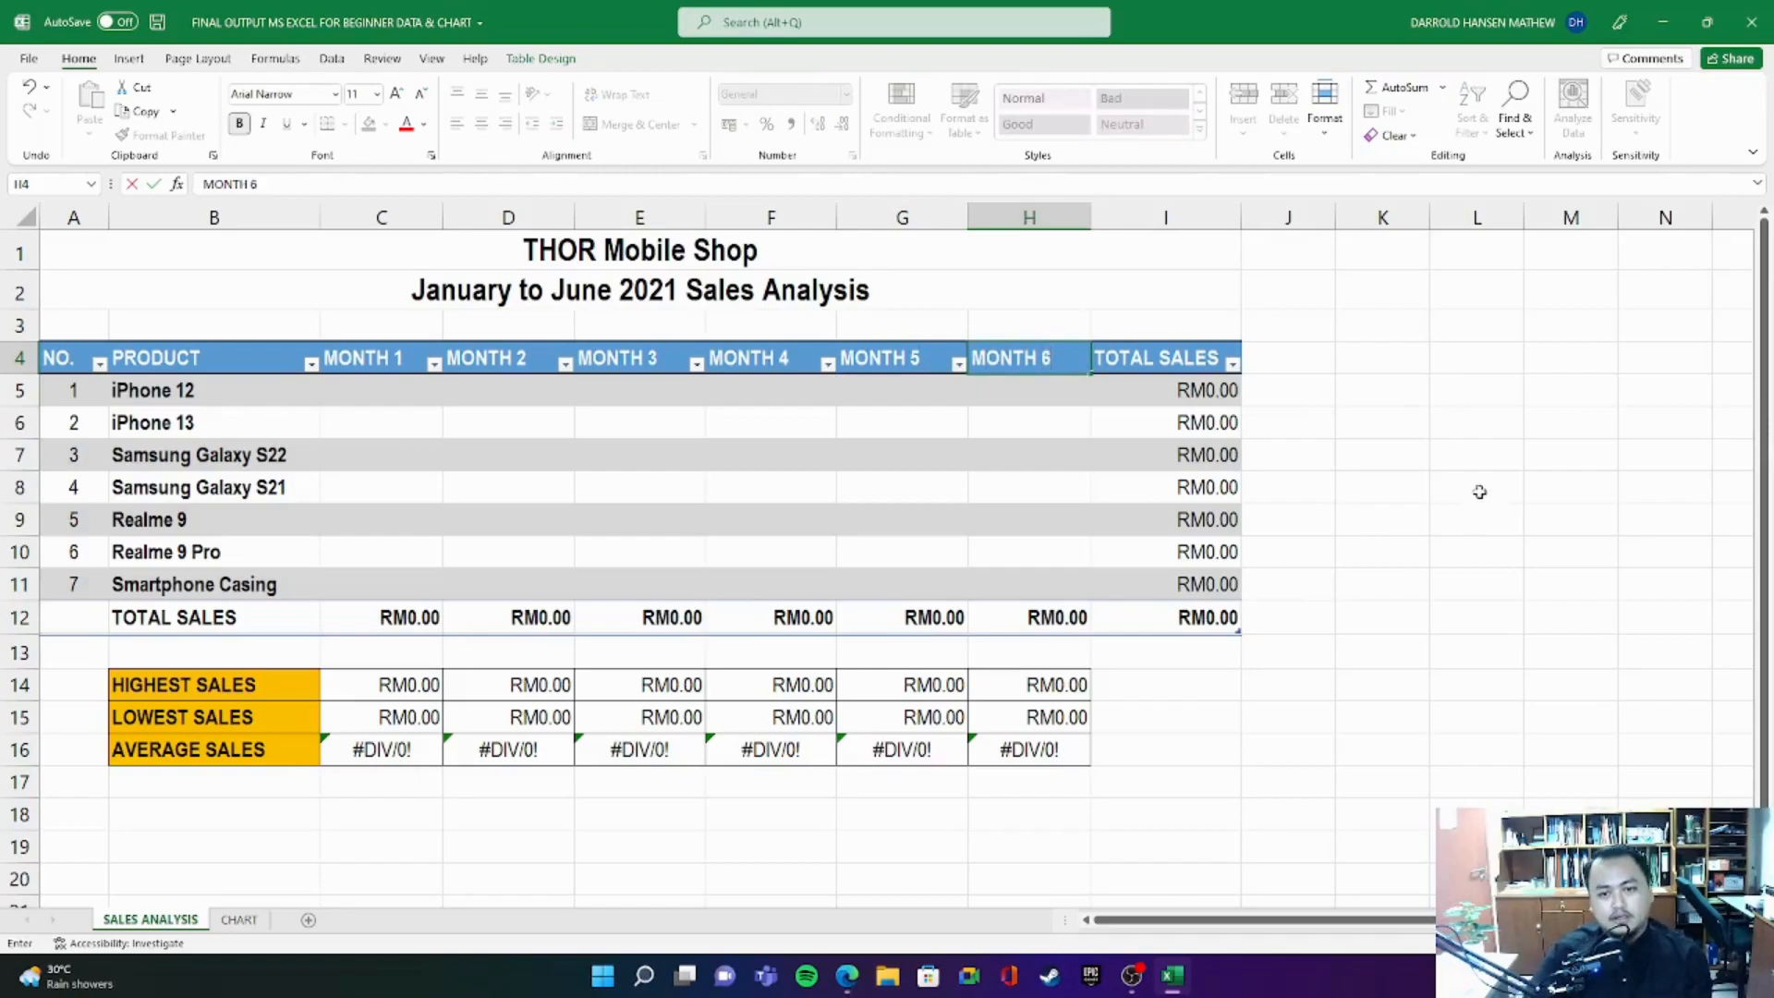
{"action": "left_click", "coordinate": [1435, 403]}
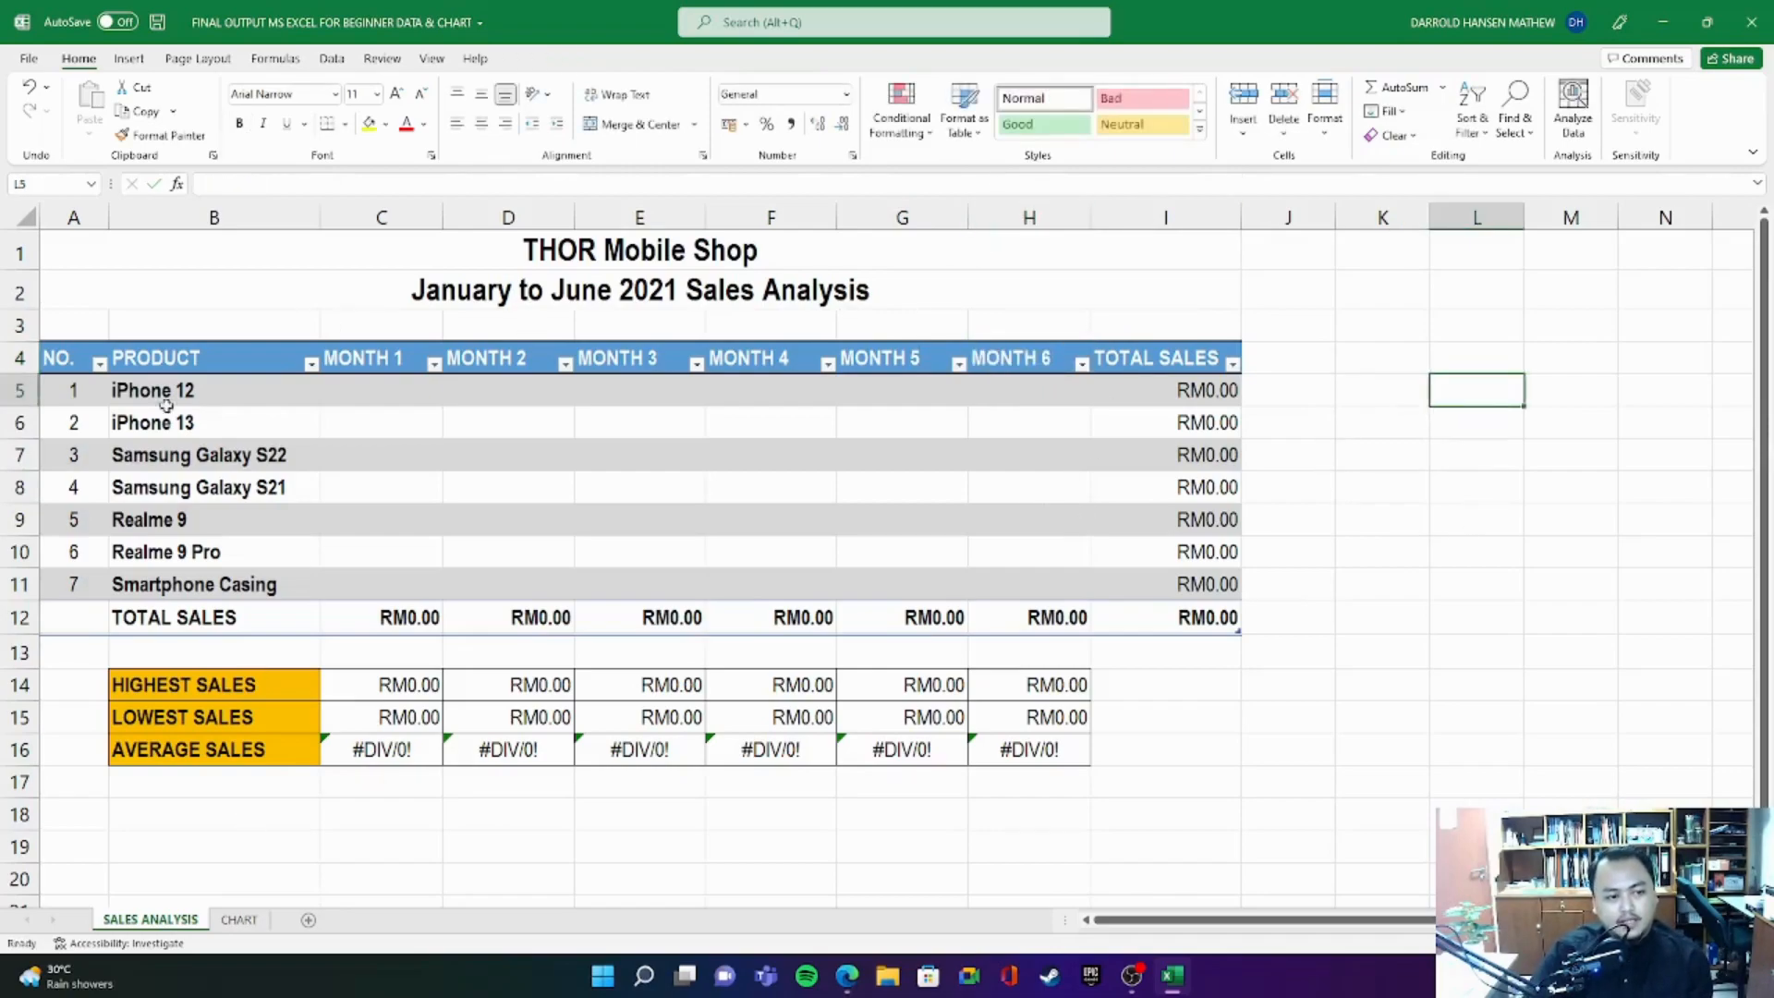
- Replace the first product name, iPhone 12 in B5, with PRODUCT 1
{"action": "left_click_drag", "start_coordinate": [137, 387], "coordinate": [248, 588]}
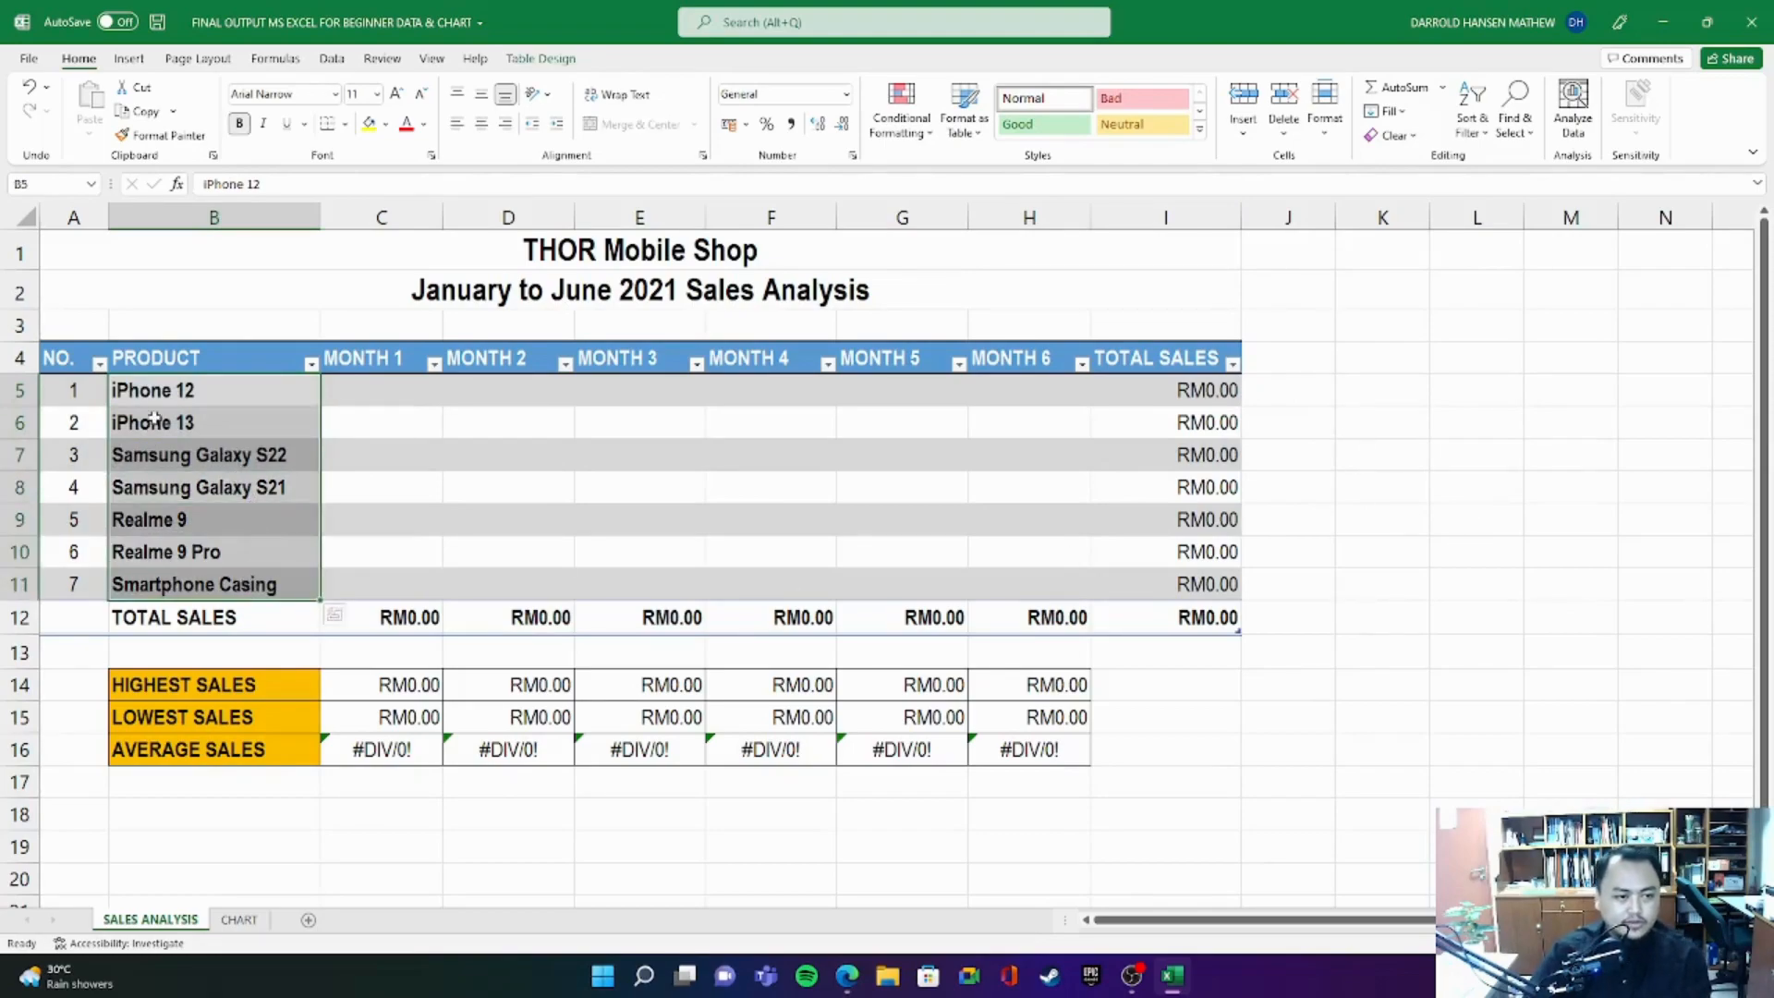
{"action": "left_click", "coordinate": [177, 389]}
{"action": "key", "text": "BackSpace"}
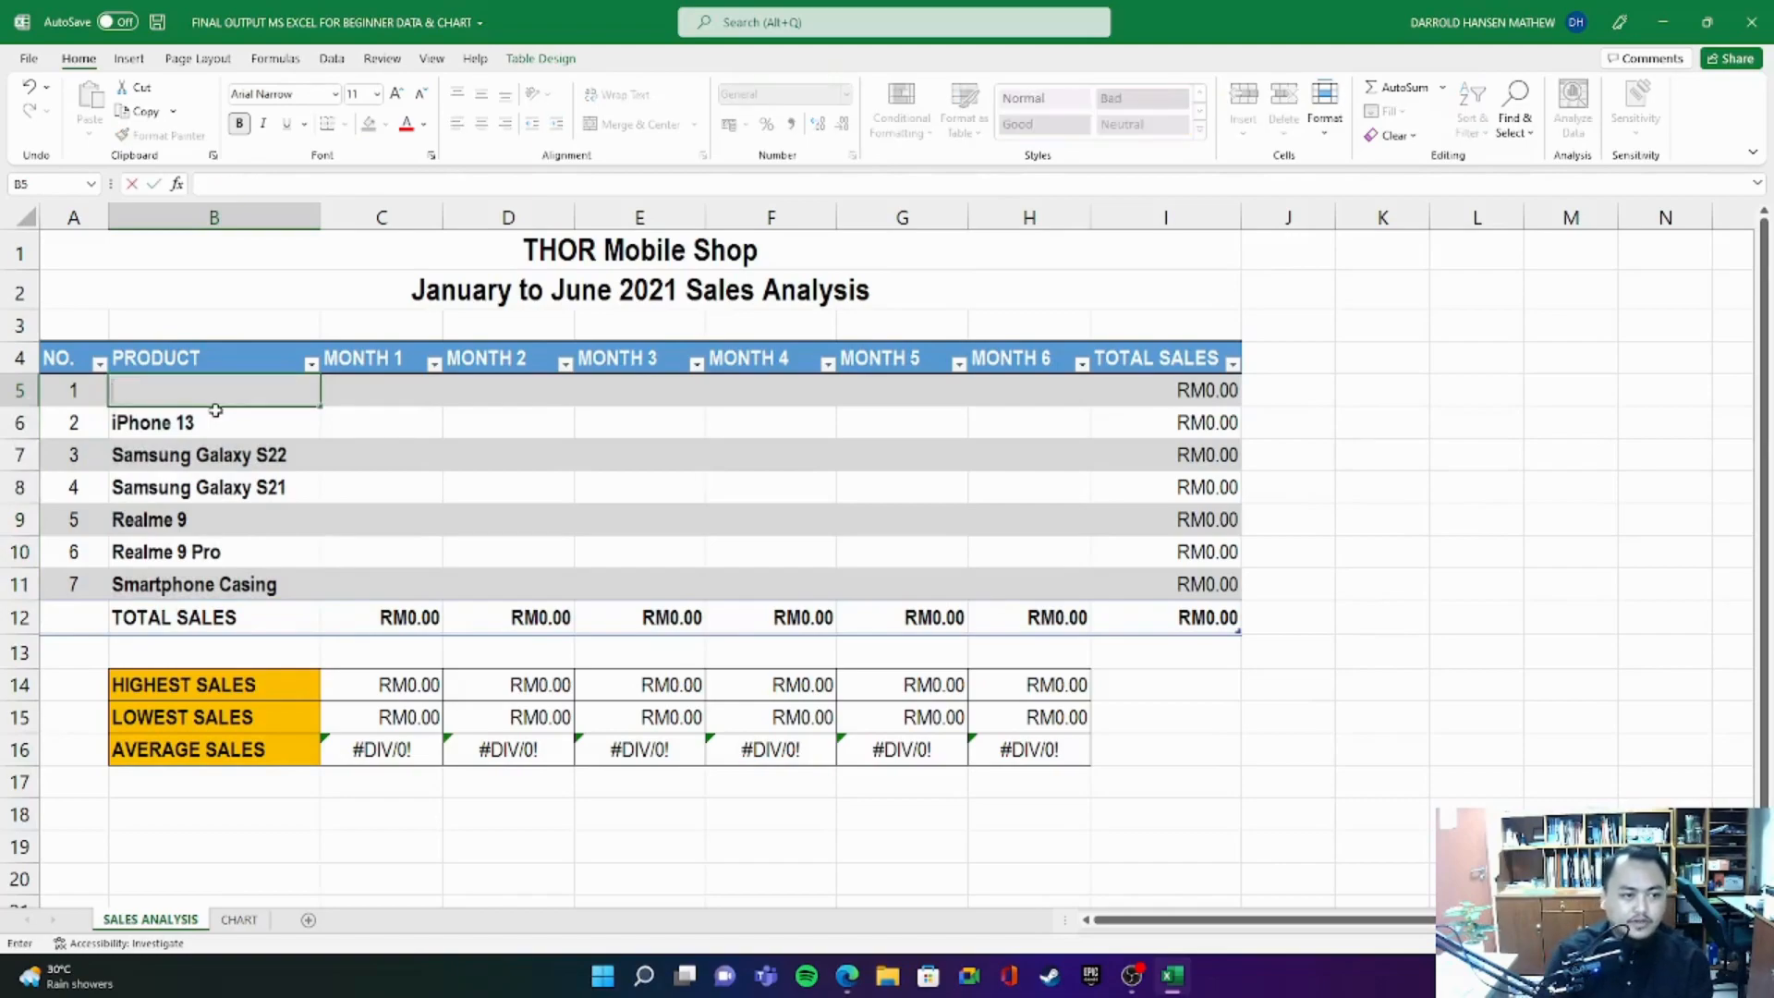
{"action": "type", "text": "PRODUCT 1"}
{"action": "key", "text": "Return"}
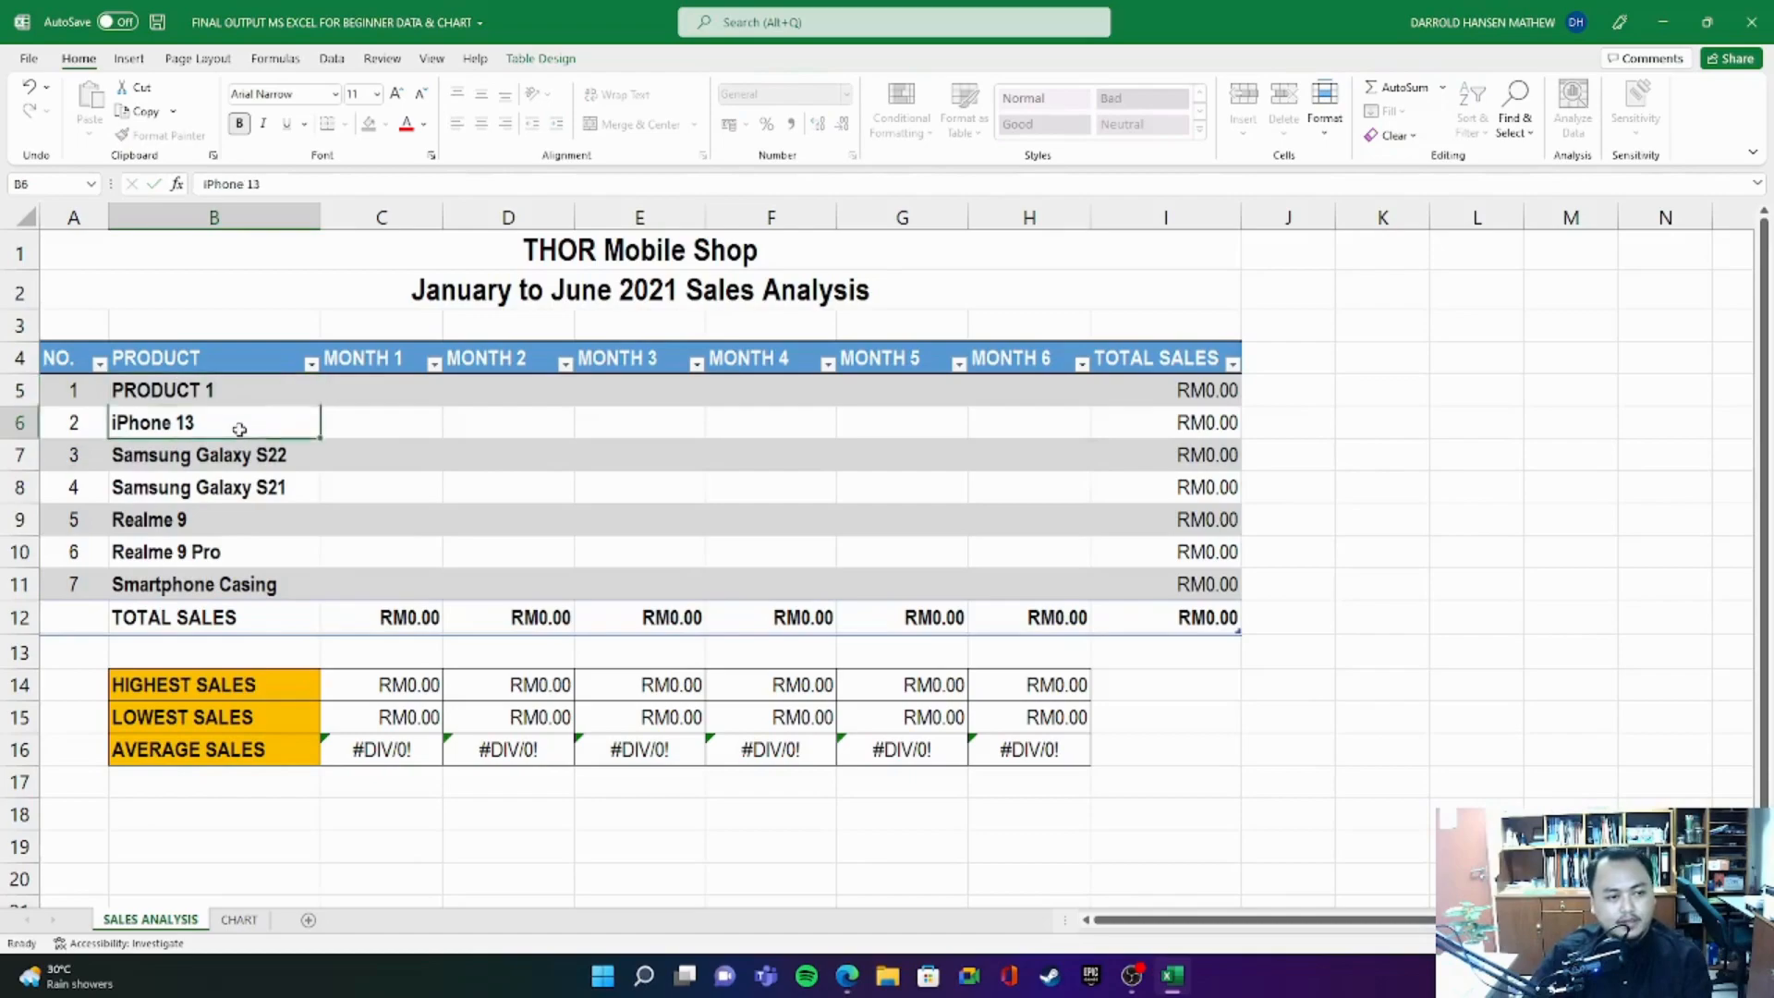
- Clear the other product names in B6:B11 and fill the PRODUCT 1 series down through PRODUCT 7 in B11
{"action": "left_click_drag", "start_coordinate": [260, 440], "coordinate": [265, 583]}
{"action": "key", "text": "Delete"}
{"action": "left_click", "coordinate": [281, 398]}
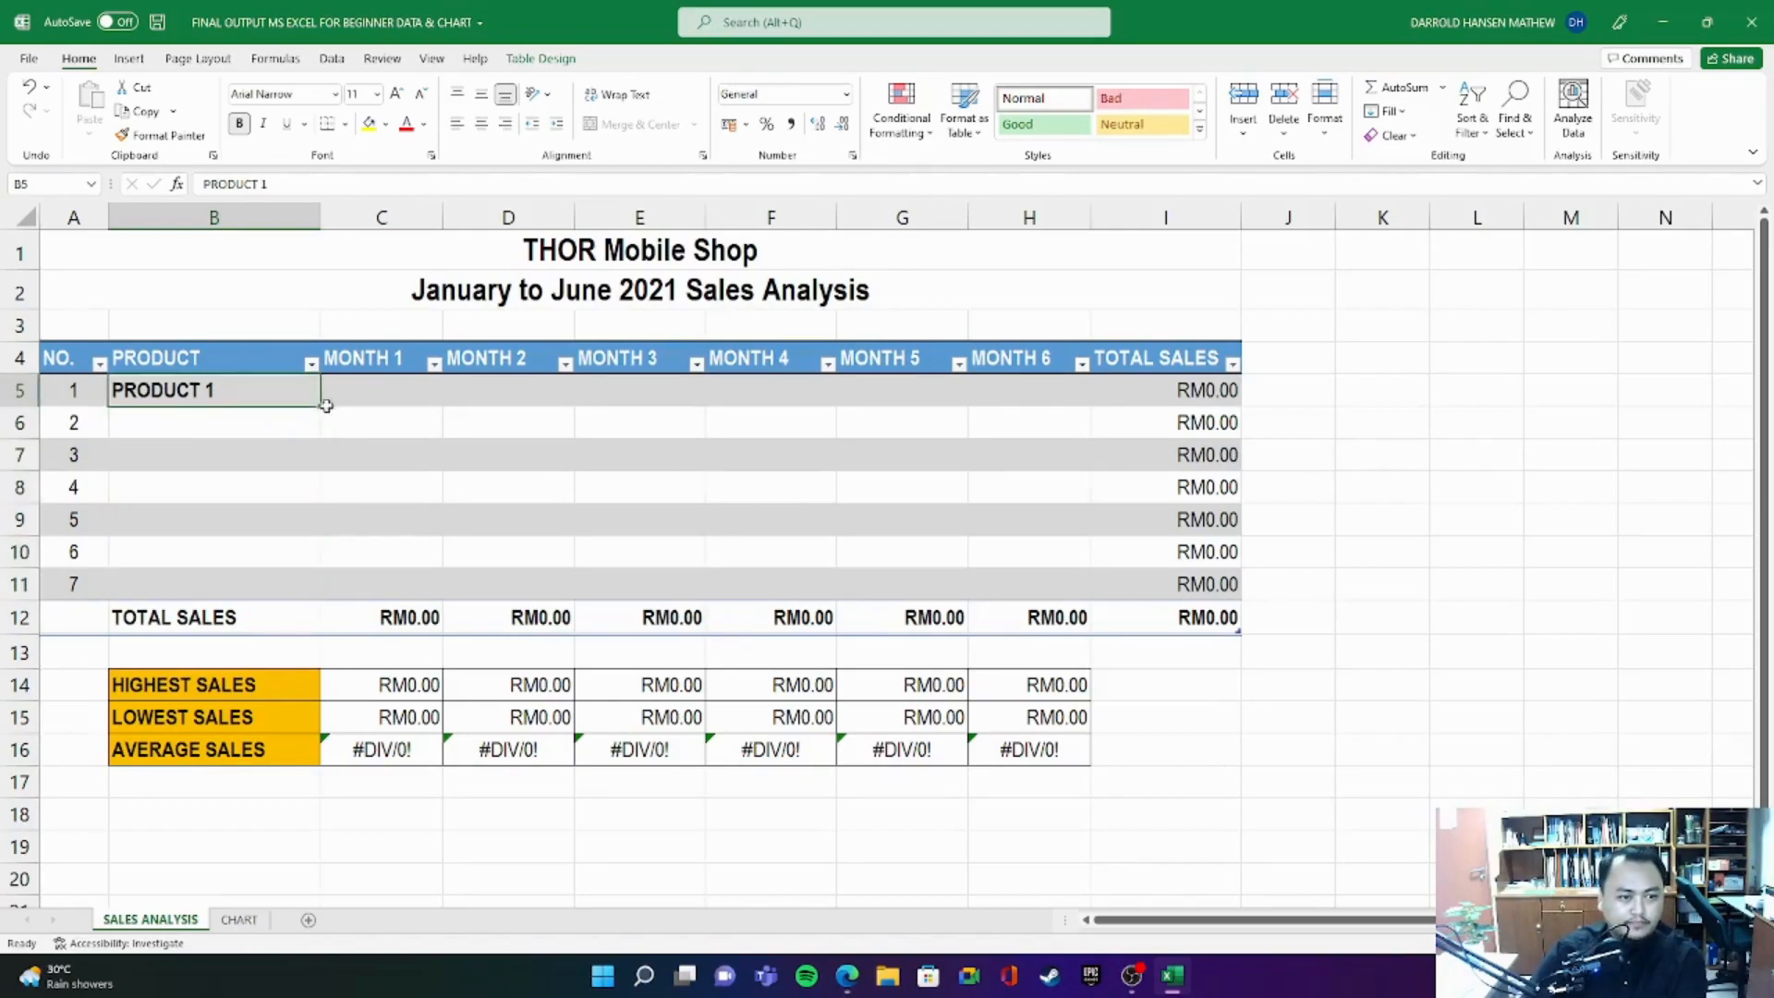
{"action": "left_click_drag", "start_coordinate": [324, 408], "coordinate": [325, 599]}
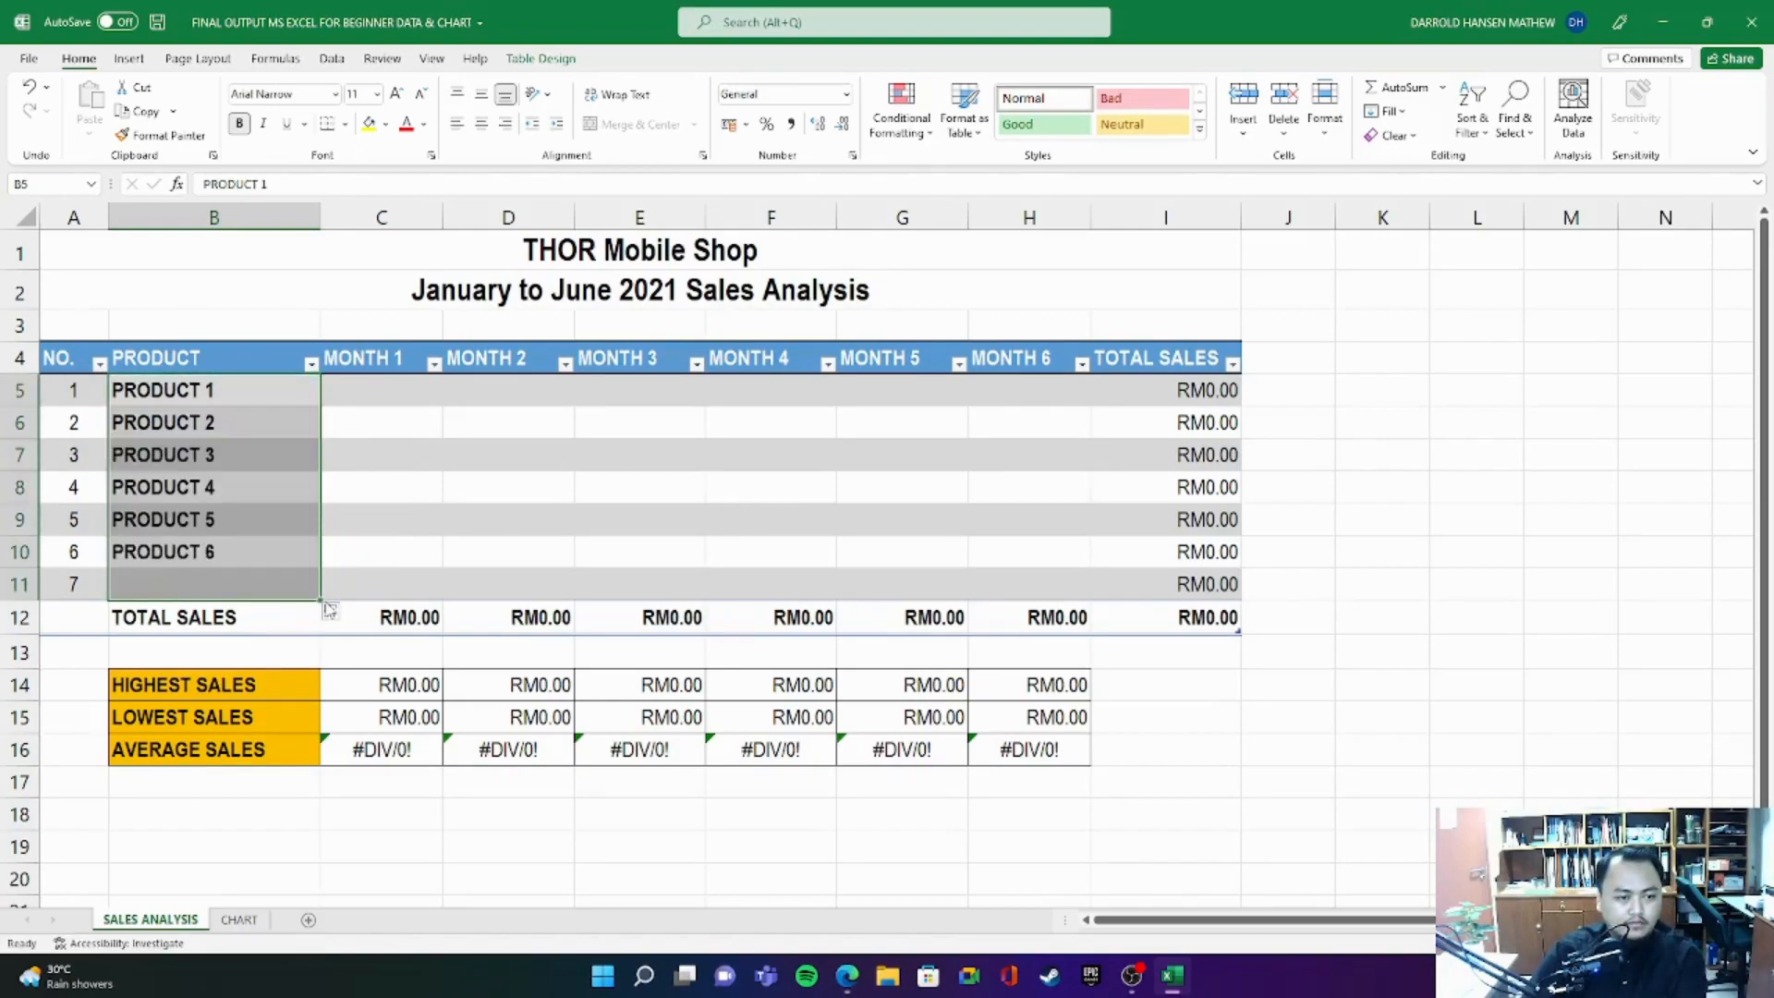
{"action": "left_click", "coordinate": [336, 613]}
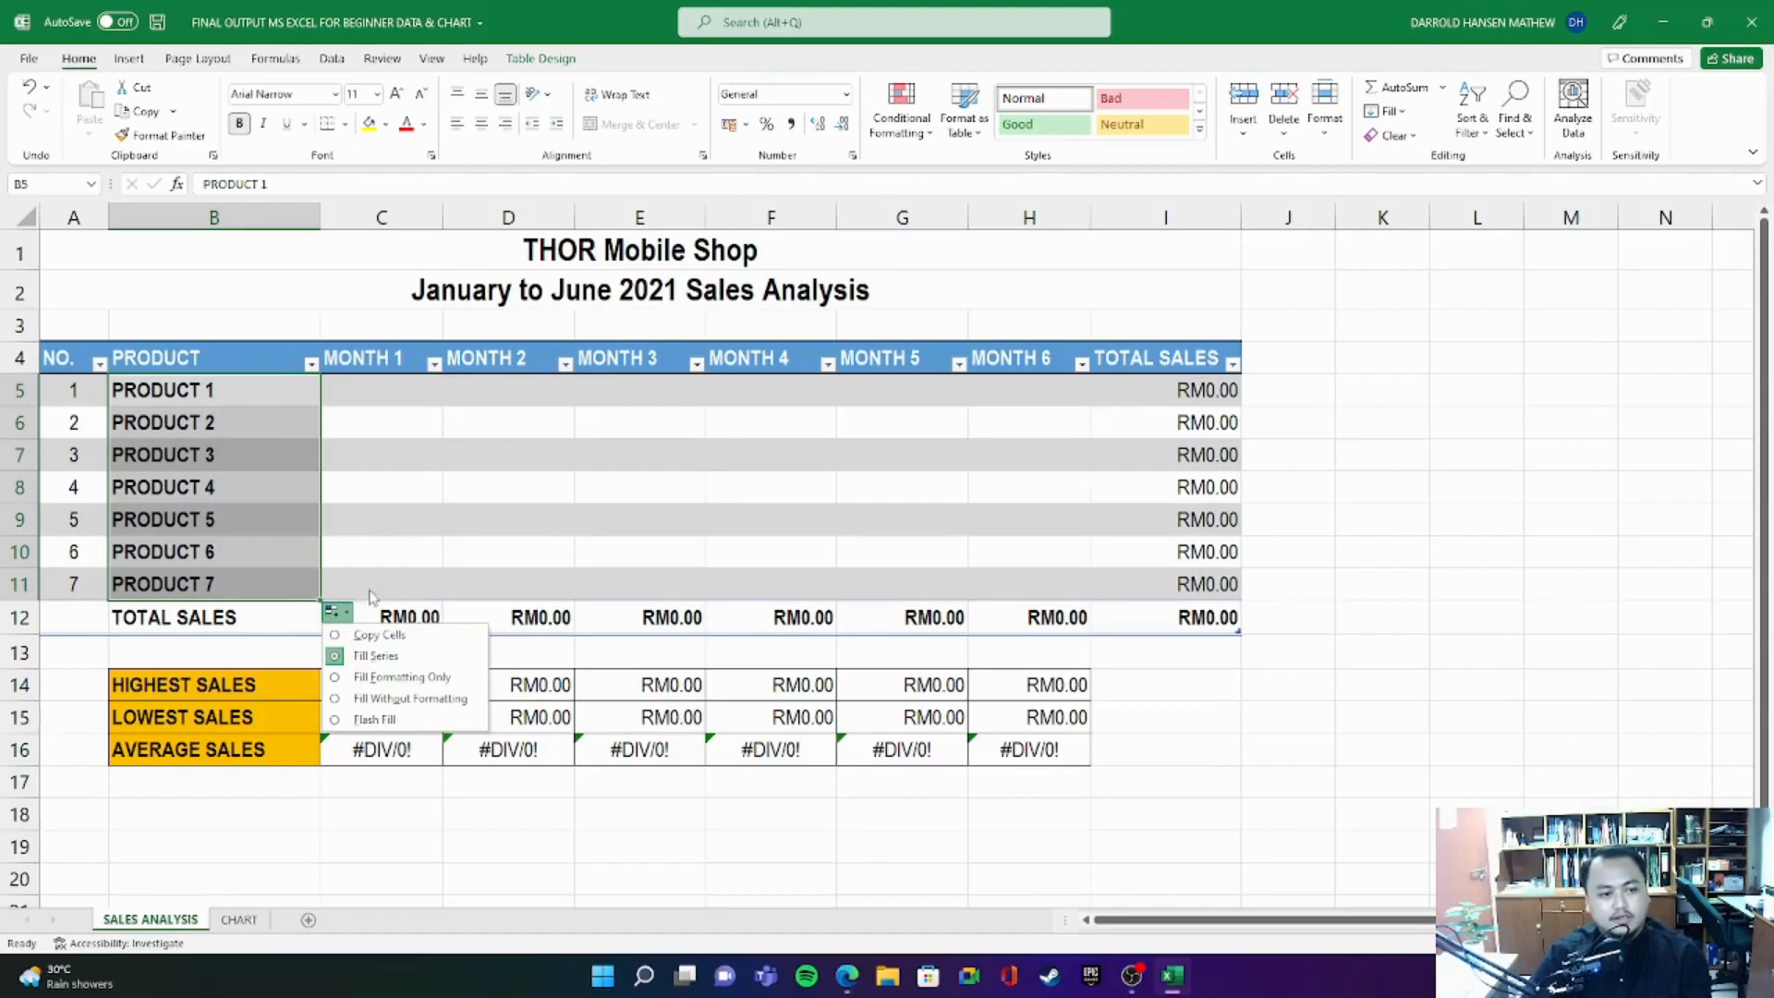
{"action": "left_click", "coordinate": [374, 656]}
{"action": "left_click", "coordinate": [289, 301]}
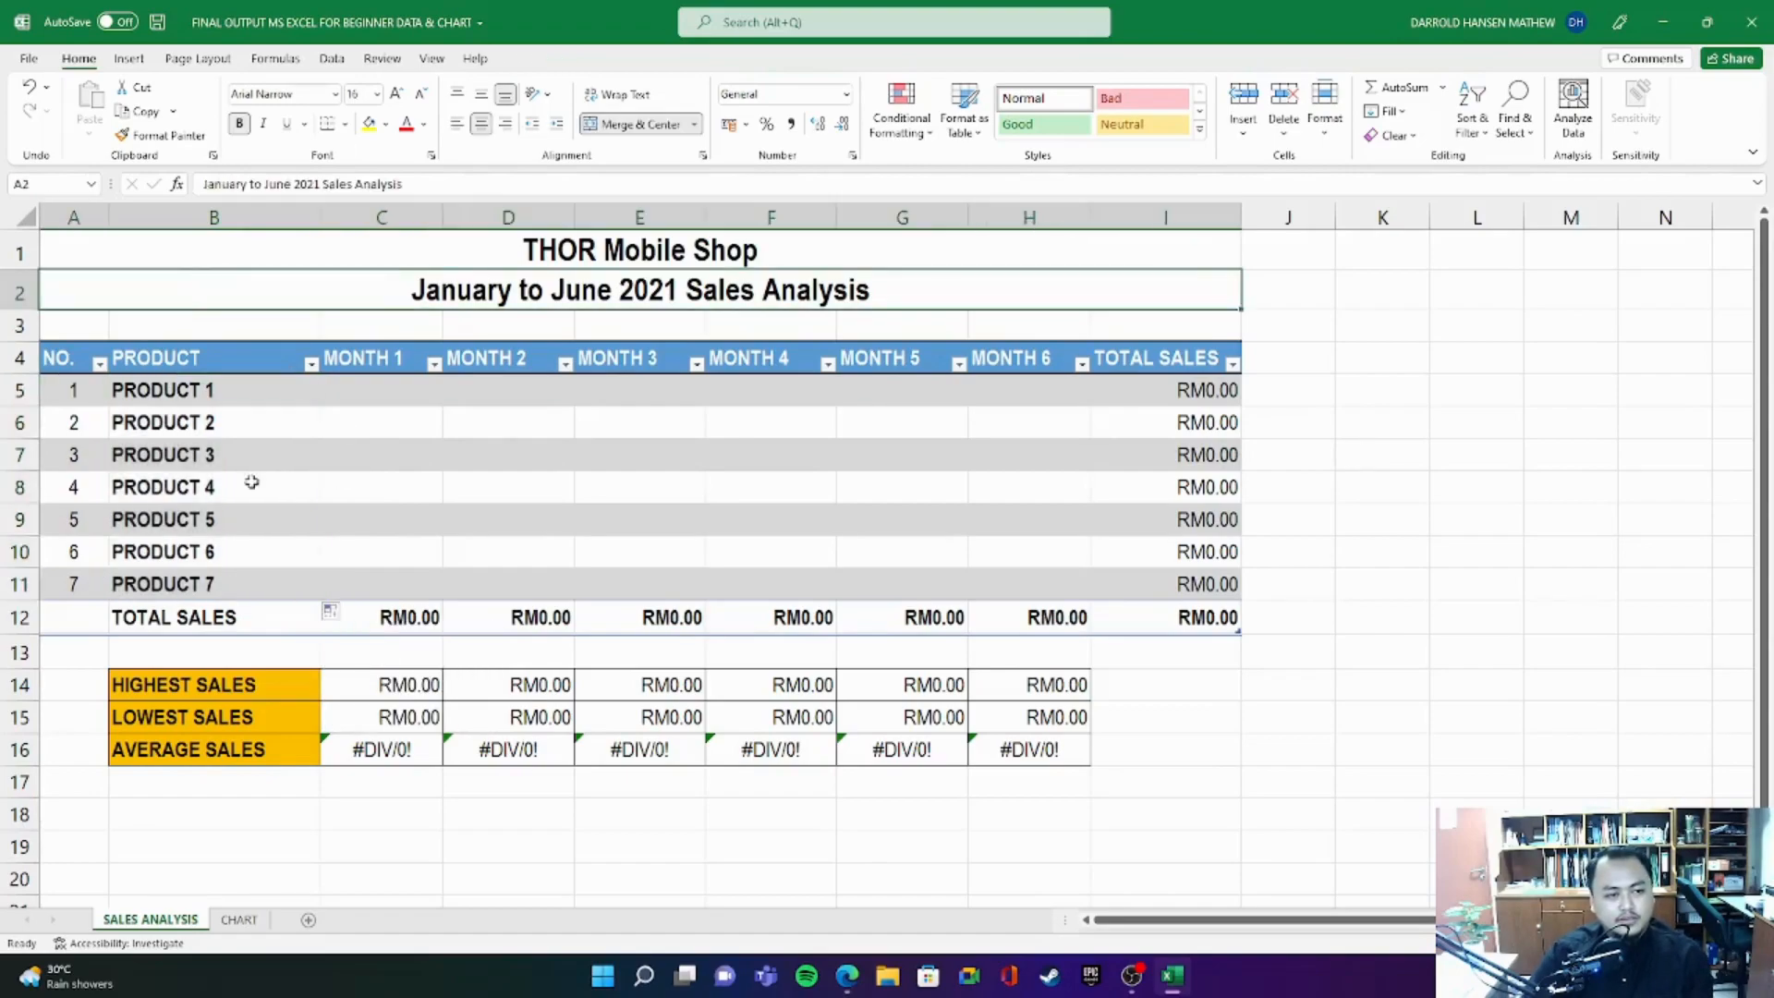
- Check the generic product names in B5:B11 one by one
{"action": "left_click", "coordinate": [242, 391]}
{"action": "left_click", "coordinate": [238, 427]}
{"action": "left_click", "coordinate": [242, 462]}
{"action": "left_click", "coordinate": [233, 492]}
{"action": "left_click", "coordinate": [222, 523]}
{"action": "left_click", "coordinate": [219, 555]}
{"action": "left_click", "coordinate": [212, 583]}
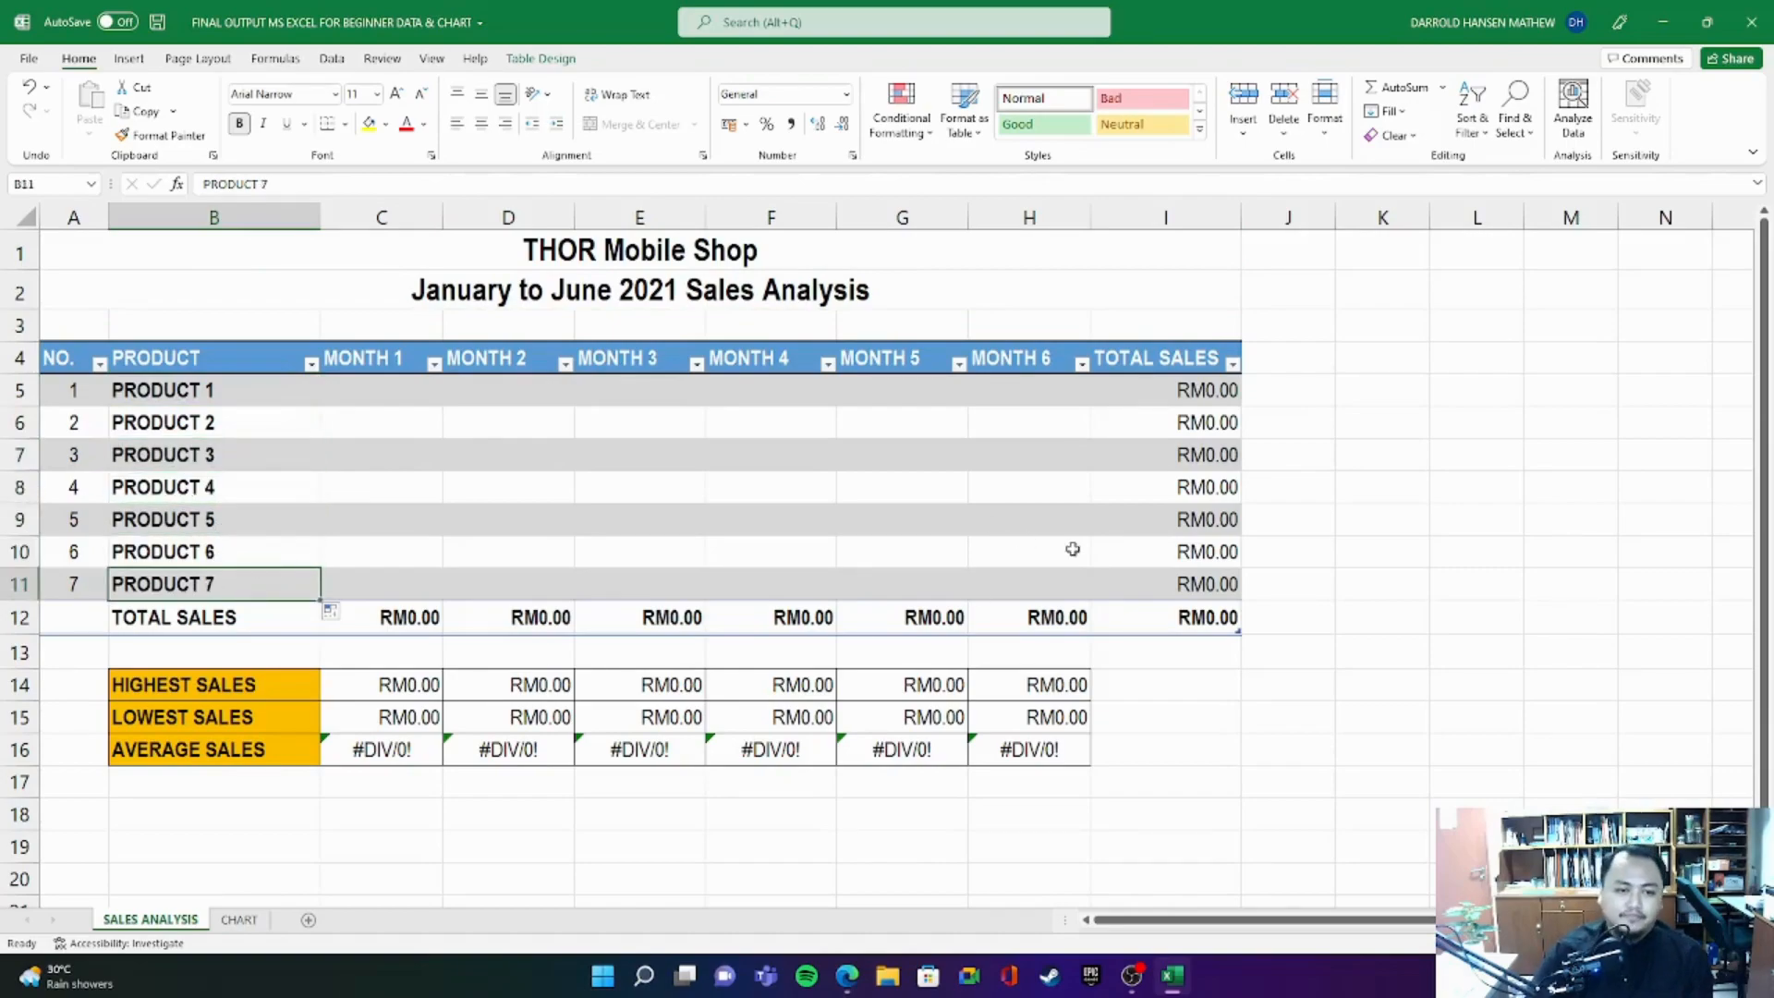
{"action": "left_click", "coordinate": [1287, 358]}
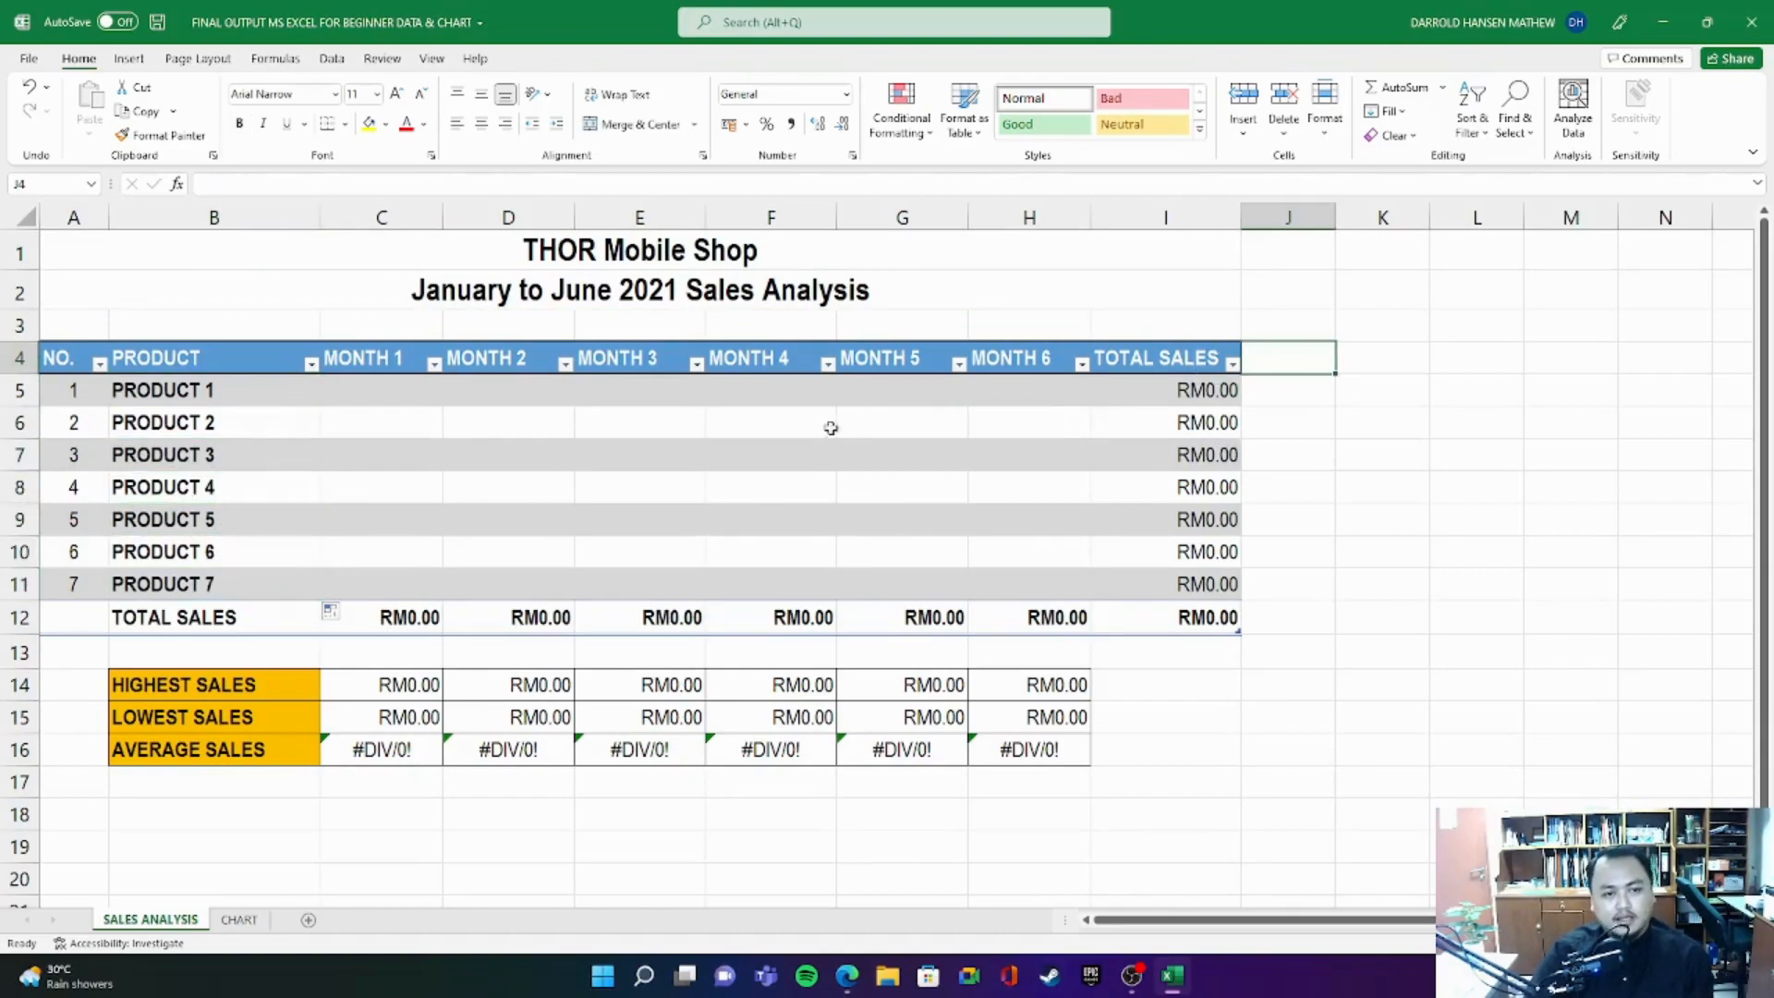
- Replace the THOR Mobile Shop title in row 1 with COMPANY'S NAME
{"action": "double_click", "coordinate": [606, 252]}
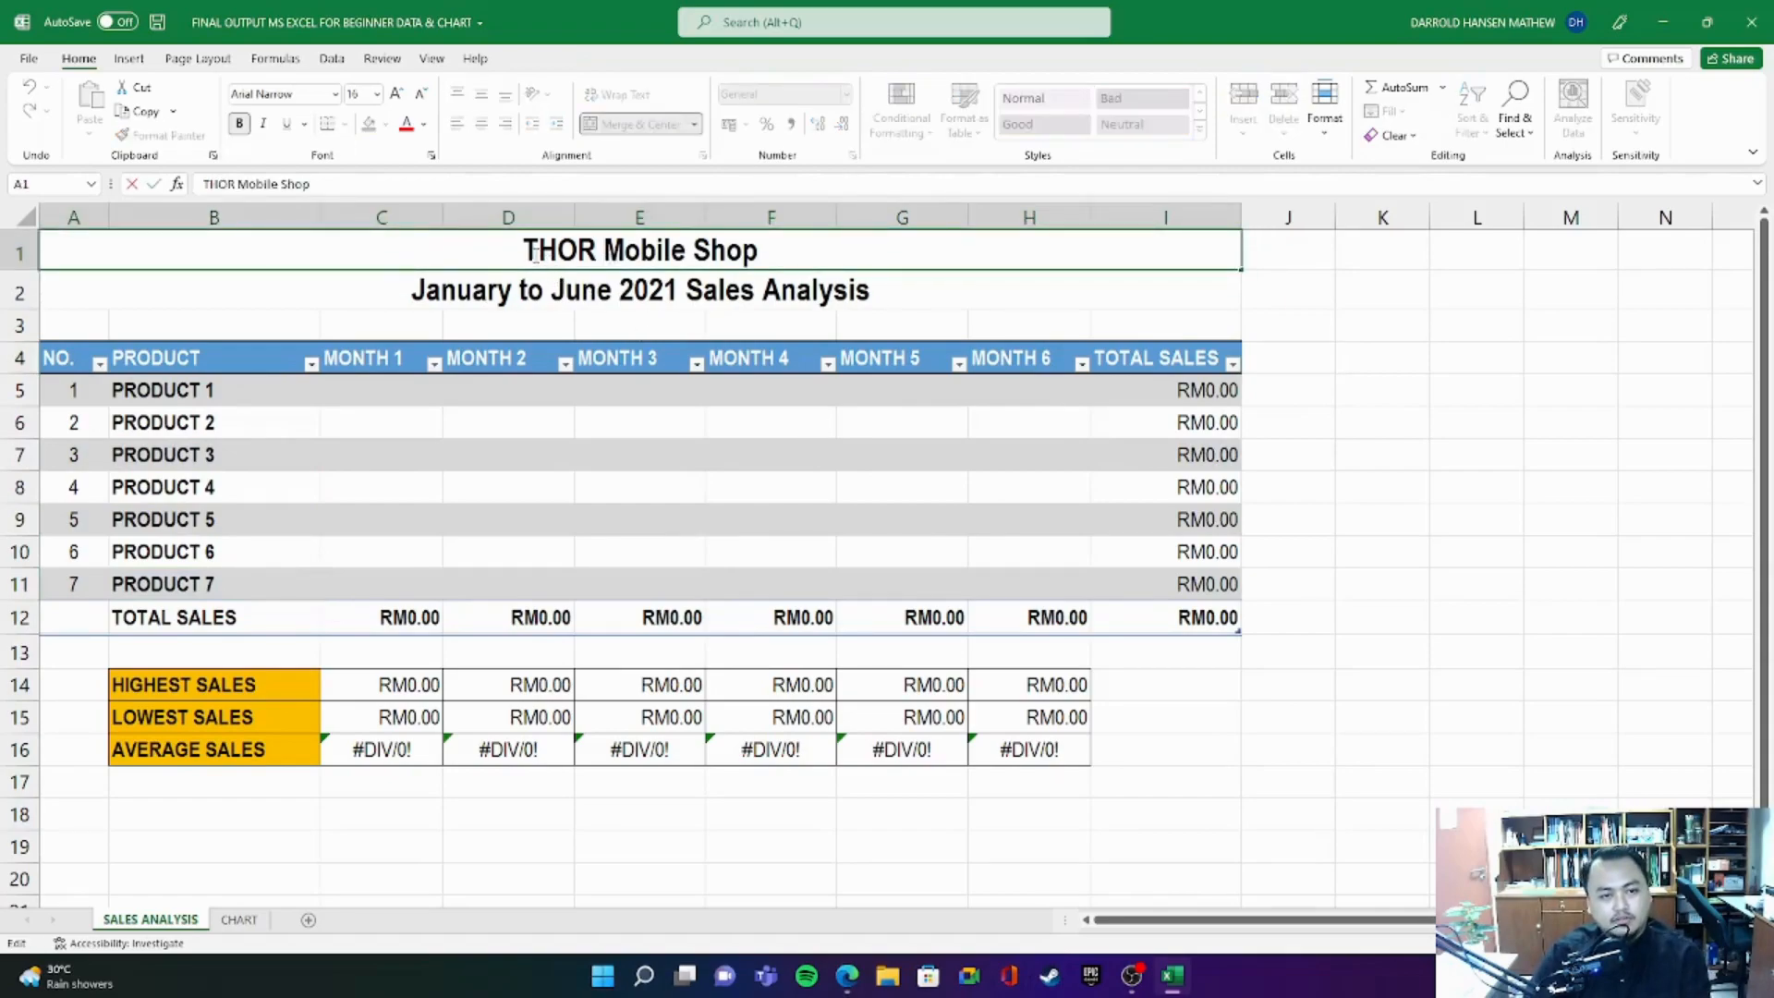
{"action": "left_click_drag", "start_coordinate": [526, 251], "coordinate": [780, 256]}
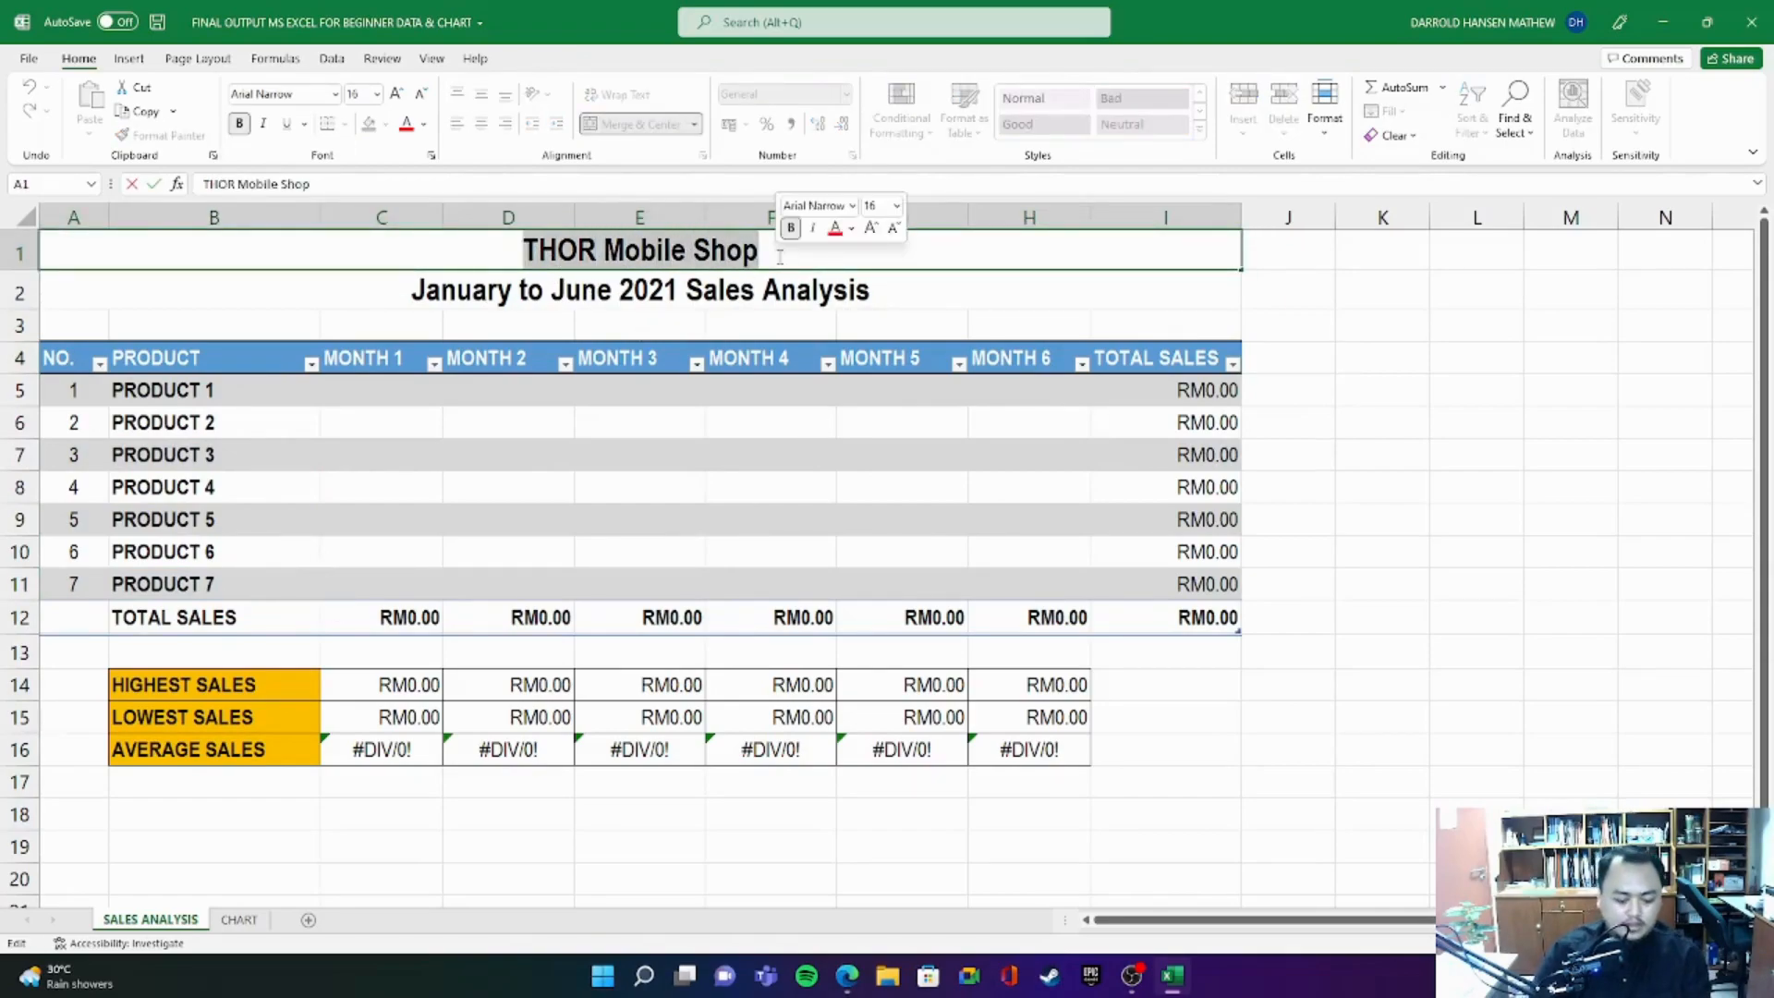
{"action": "type", "text": "COMPANY"}
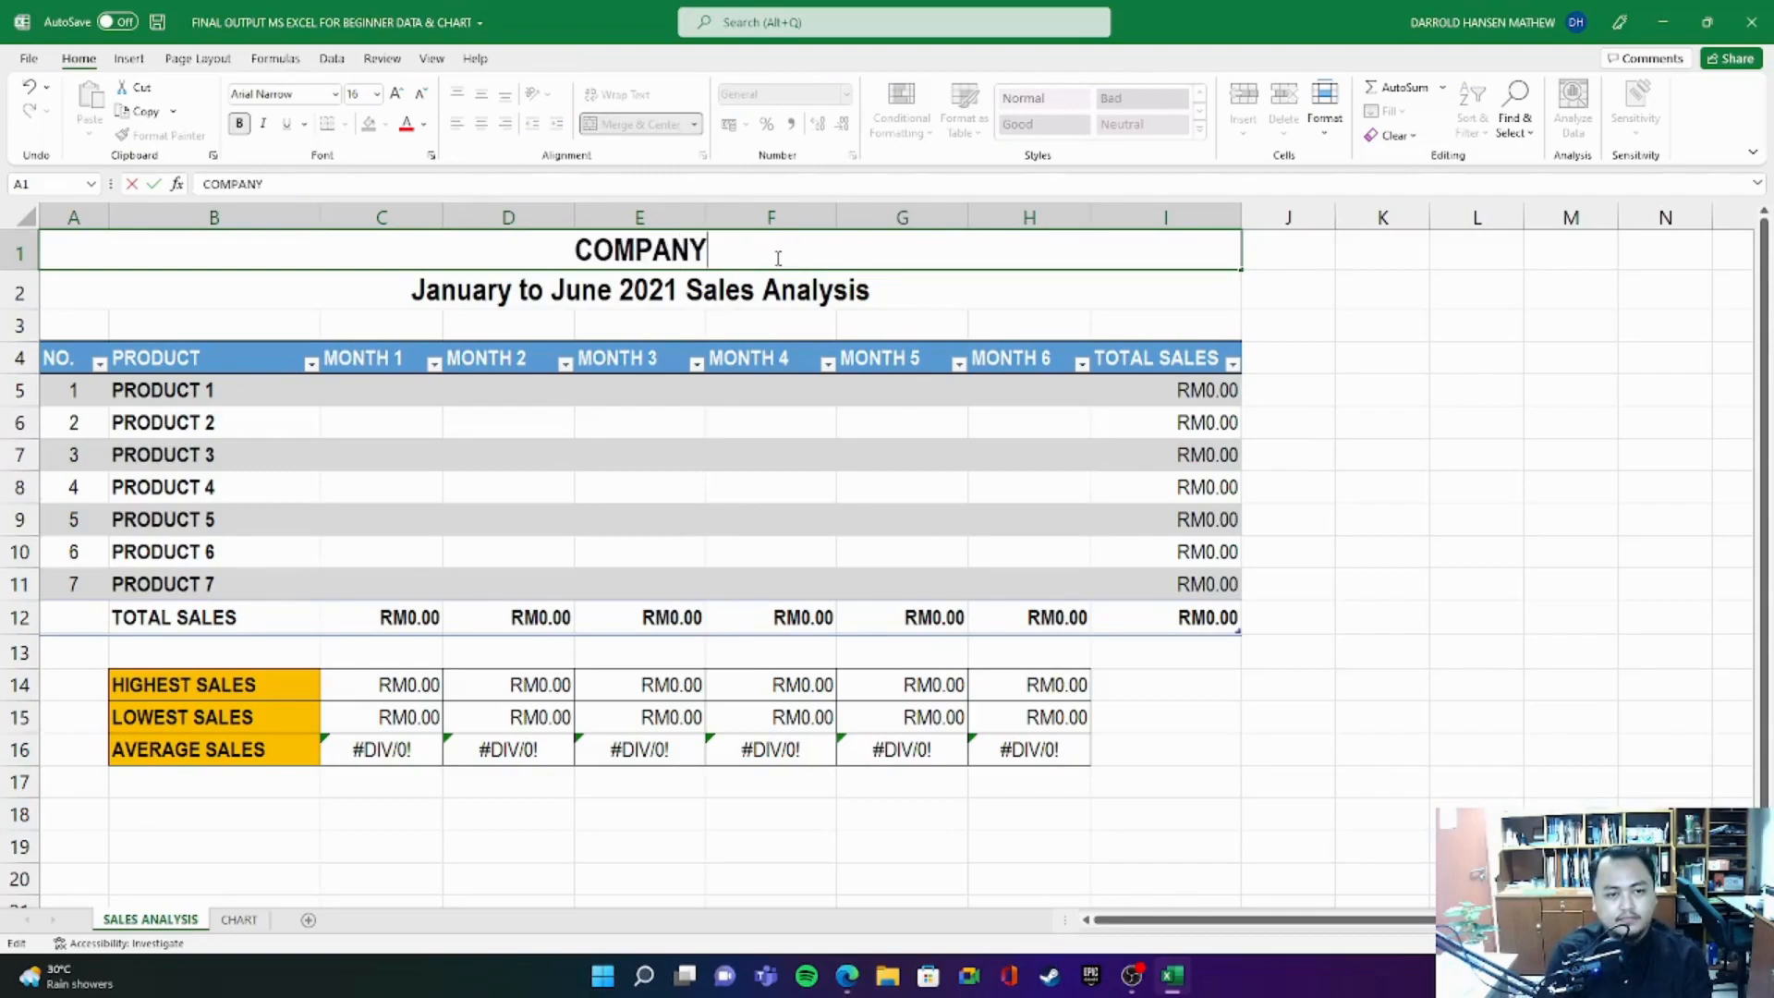
{"action": "type", "text": "'S NAME"}
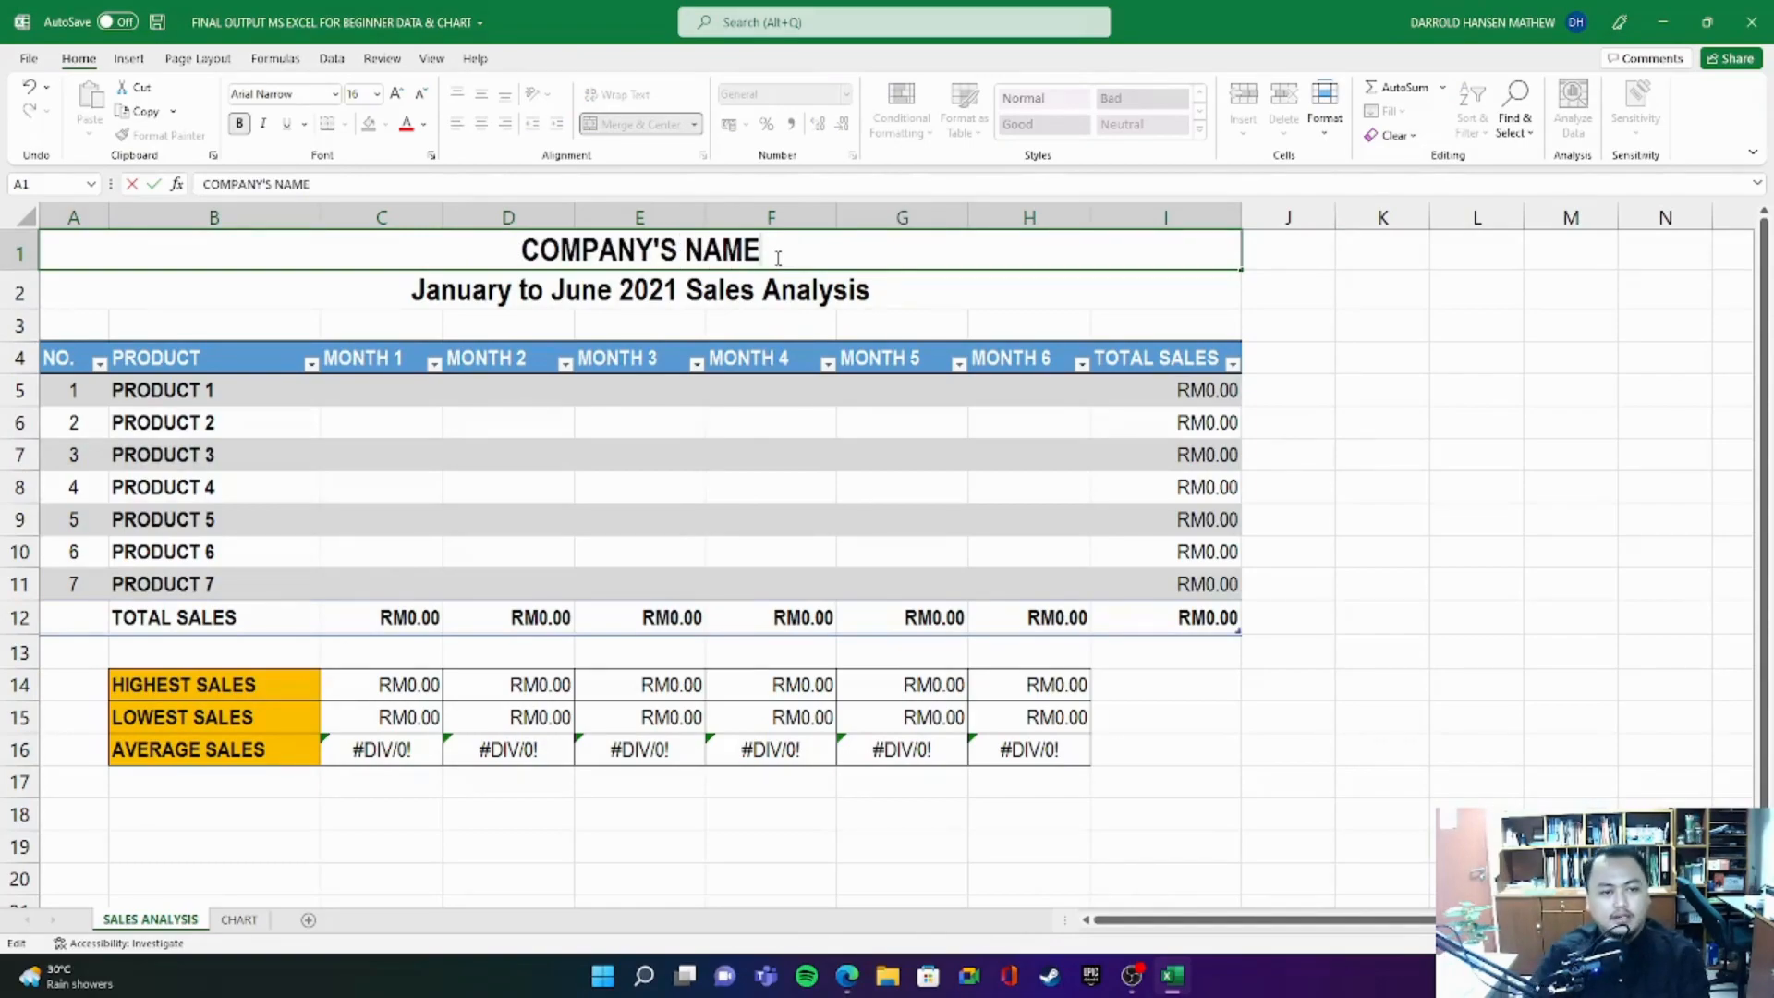
- Change the row 2 subtitle to "Month x to Month x 2021 Sales Analysis", keeping the year
{"action": "left_click", "coordinate": [468, 300]}
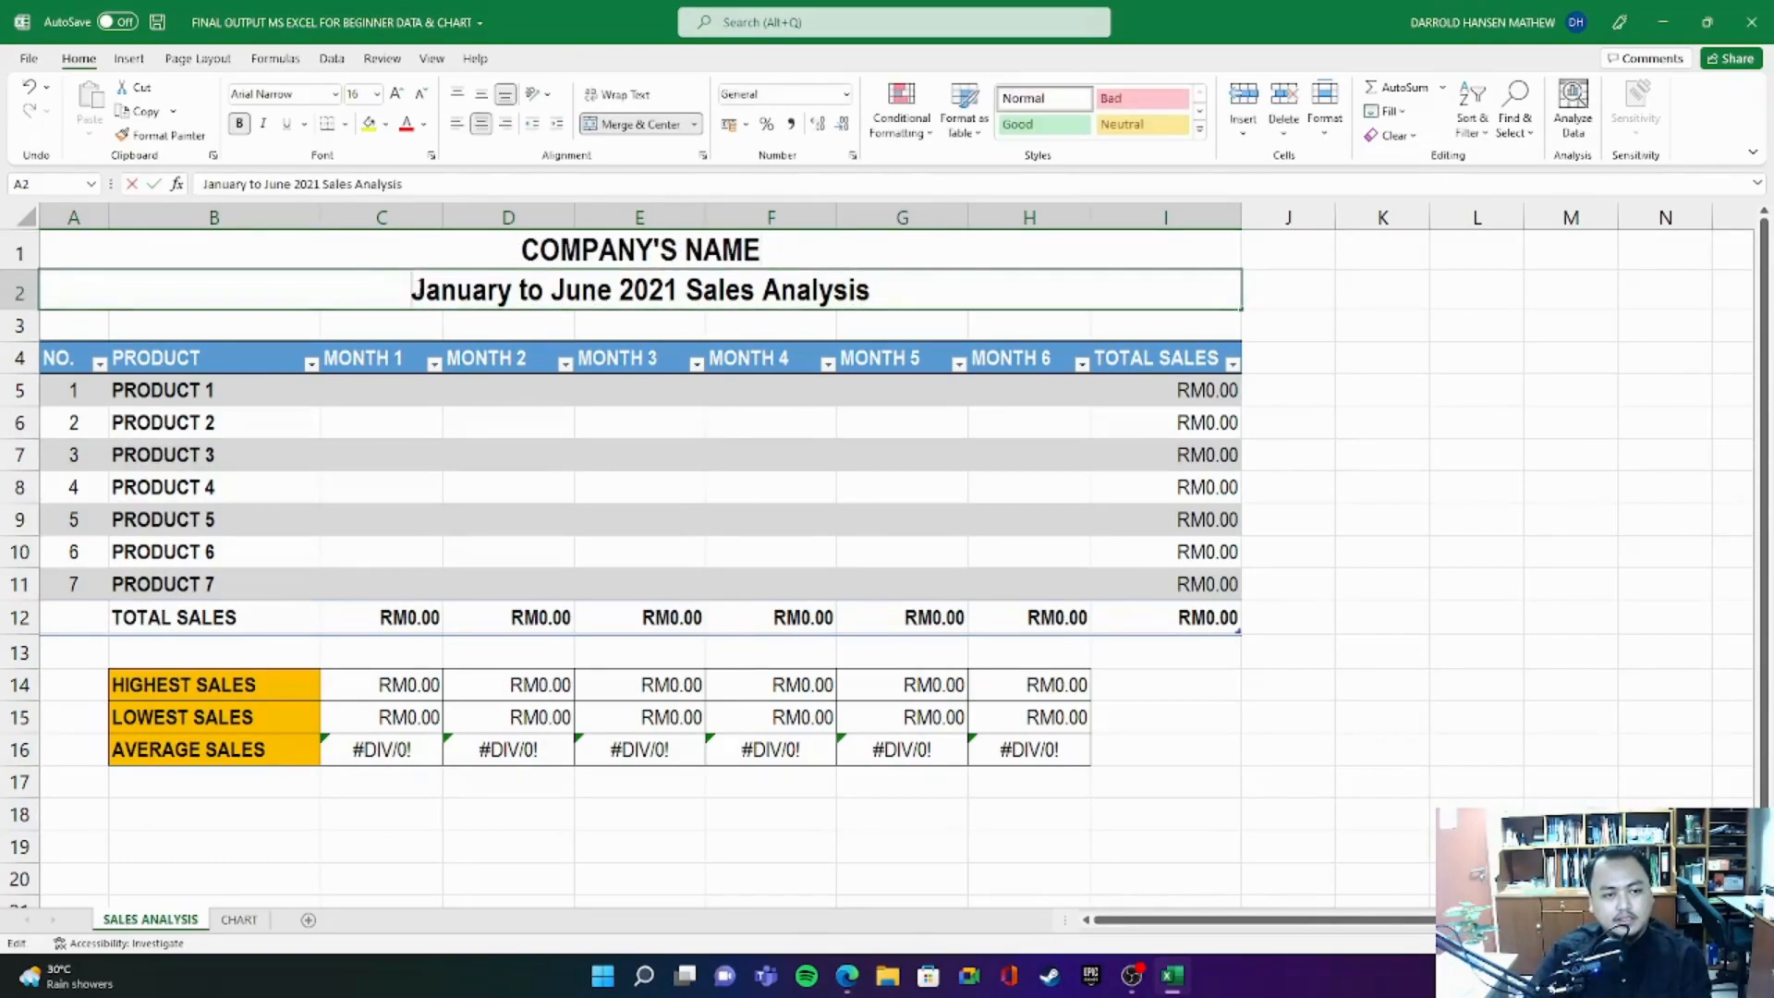
{"action": "mouse_move", "coordinate": [424, 291]}
{"action": "left_mouse_down"}
{"action": "mouse_move", "coordinate": [513, 291]}
{"action": "mouse_move", "coordinate": [407, 288]}
{"action": "left_mouse_up"}
{"action": "type", "text": "MO"}
{"action": "key", "text": "BackSpace"}
{"action": "type", "text": "onth x"}
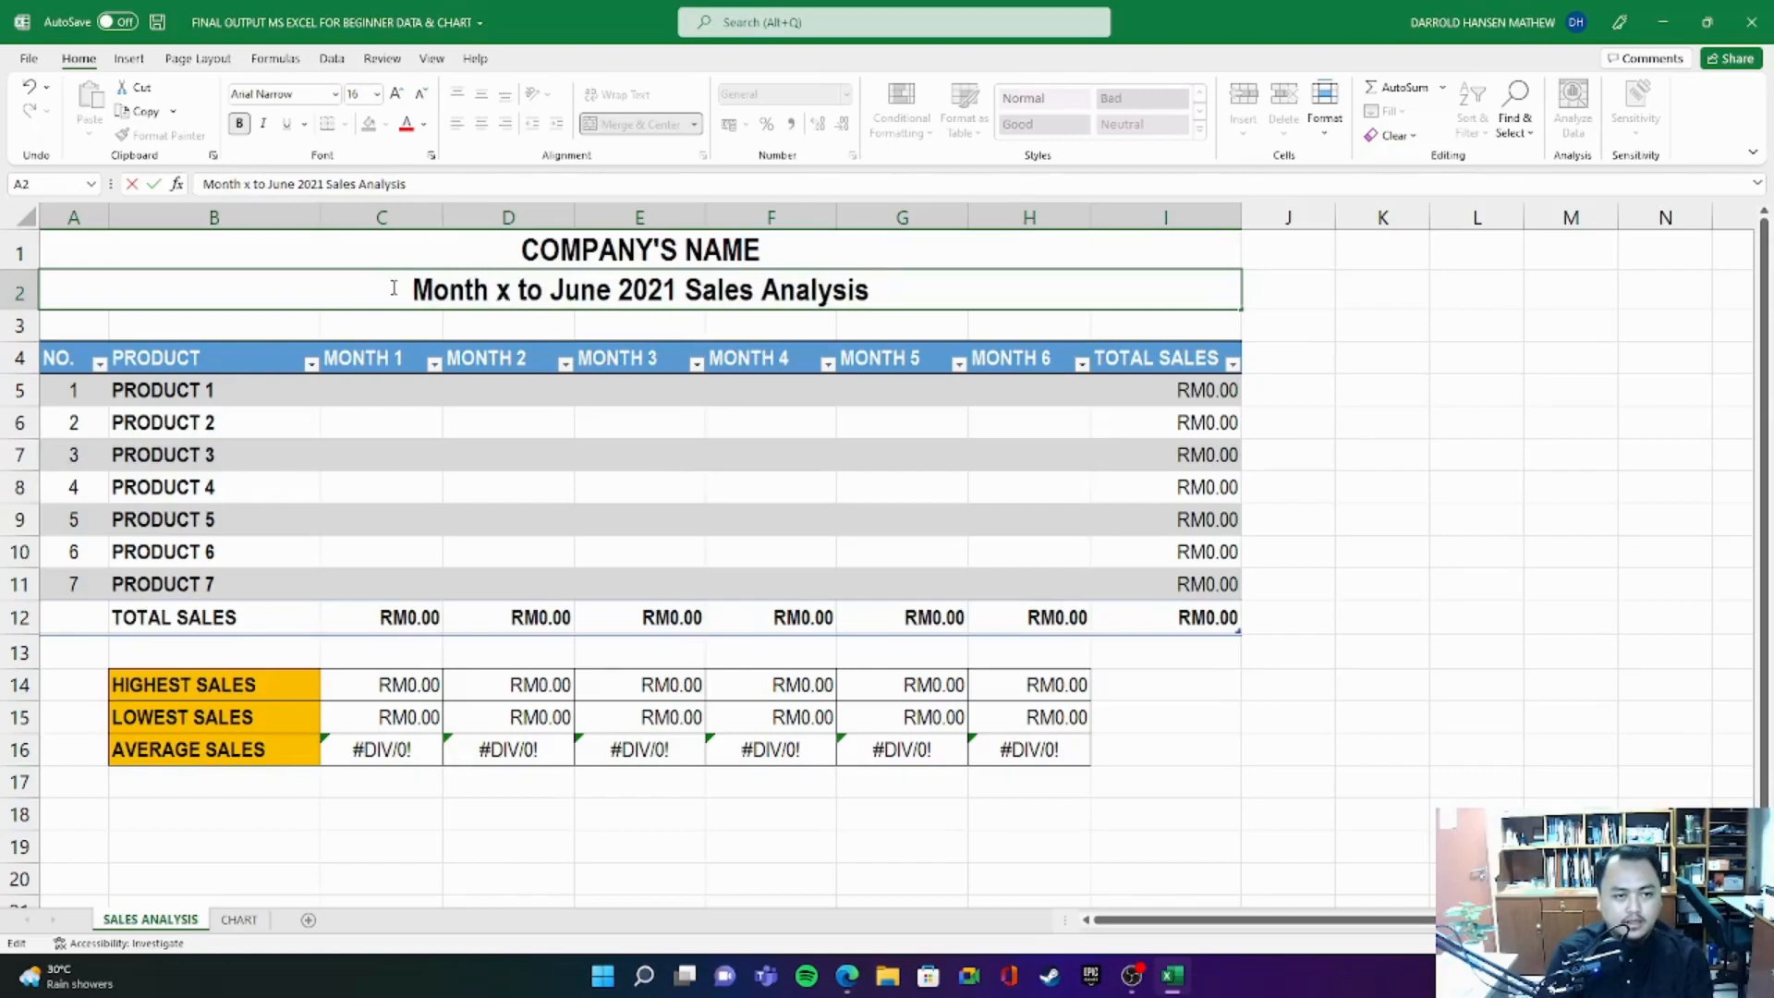
{"action": "left_click_drag", "start_coordinate": [551, 290], "coordinate": [611, 295]}
{"action": "type", "text": "Month x"}
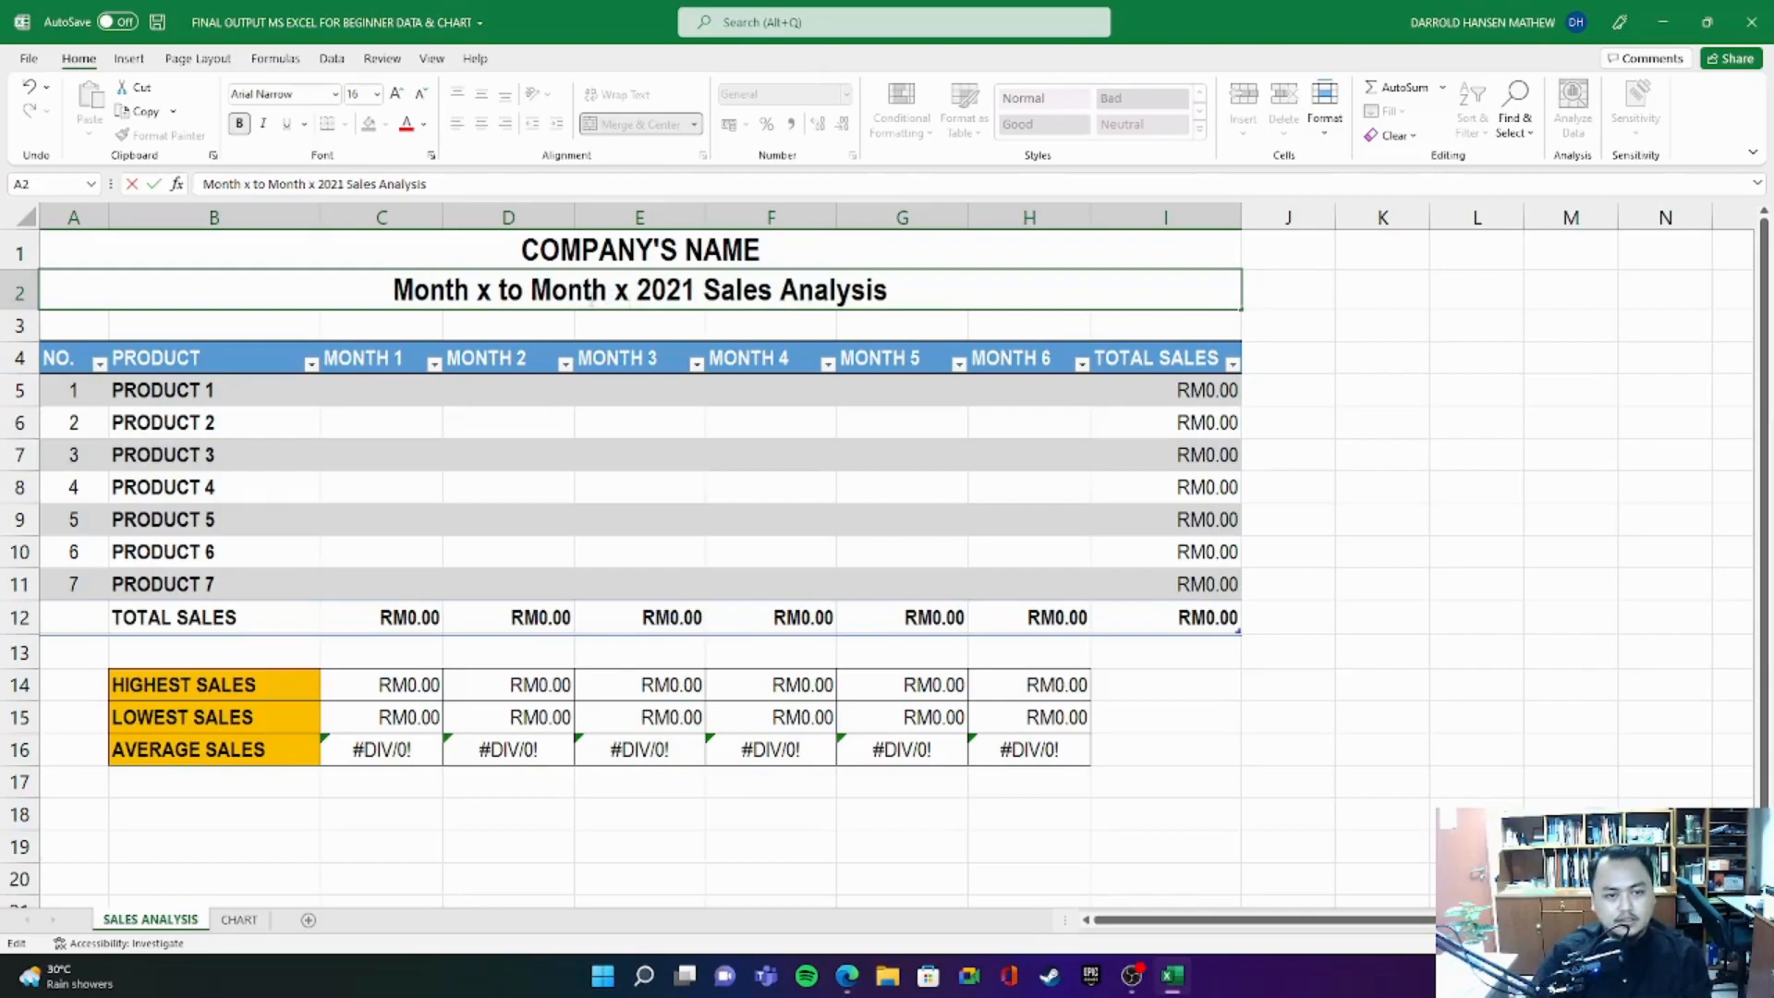
{"action": "left_click_drag", "start_coordinate": [682, 290], "coordinate": [695, 289]}
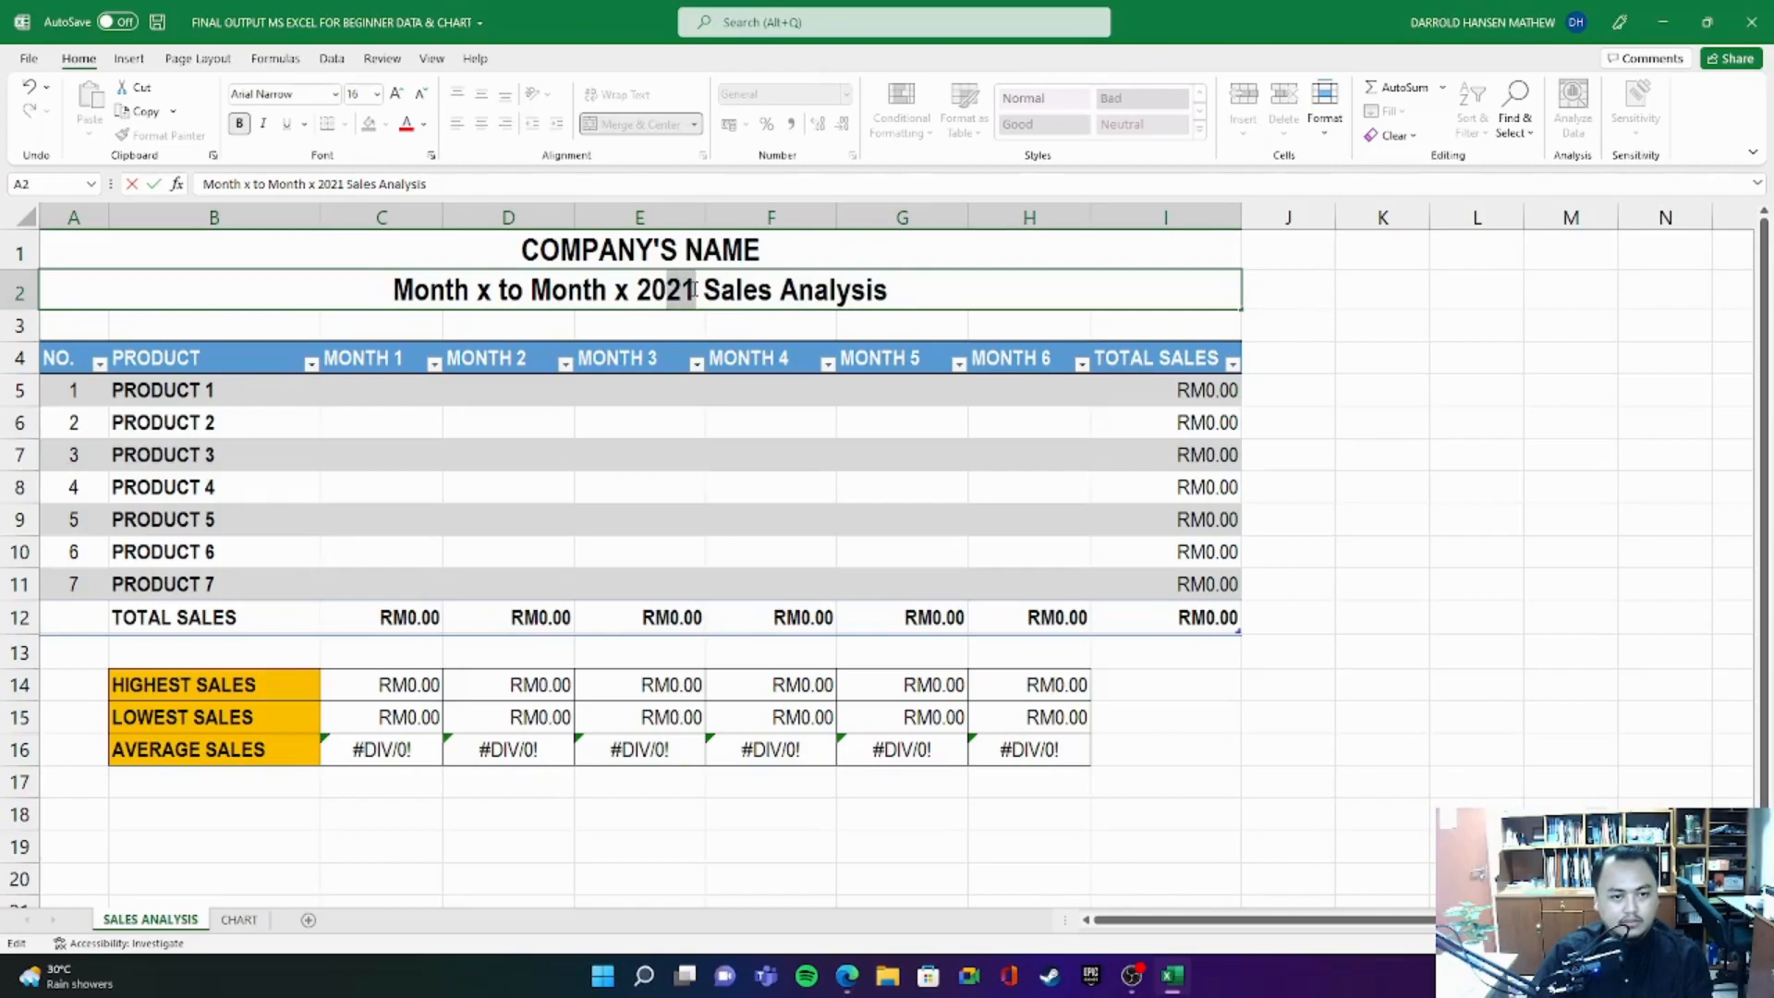
{"action": "left_click", "coordinate": [1506, 327]}
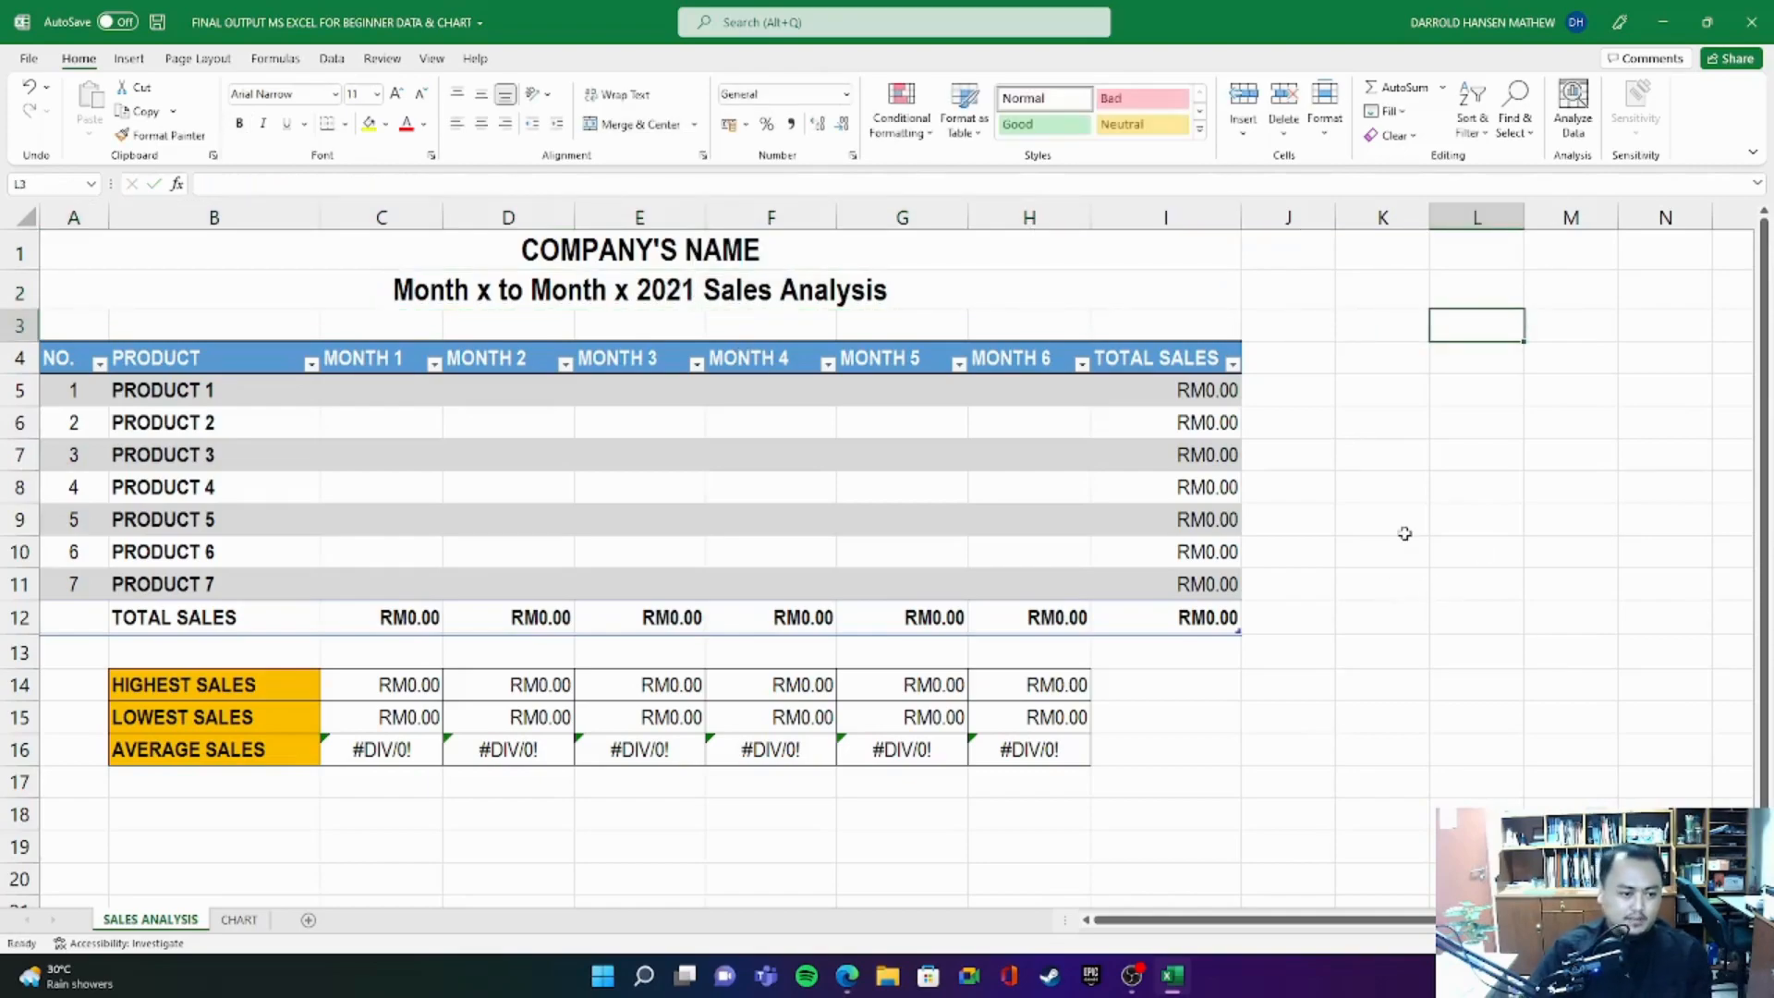
- Look over the whole generic template from the title in A1 to the summary rows ending at I16
{"action": "key", "text": "Down"}
{"action": "key", "text": "Down"}
{"action": "key", "text": "Down"}
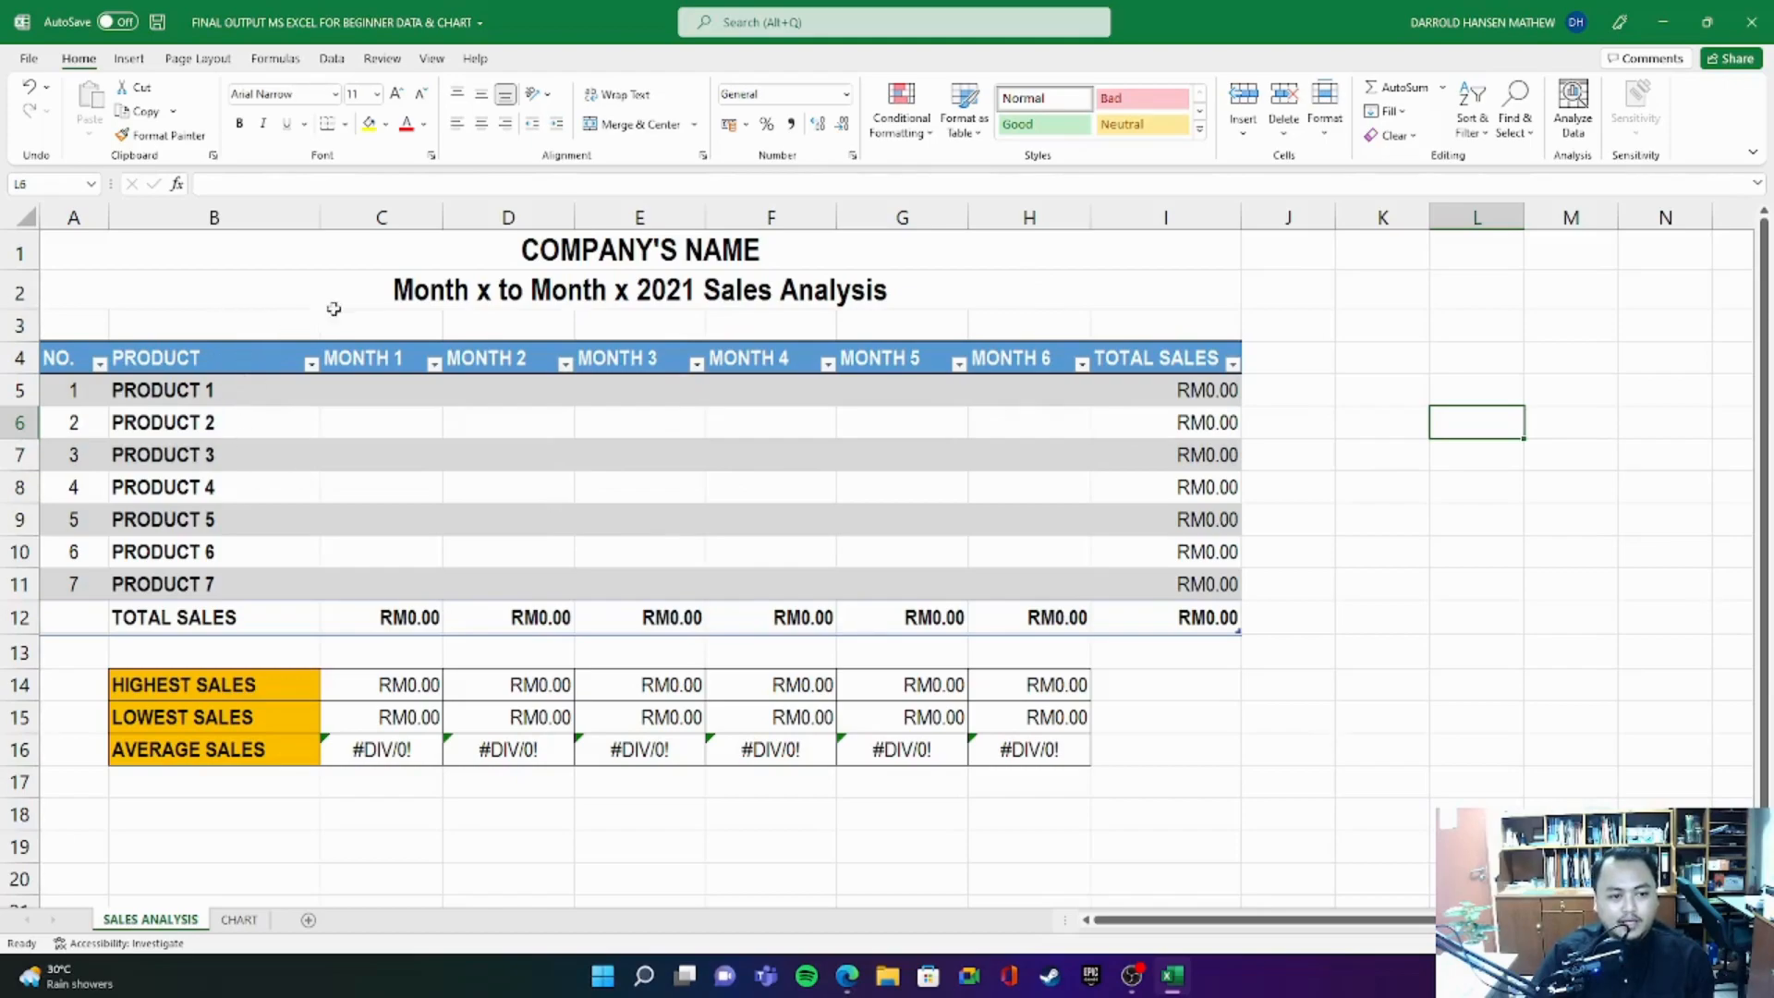
{"action": "left_click_drag", "start_coordinate": [277, 268], "coordinate": [1183, 745]}
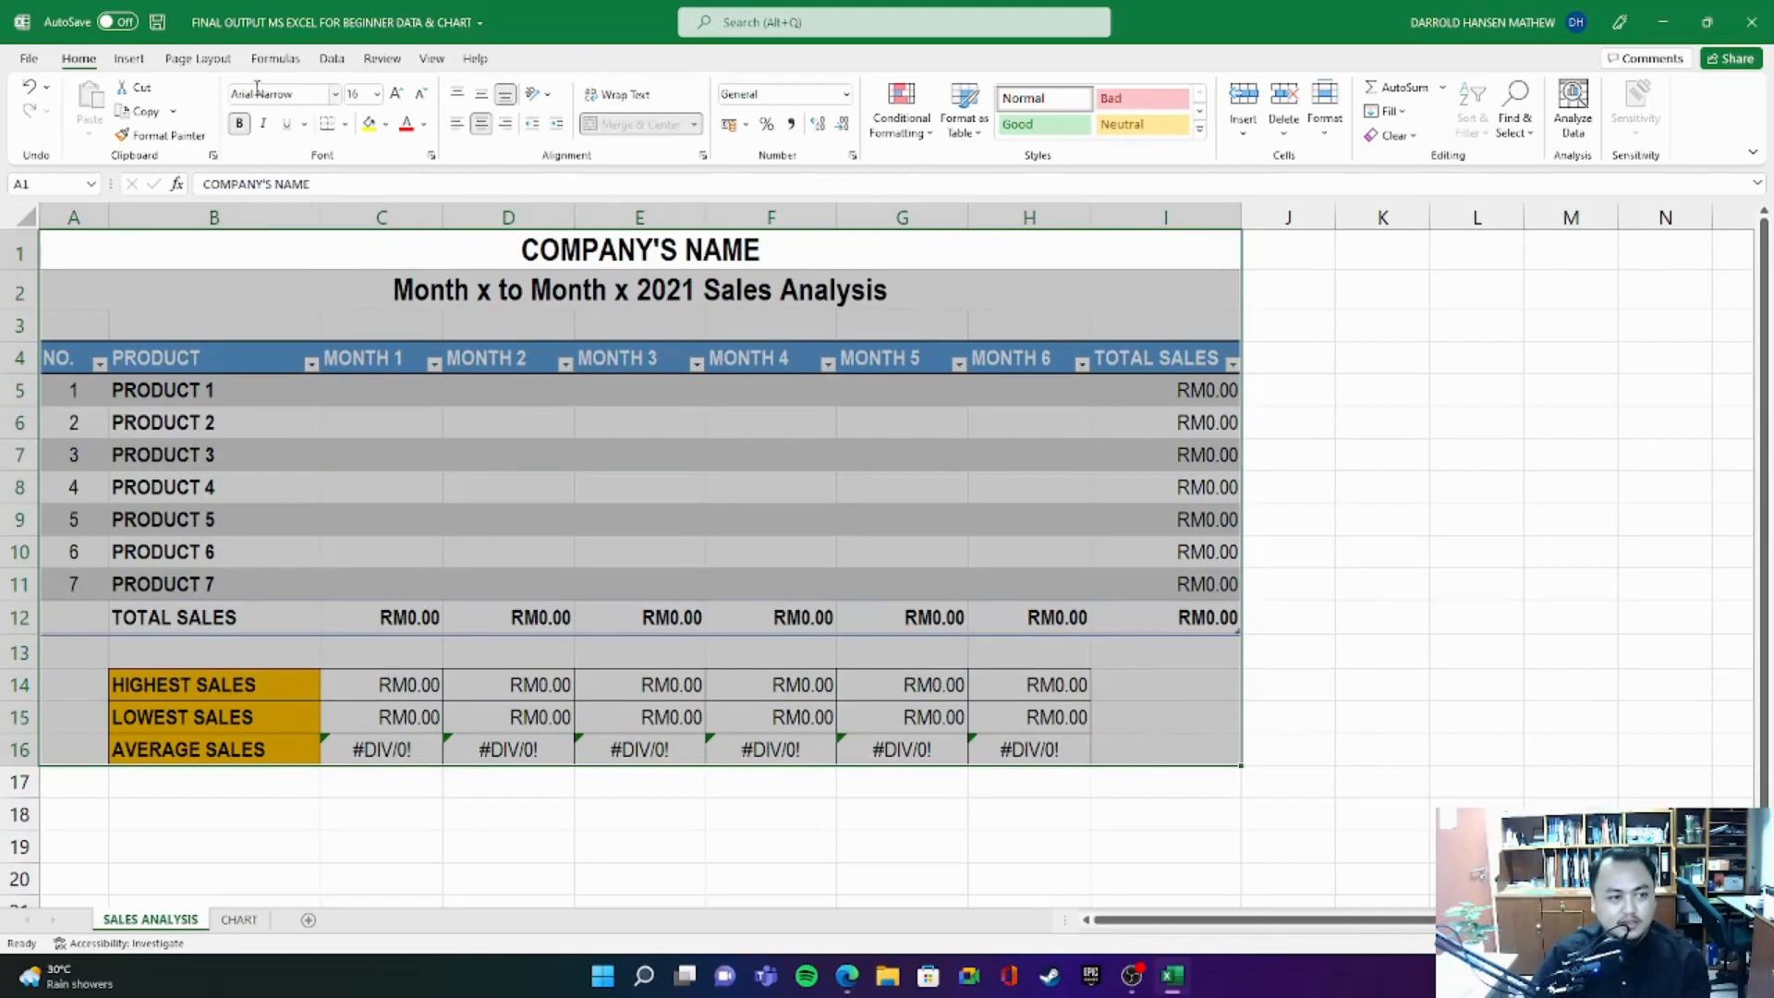
- Start saving a copy of the workbook on this PC and name the file MY NEW TEMPLATE
{"action": "left_click", "coordinate": [28, 59]}
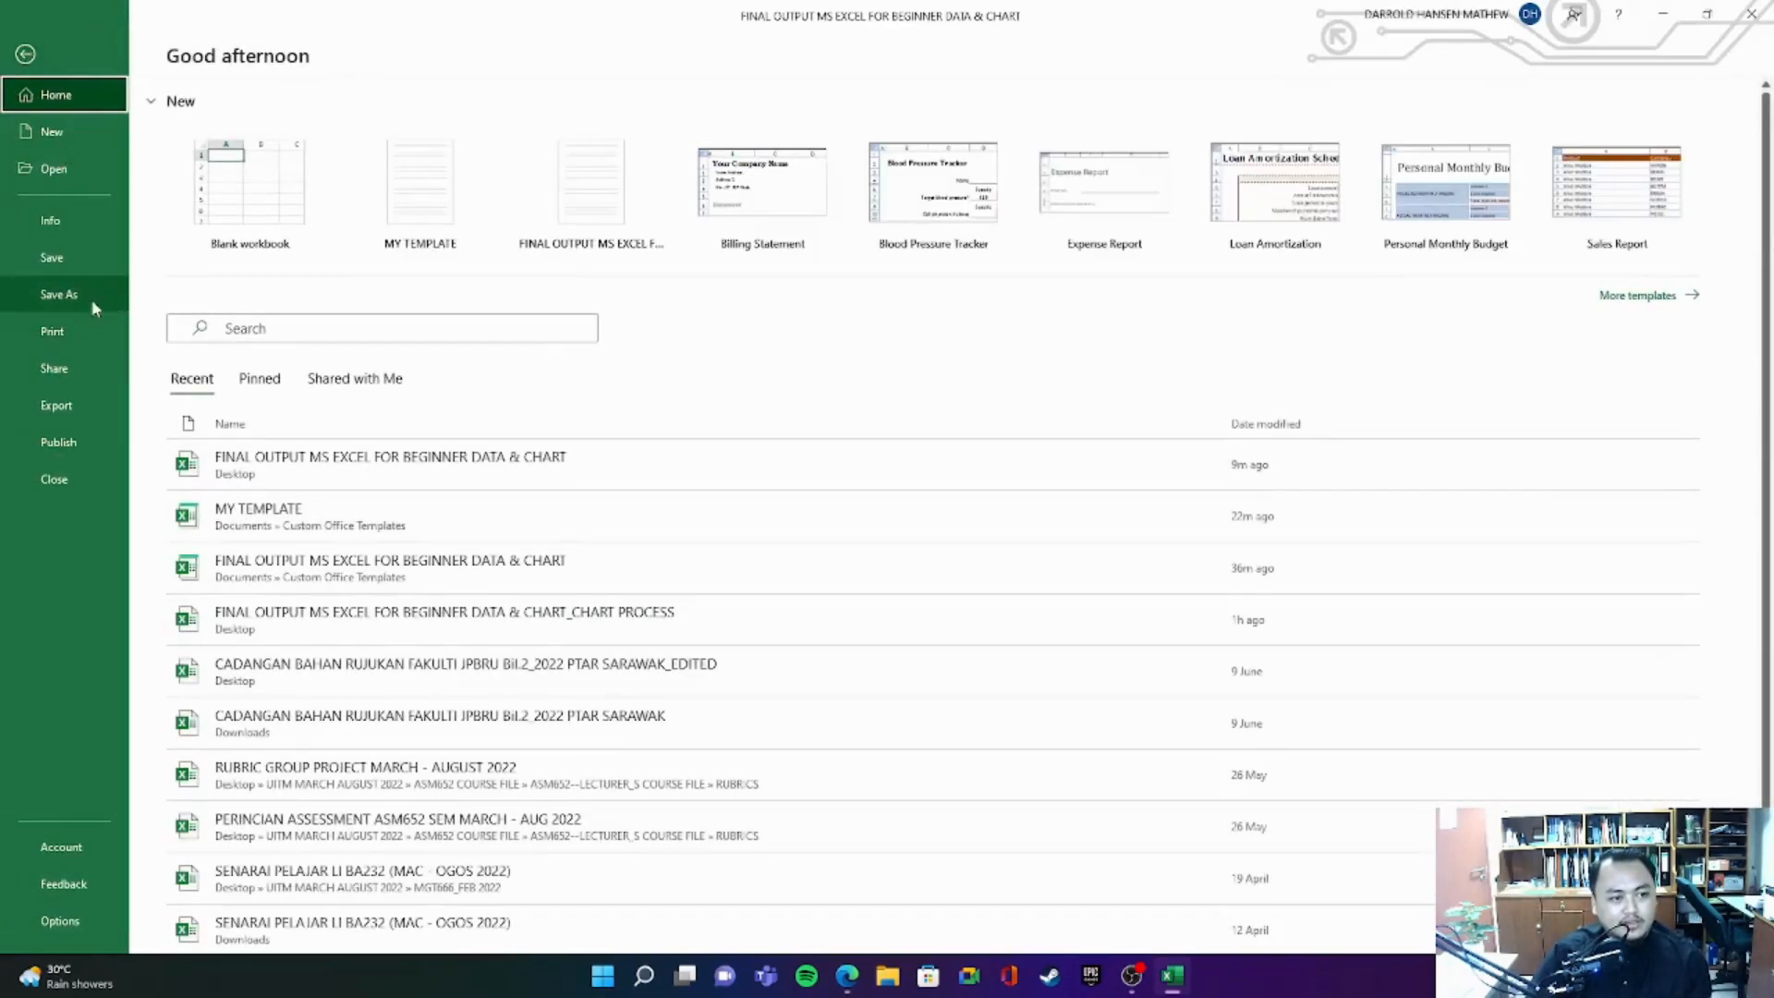
{"action": "left_click", "coordinate": [24, 54]}
{"action": "left_click", "coordinate": [26, 58]}
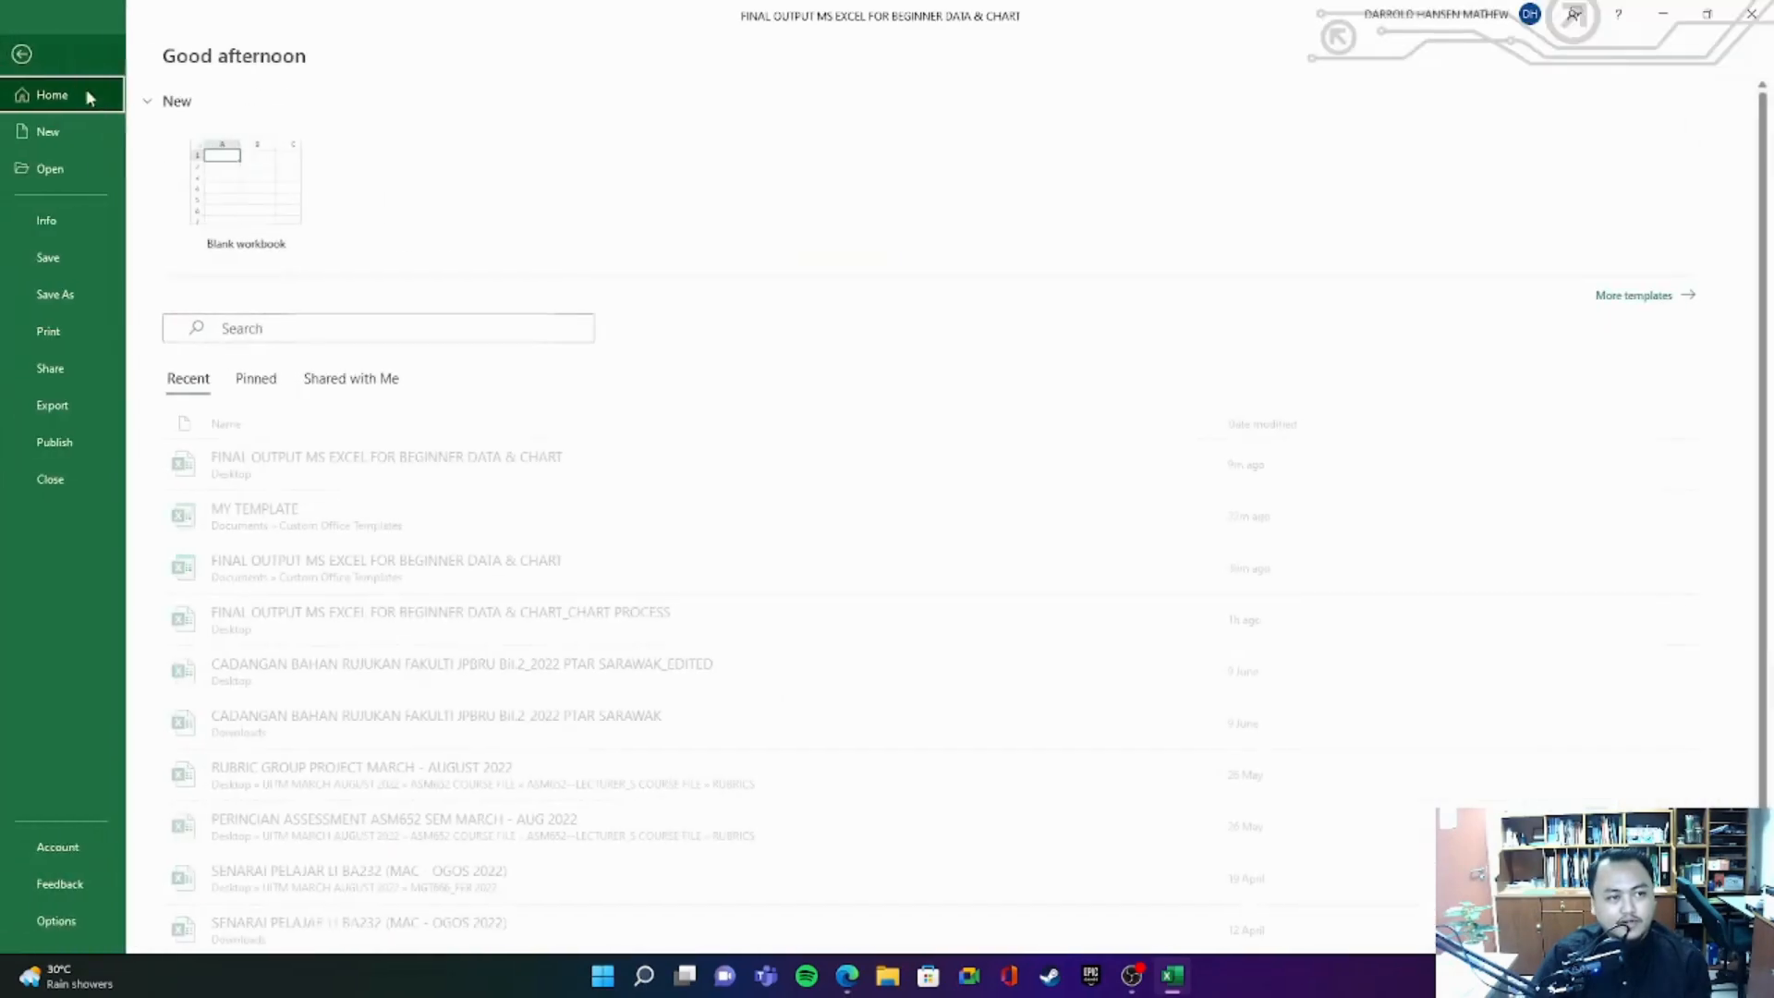
{"action": "left_click", "coordinate": [79, 297]}
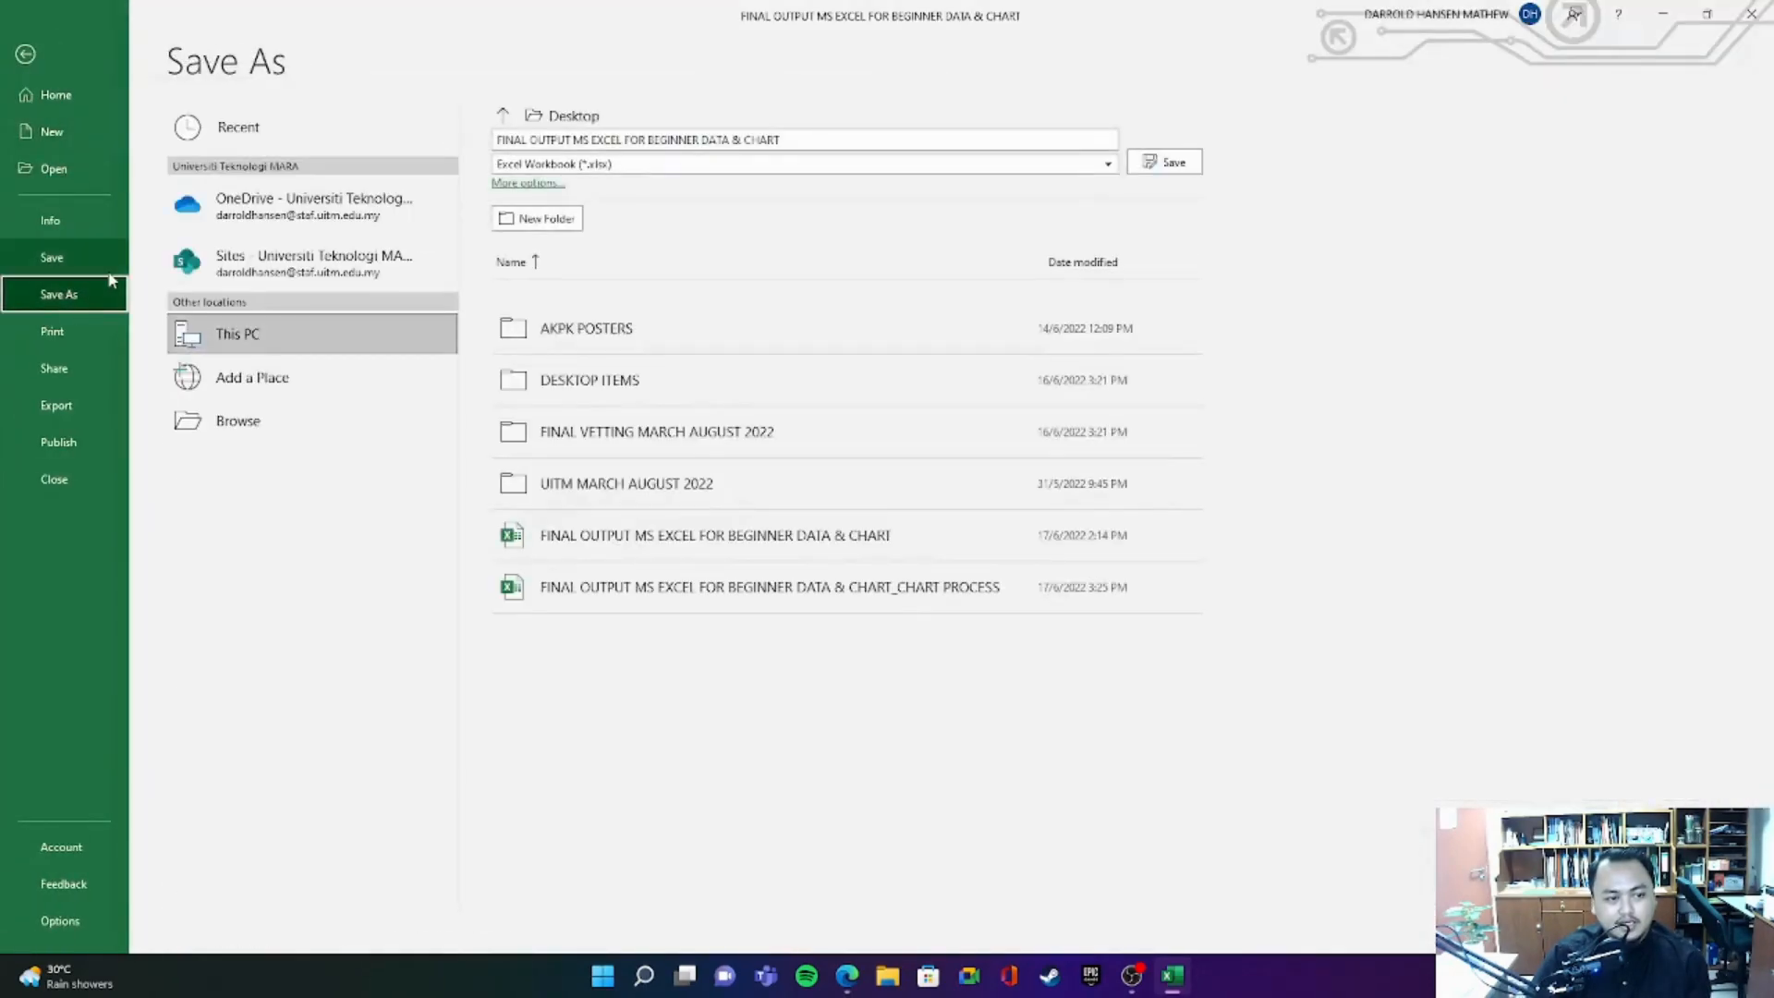
{"action": "left_click", "coordinate": [314, 415]}
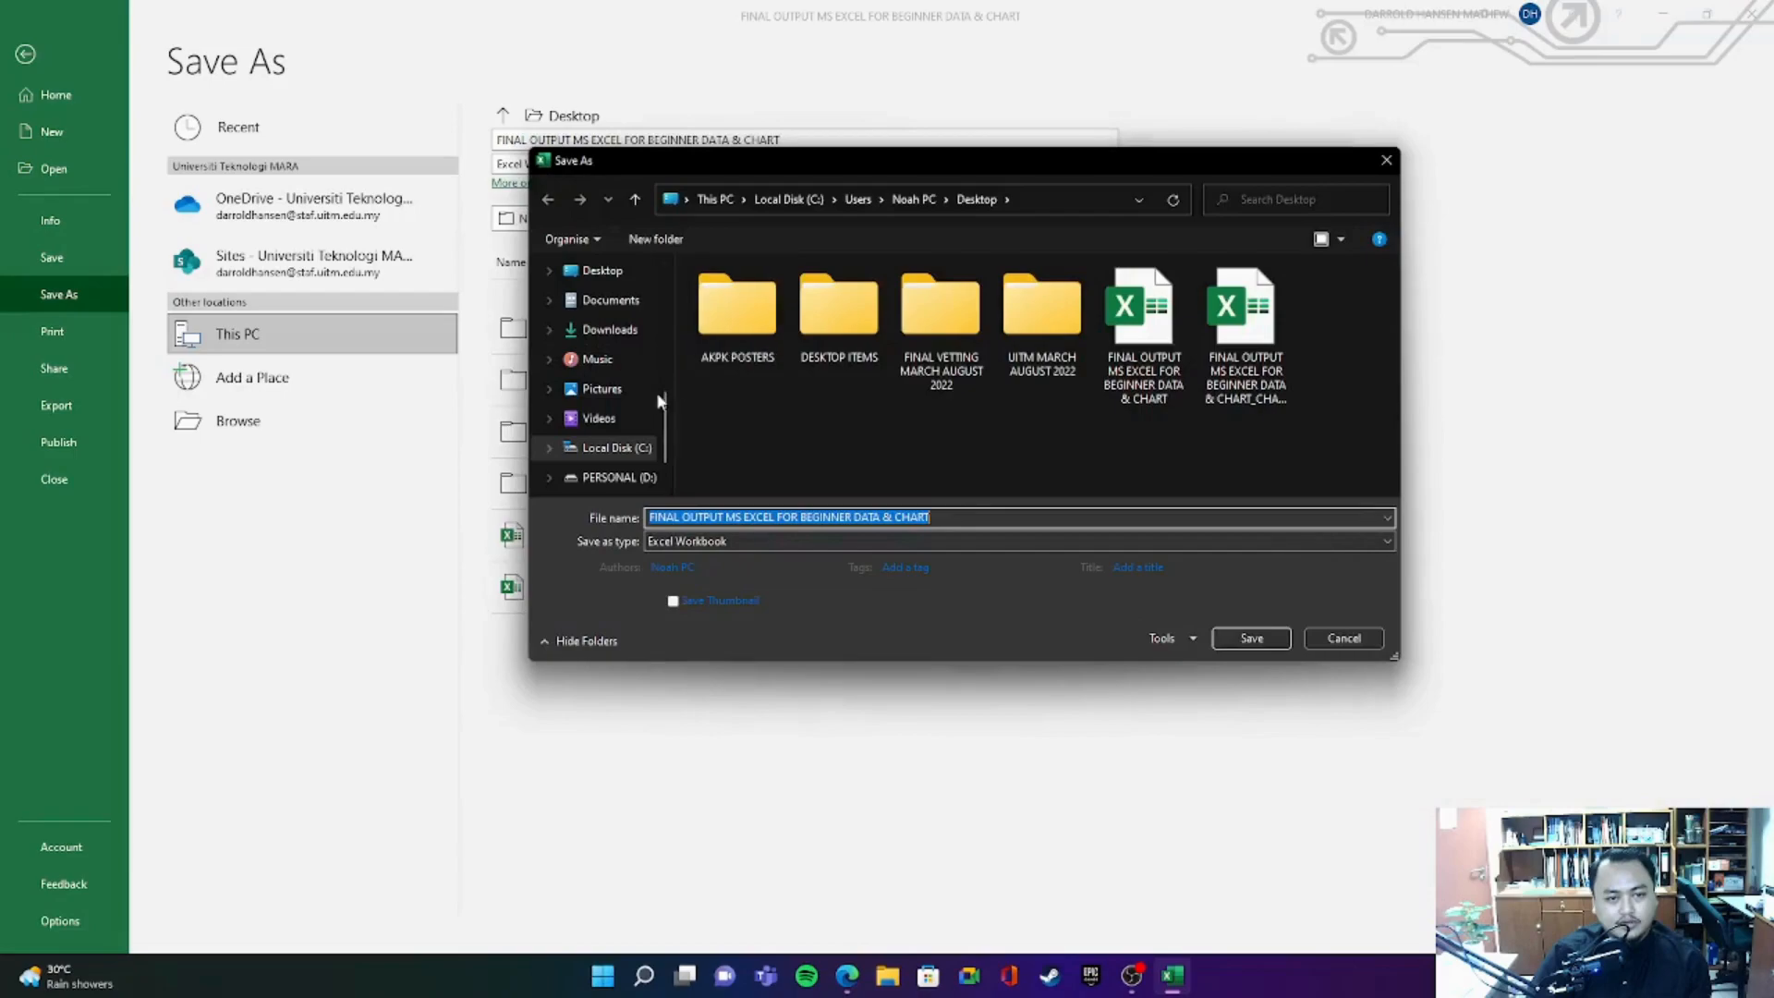
{"action": "left_click", "coordinate": [632, 269]}
{"action": "left_click", "coordinate": [912, 520]}
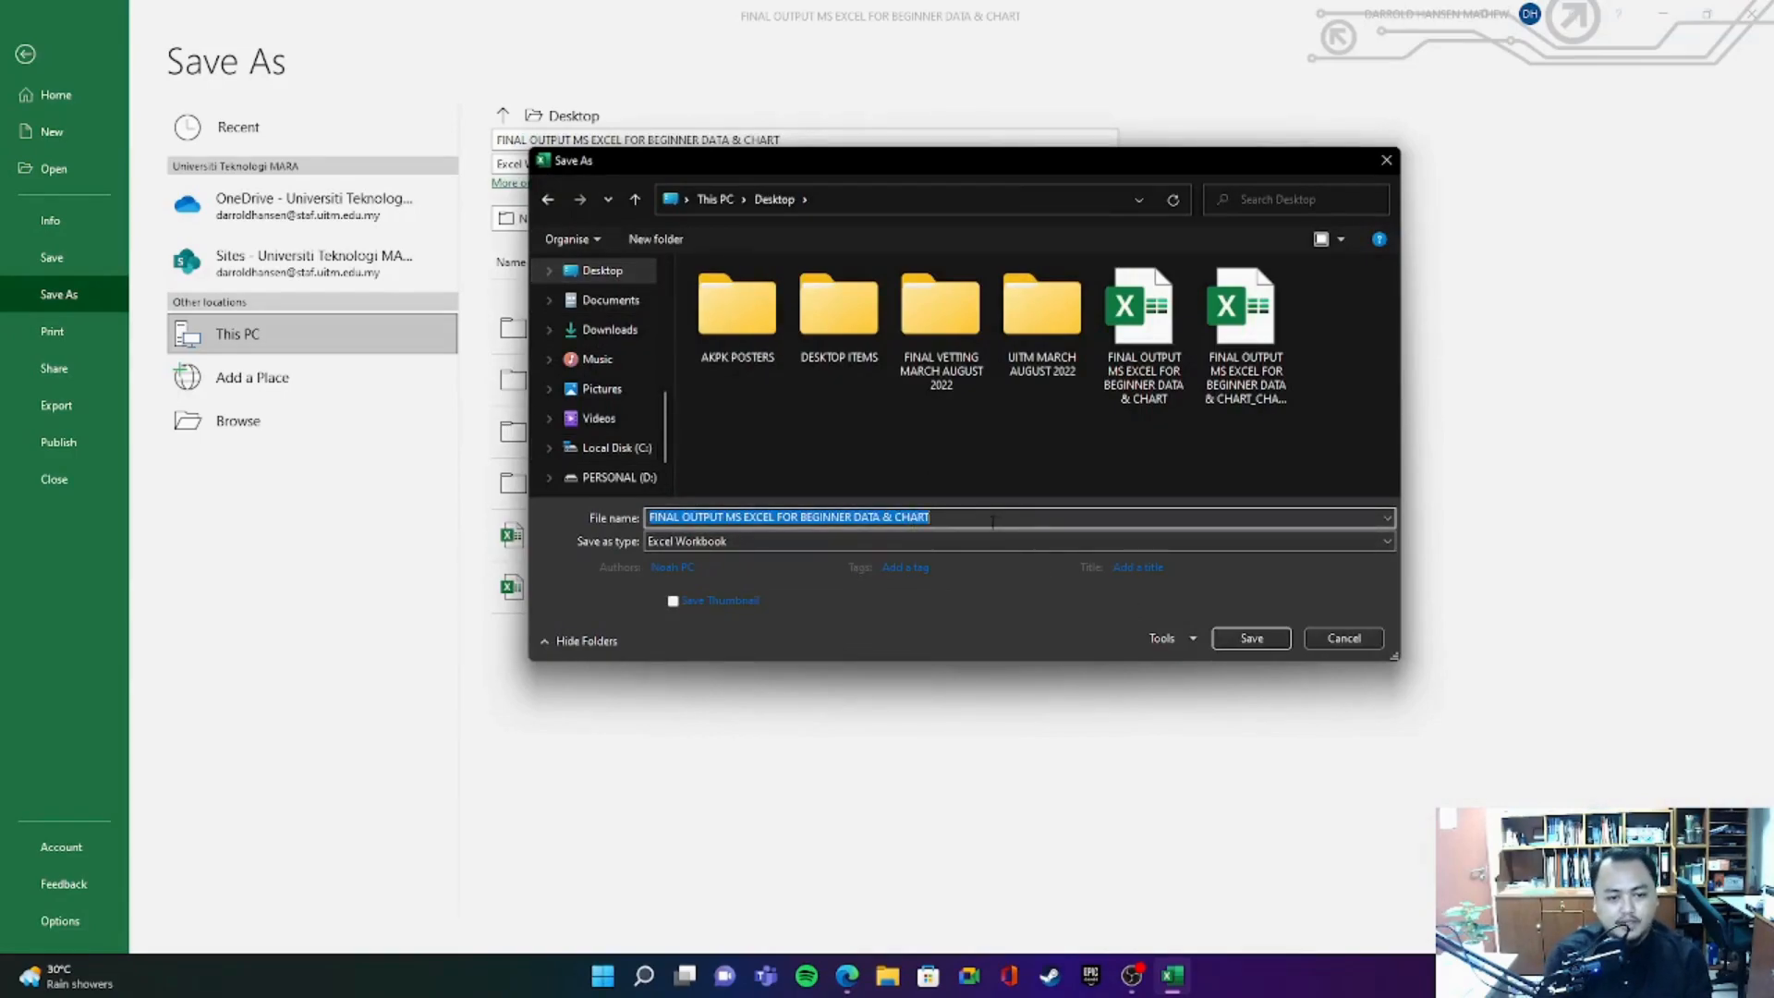
{"action": "type", "text": "m"}
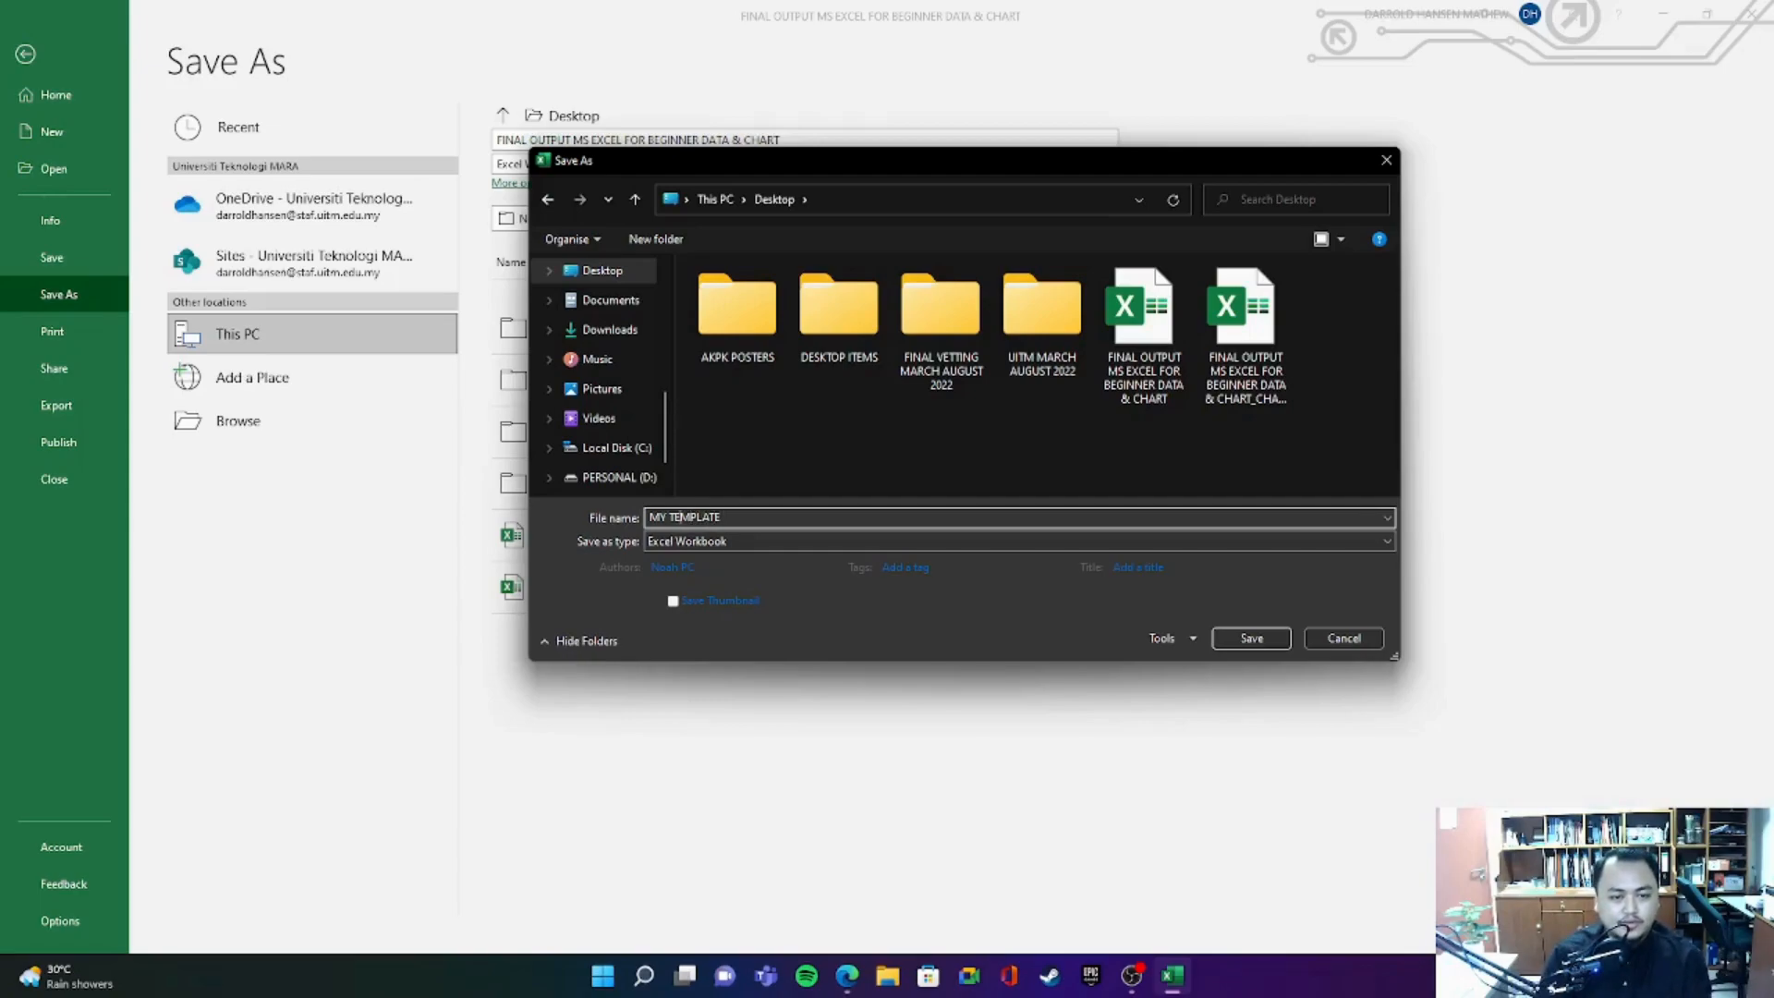
{"action": "type", "text": "NEW"}
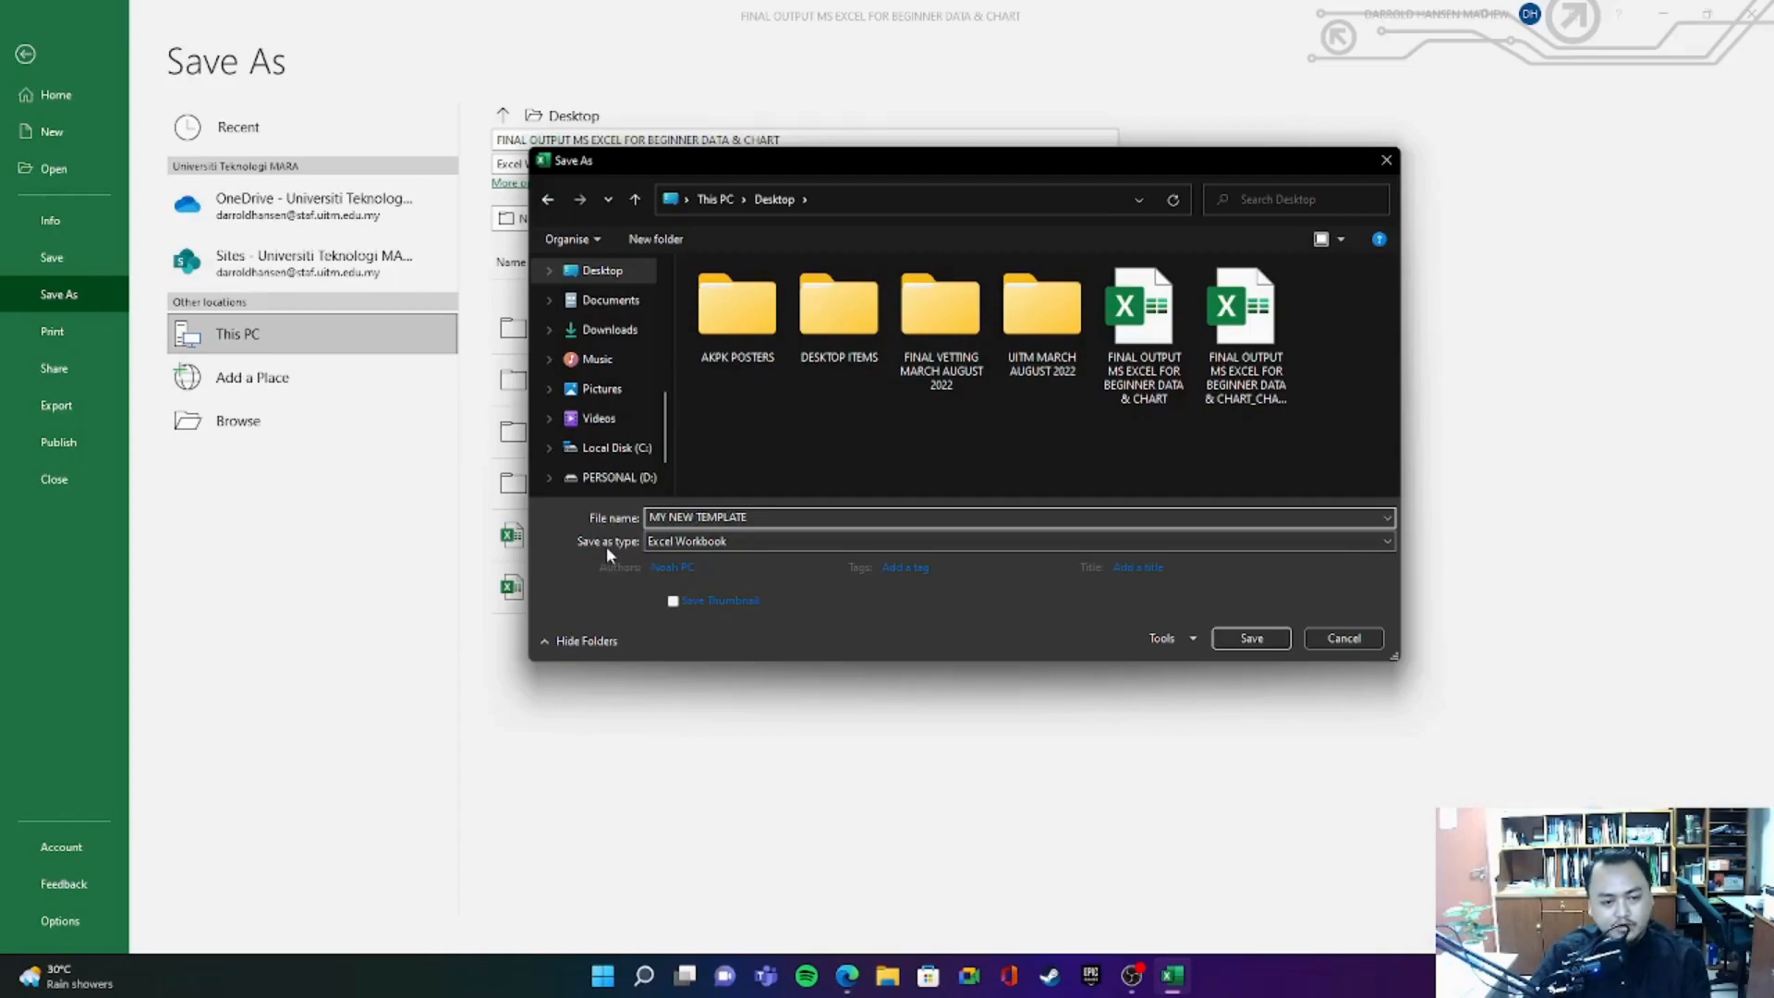
- Set the file type to Excel Template and save it in the Custom Office Templates folder
{"action": "left_click", "coordinate": [680, 543]}
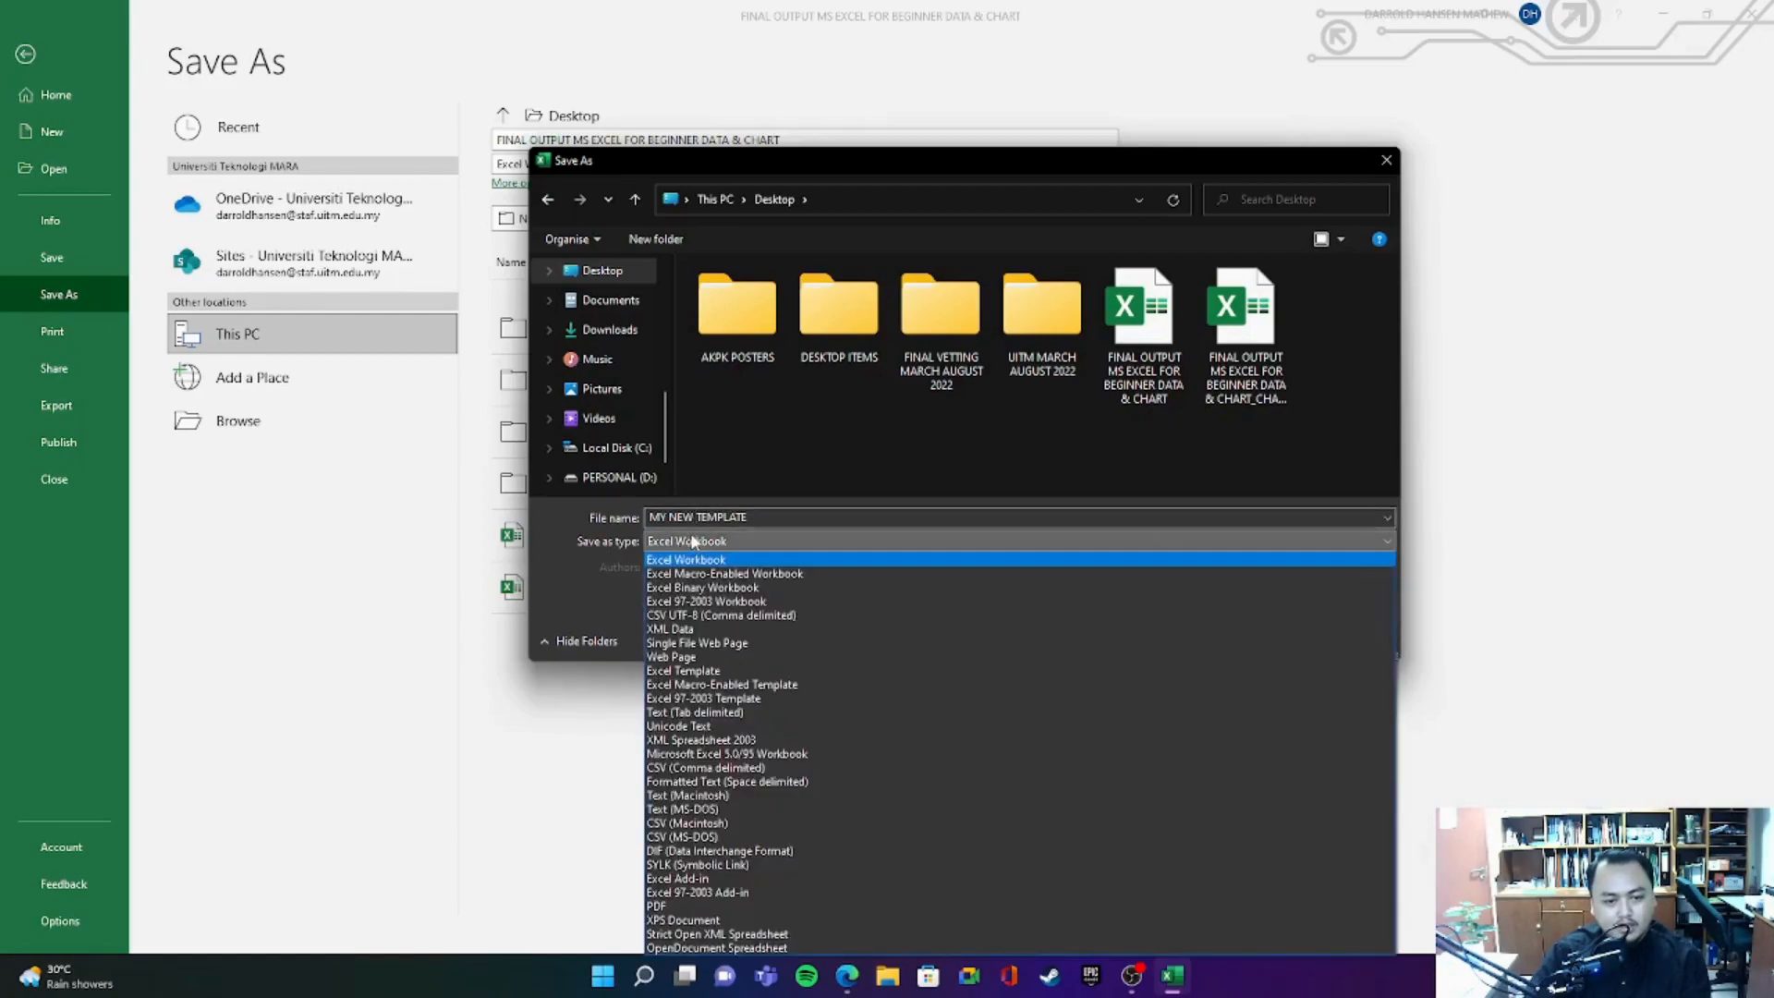
{"action": "left_click", "coordinate": [717, 672]}
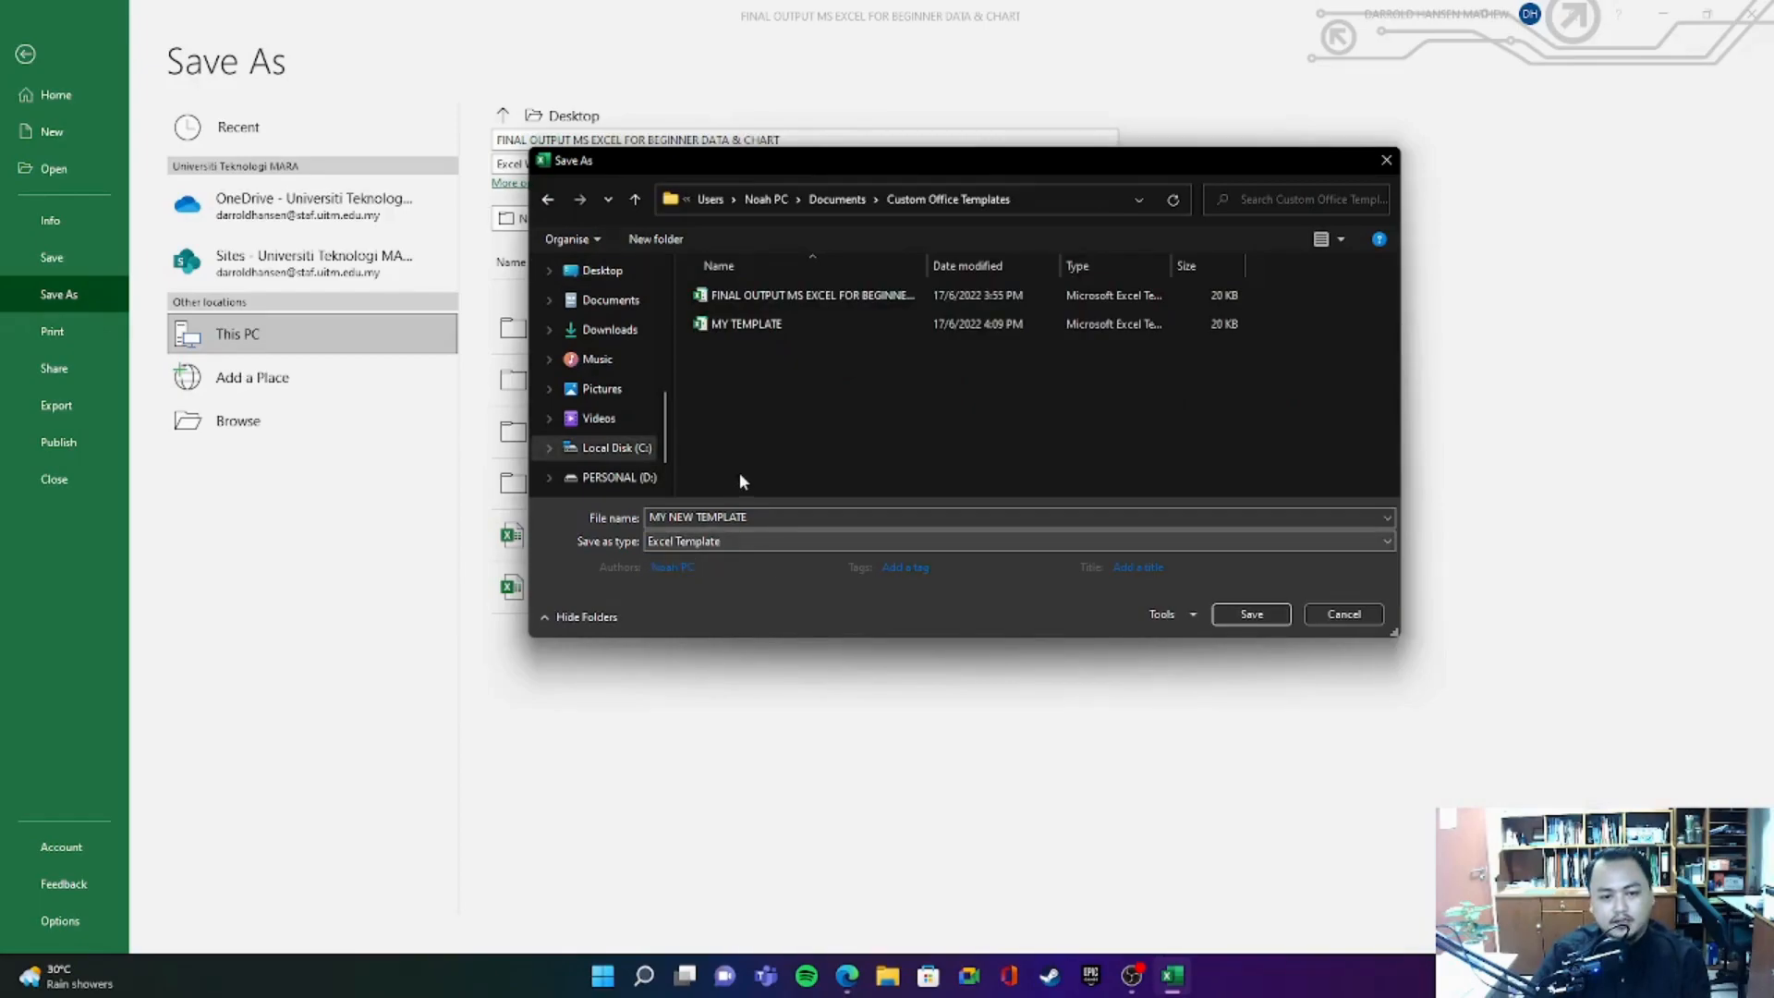
{"action": "left_click", "coordinate": [1254, 614]}
- Look over the saved template from A1 to I16, close it and refresh the desktop
{"action": "left_click", "coordinate": [1477, 454]}
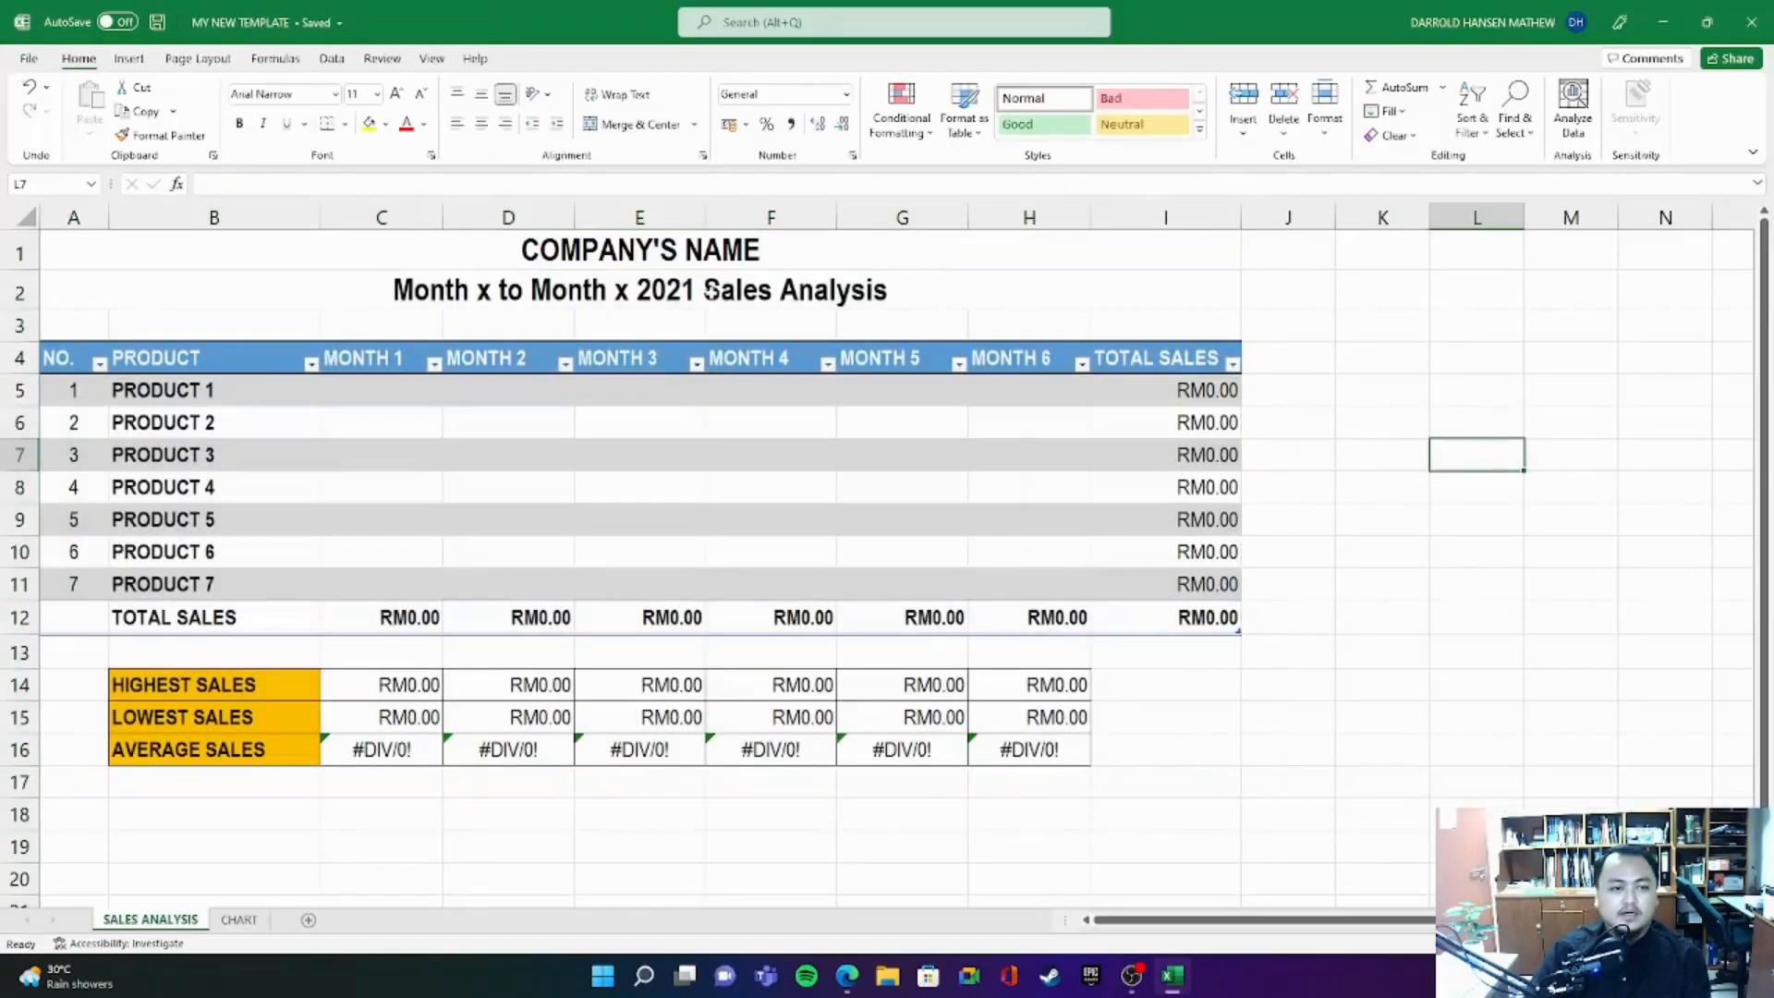
{"action": "left_click_drag", "start_coordinate": [165, 246], "coordinate": [1141, 743]}
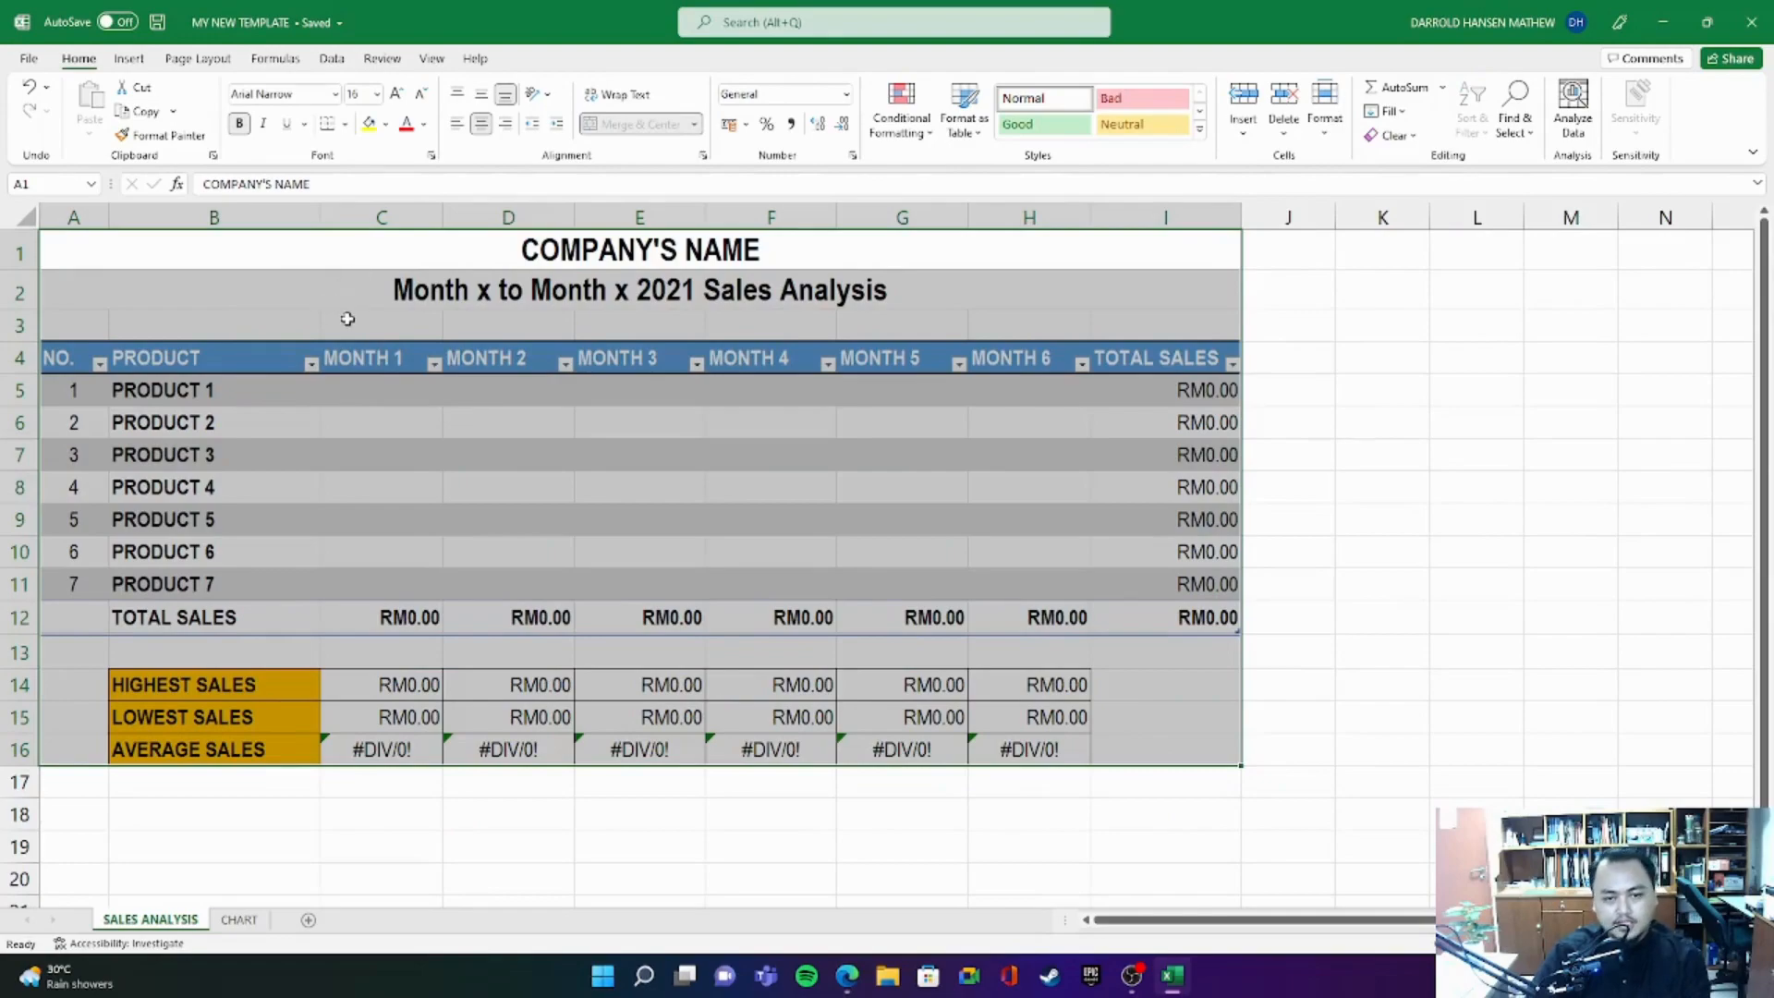
{"action": "left_click", "coordinate": [1468, 487]}
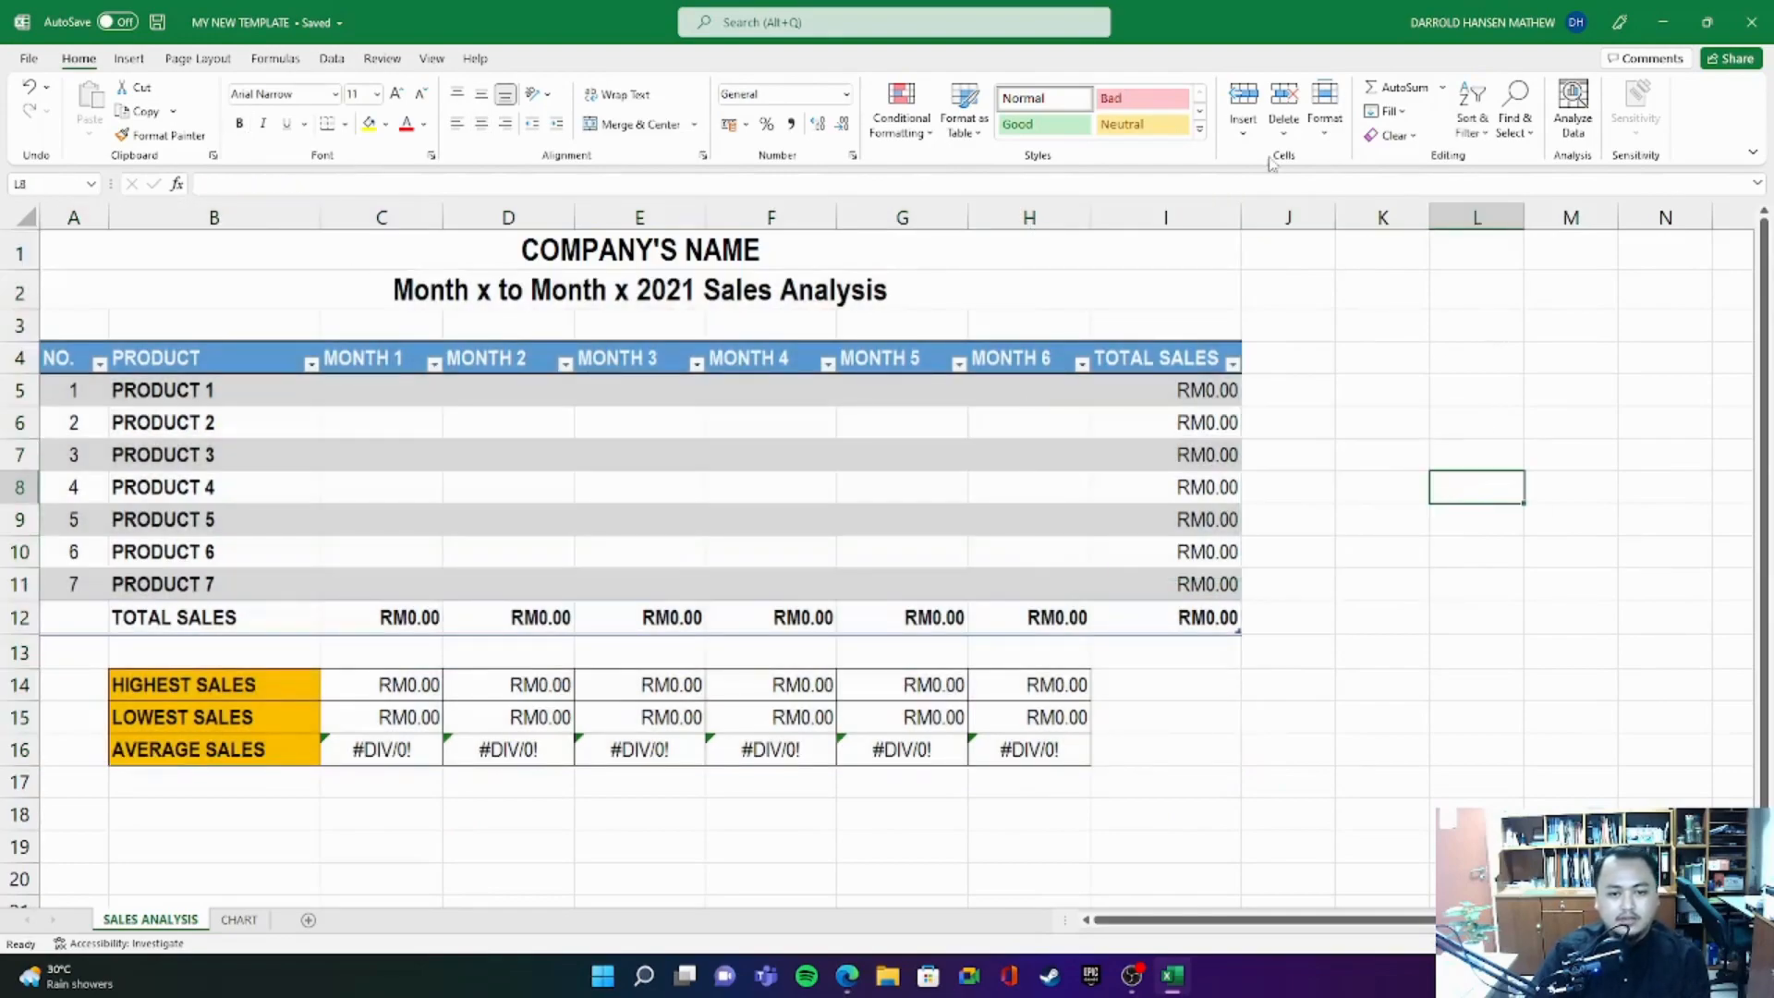
{"action": "left_click", "coordinate": [1757, 37]}
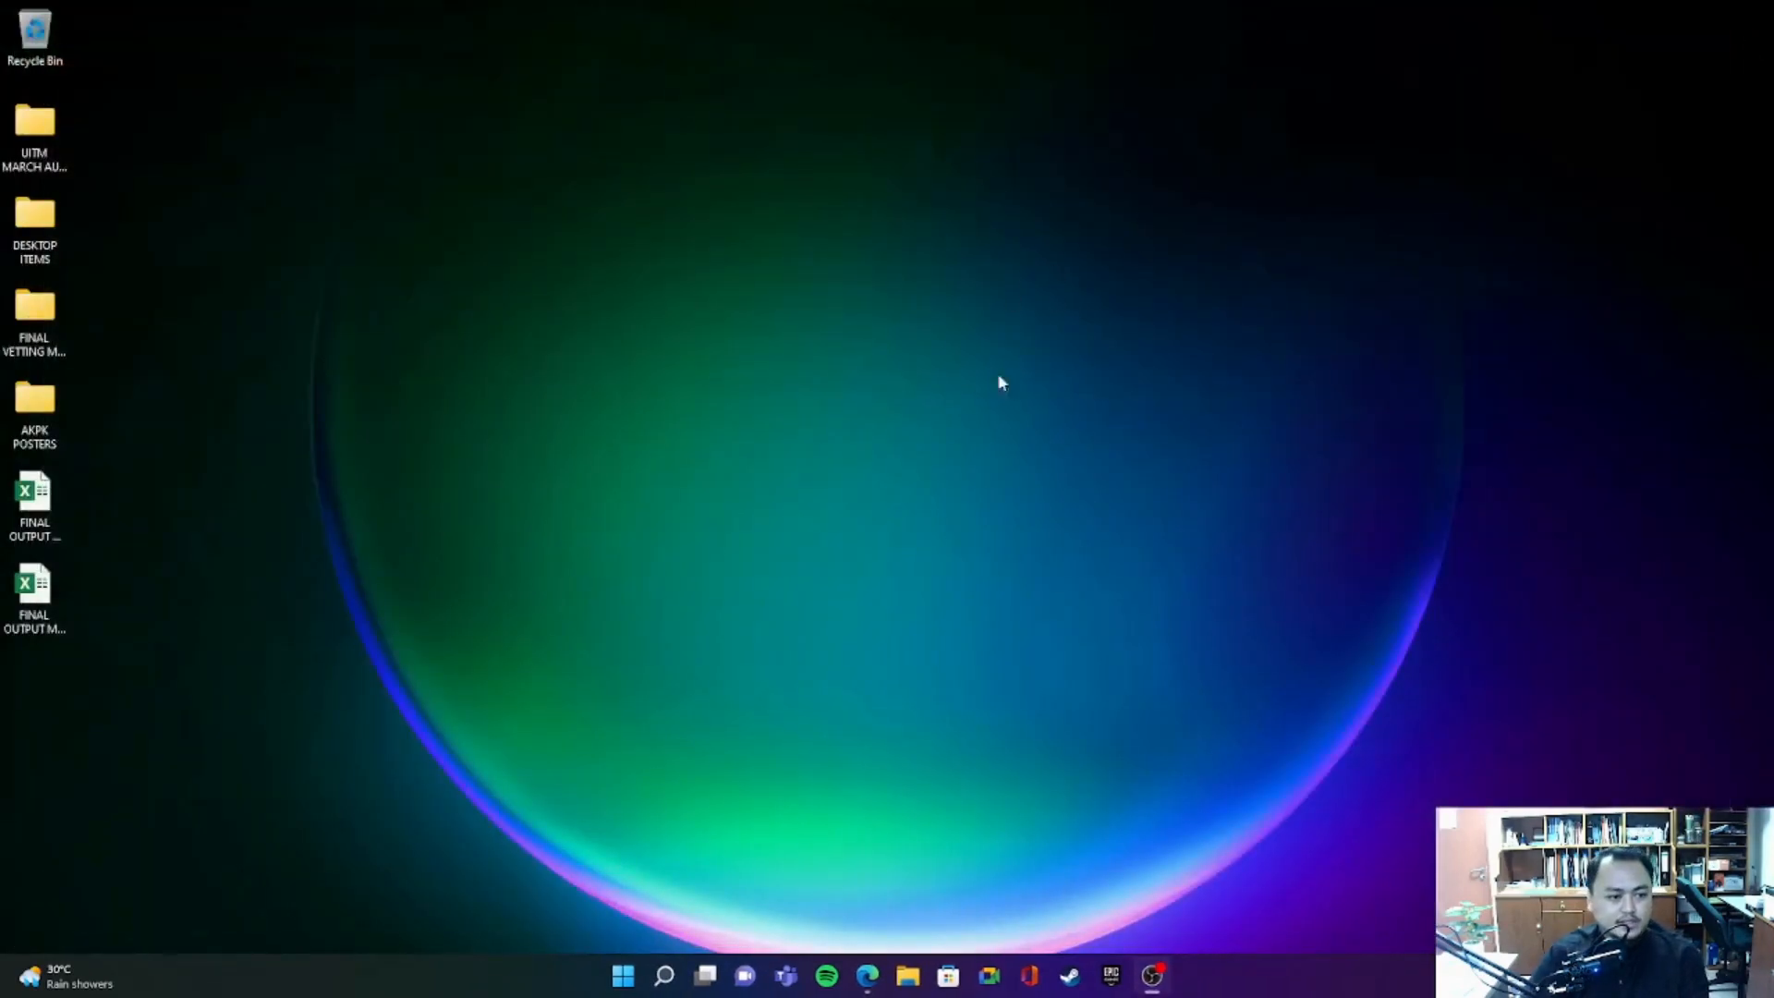
{"action": "right_click", "coordinate": [479, 357]}
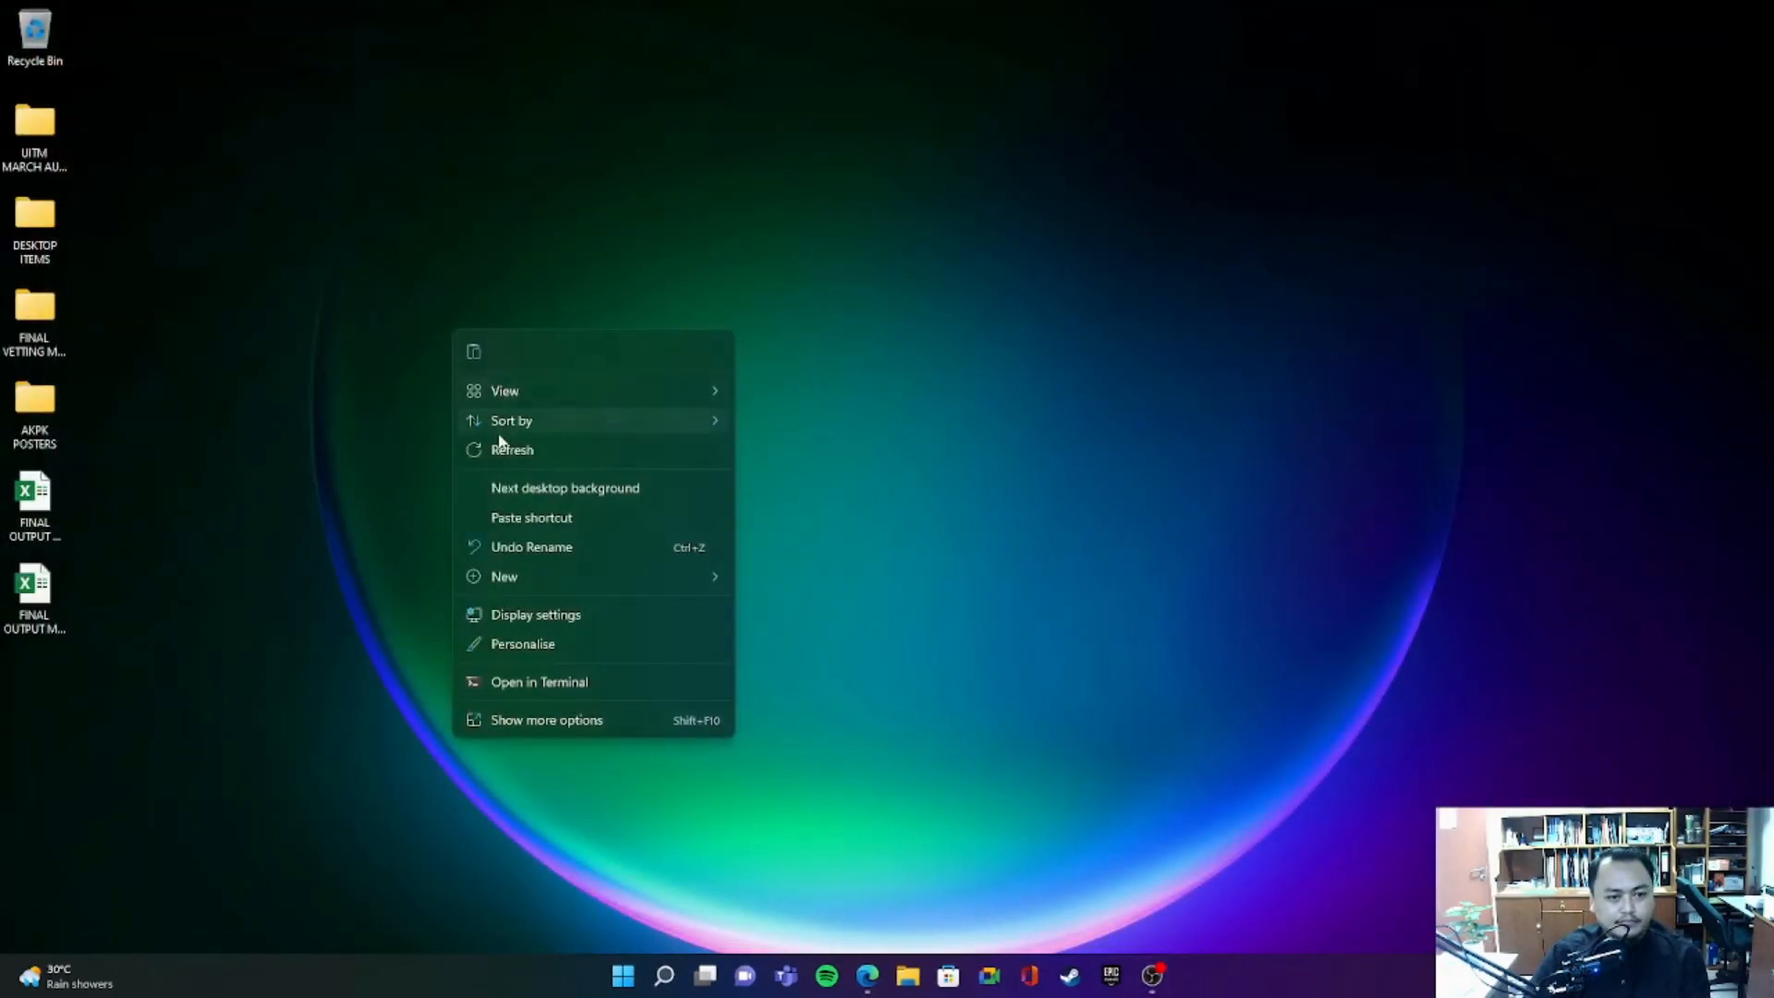
{"action": "left_click", "coordinate": [497, 446]}
- Switch to Excel again and create a new workbook from the personal template MY NEW TEMPLATE
{"action": "left_click", "coordinate": [628, 980]}
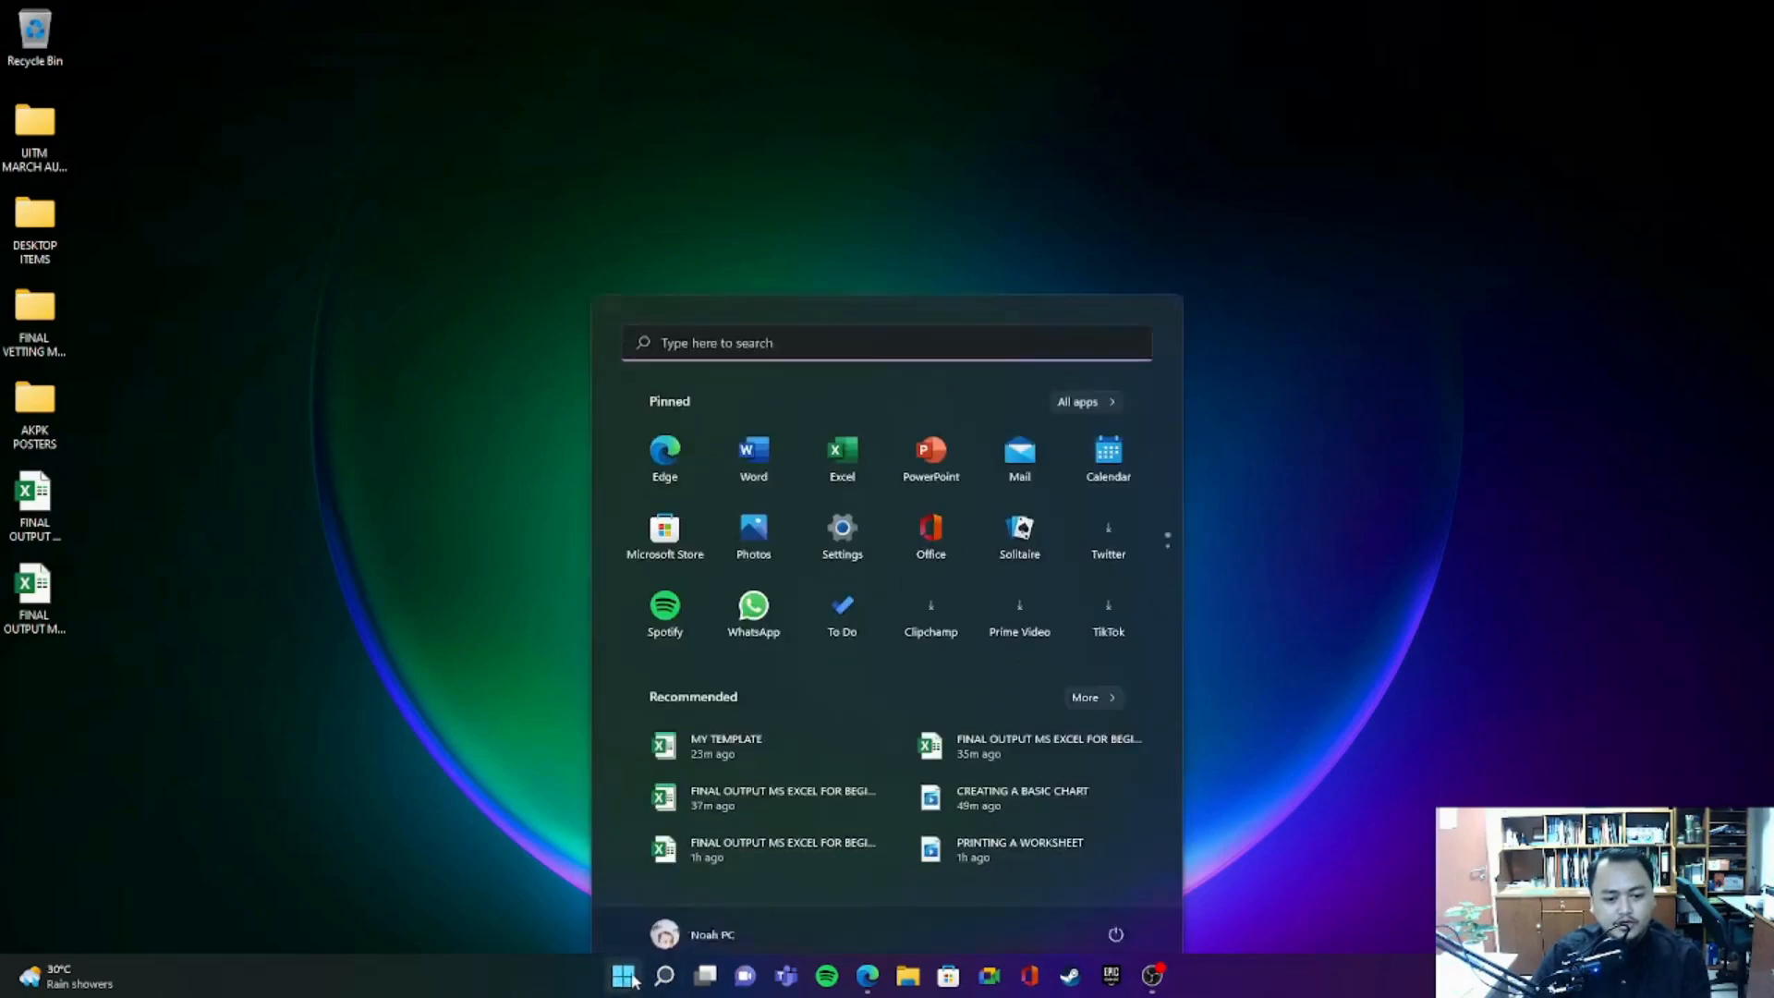
{"action": "left_click", "coordinate": [845, 432]}
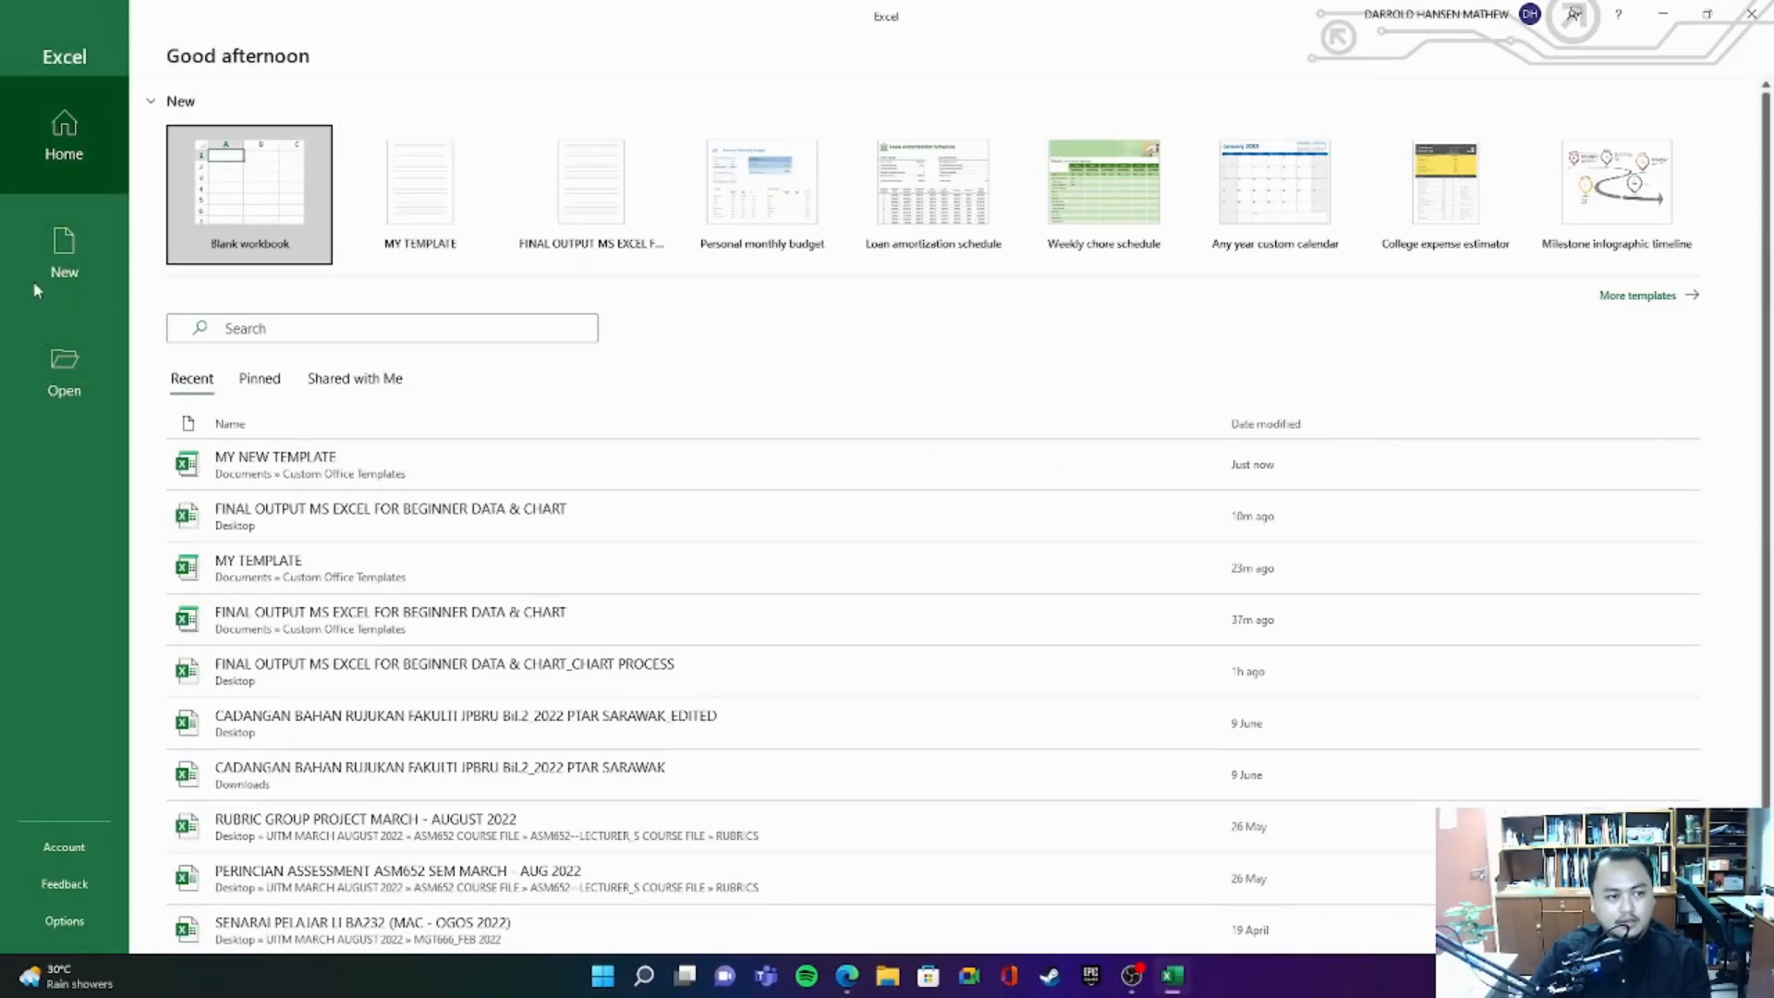
{"action": "left_click", "coordinate": [67, 262]}
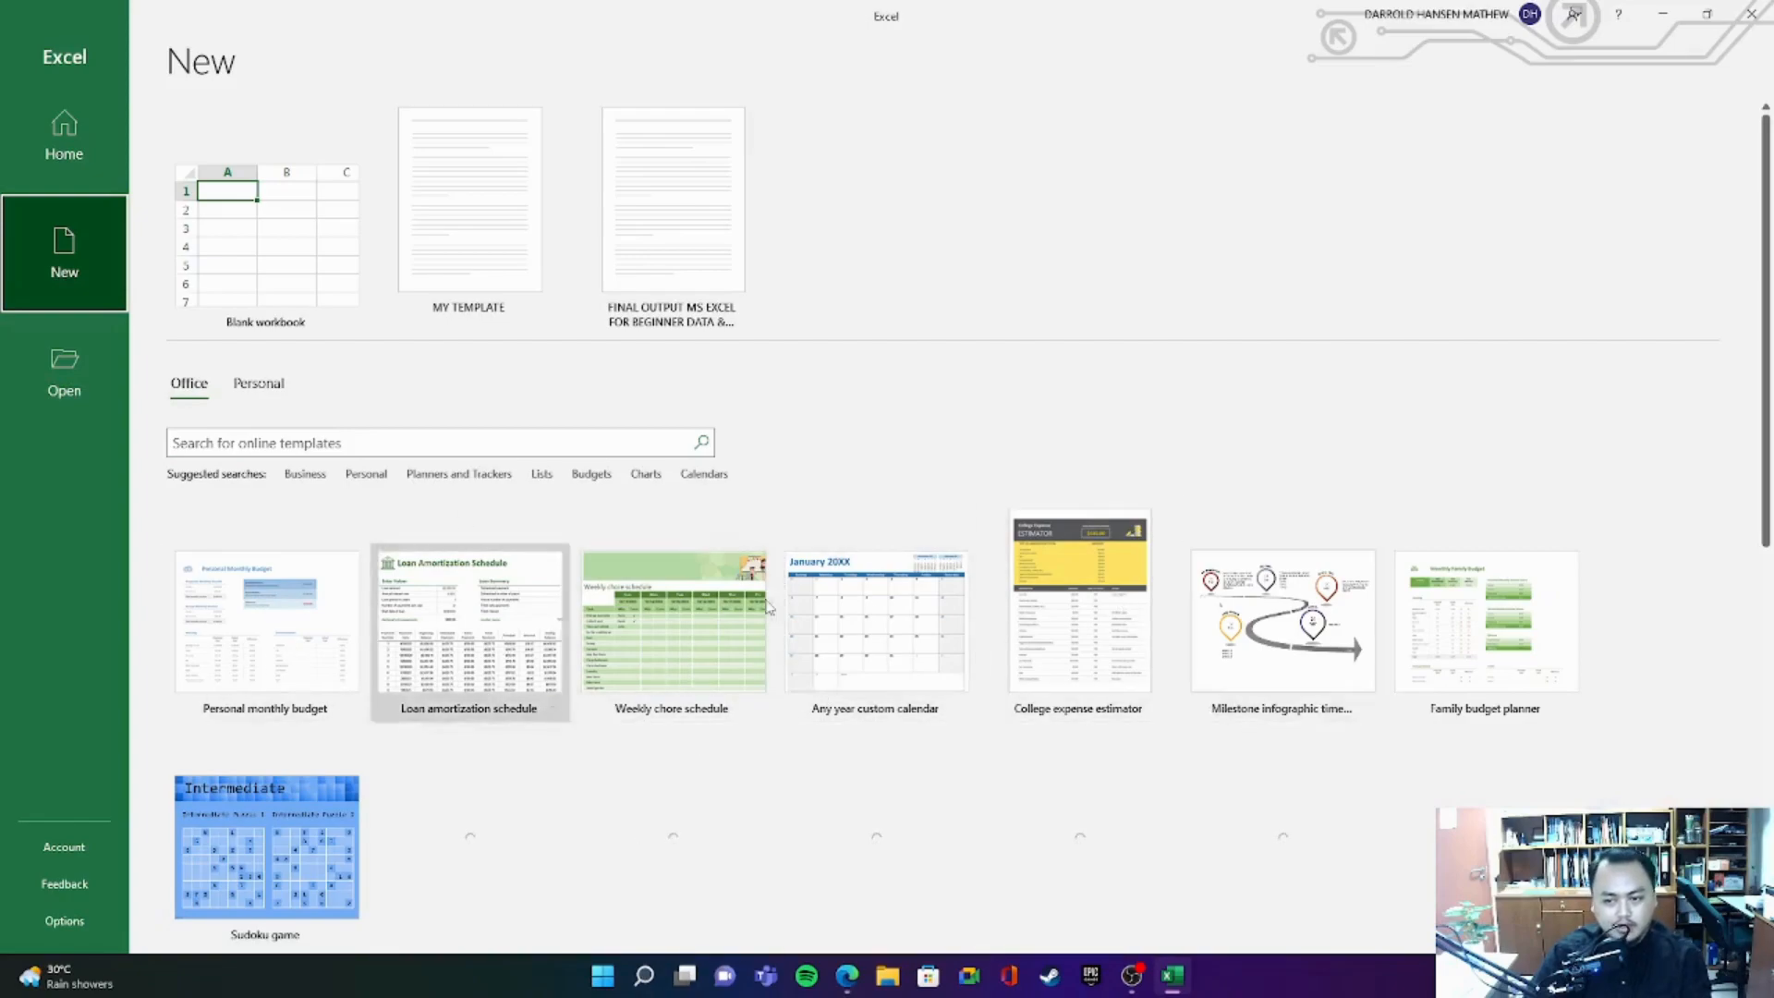
{"action": "scroll", "coordinate": [1347, 555], "scroll_direction": "down", "scroll_amount": 3}
{"action": "scroll", "coordinate": [1080, 634], "scroll_direction": "up", "scroll_amount": 3}
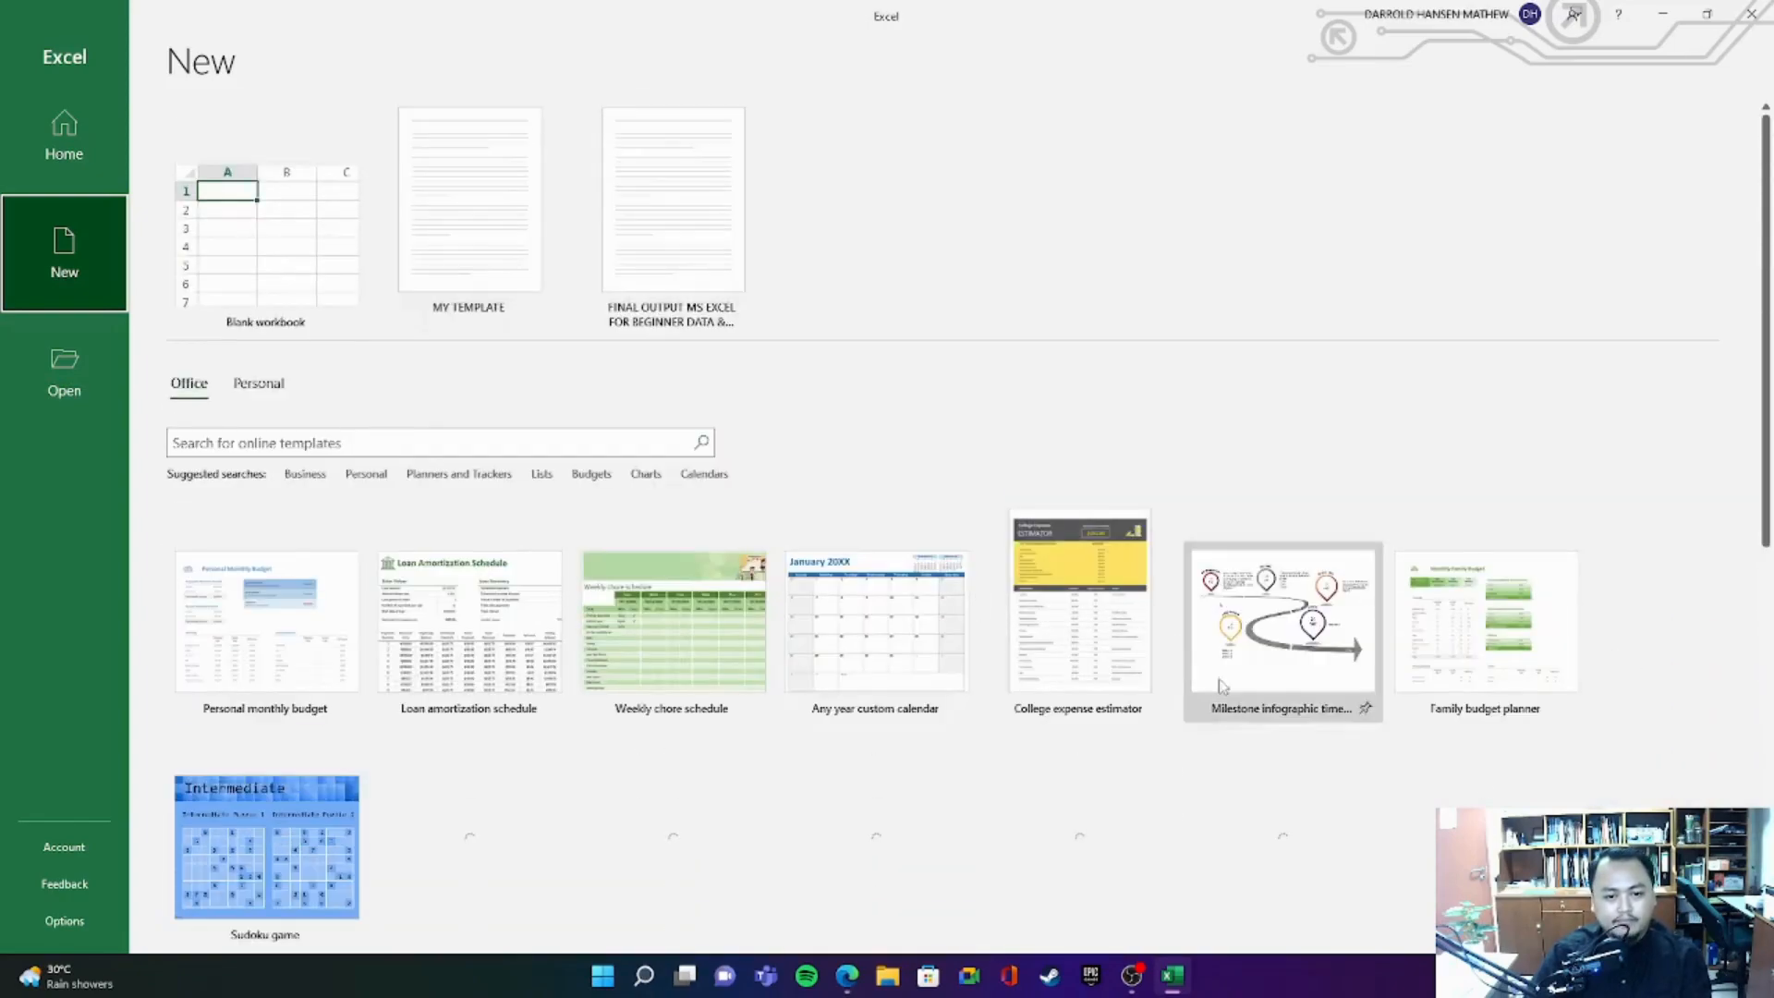
{"action": "left_click", "coordinate": [259, 384]}
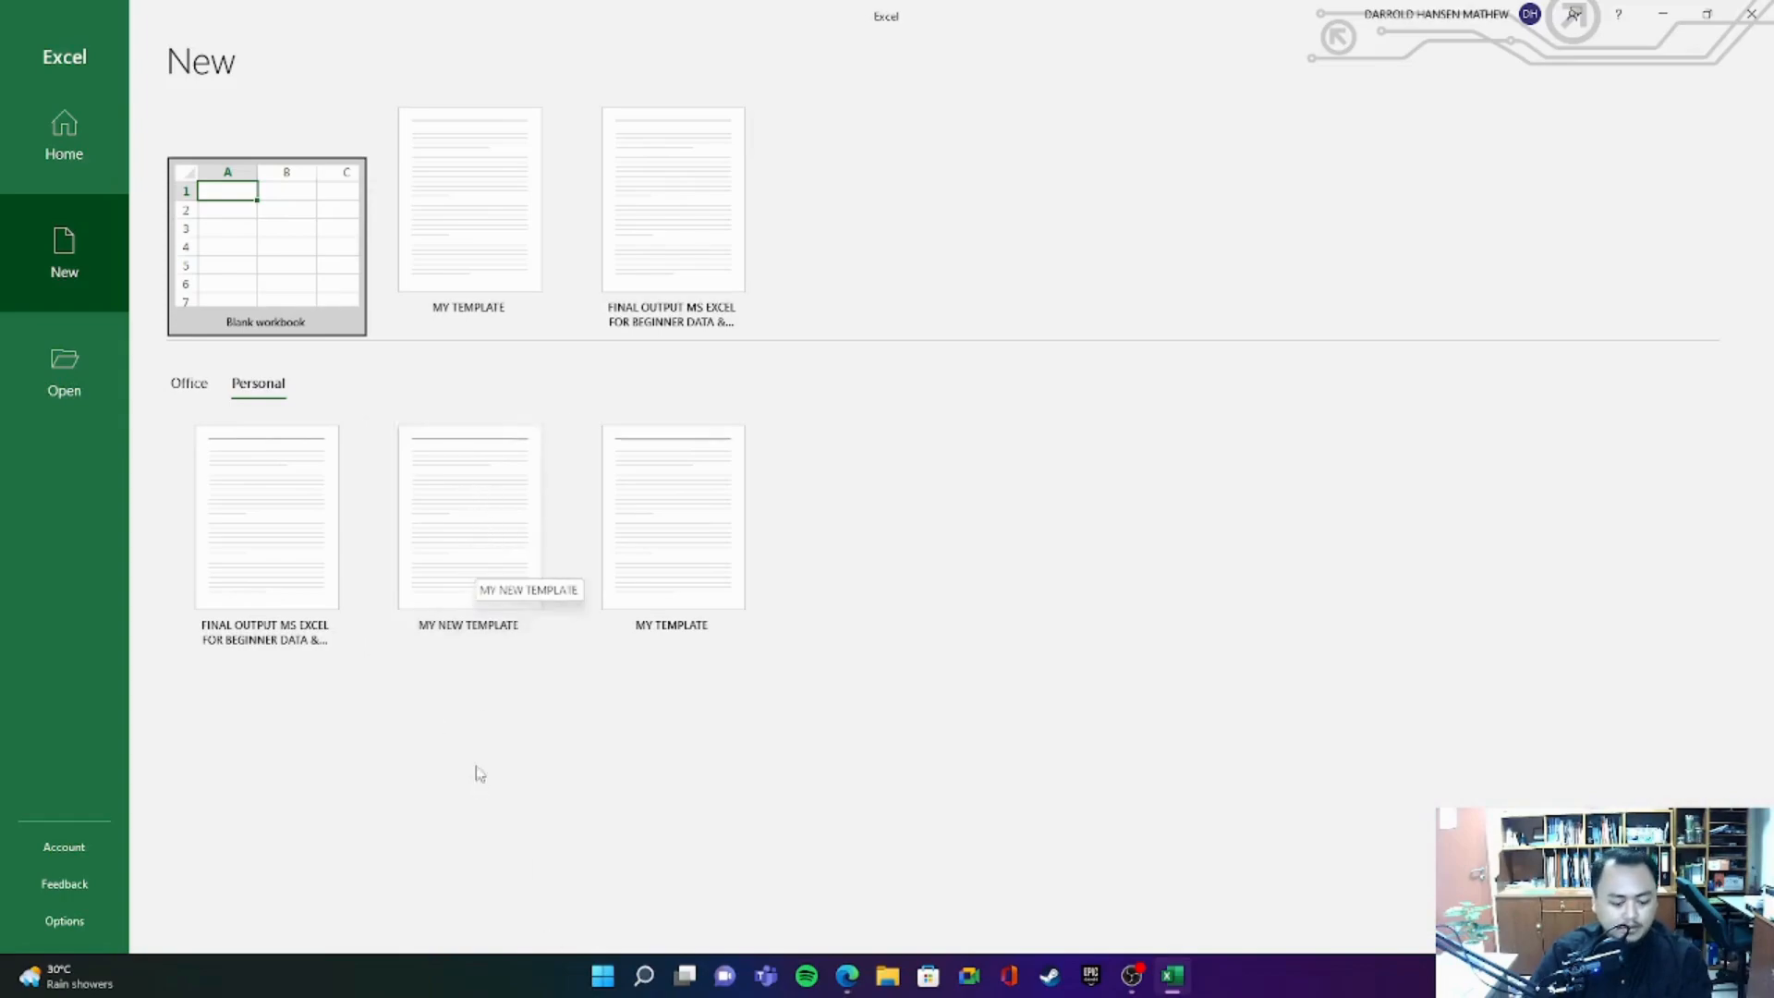
{"action": "left_click", "coordinate": [453, 511]}
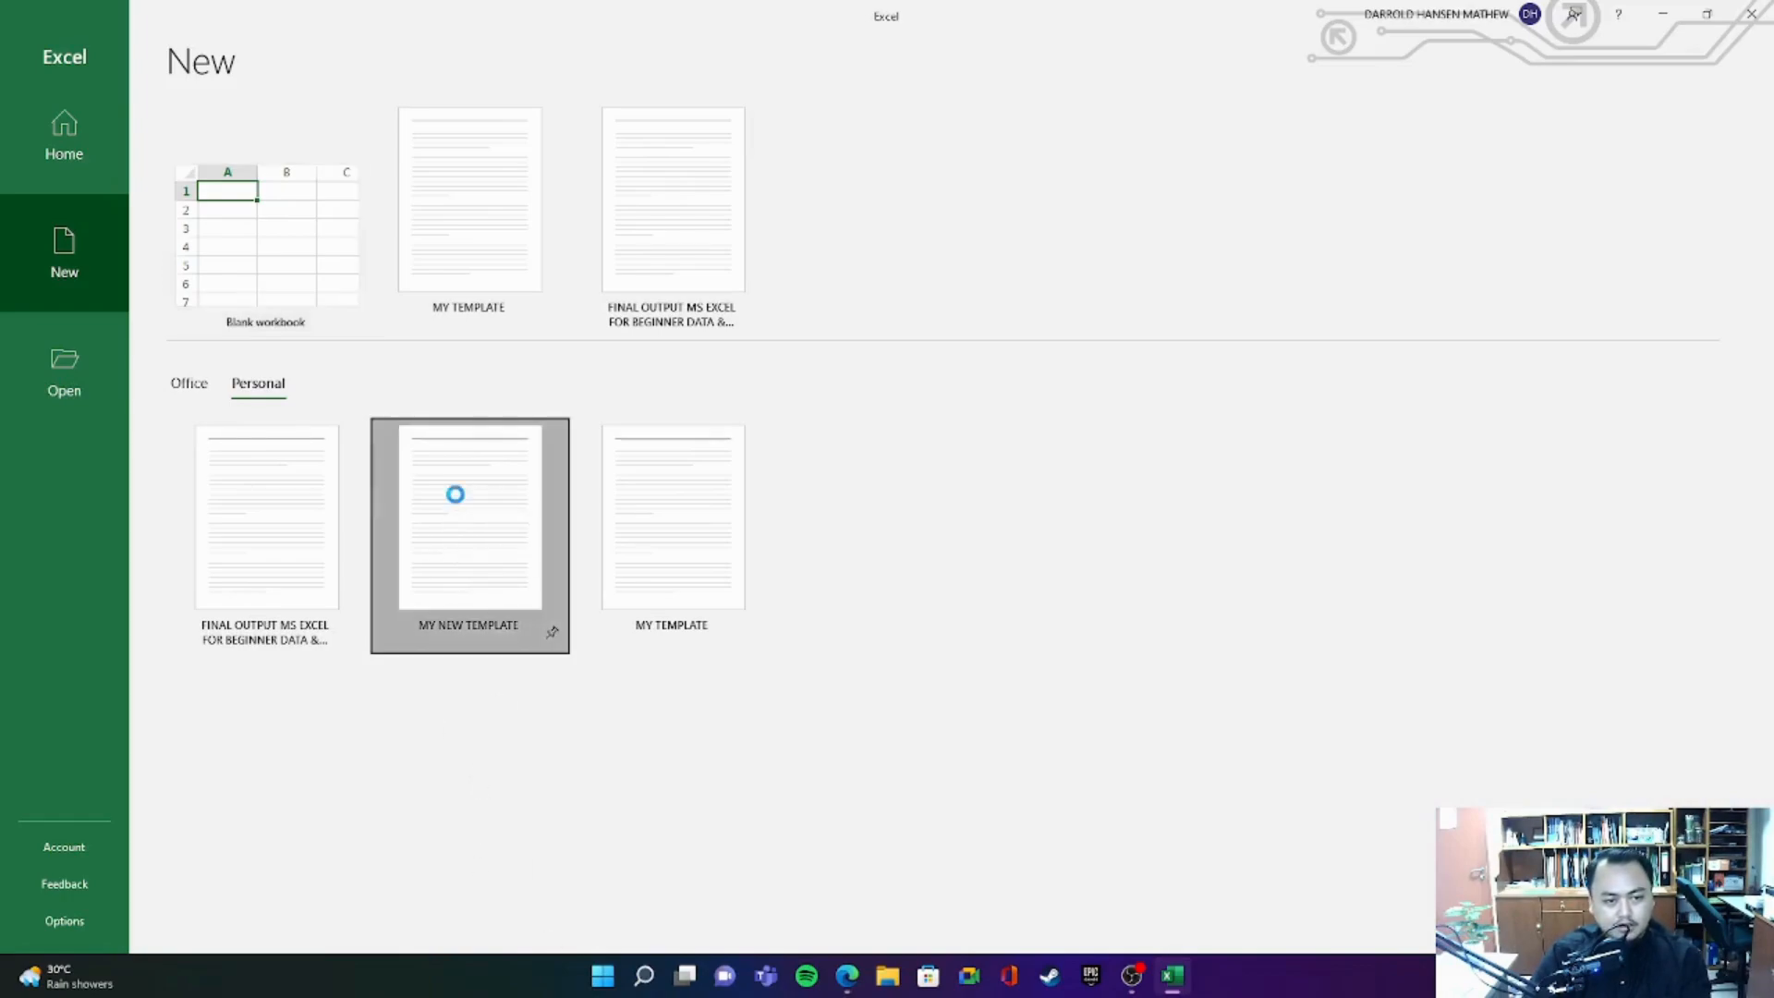
- Look over the new workbook from A1 to I16 and the first month placeholder in the row 2 subtitle
{"action": "left_click", "coordinate": [1455, 495]}
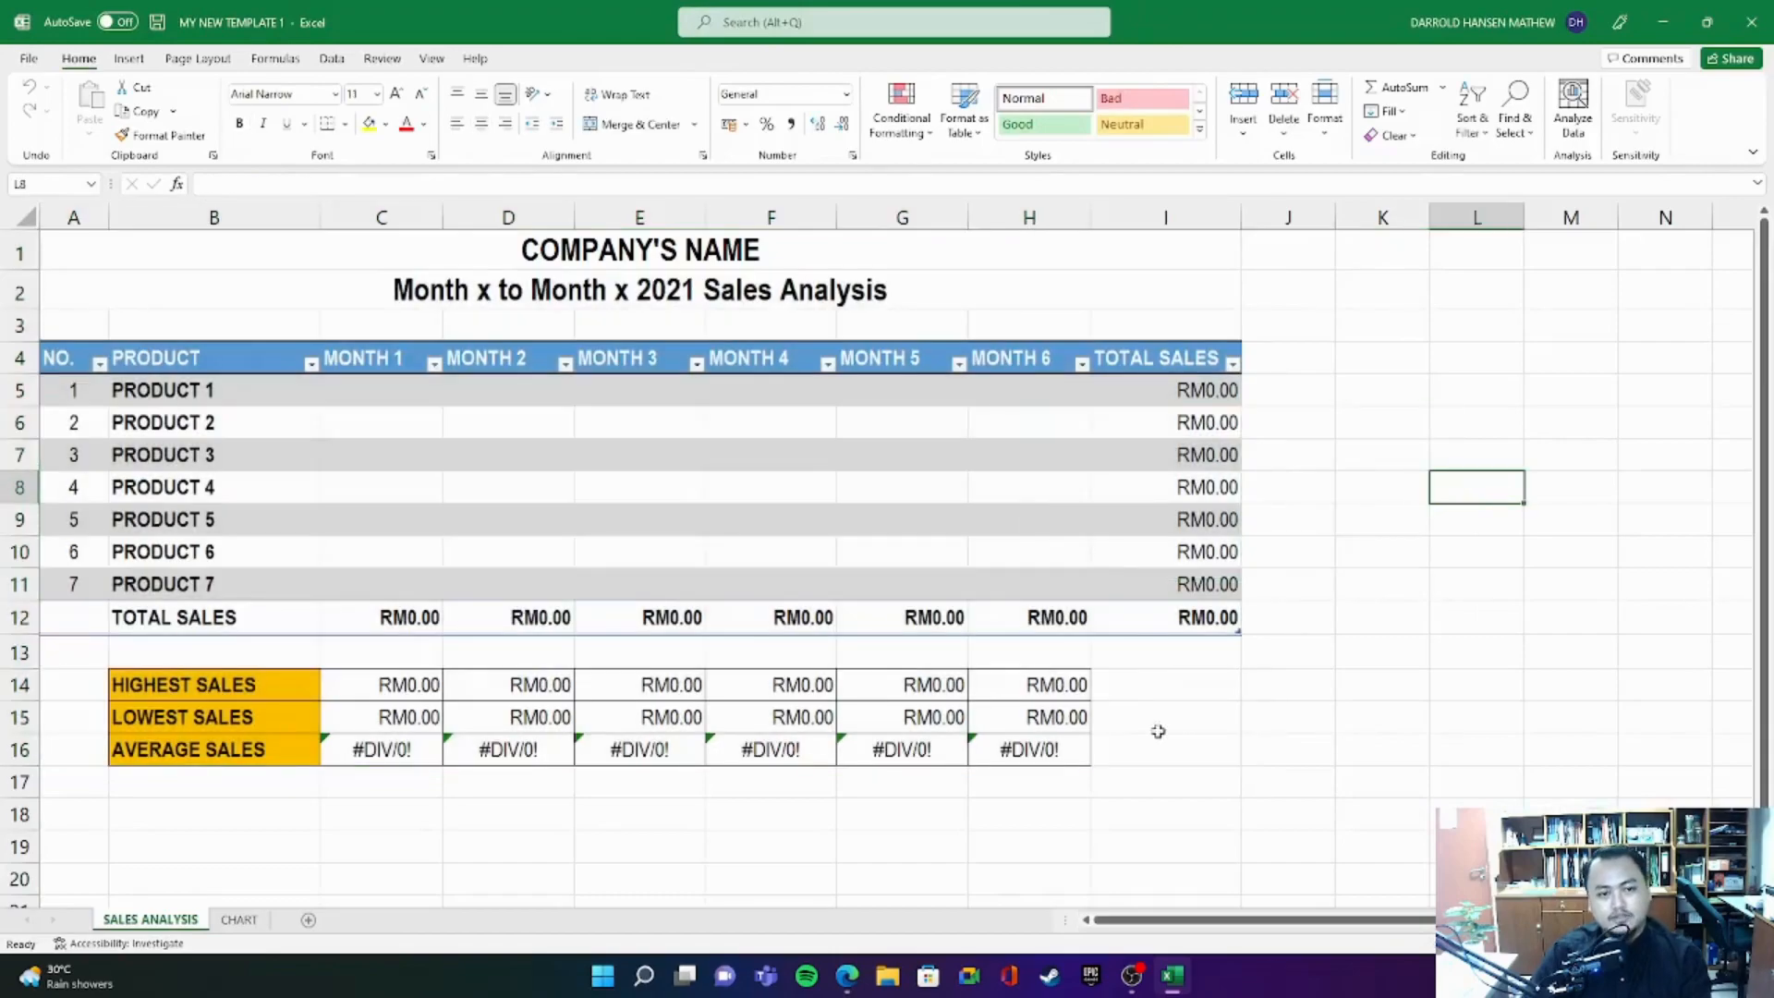
{"action": "left_click_drag", "start_coordinate": [95, 259], "coordinate": [1196, 749]}
{"action": "left_click", "coordinate": [1471, 580]}
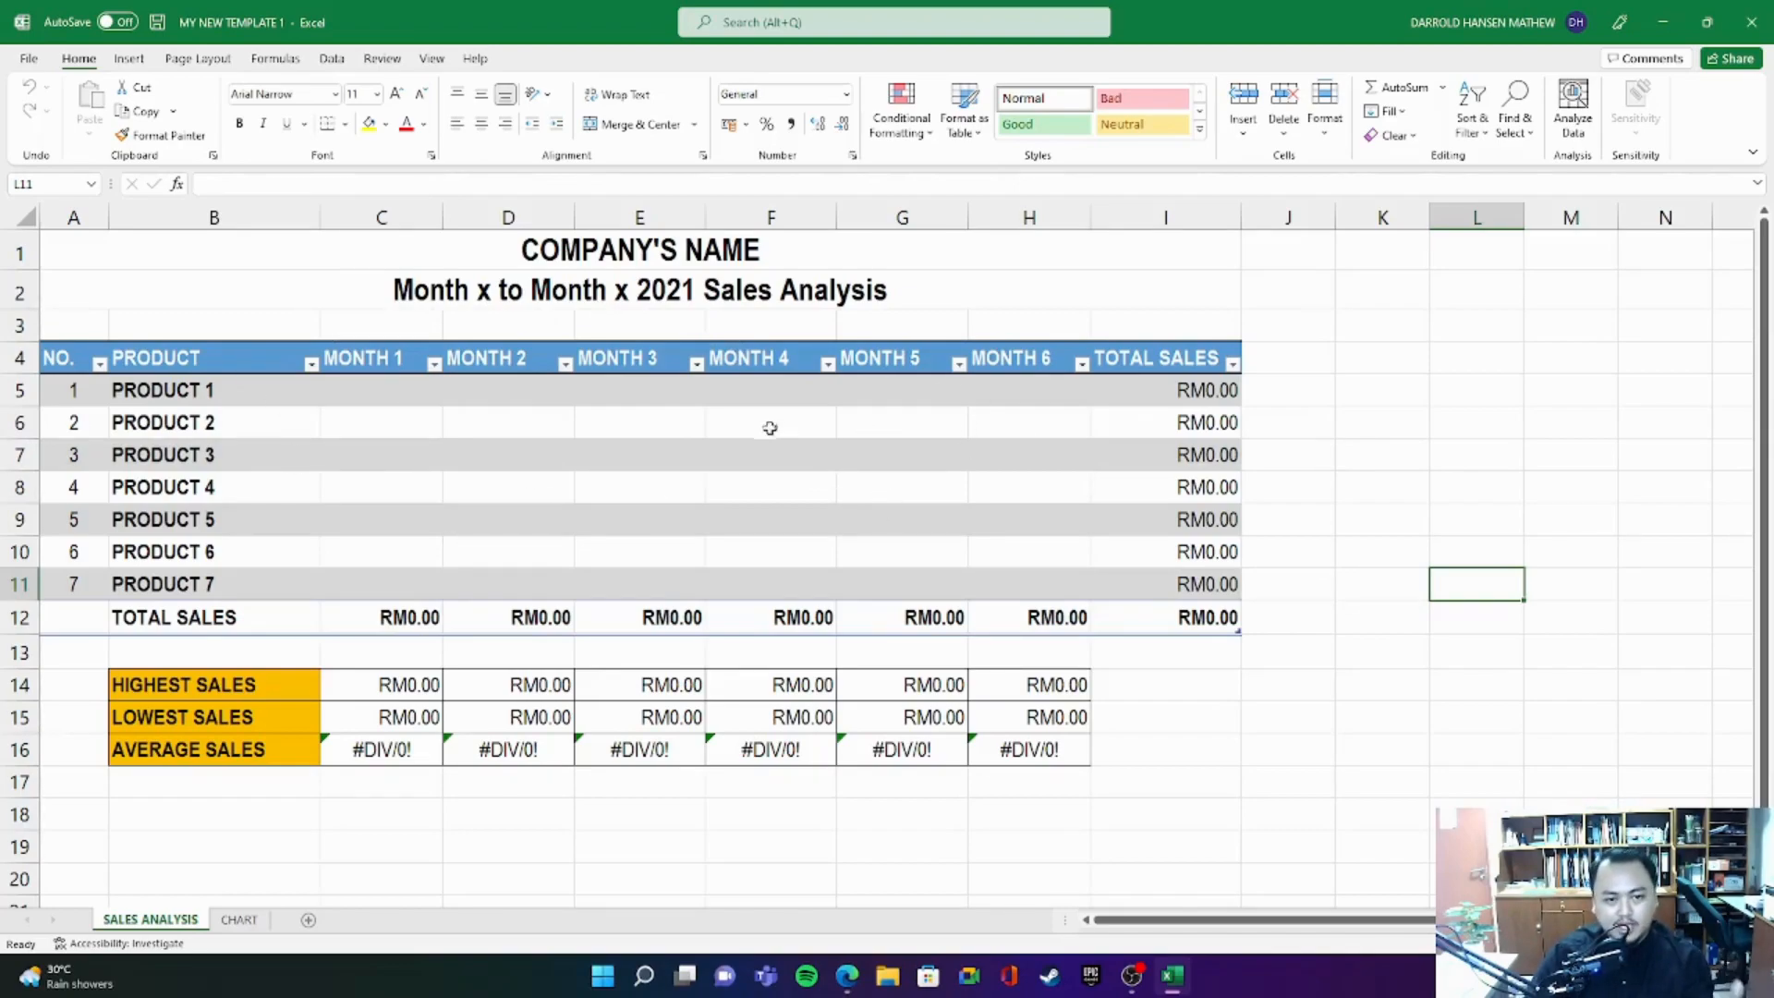
{"action": "double_click", "coordinate": [436, 292]}
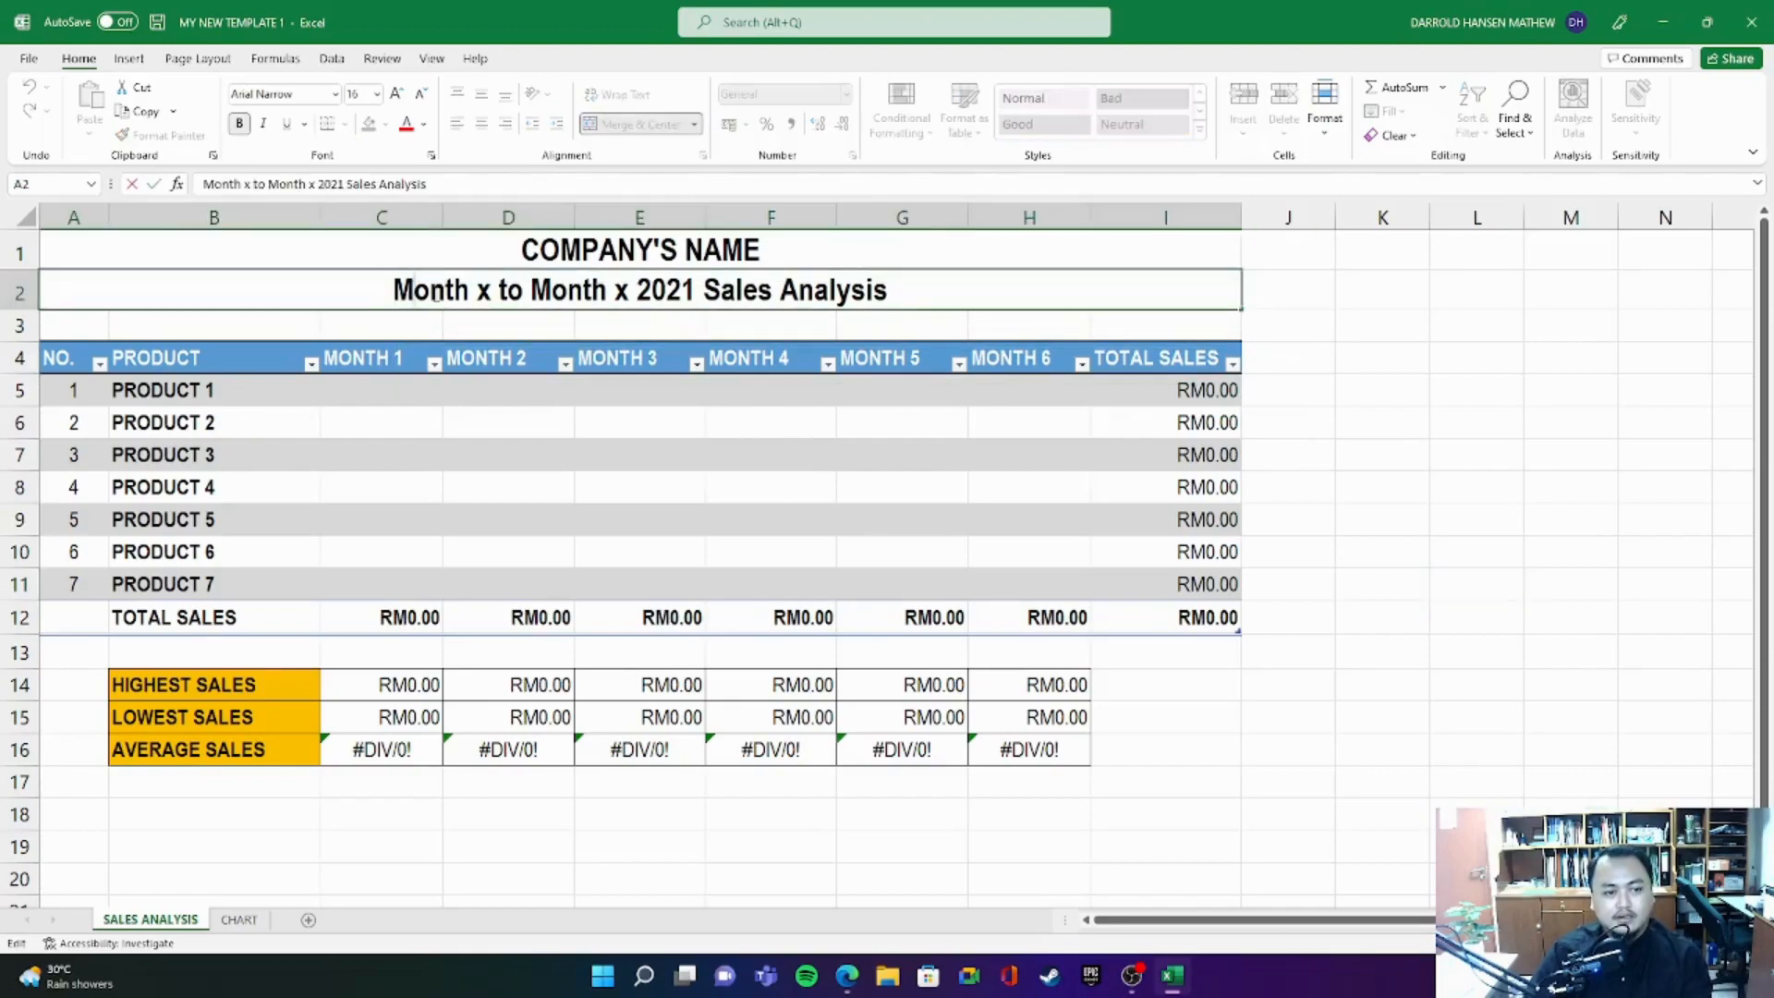
{"action": "left_click_drag", "start_coordinate": [393, 289], "coordinate": [493, 289]}
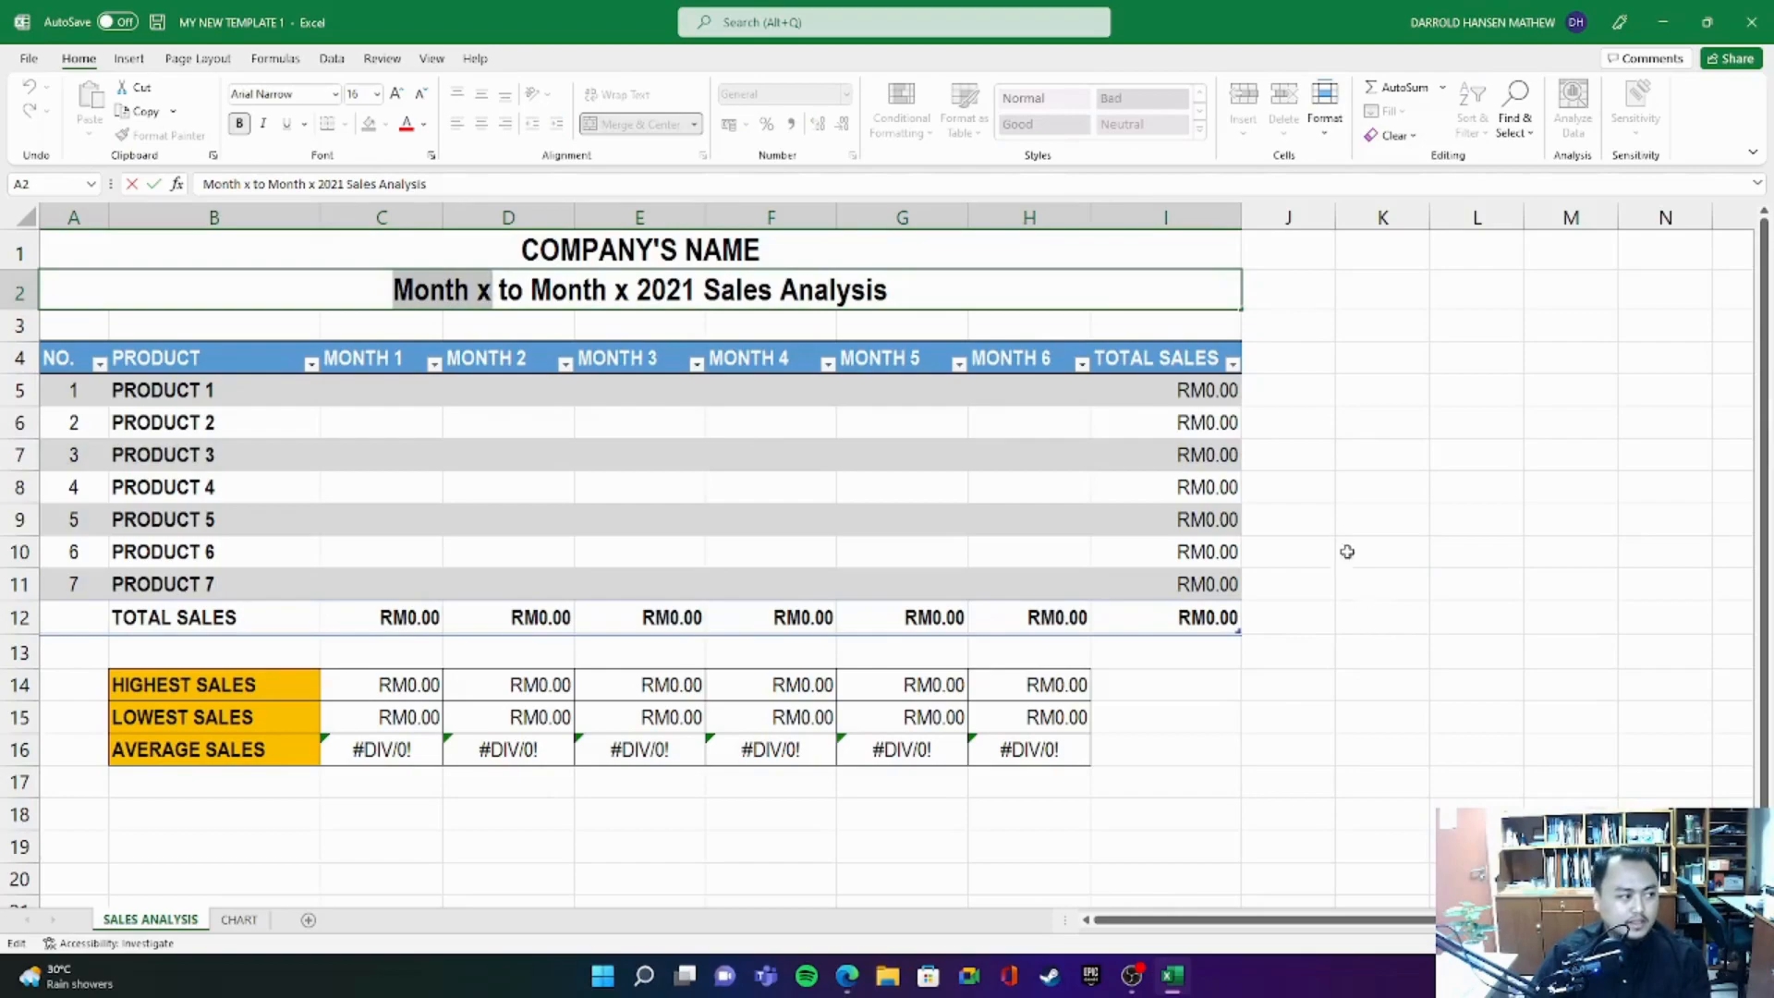
- Replace the COMPANY'S NAME placeholder in row 1 with THOR'S MOBILE SHOP
{"action": "double_click", "coordinate": [650, 258]}
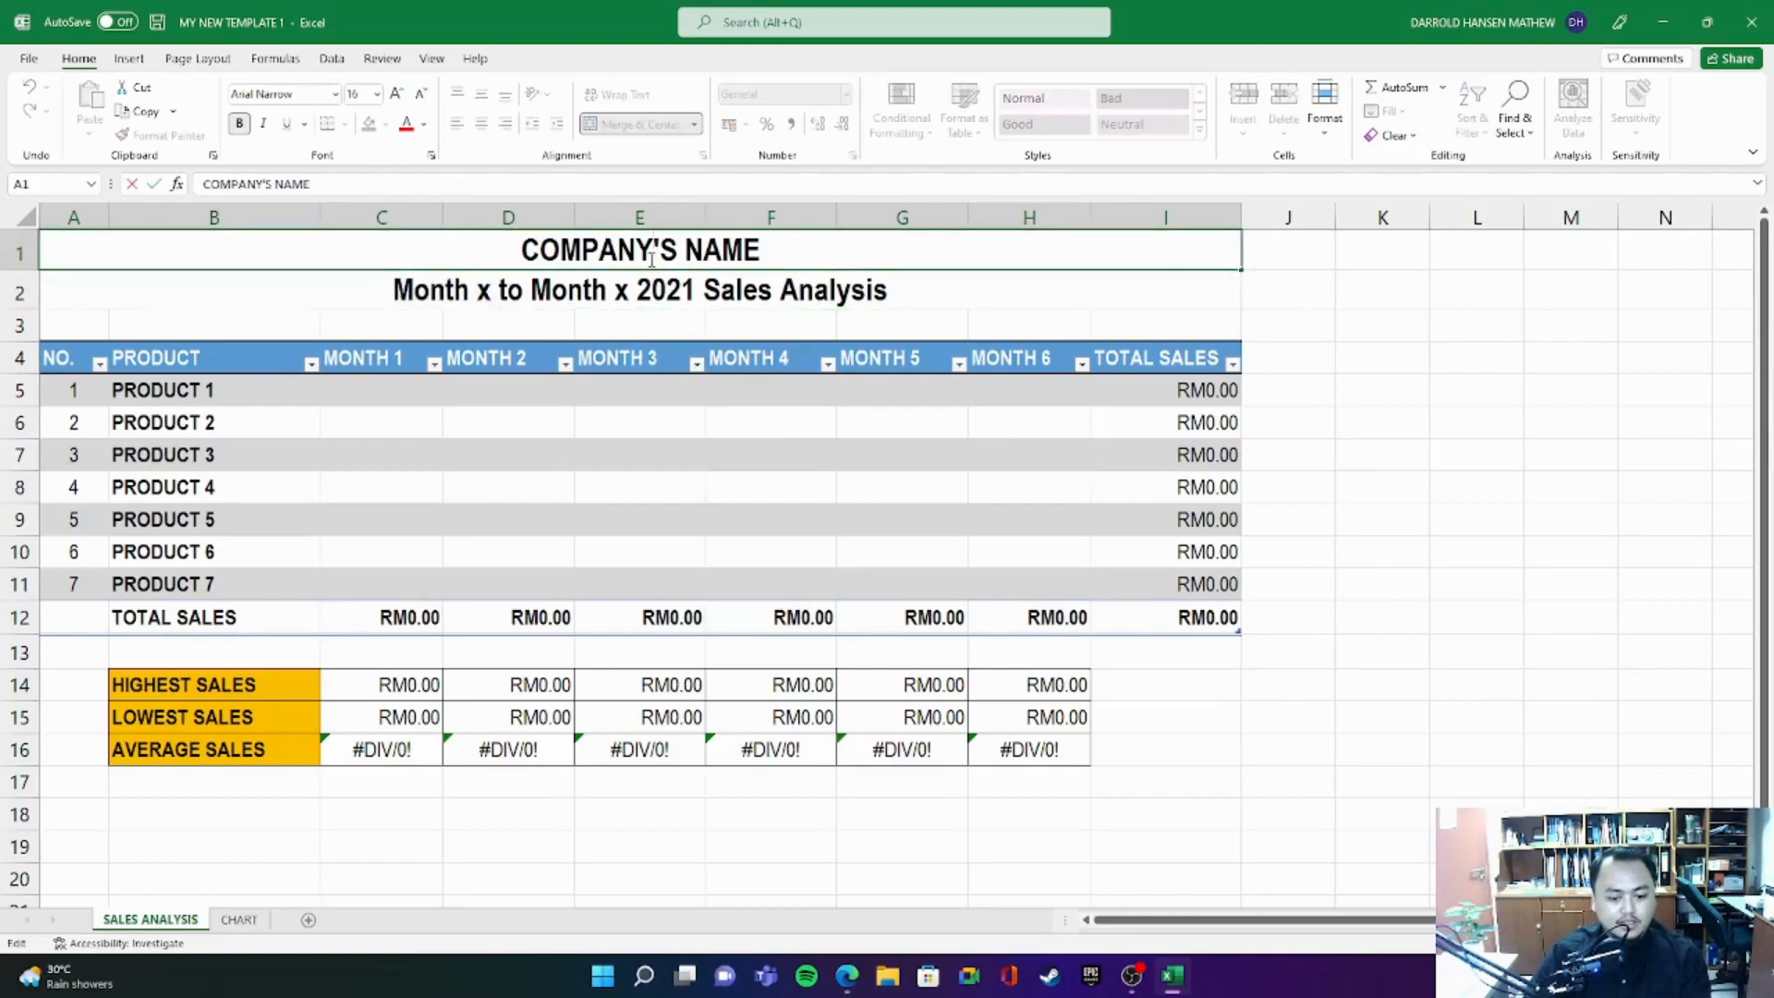
{"action": "triple_click", "coordinate": [650, 259]}
{"action": "type", "text": "thor"}
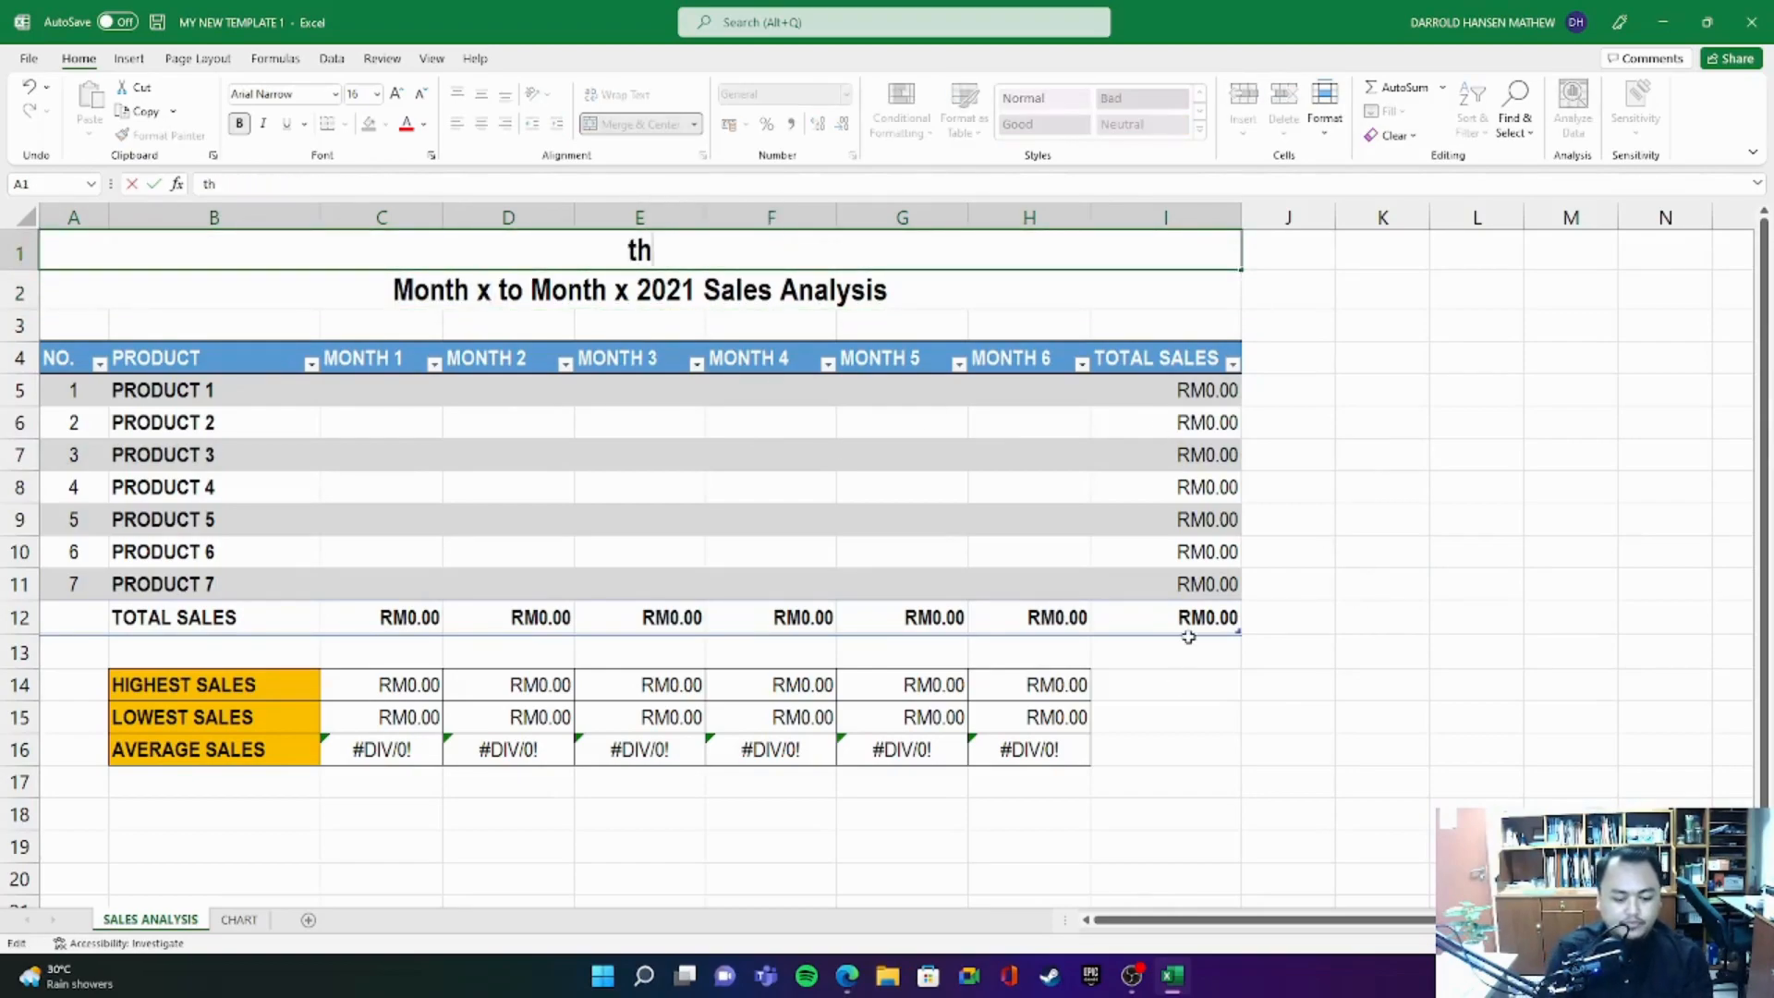
{"action": "key", "text": "BackSpace"}
{"action": "key", "text": "BackSpace"}
{"action": "key", "text": "BackSpace"}
{"action": "key", "text": "BackSpace"}
{"action": "type", "text": "THOR"}
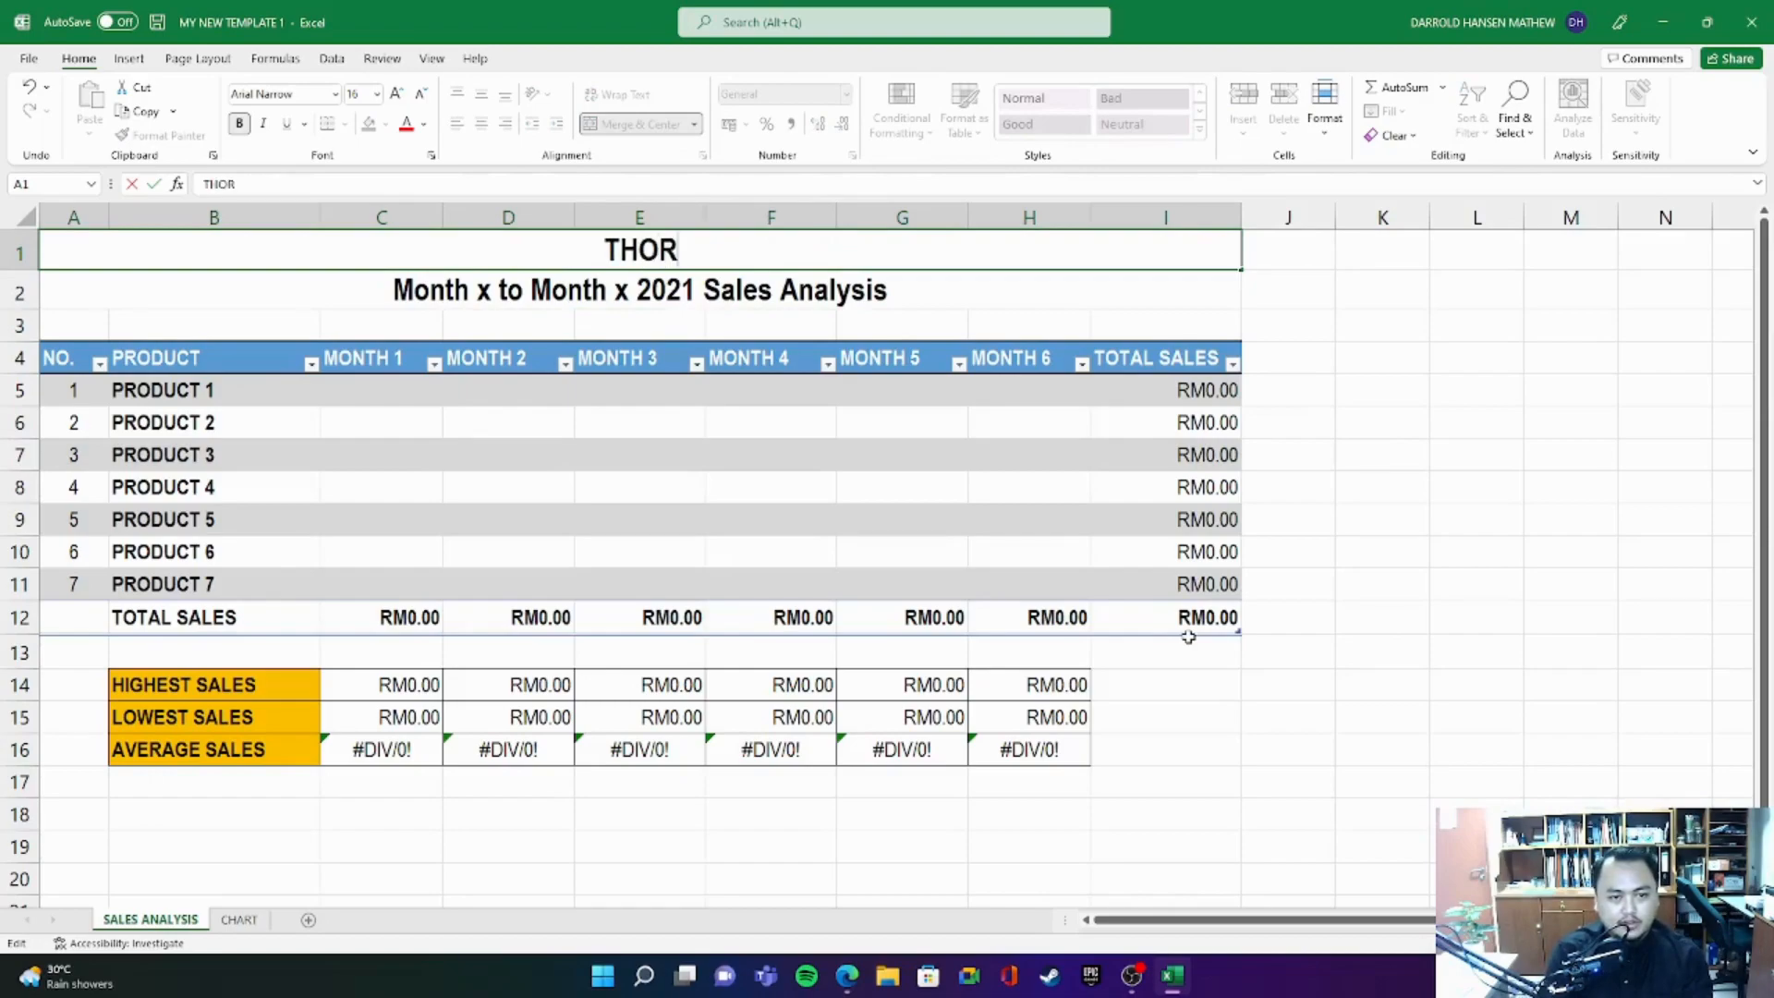
{"action": "type", "text": "'S MOBILE SHOP"}
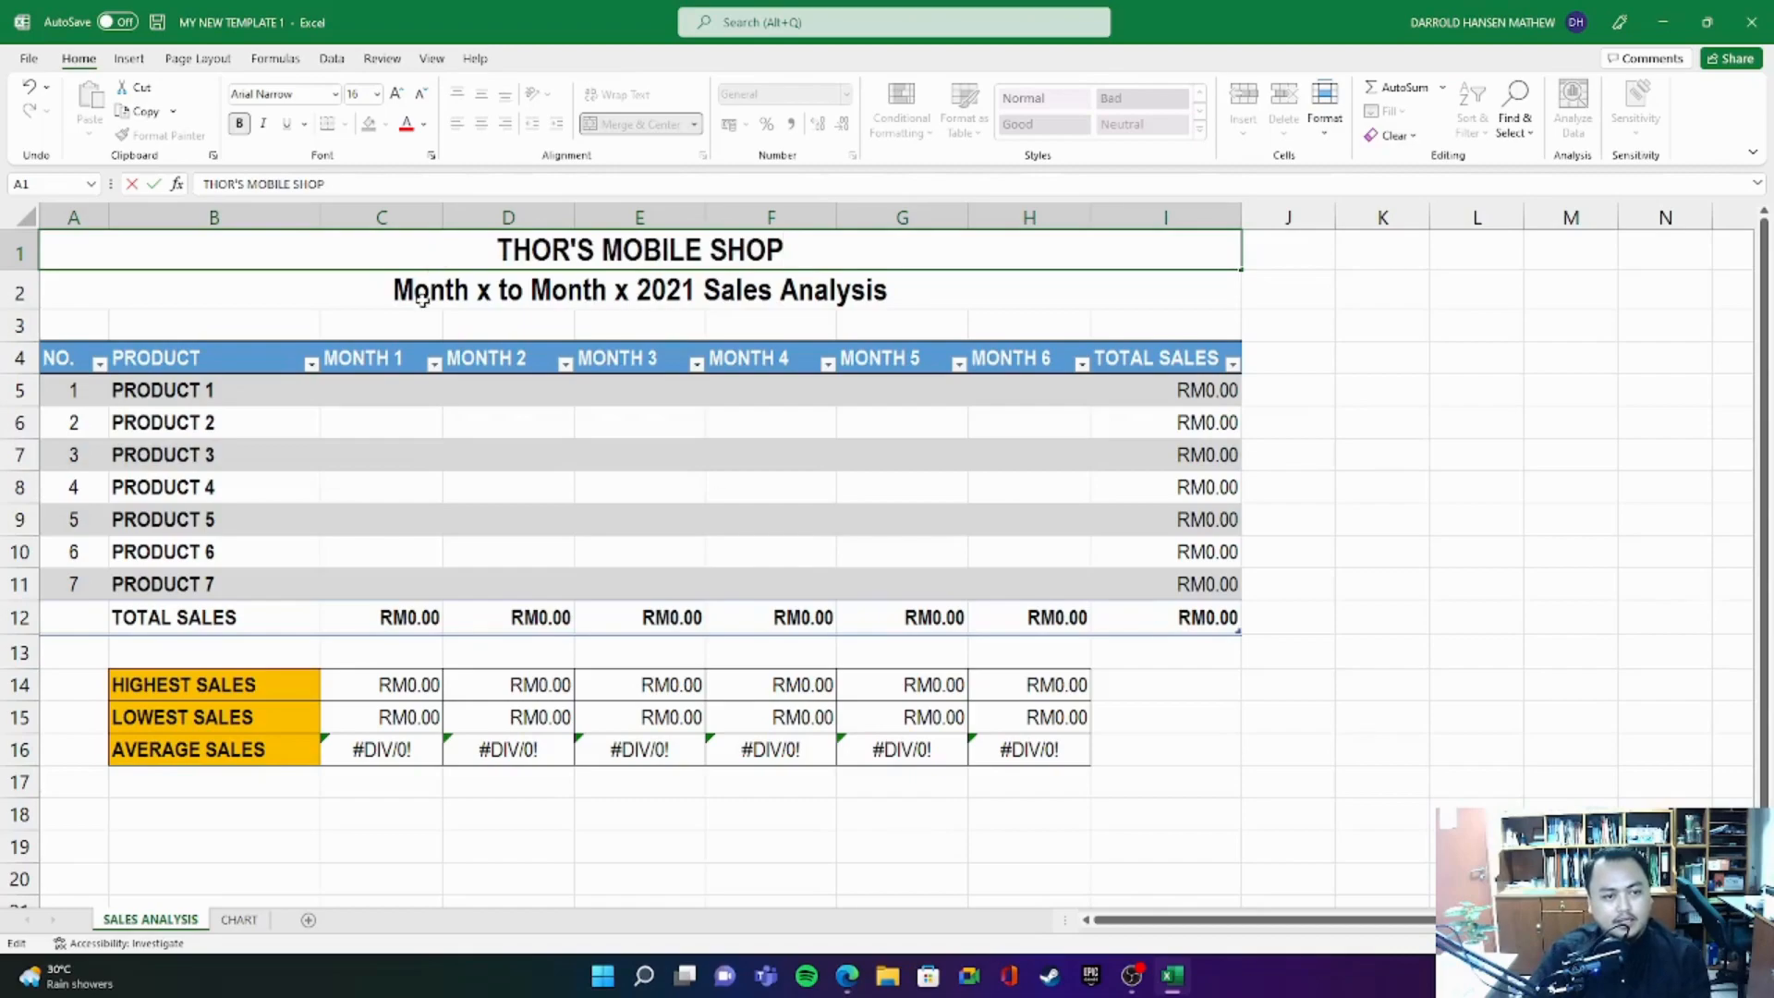
- Replace both month placeholders in the row 2 subtitle so it reads "July to December 2021 Sales Analysis"
{"action": "double_click", "coordinate": [396, 292]}
{"action": "left_click_drag", "start_coordinate": [393, 291], "coordinate": [492, 292]}
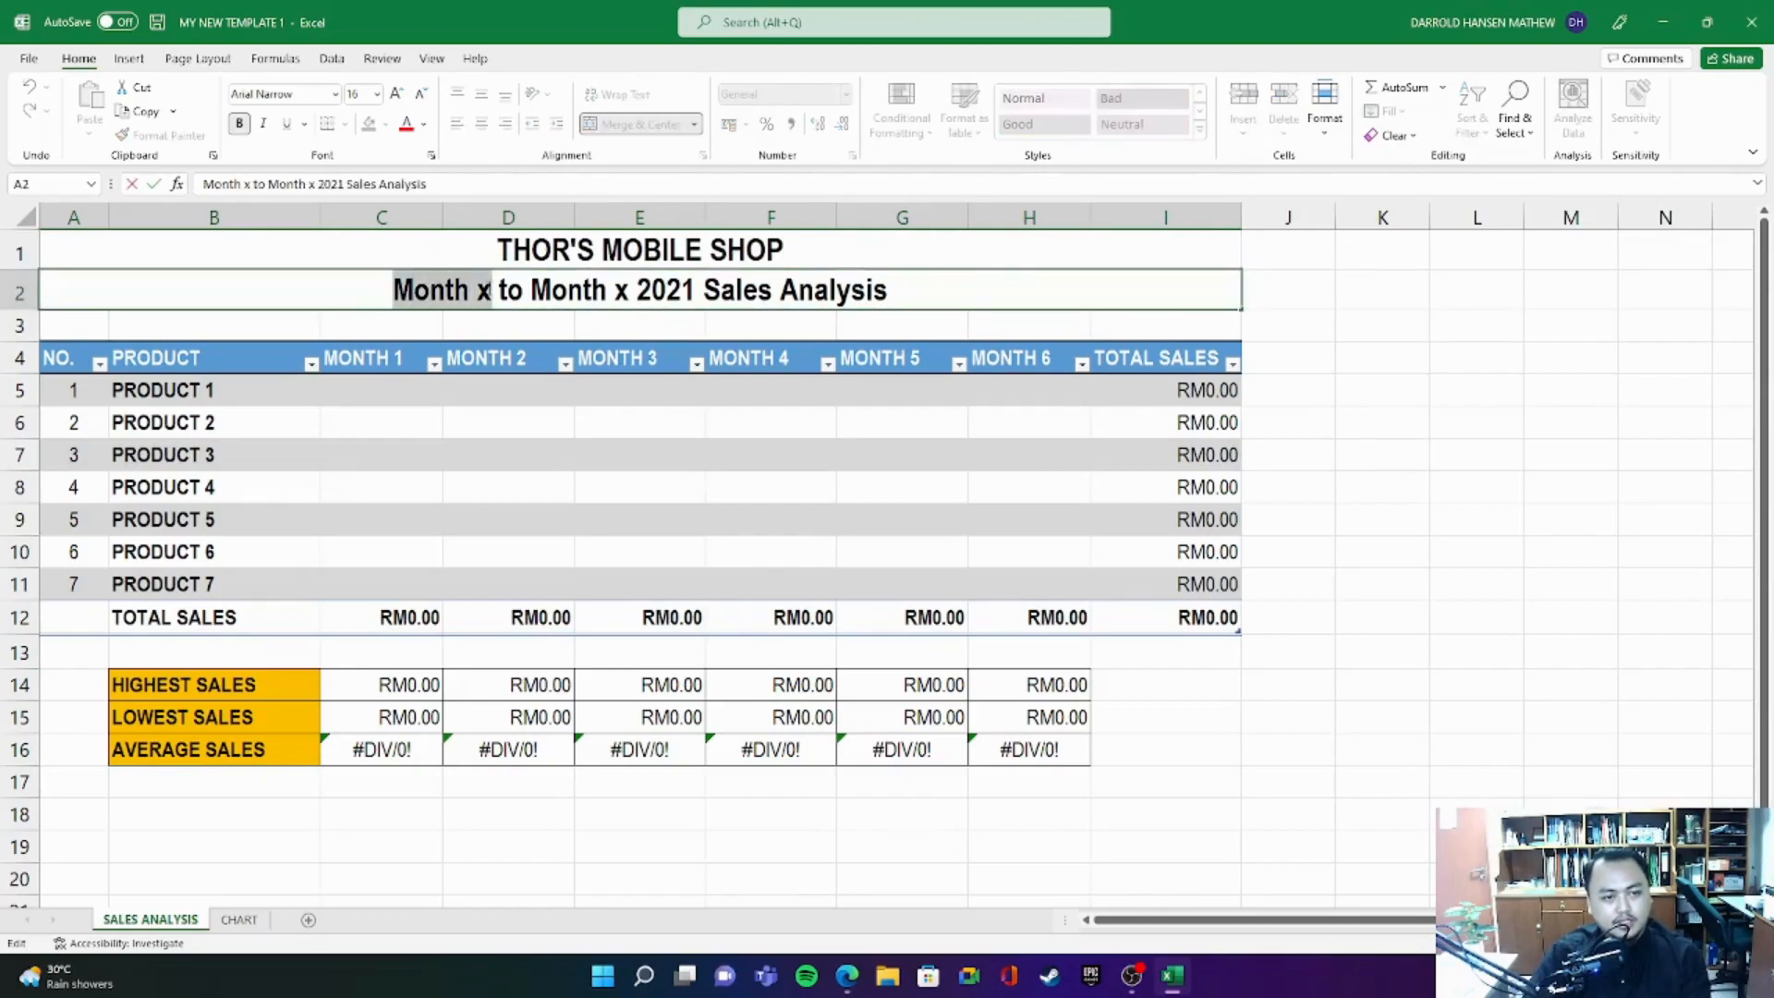
{"action": "type", "text": "JU"}
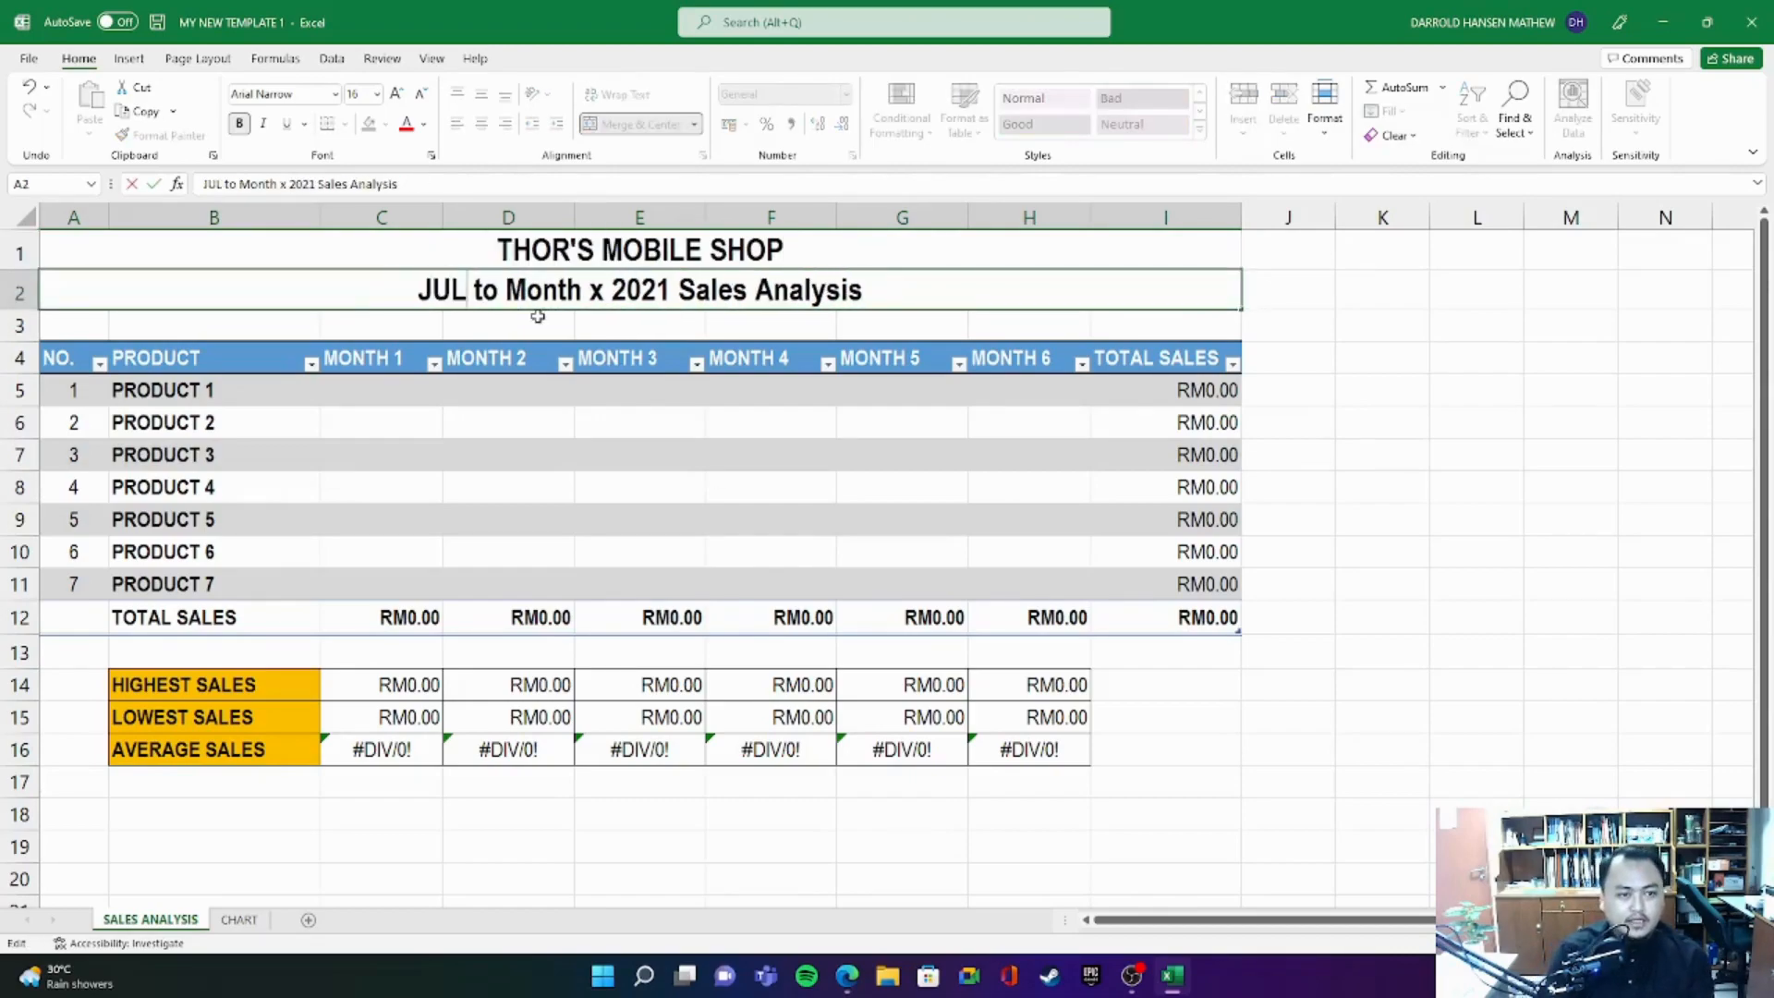
{"action": "key", "text": "BackSpace"}
{"action": "type", "text": "uly"}
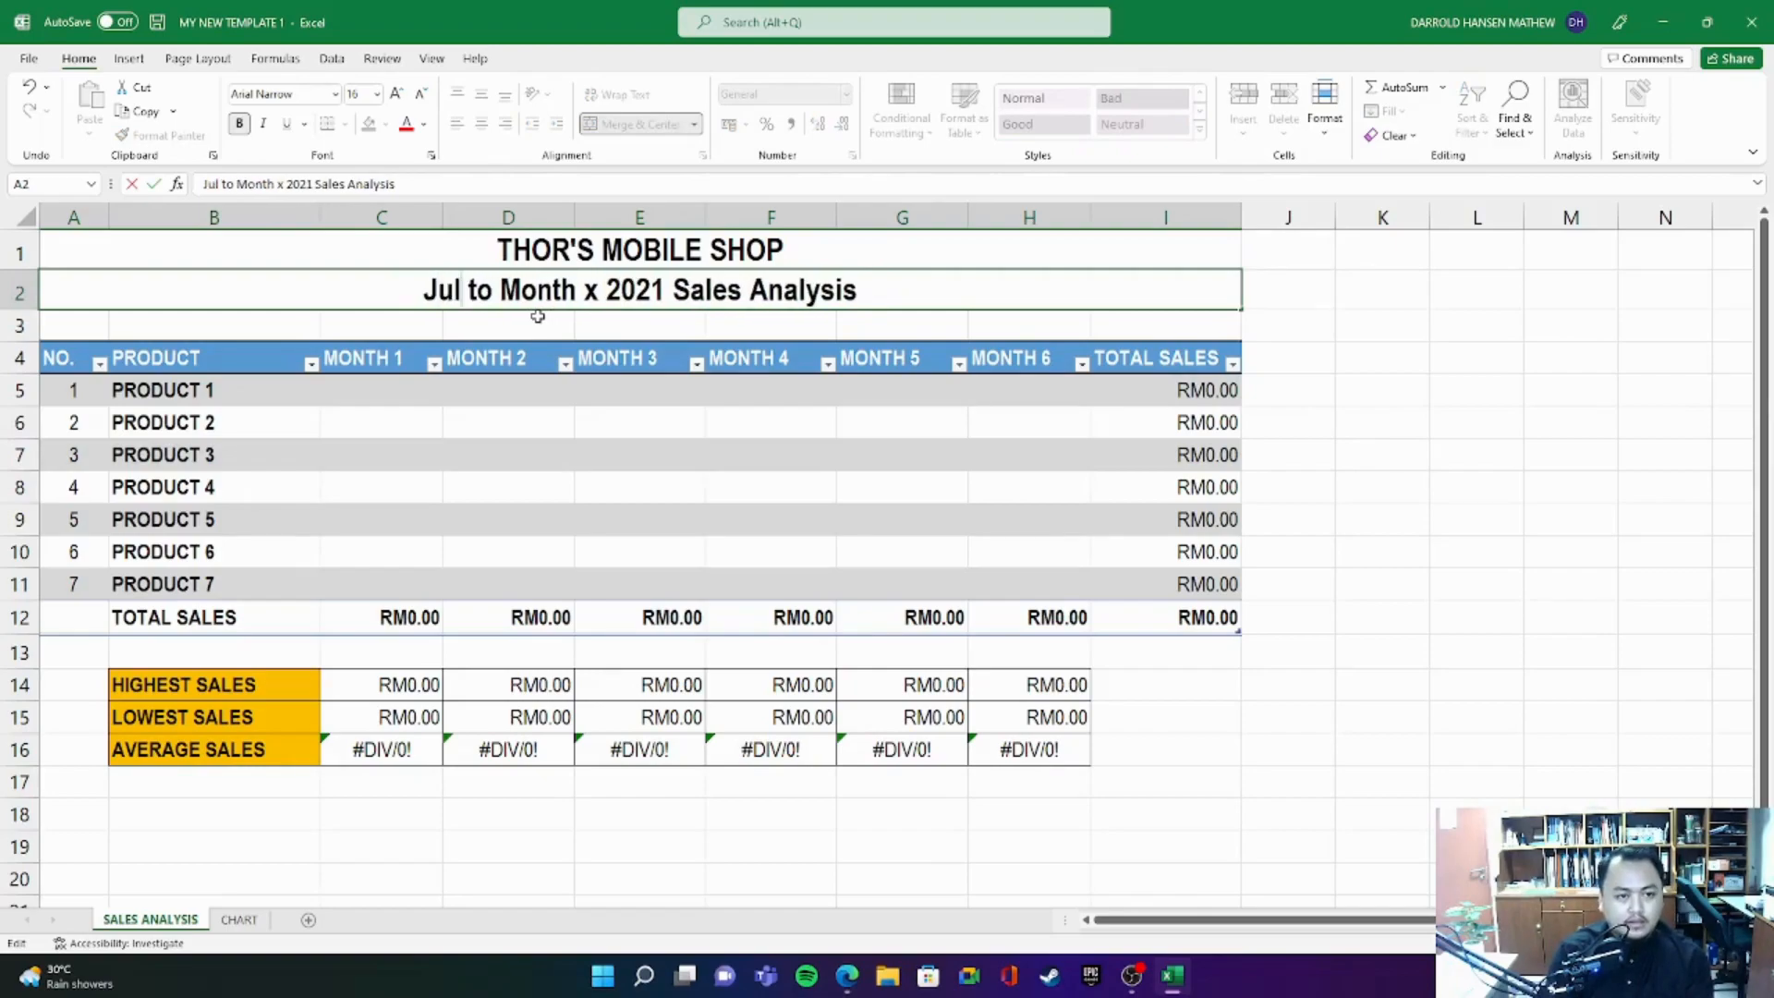
{"action": "double_click", "coordinate": [550, 294]}
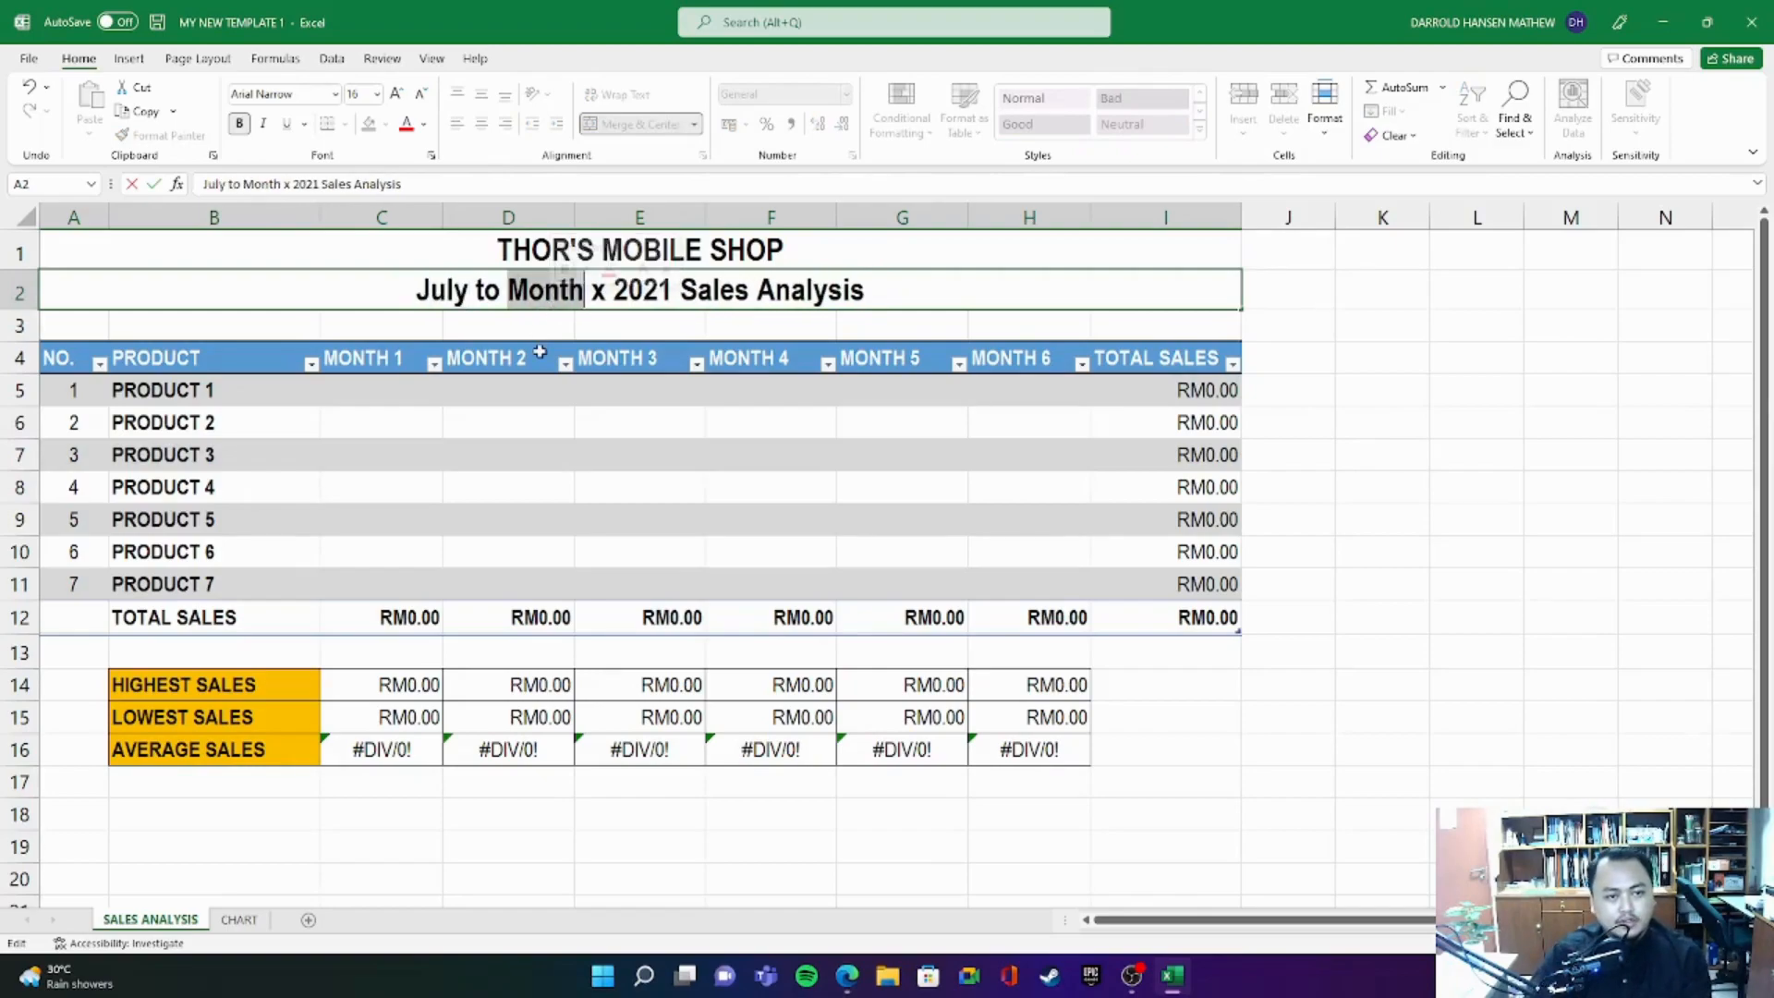
{"action": "type", "text": "Deceb"}
{"action": "key", "text": "BackSpace"}
{"action": "type", "text": "mber"}
{"action": "key", "text": "Delete"}
{"action": "key", "text": "Delete"}
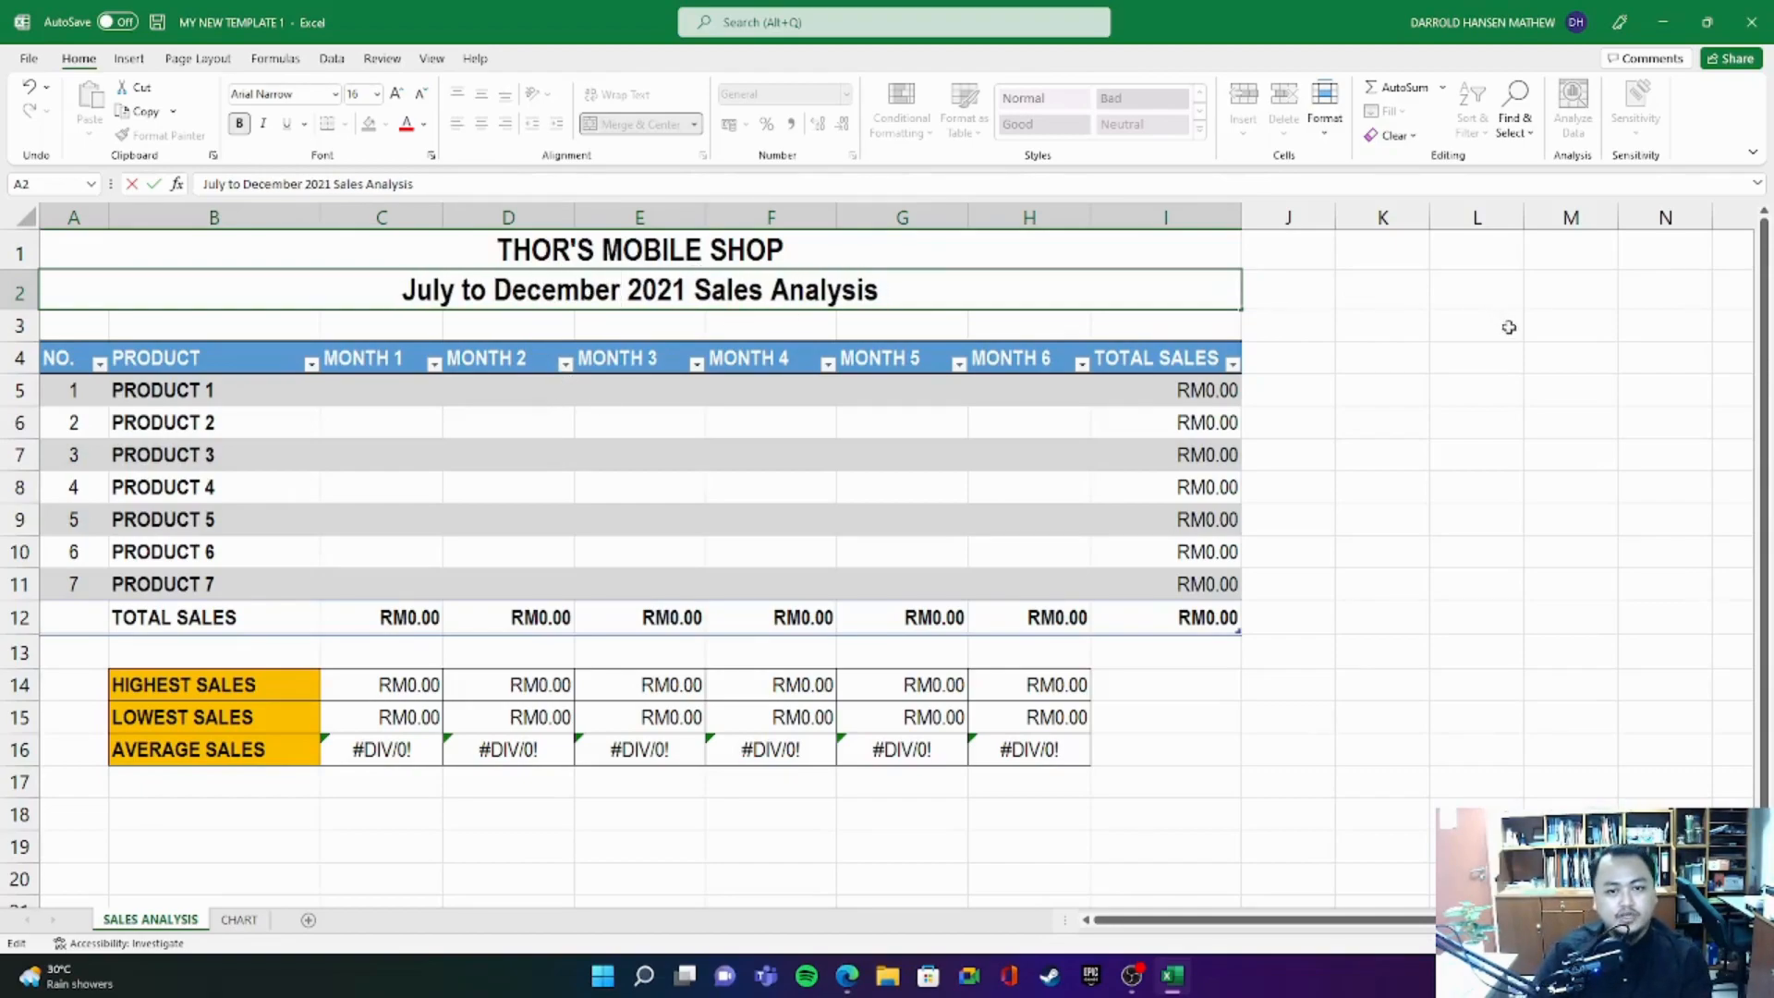
{"action": "left_click", "coordinate": [1504, 326]}
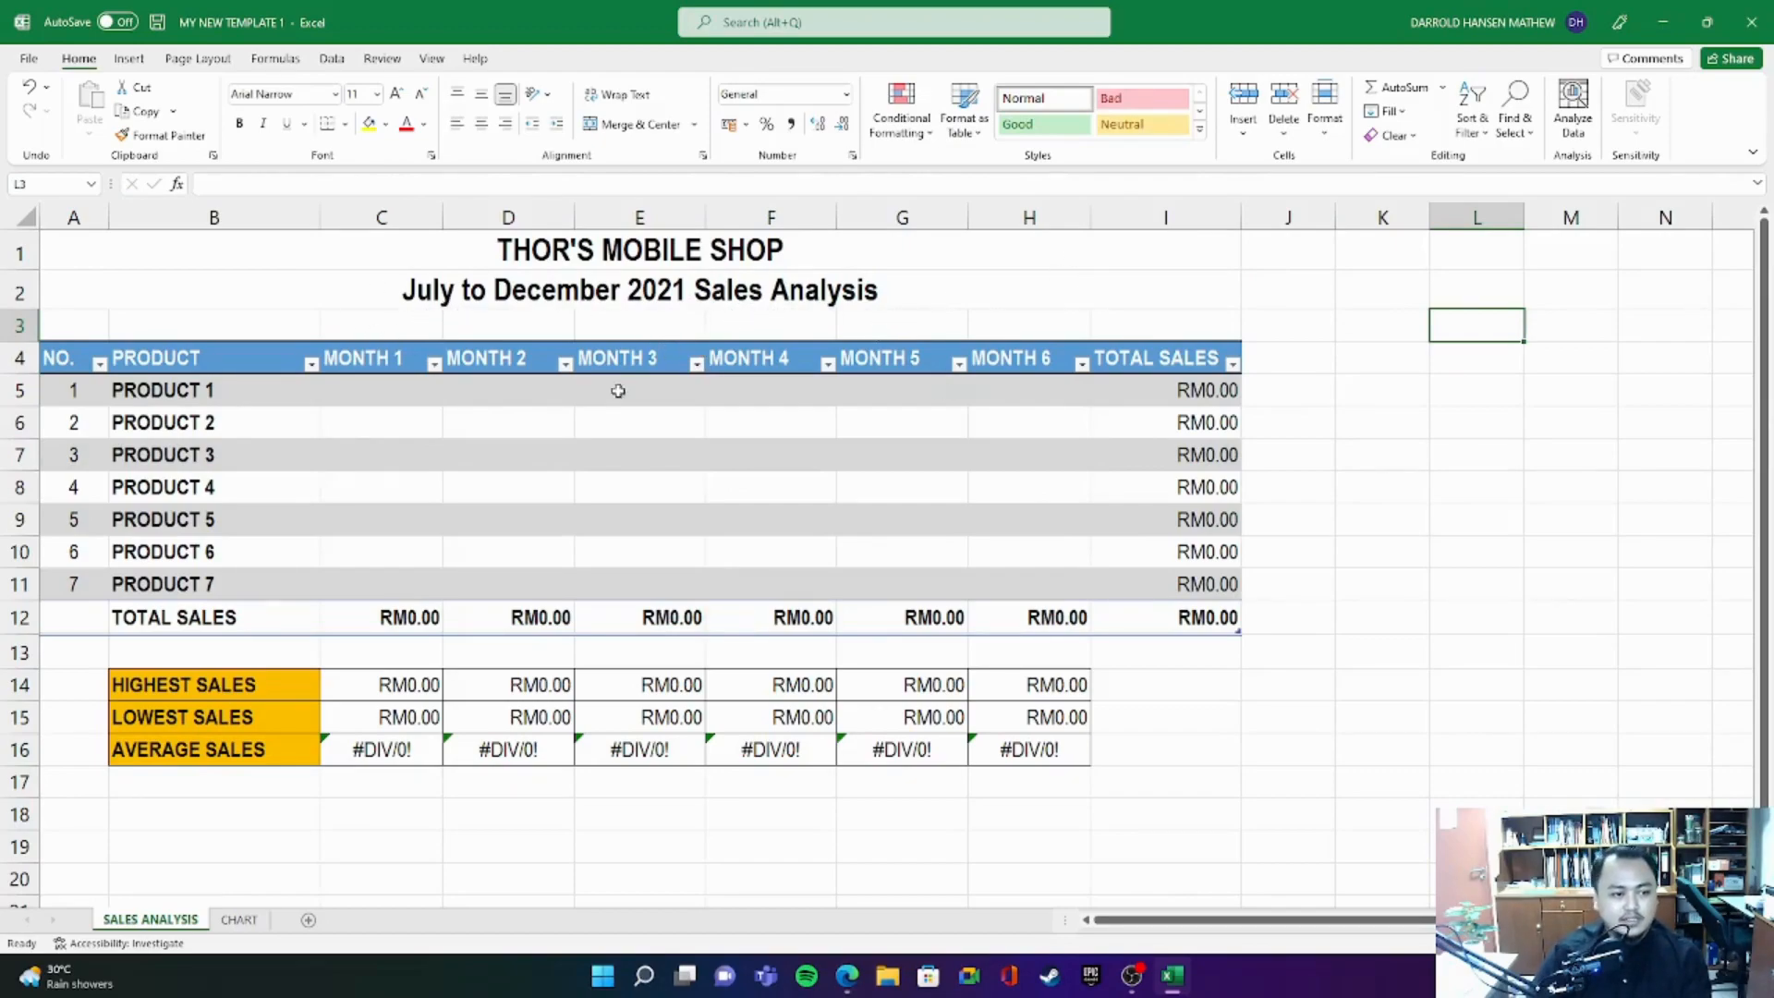
- Replace the first three month placeholders in the table header with JULY, AUGUST and SEPTEMBER
{"action": "left_click", "coordinate": [379, 357]}
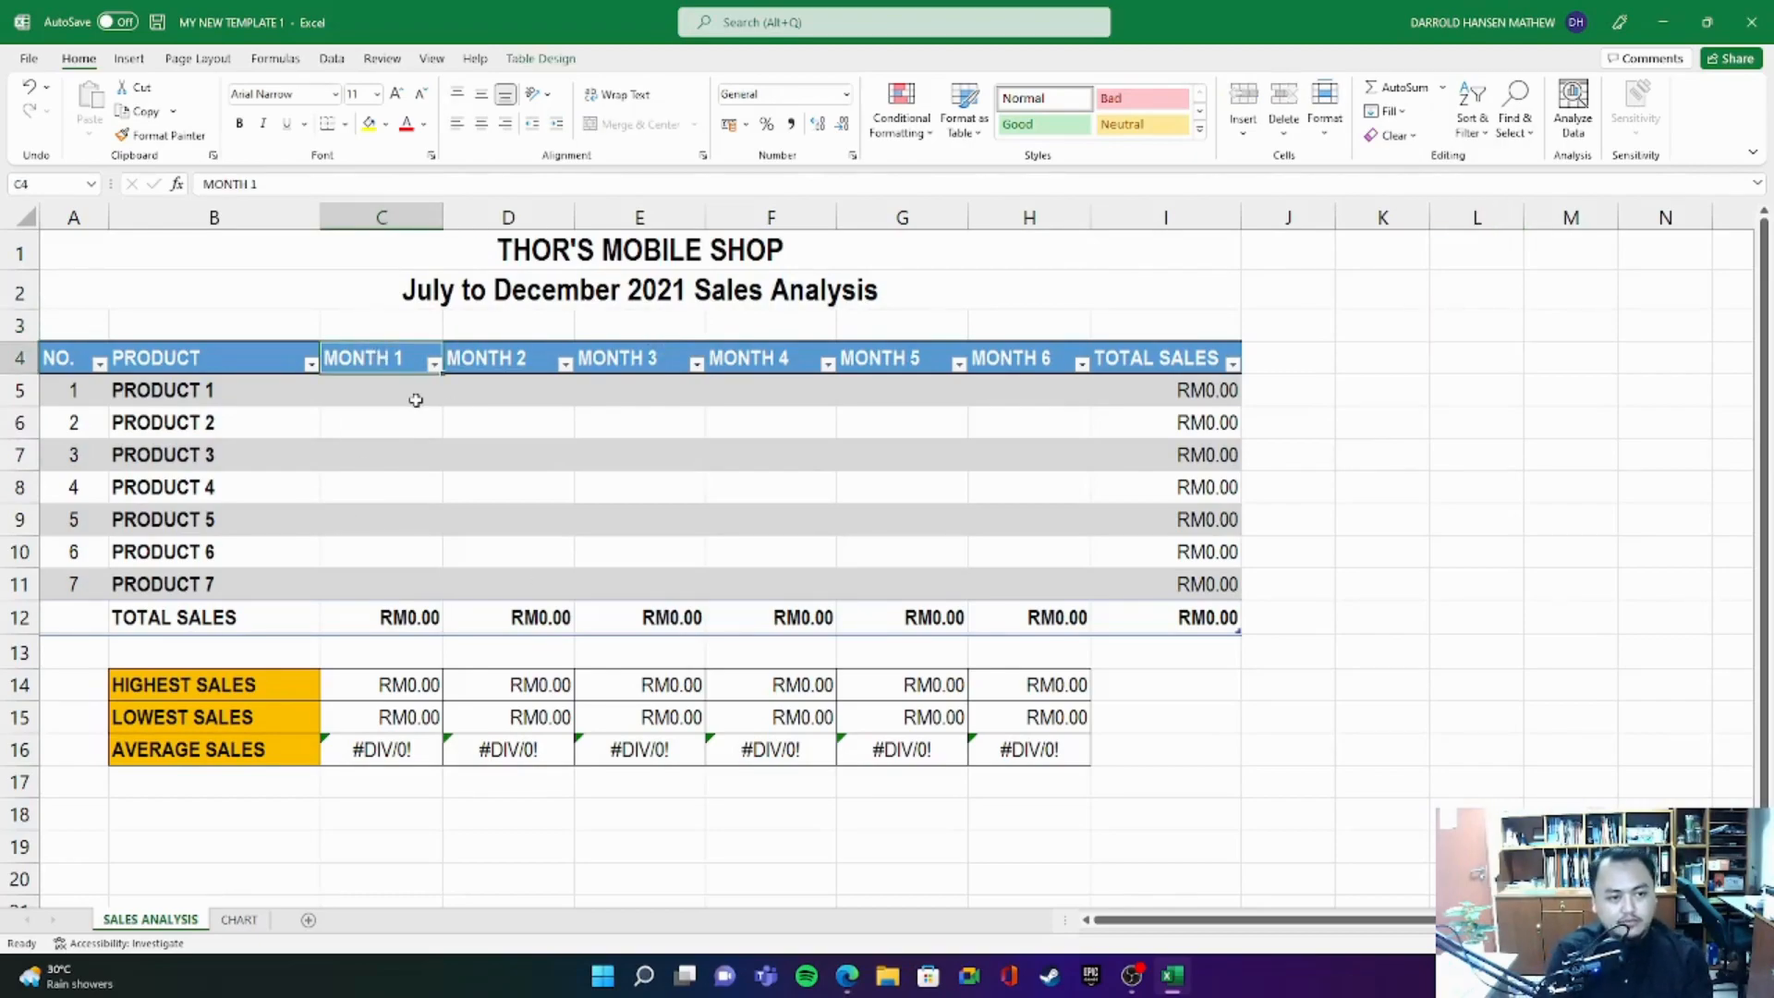
{"action": "type", "text": "ju"}
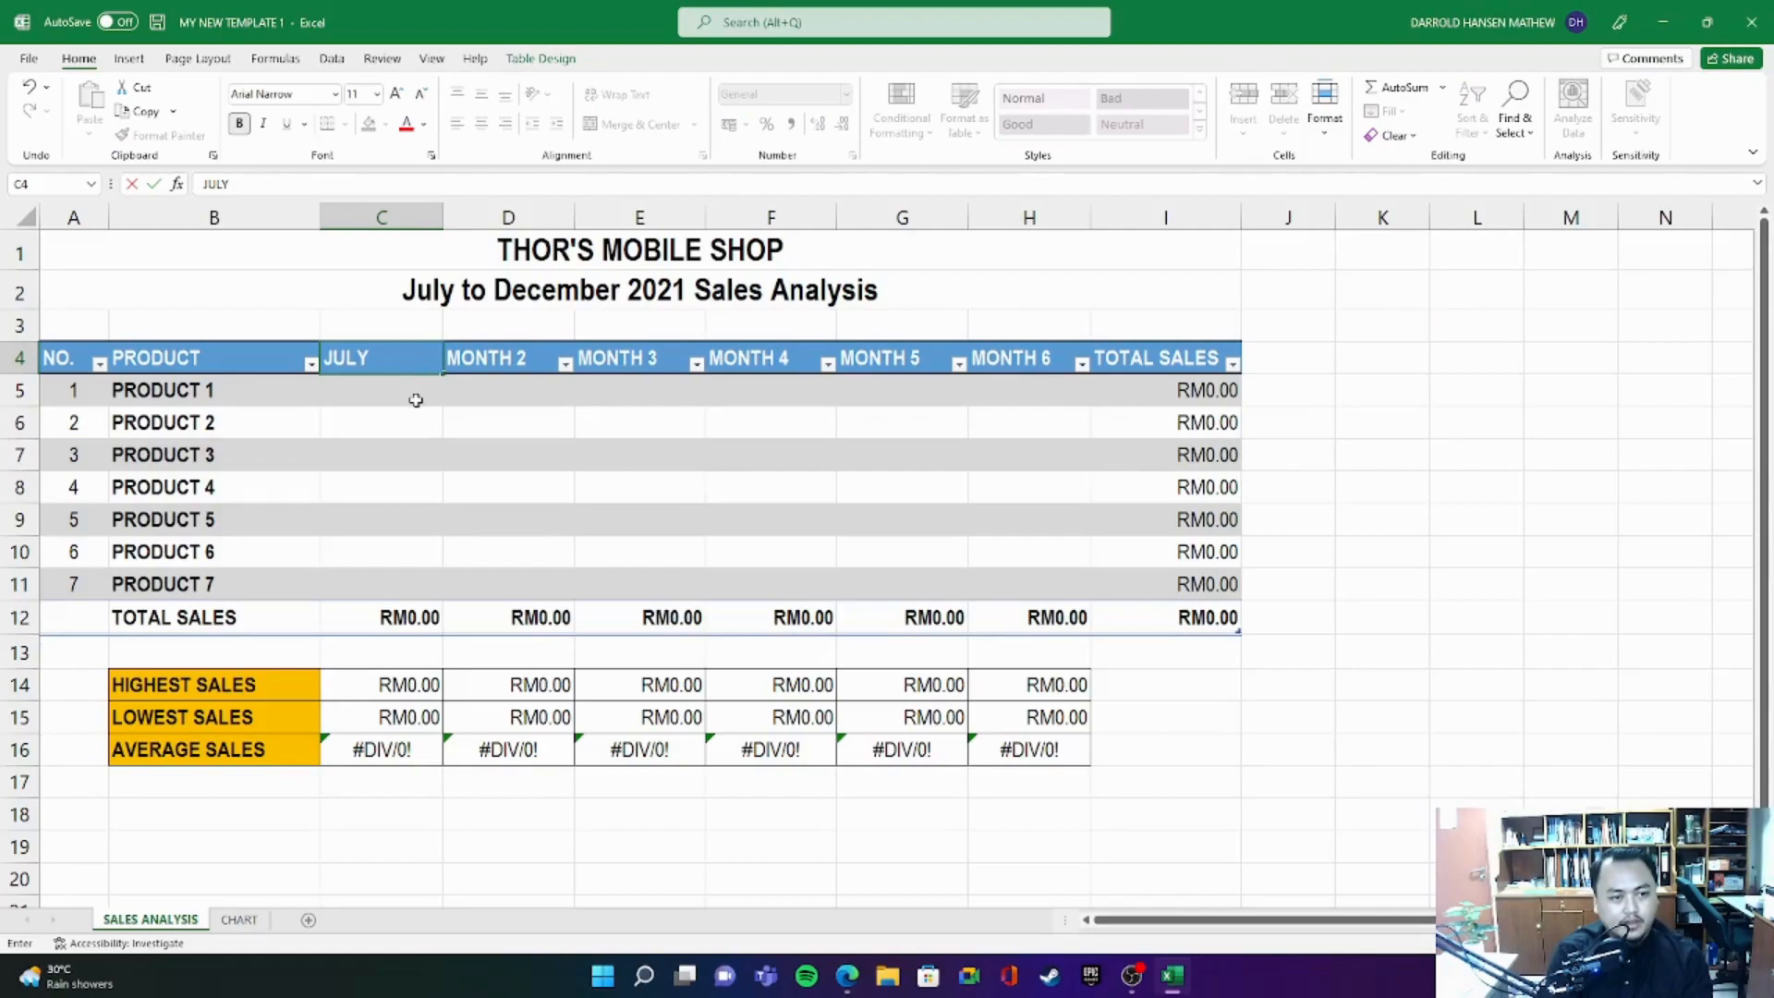
{"action": "key", "text": "Tab"}
{"action": "type", "text": "AUGUS"}
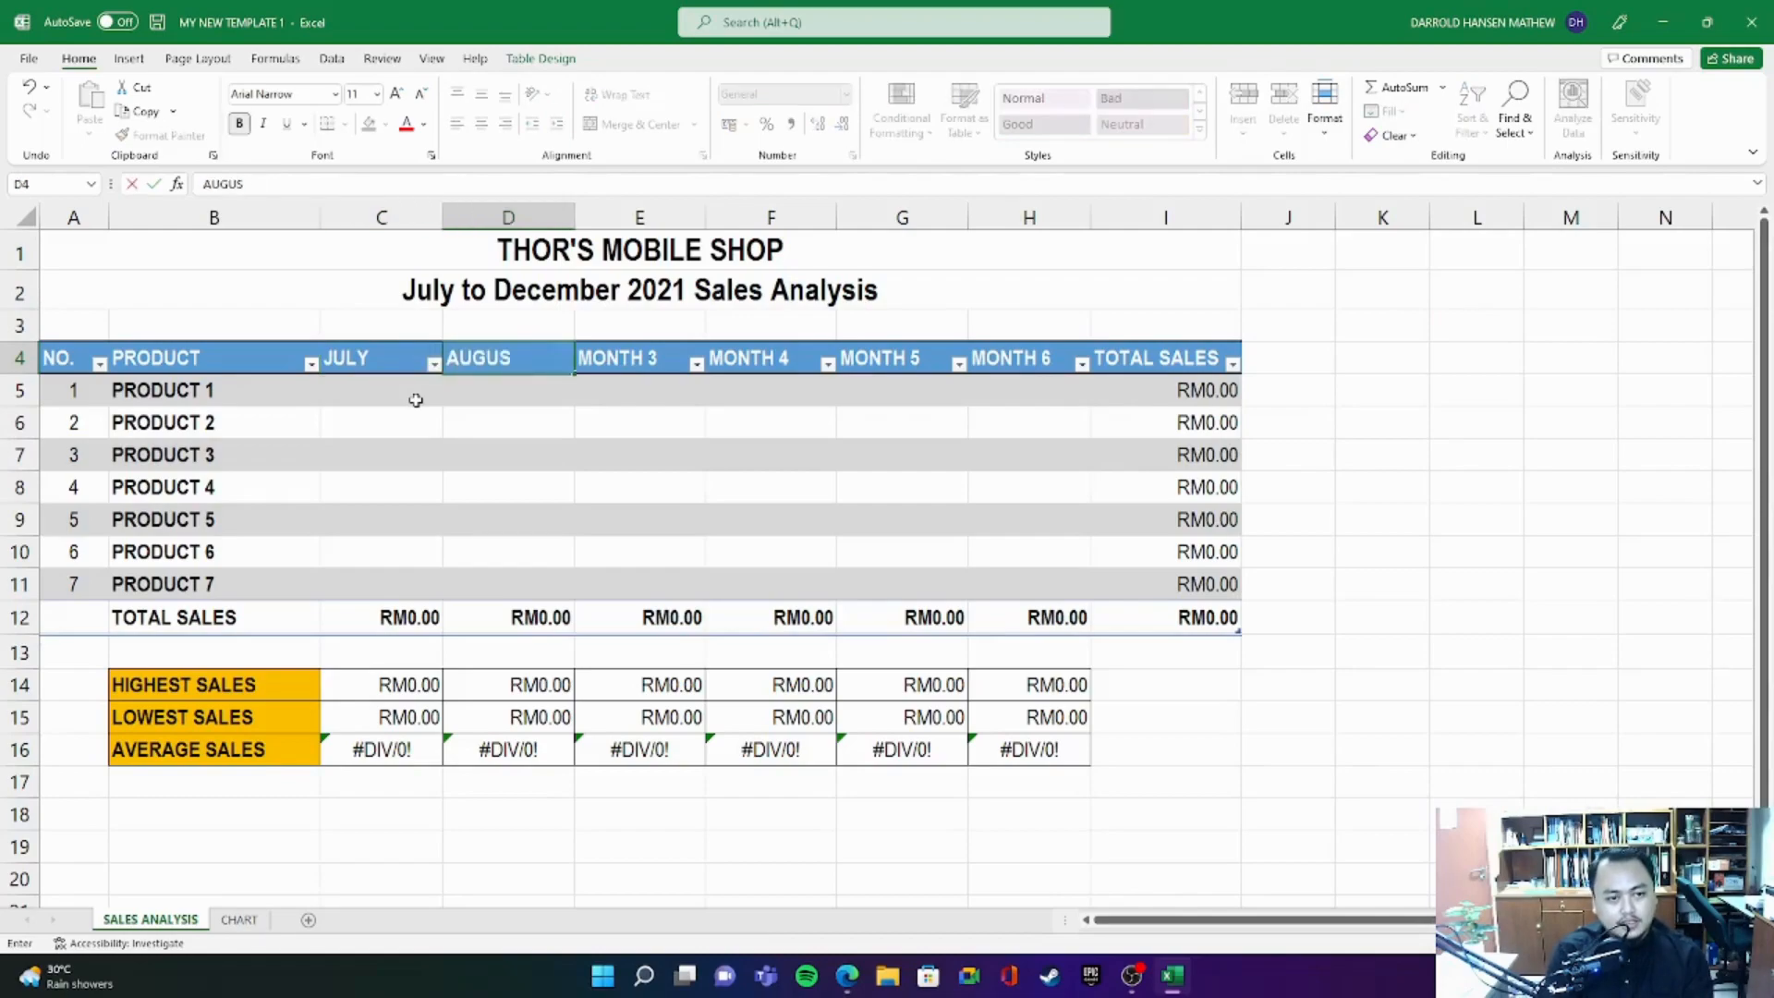
{"action": "key", "text": "Tab"}
{"action": "type", "text": "SEPTEMBER"}
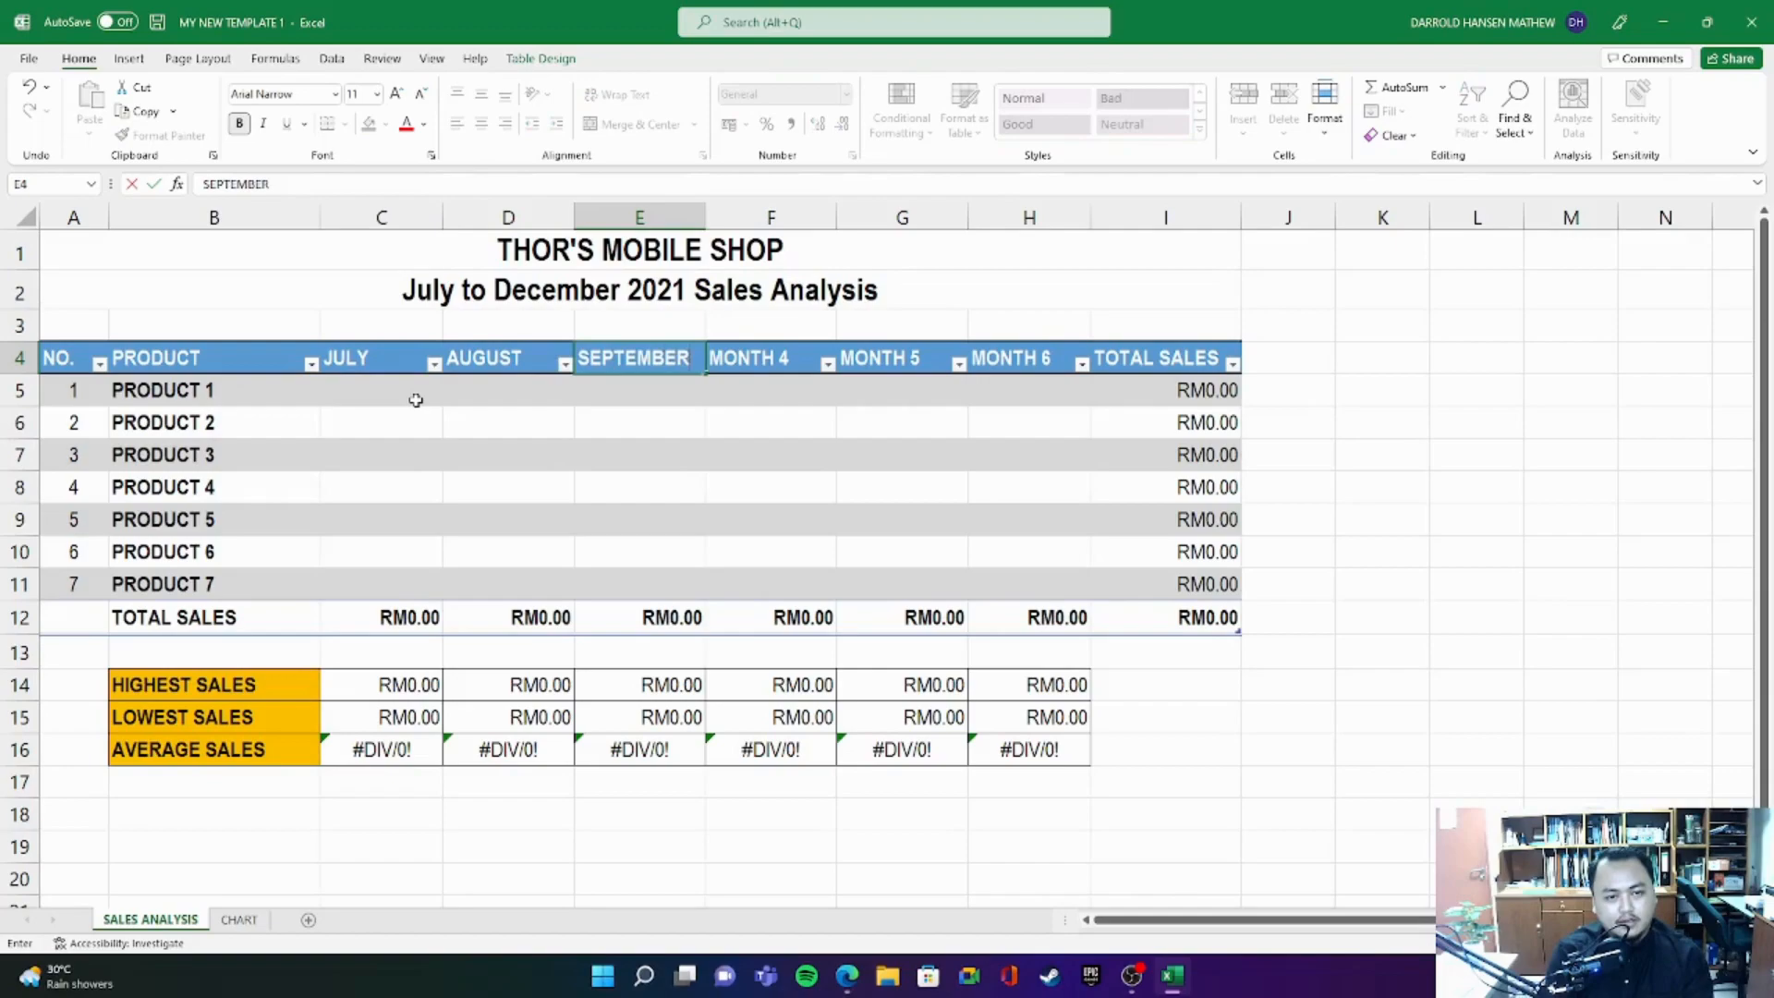
- Replace the MONTH 4, MONTH 5 and MONTH 6 headers with OCTOBER, NOVEMBER and DECEMBER
{"action": "key", "text": "Tab"}
{"action": "type", "text": "OCTOBER"}
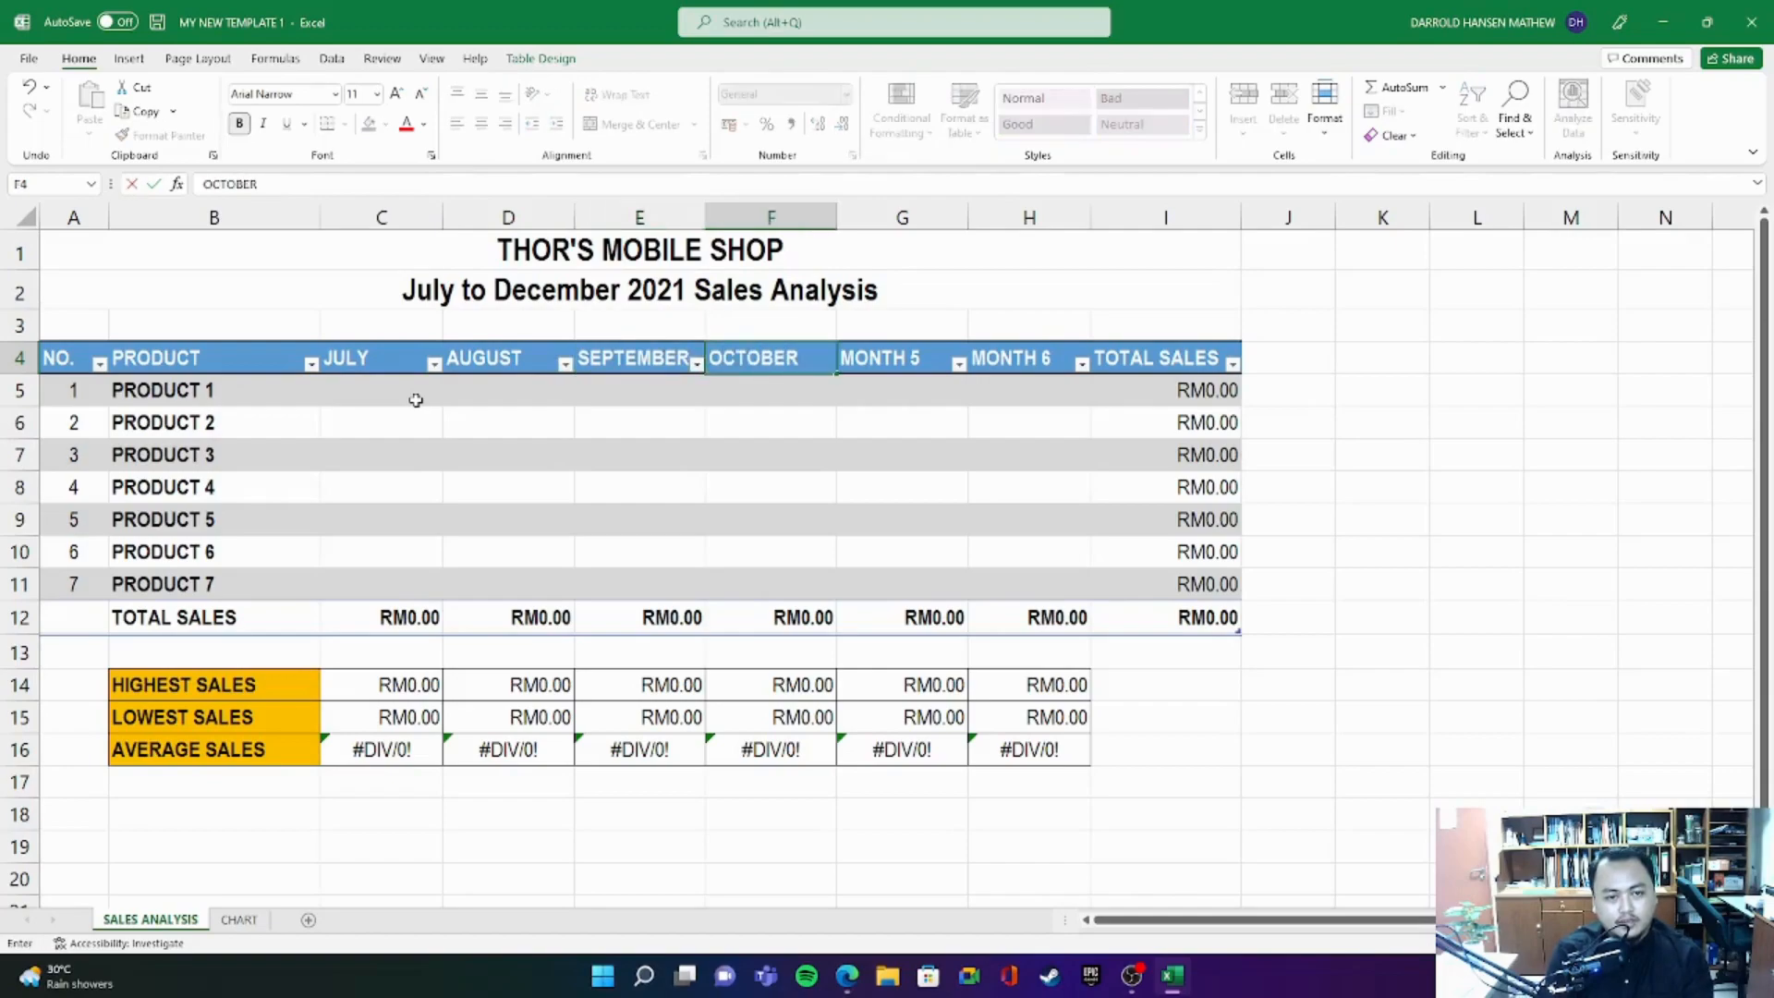
{"action": "key", "text": "Tab"}
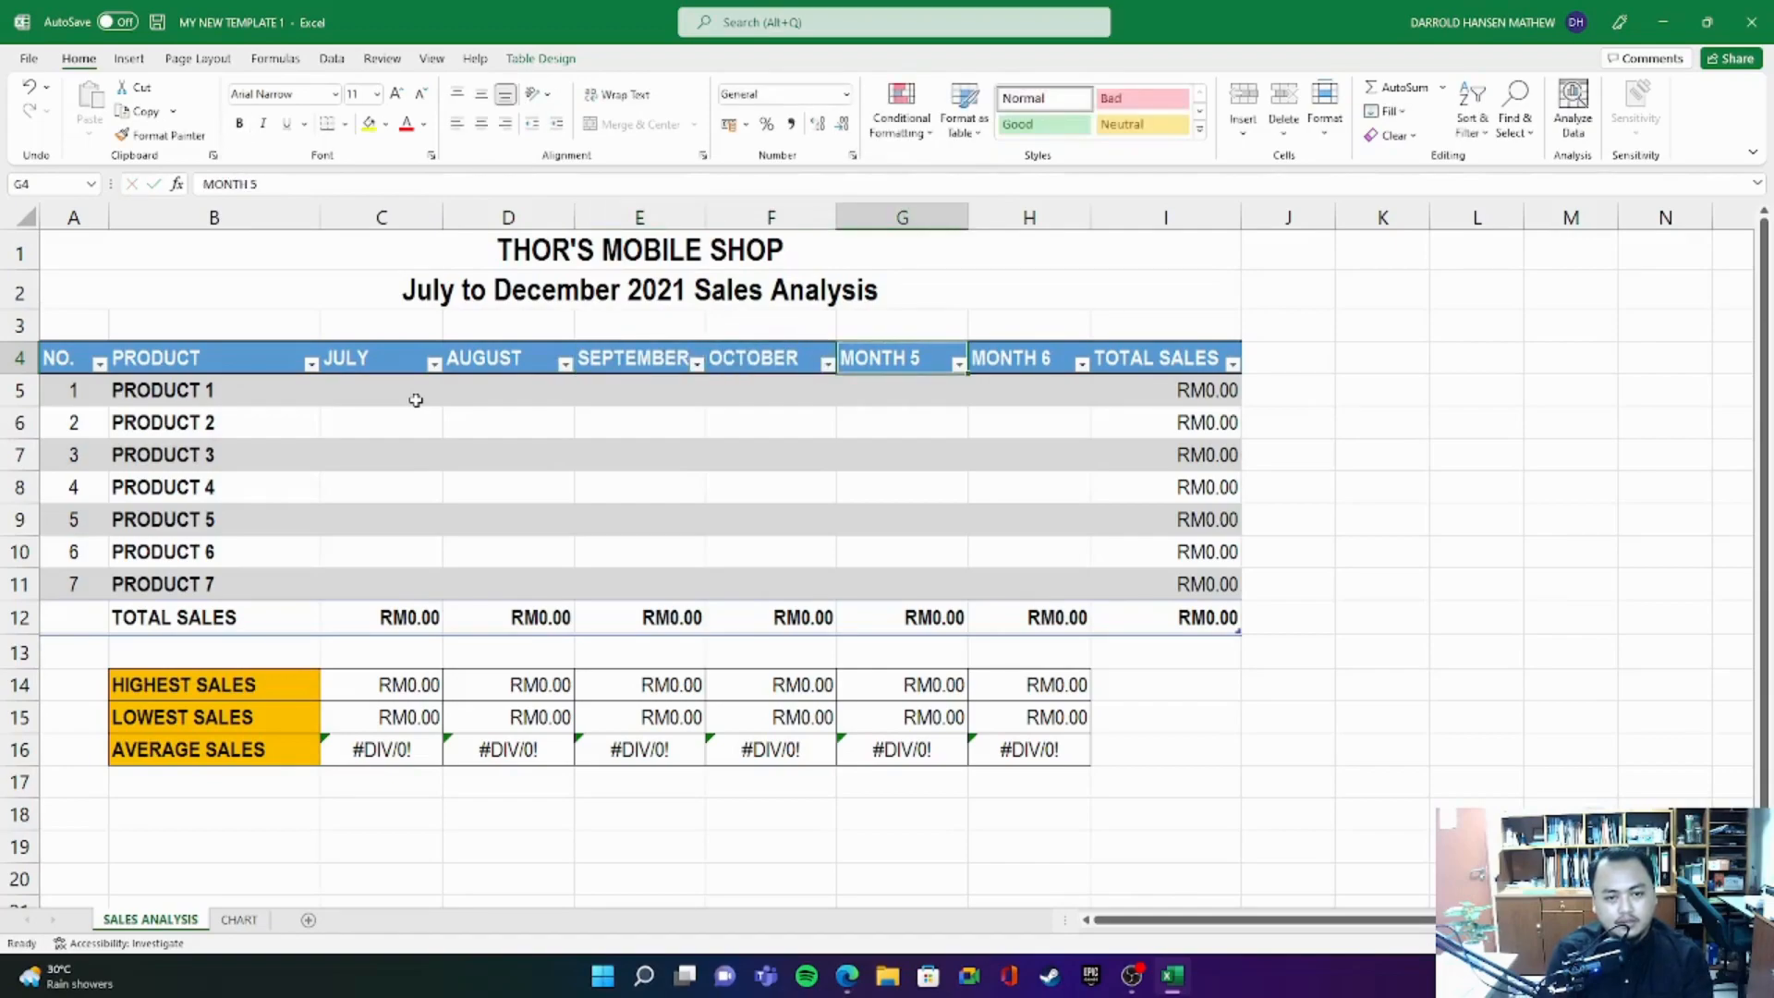
{"action": "type", "text": "NOVEMBER"}
{"action": "key", "text": "Tab"}
{"action": "type", "text": "A"}
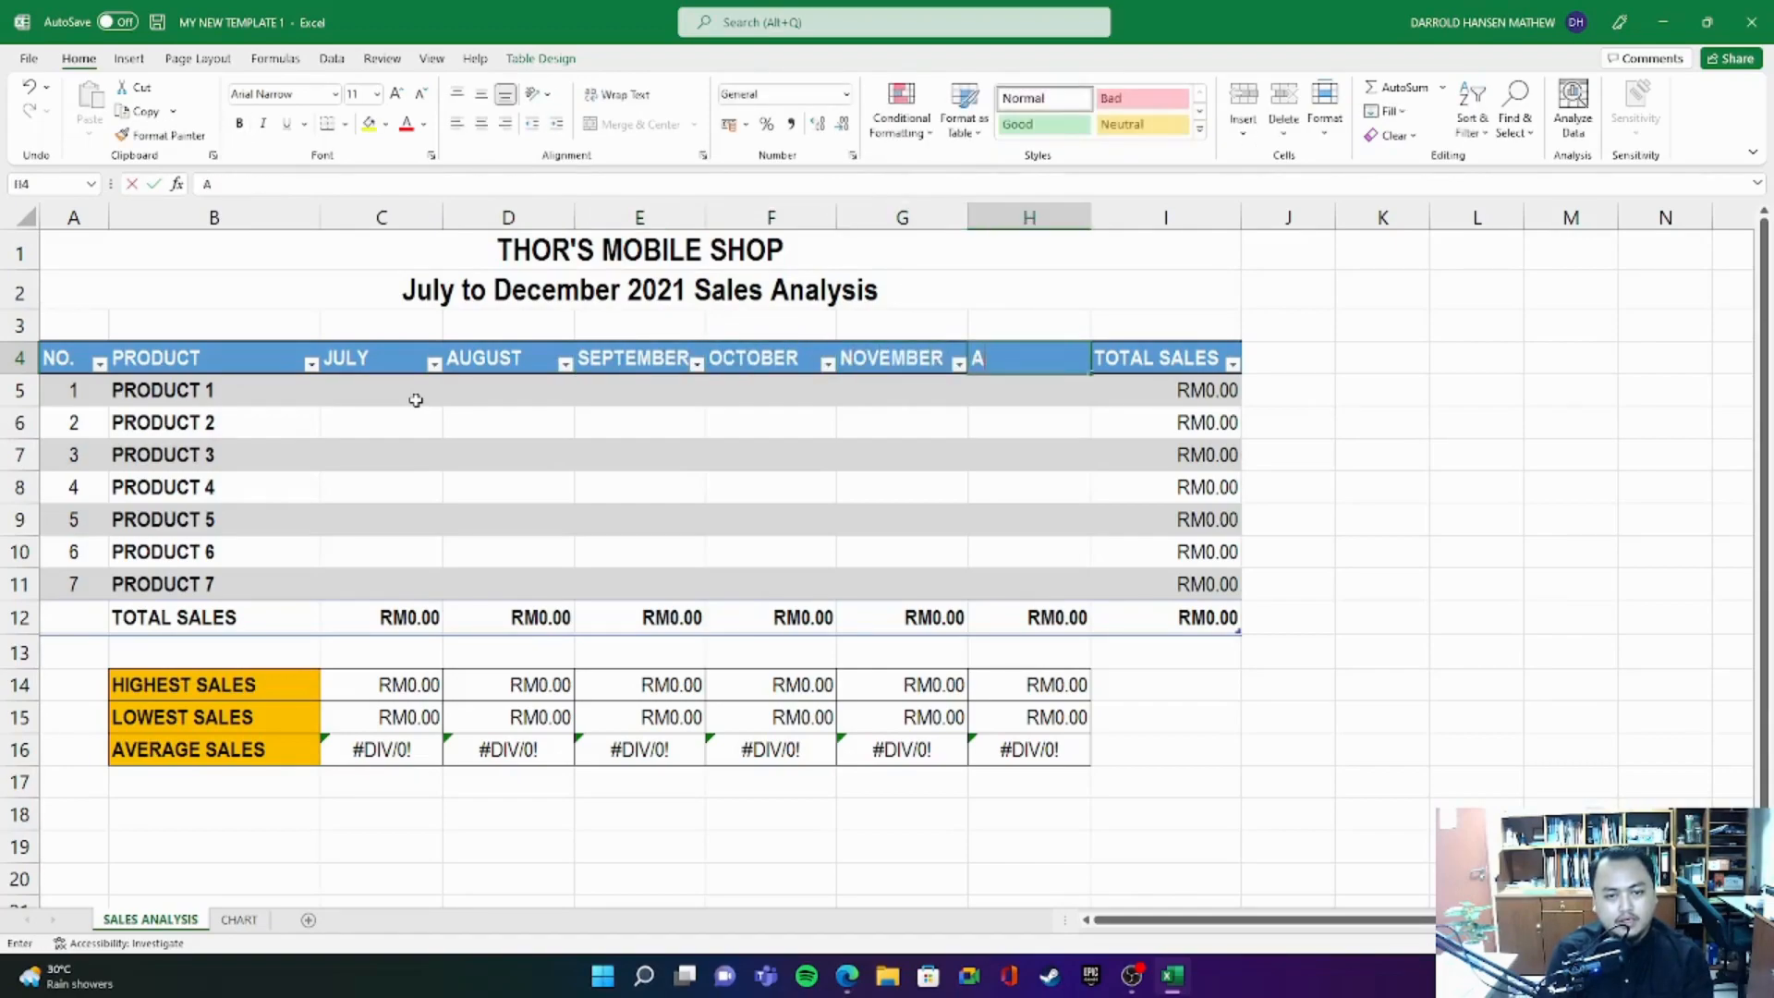
{"action": "key", "text": "BackSpace"}
{"action": "type", "text": "DECEMBER"}
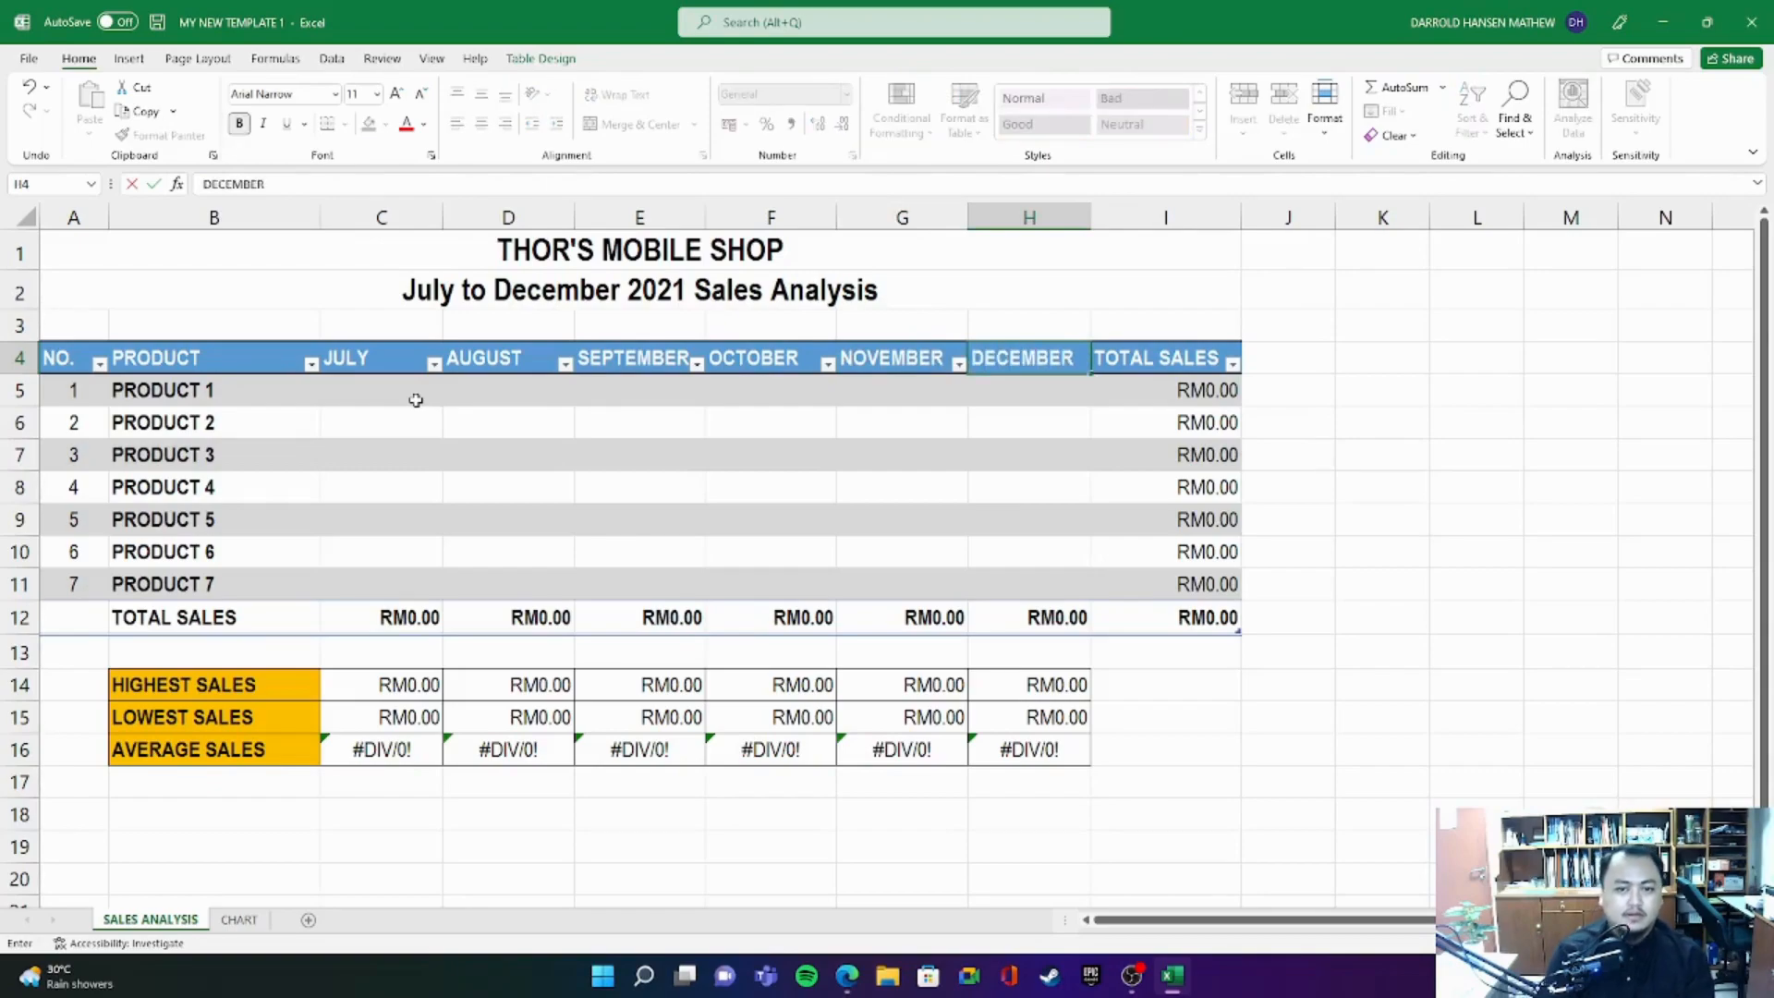
{"action": "left_click", "coordinate": [1416, 430]}
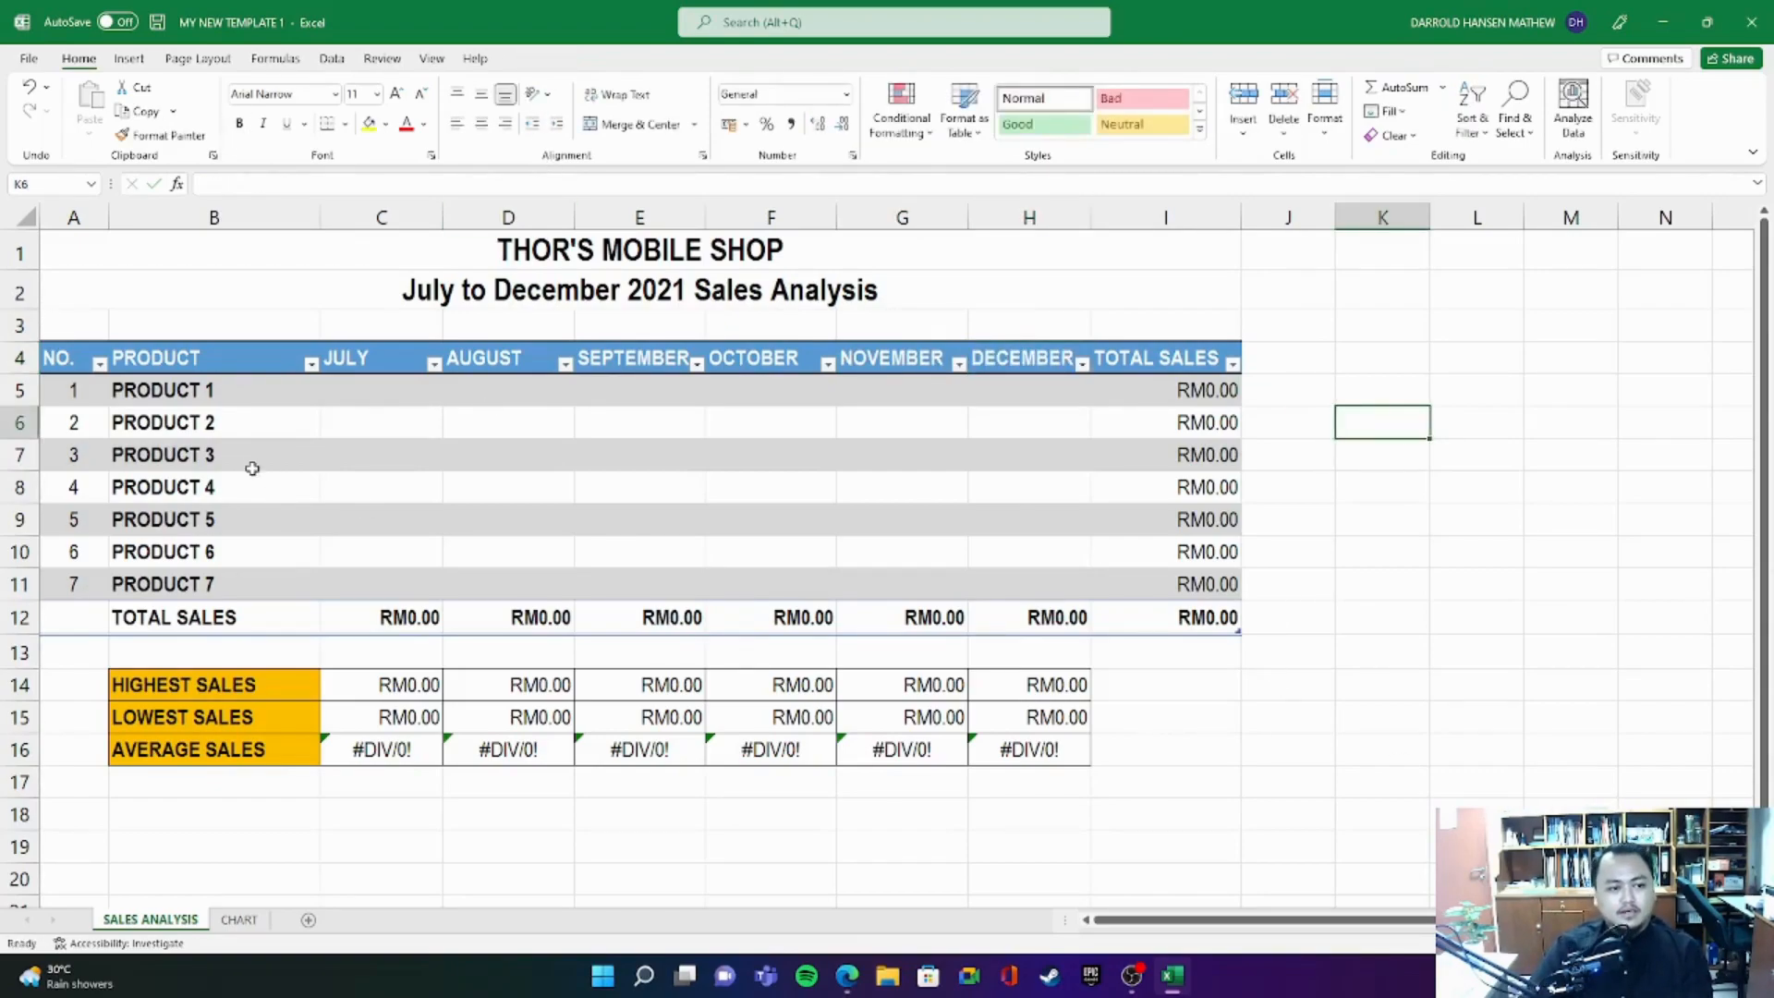
- Look over the seven product placeholders in B5 to B11
{"action": "left_click_drag", "start_coordinate": [210, 389], "coordinate": [246, 582]}
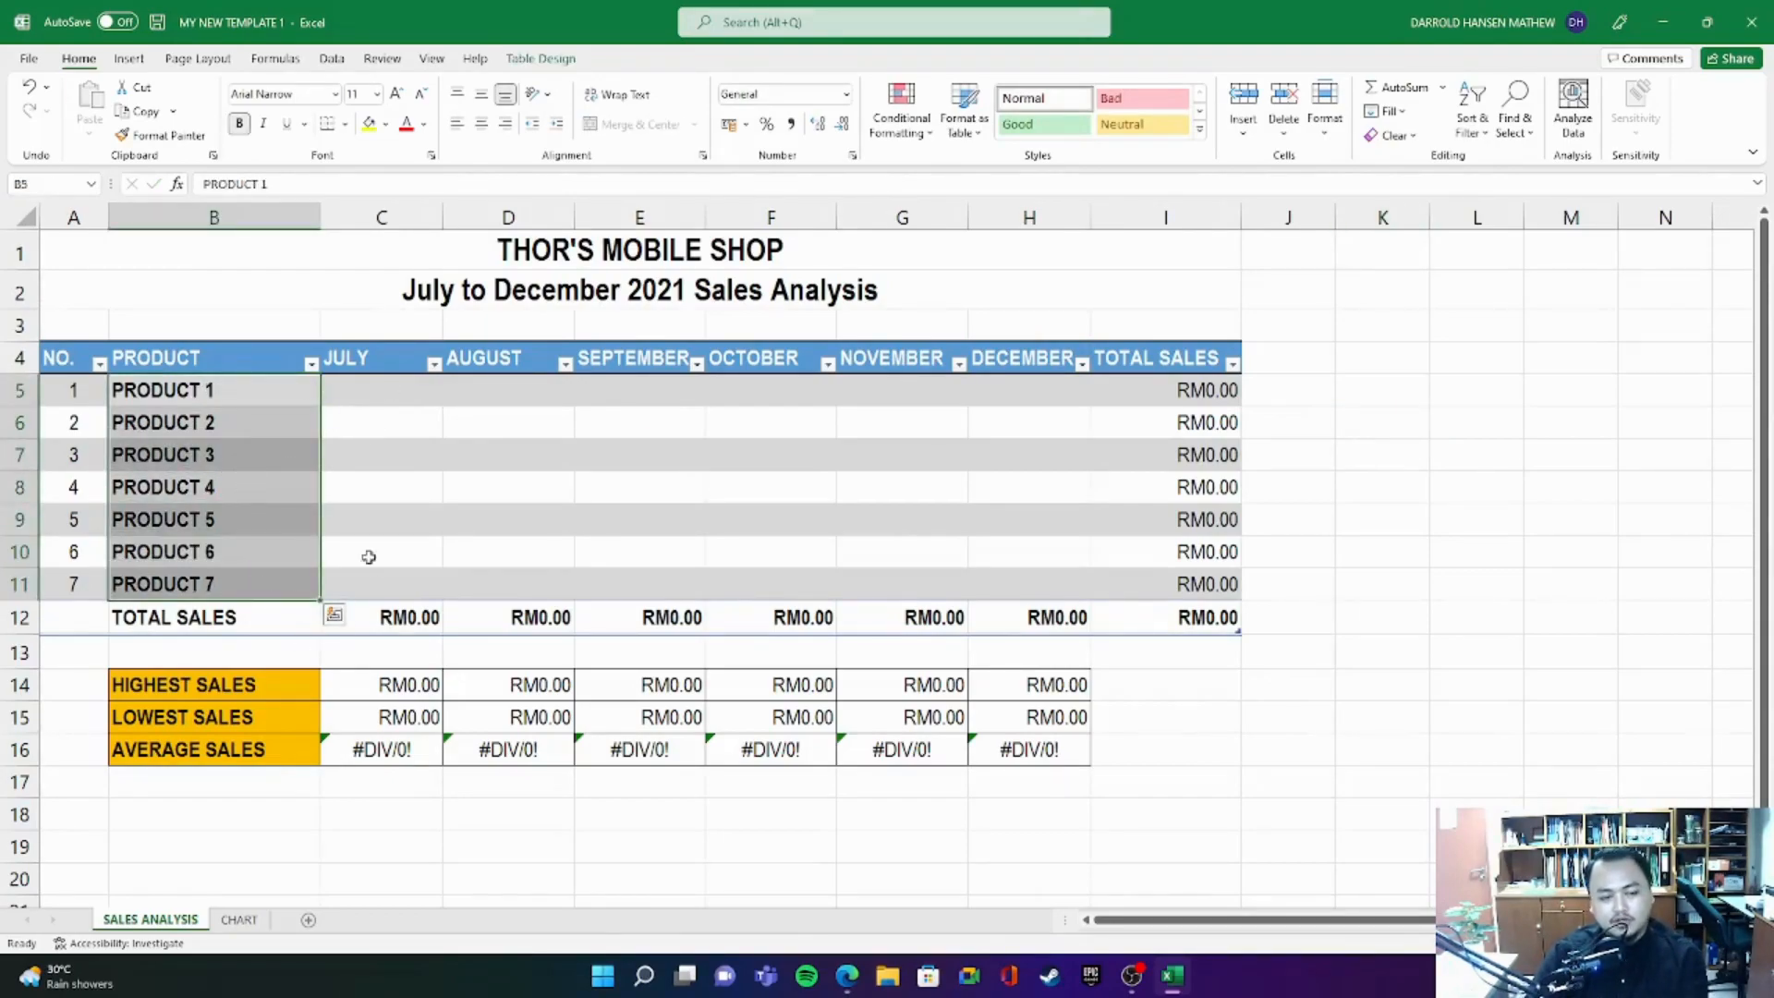
{"action": "left_click", "coordinate": [238, 399]}
{"action": "left_click", "coordinate": [264, 428]}
{"action": "left_click", "coordinate": [230, 484]}
{"action": "left_click", "coordinate": [229, 552]}
{"action": "left_click", "coordinate": [231, 578]}
- Replace the PRODUCT 1 and PRODUCT 2 placeholders with Bluetooth Speaker and Bluetooth Headset
{"action": "left_click", "coordinate": [222, 388]}
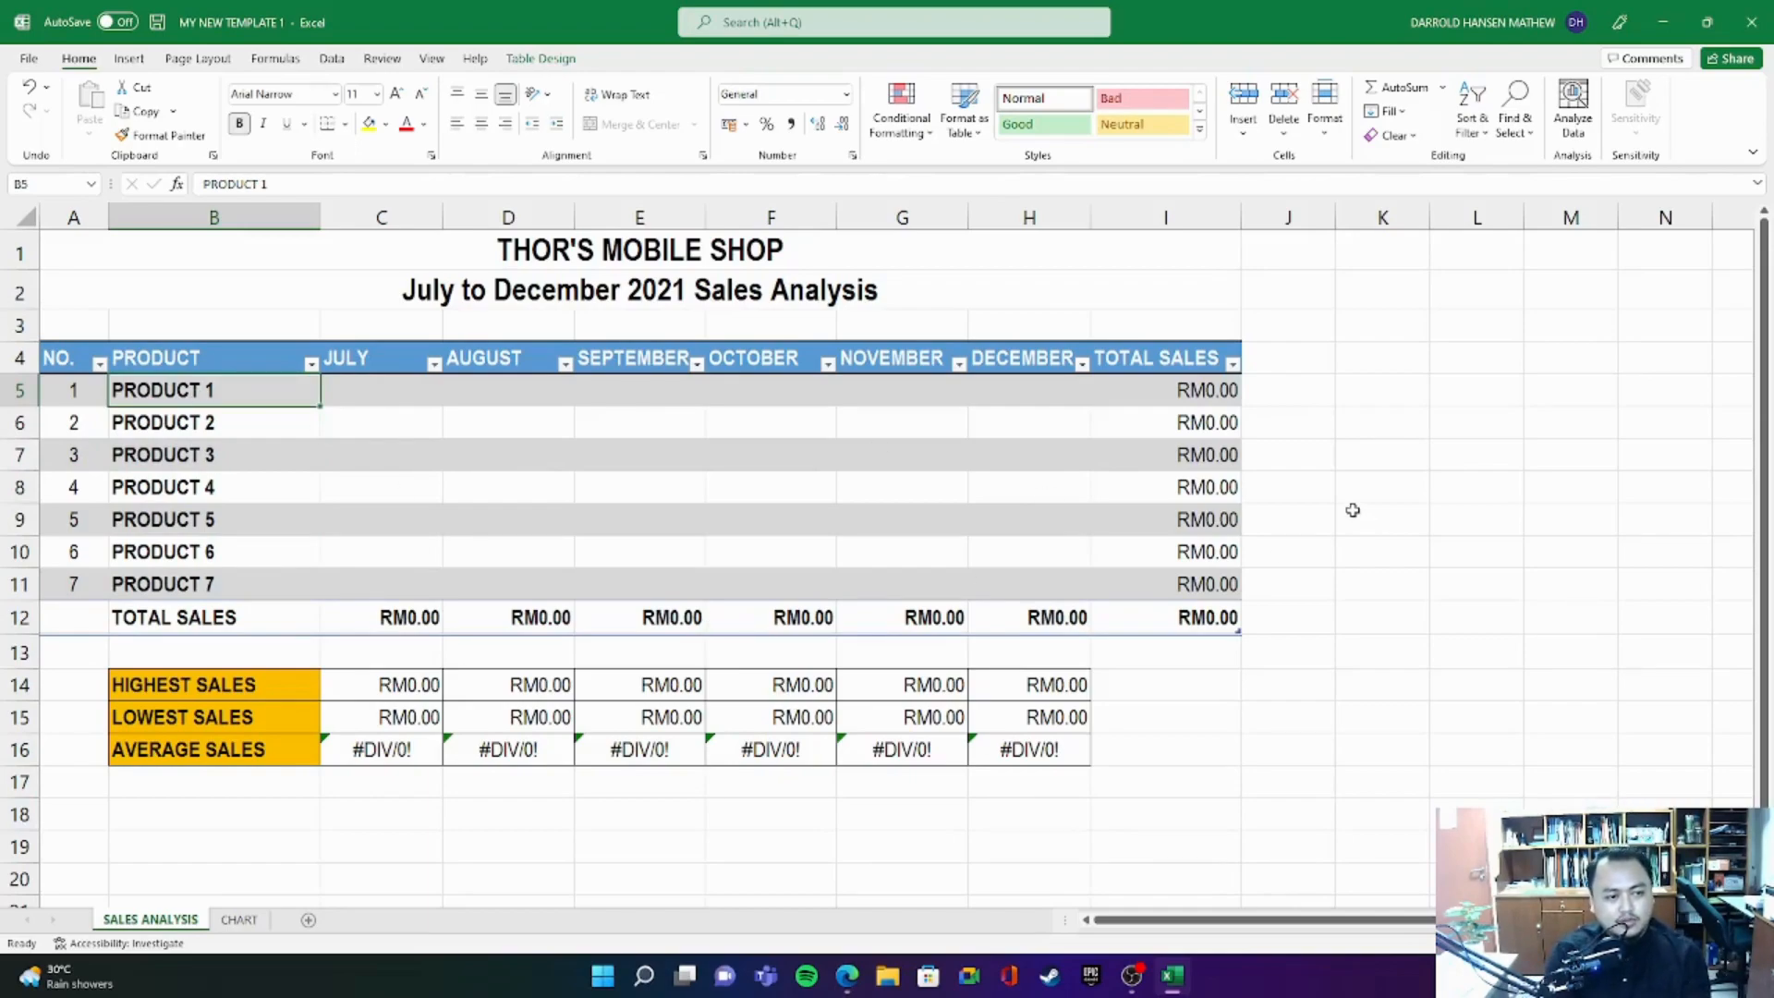
{"action": "type", "text": "Bluetooth Speaker"}
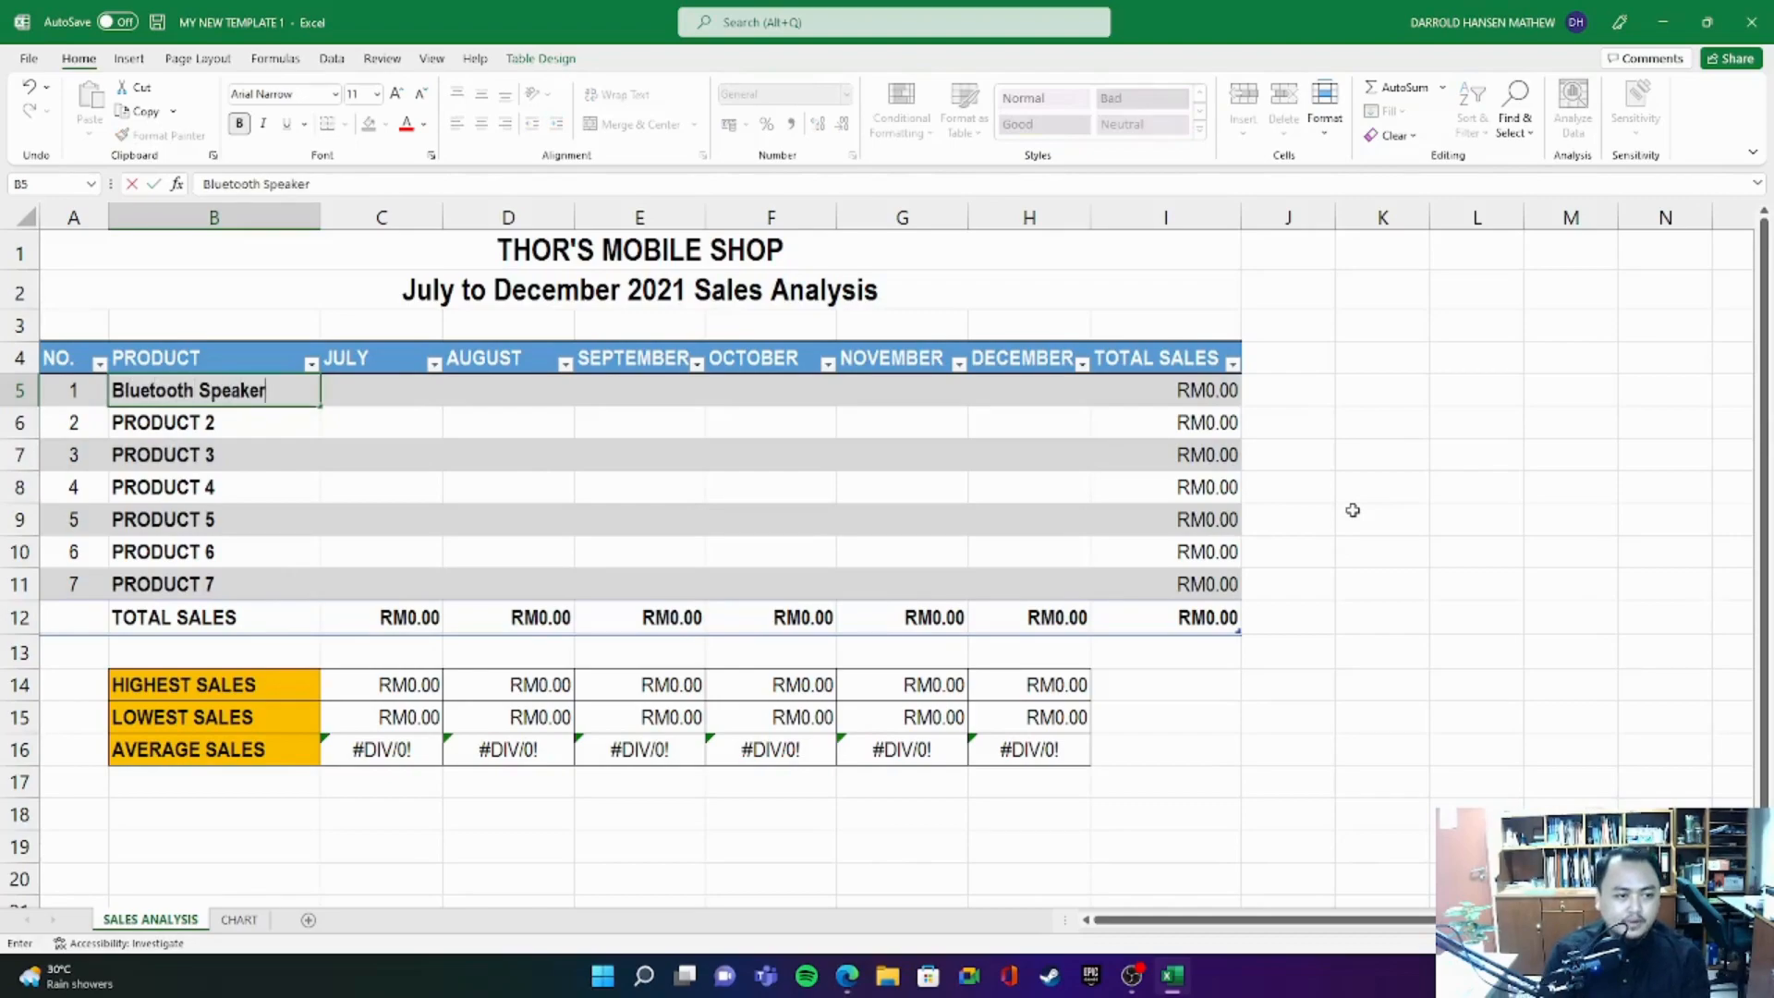
{"action": "key", "text": "Return"}
{"action": "type", "text": "Bluetooth Head"}
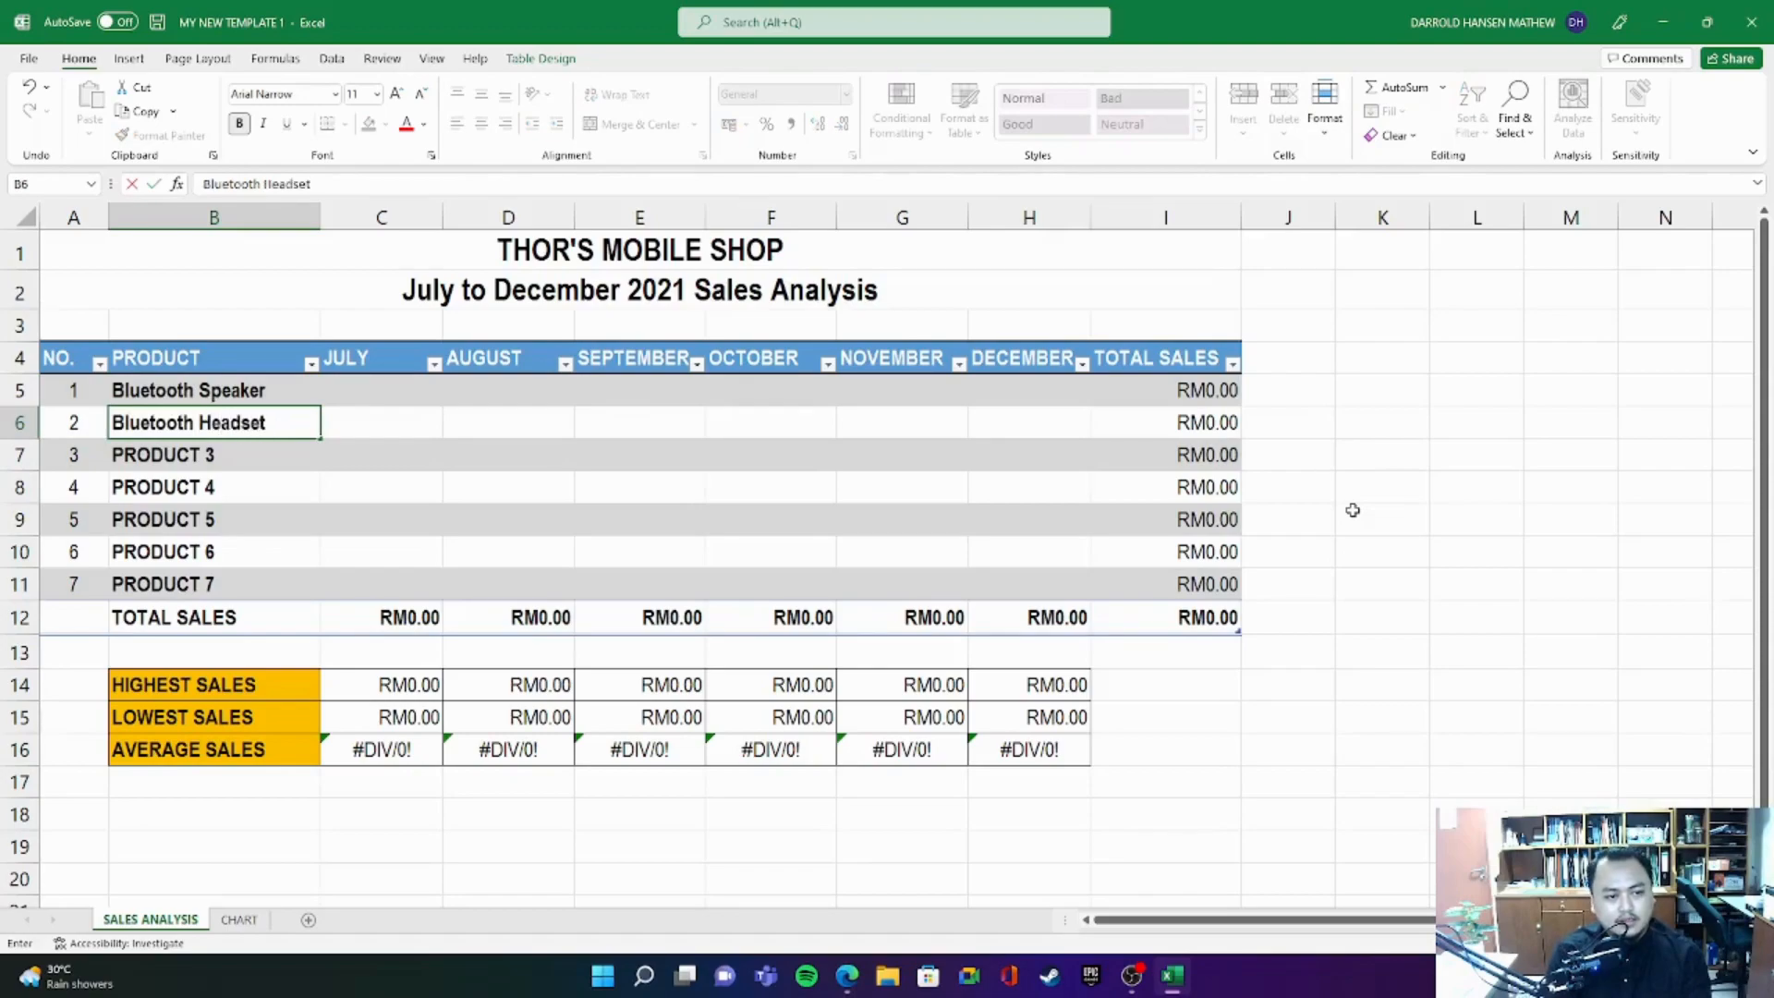
{"action": "type", "text": "set"}
{"action": "key", "text": "Return"}
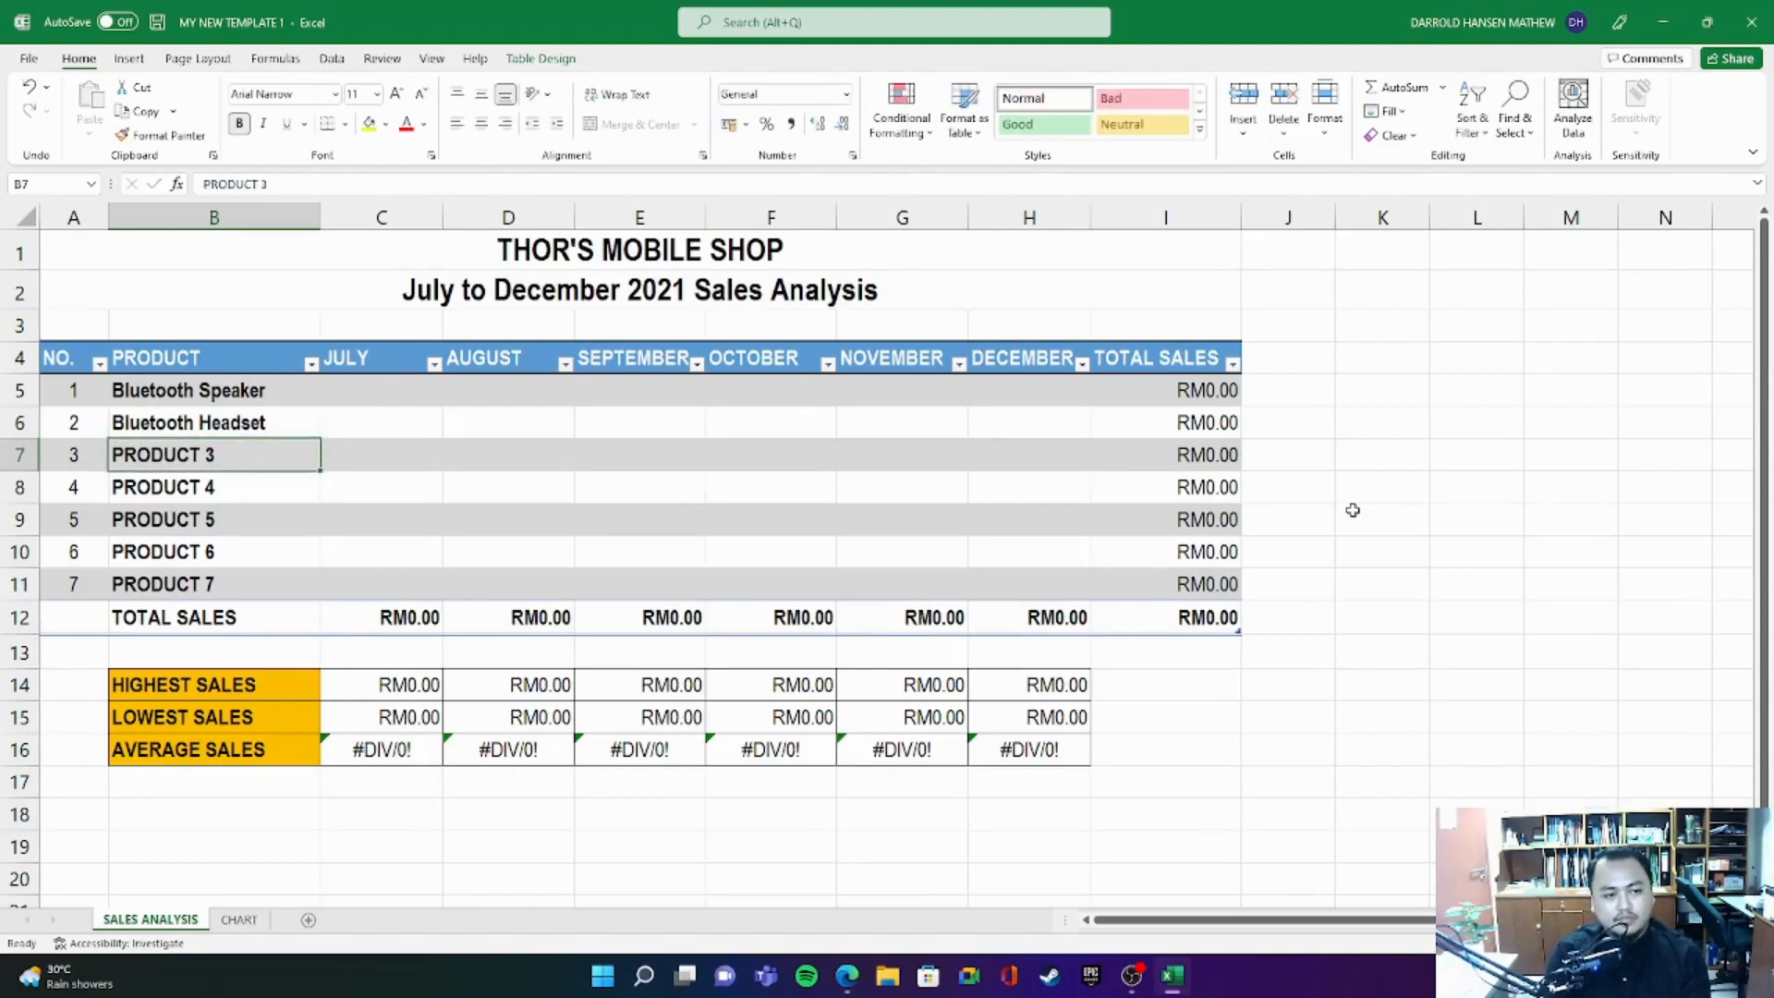
- Replace the PRODUCT 3 and PRODUCT 4 placeholders with Screen Protectors and Chargers
{"action": "type", "text": "Scree"}
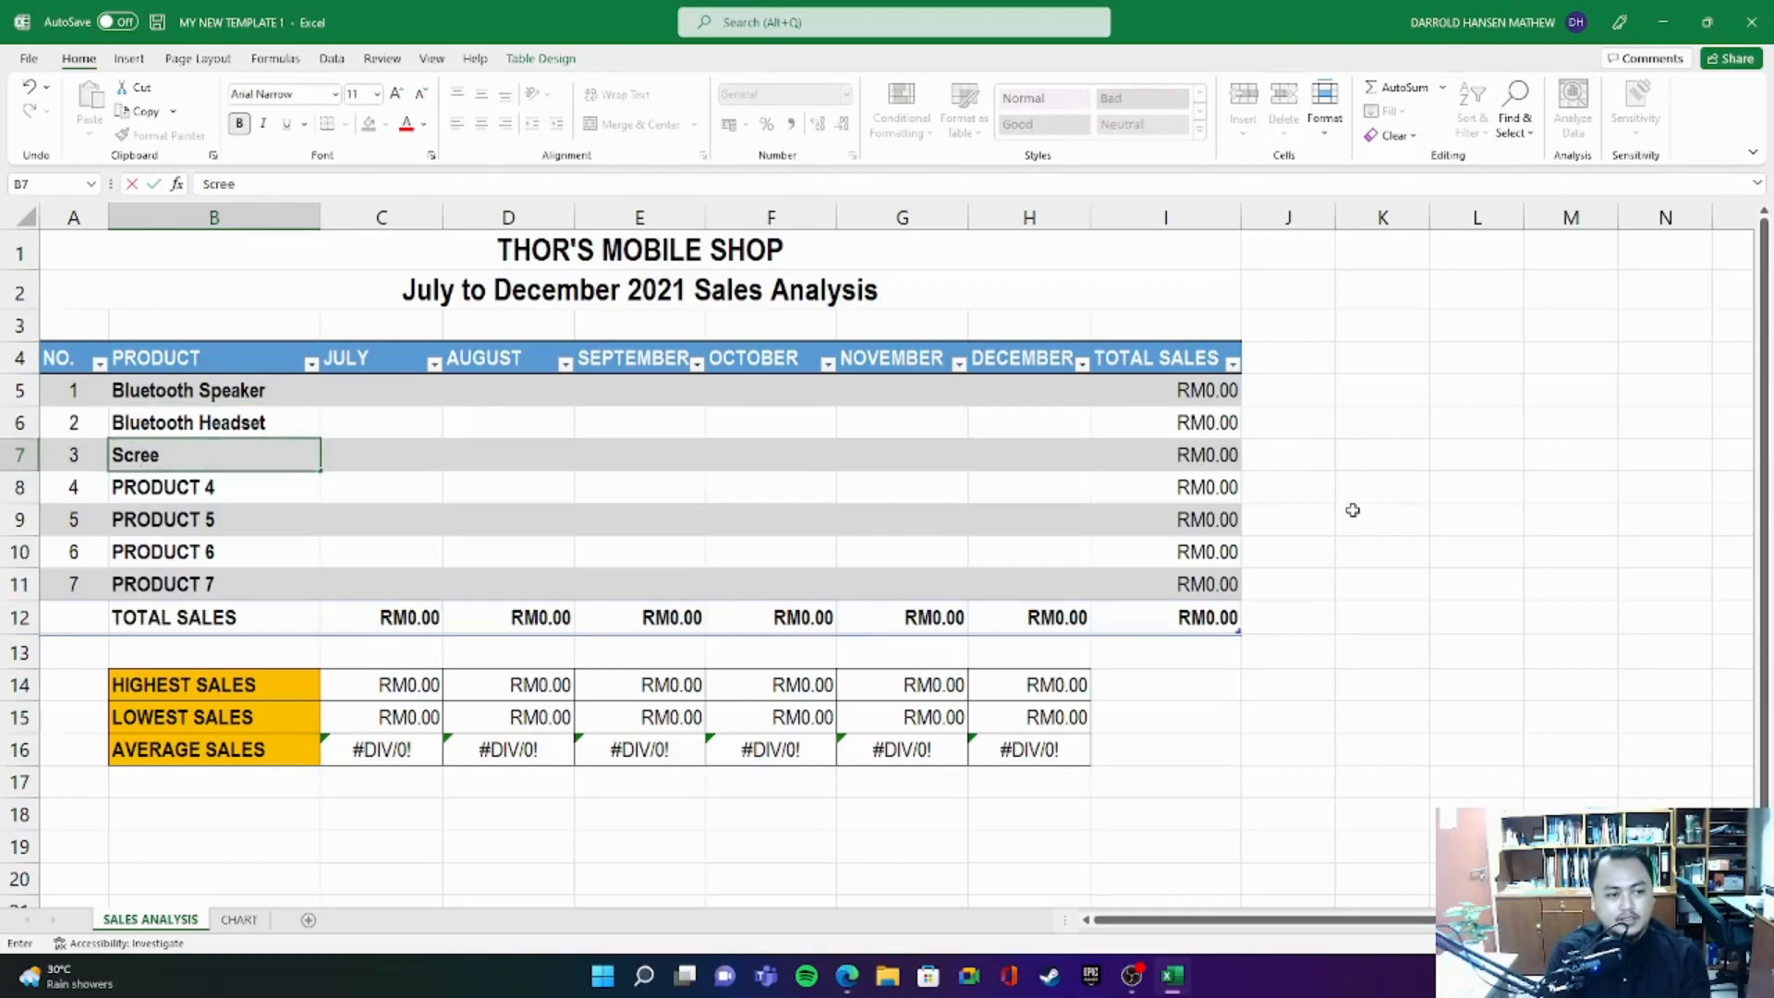
{"action": "type", "text": "n Protectors"}
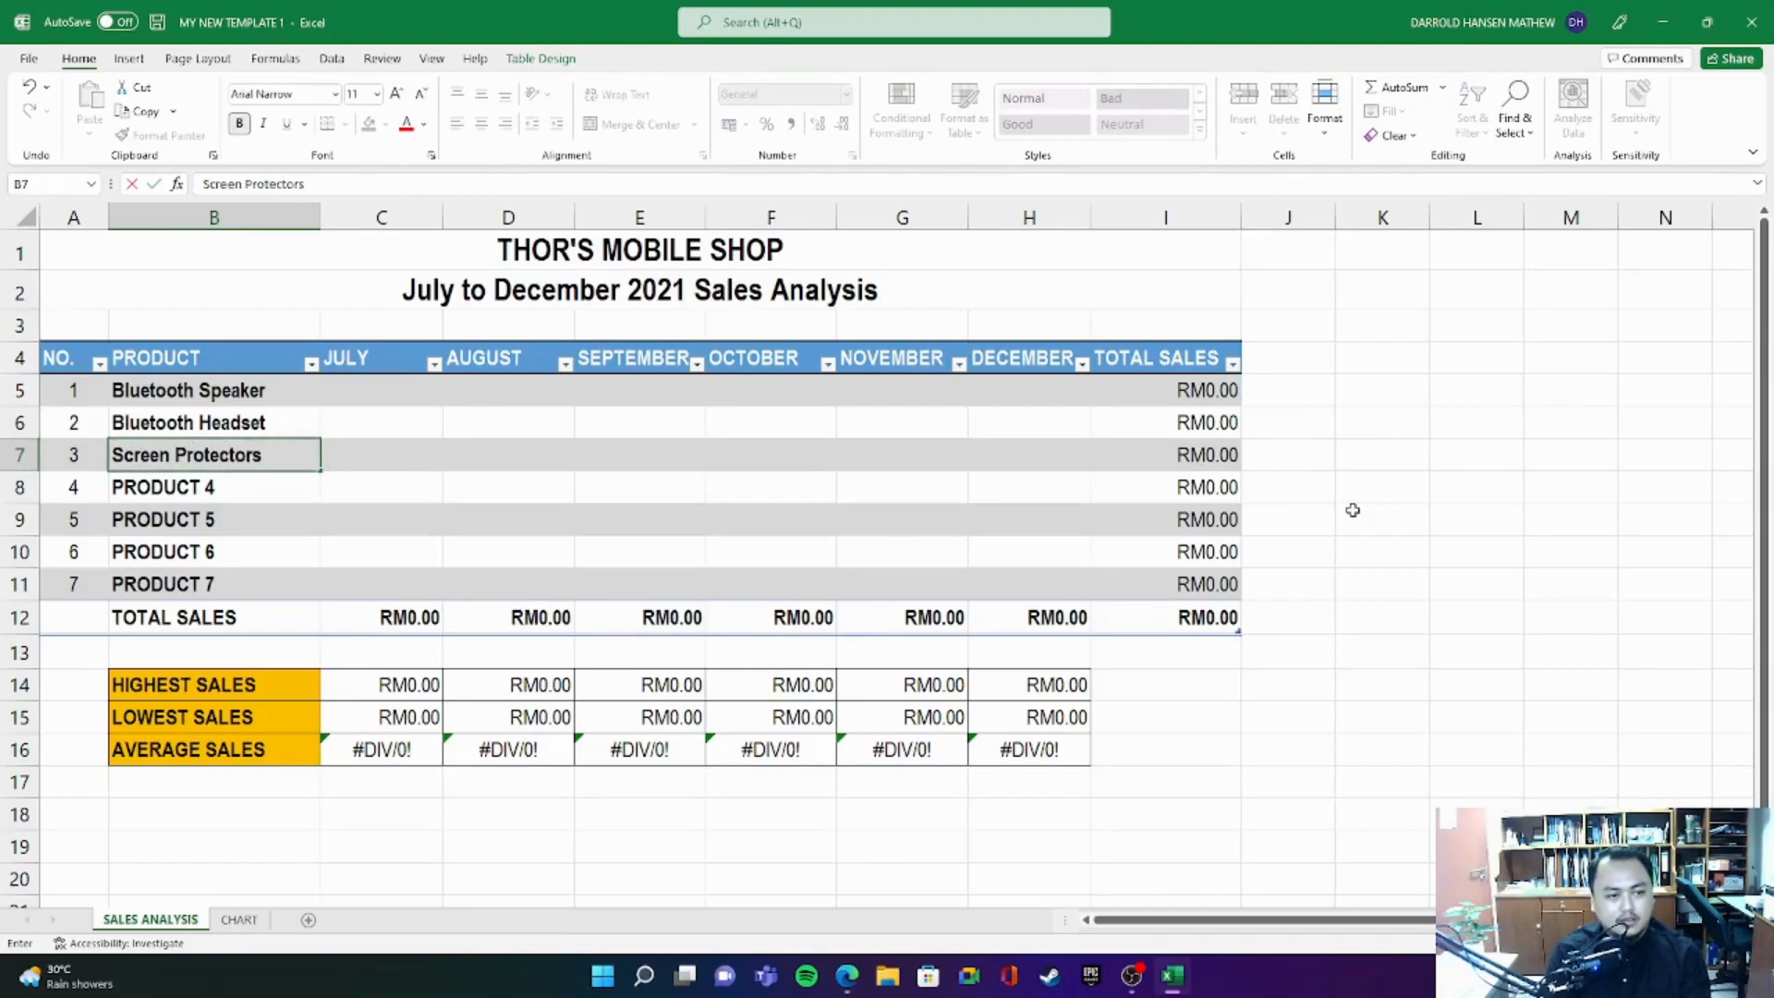
{"action": "key", "text": "Return"}
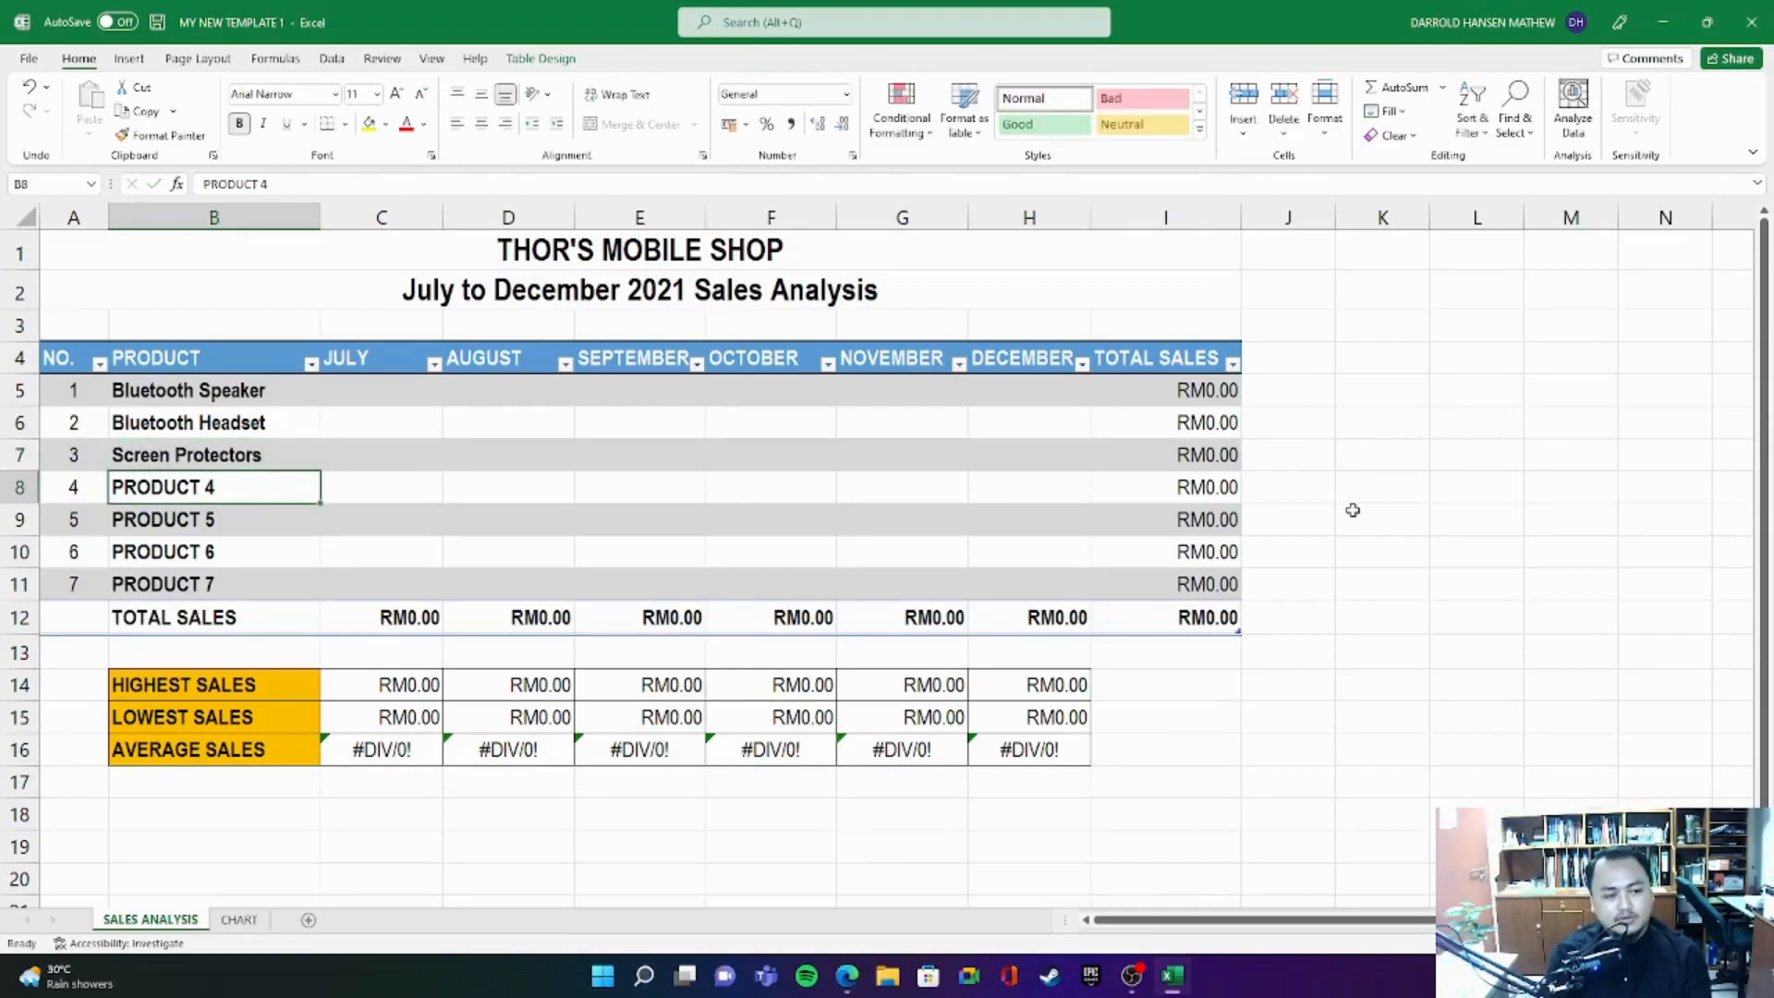
{"action": "type", "text": "Ch"}
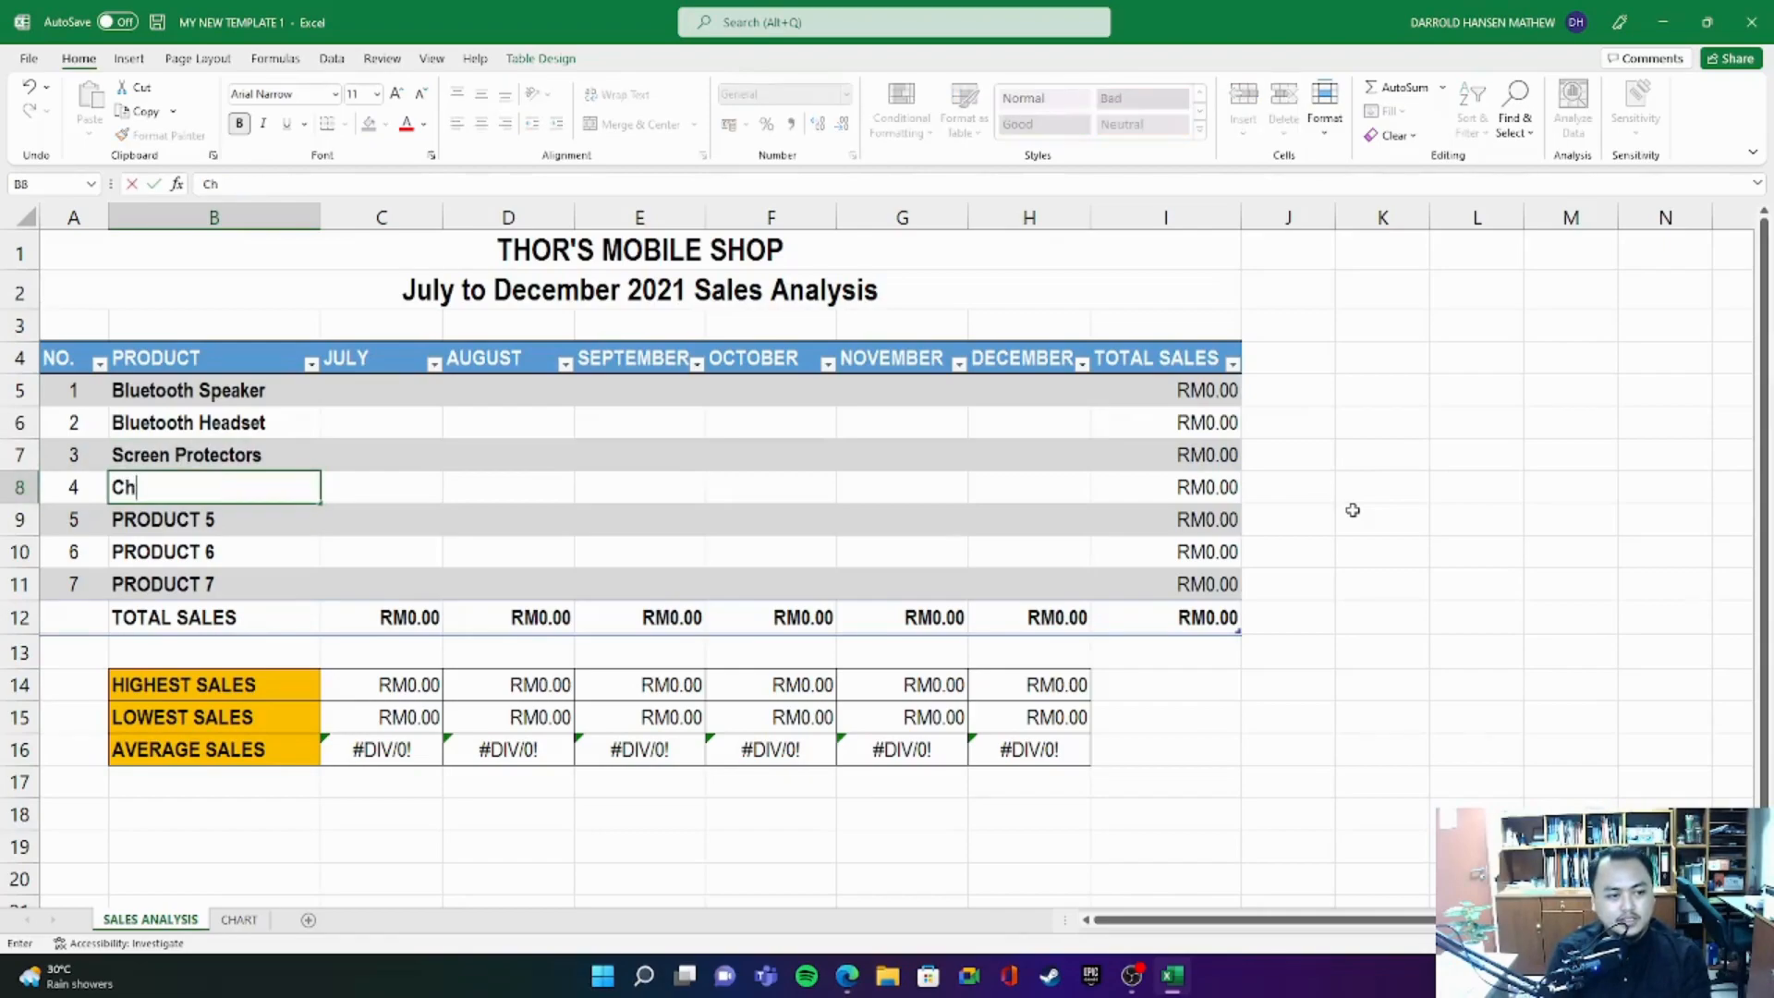
{"action": "type", "text": "argers"}
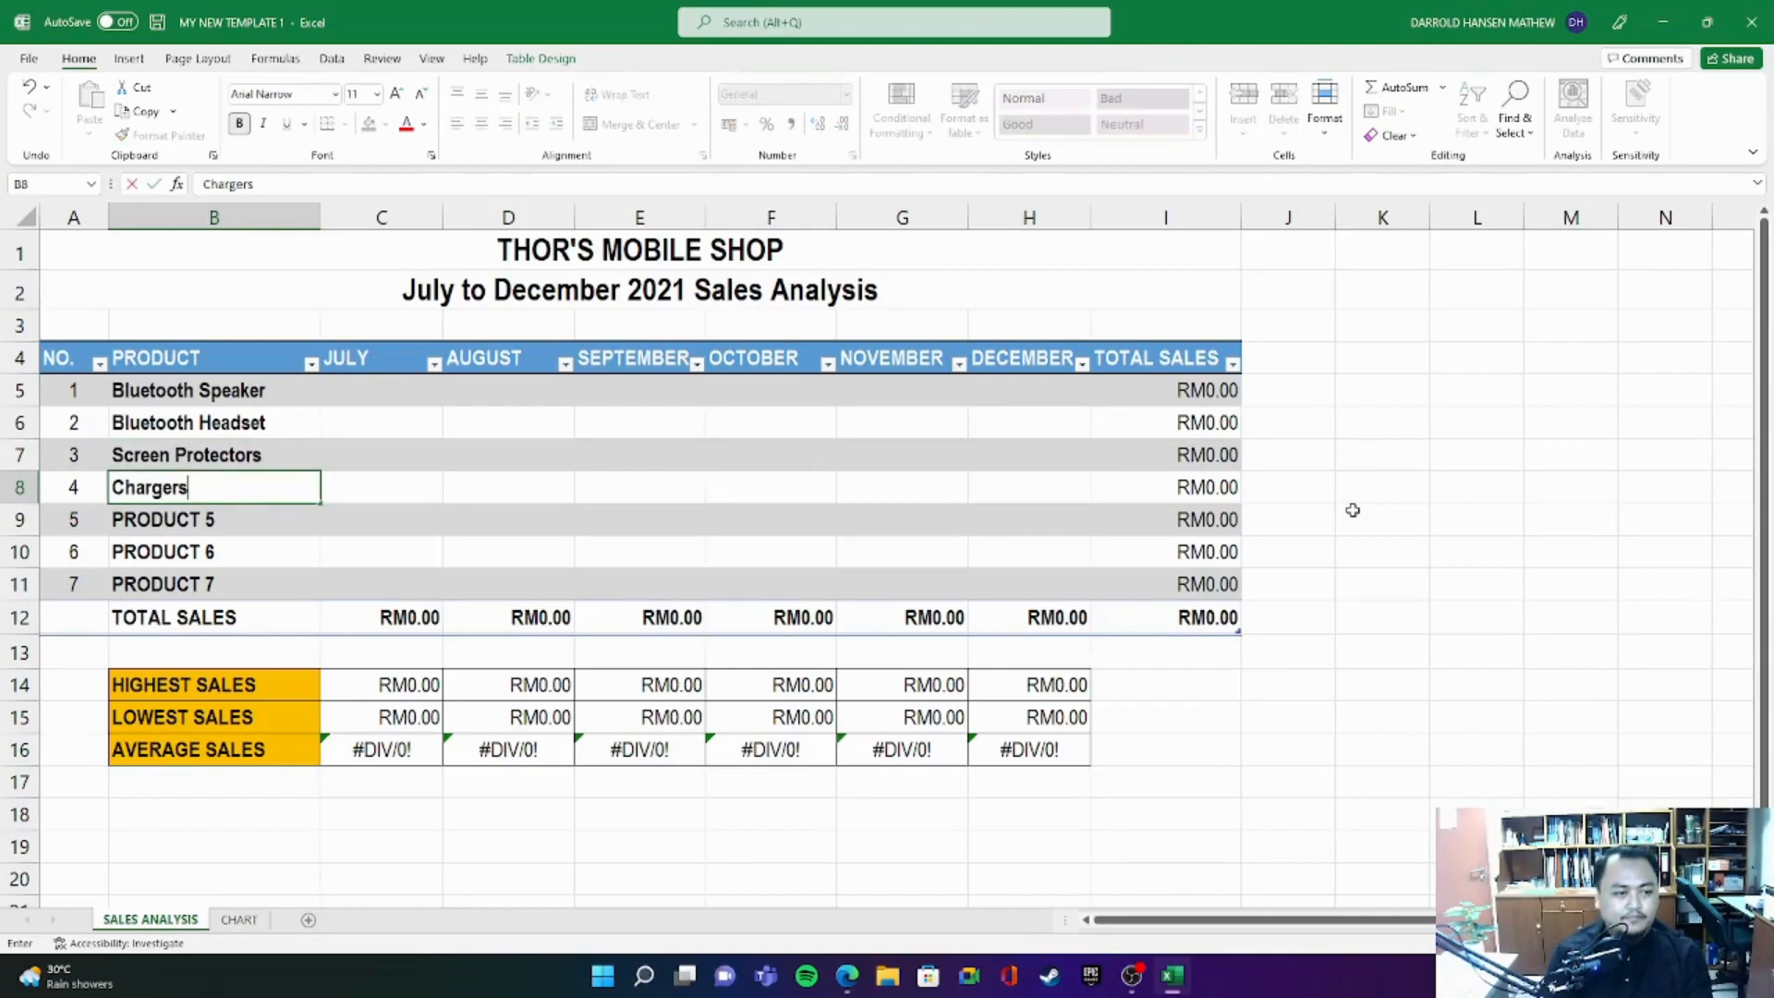
{"action": "key", "text": "Return"}
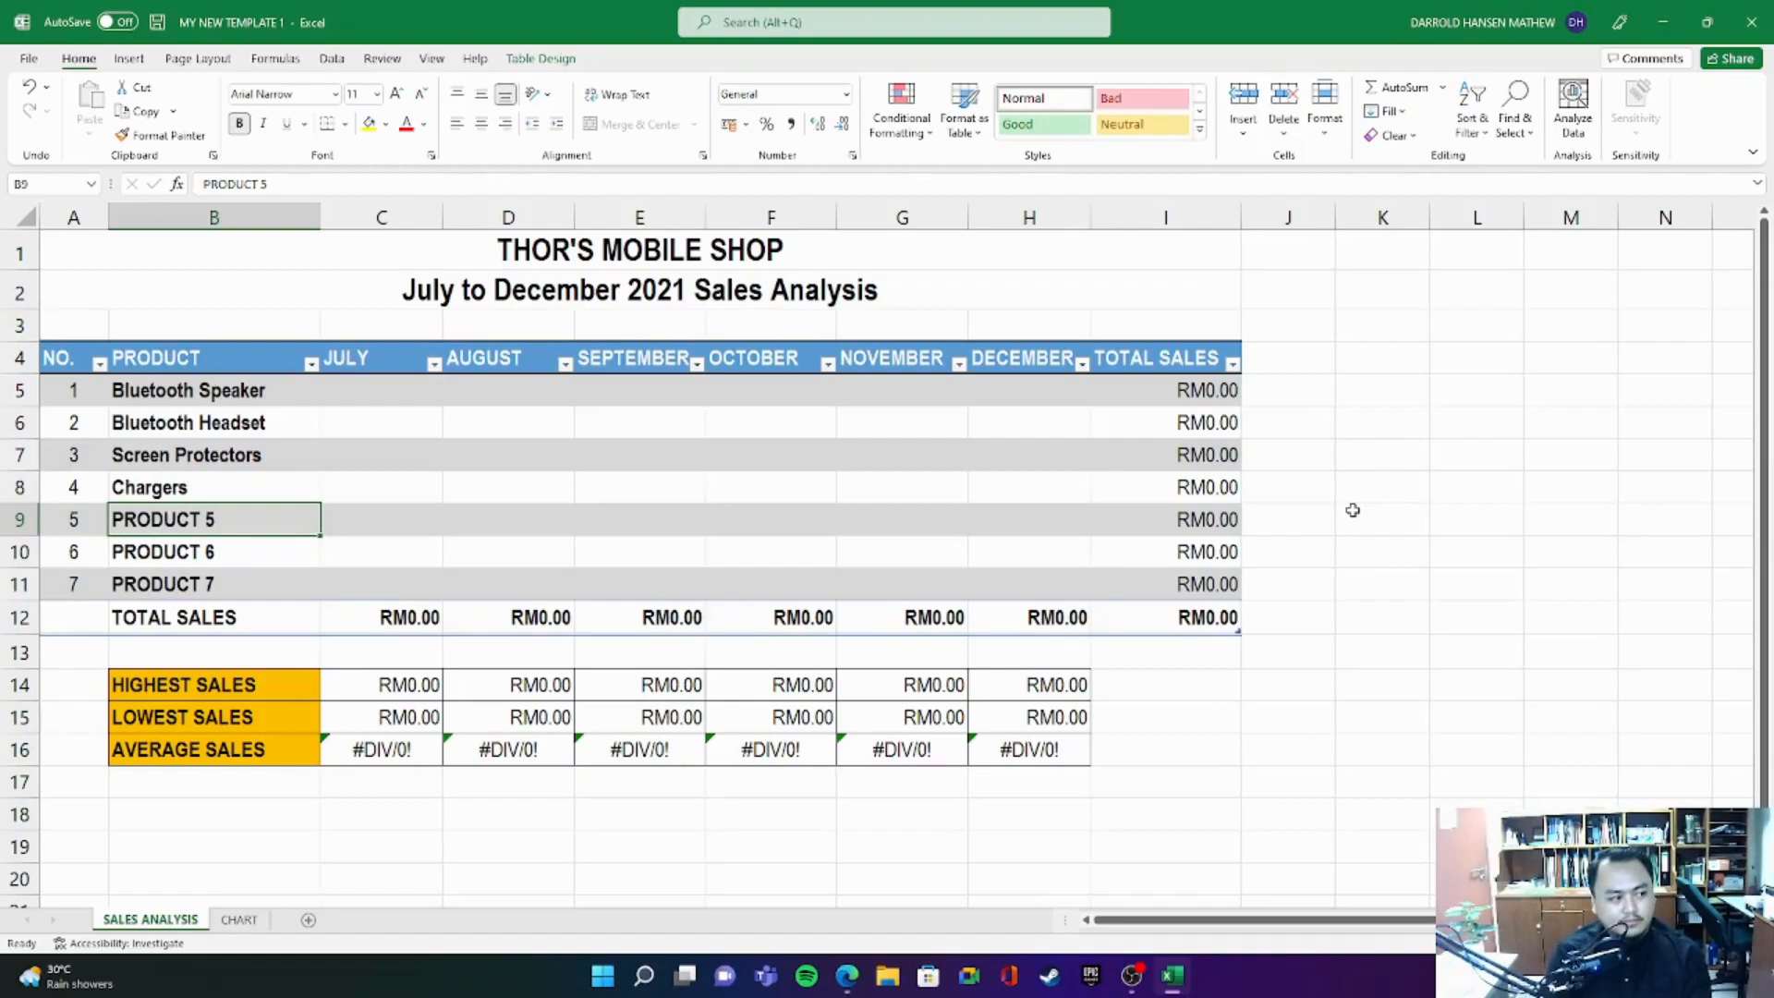
- Replace the last three product placeholders in B9 to B11 with Wireless Mouse, Wireless Keyboard and Wireless Gamepad
{"action": "type", "text": "Wi"}
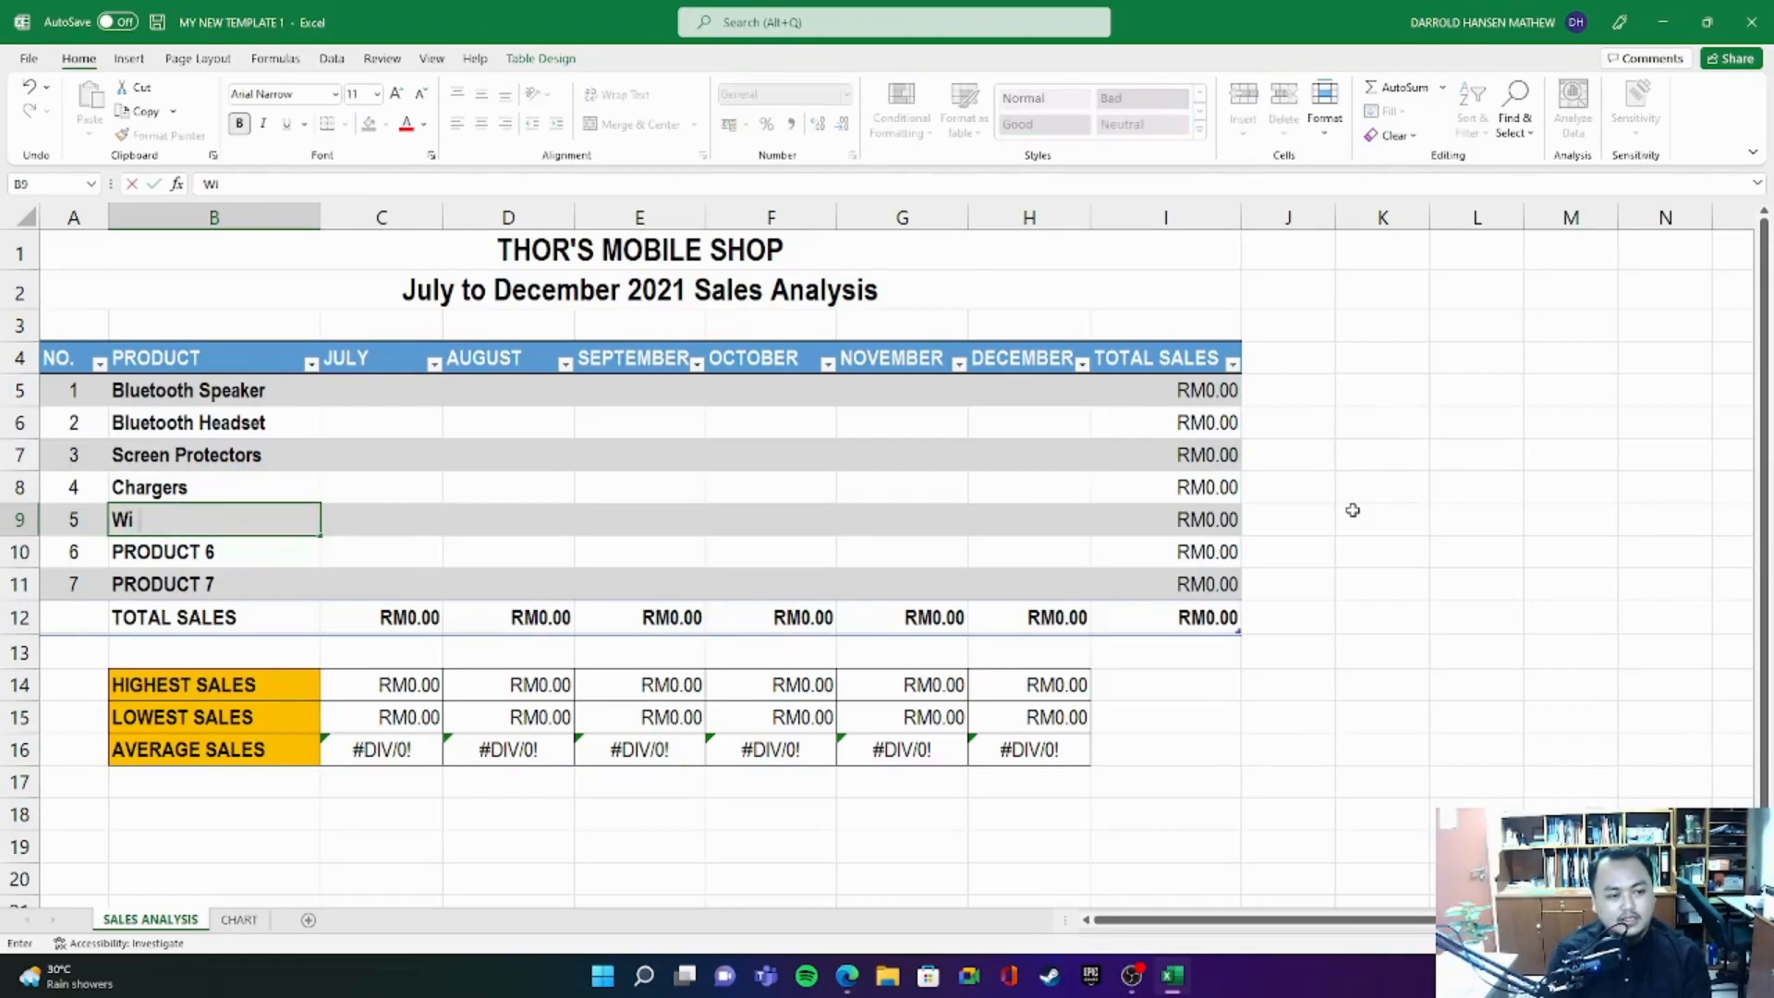
{"action": "type", "text": "reless Mouse"}
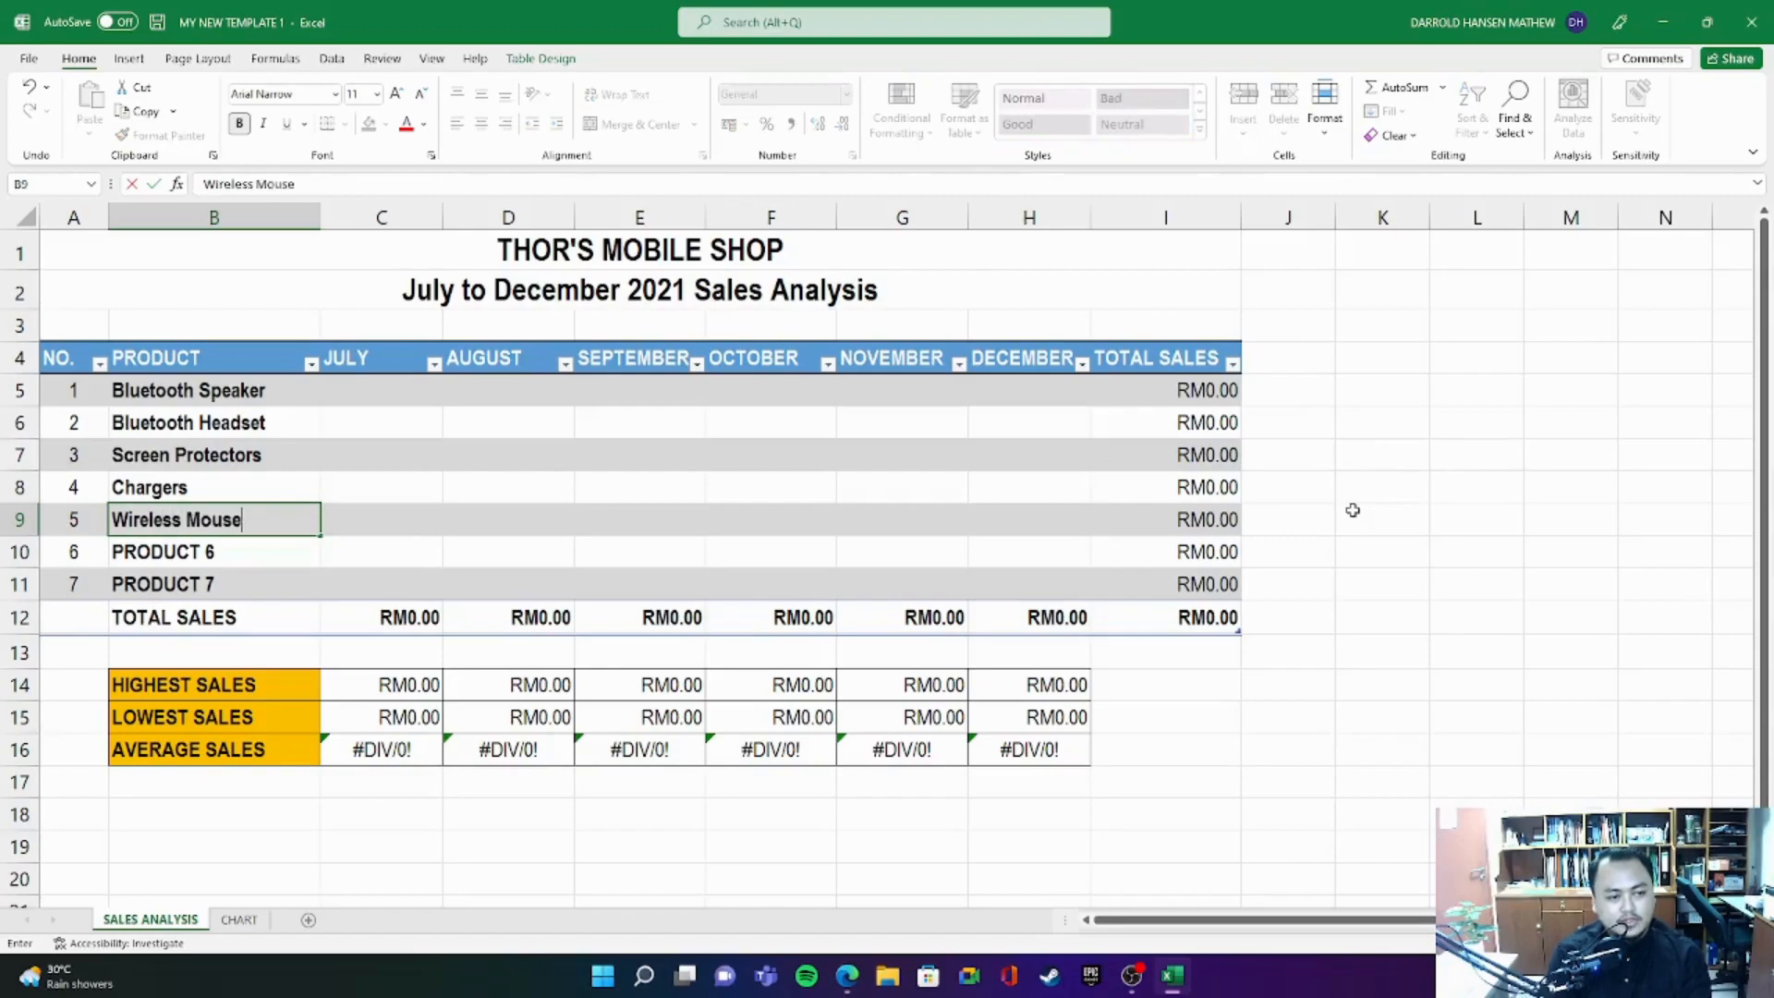
{"action": "key", "text": "Return"}
{"action": "type", "text": "Wireless Keybo"}
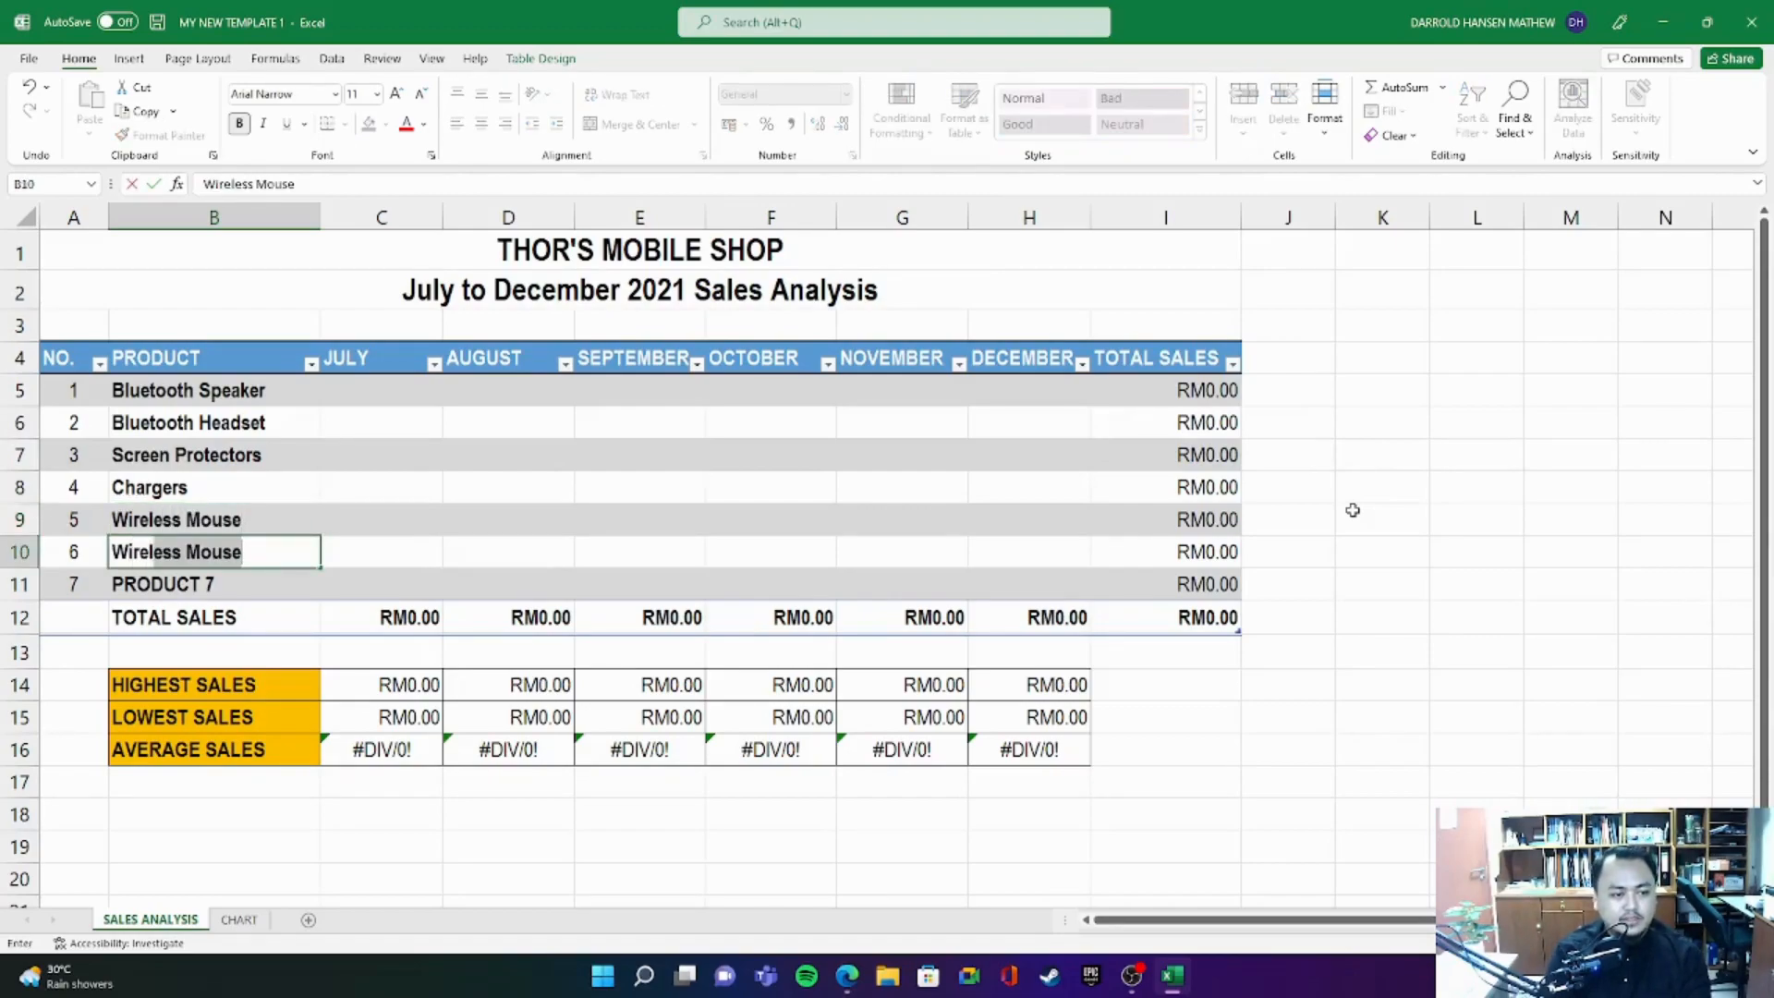
{"action": "type", "text": "ard"}
{"action": "key", "text": "Return"}
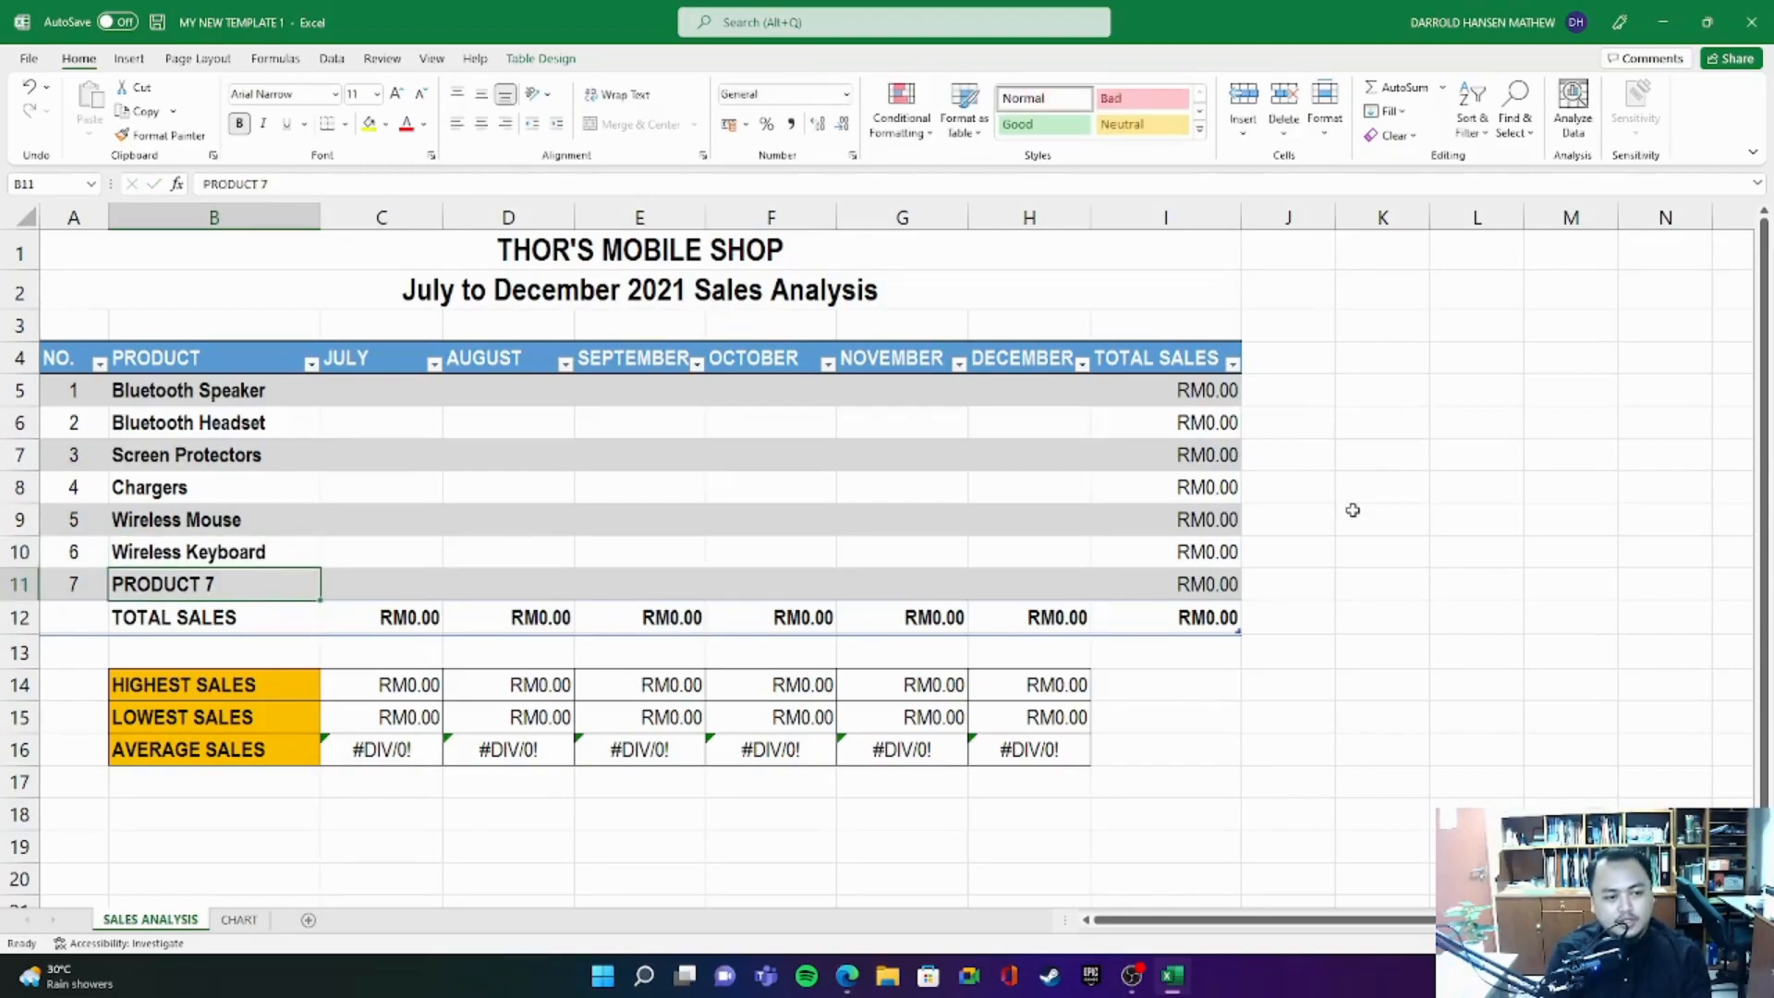
{"action": "type", "text": "Wireless"}
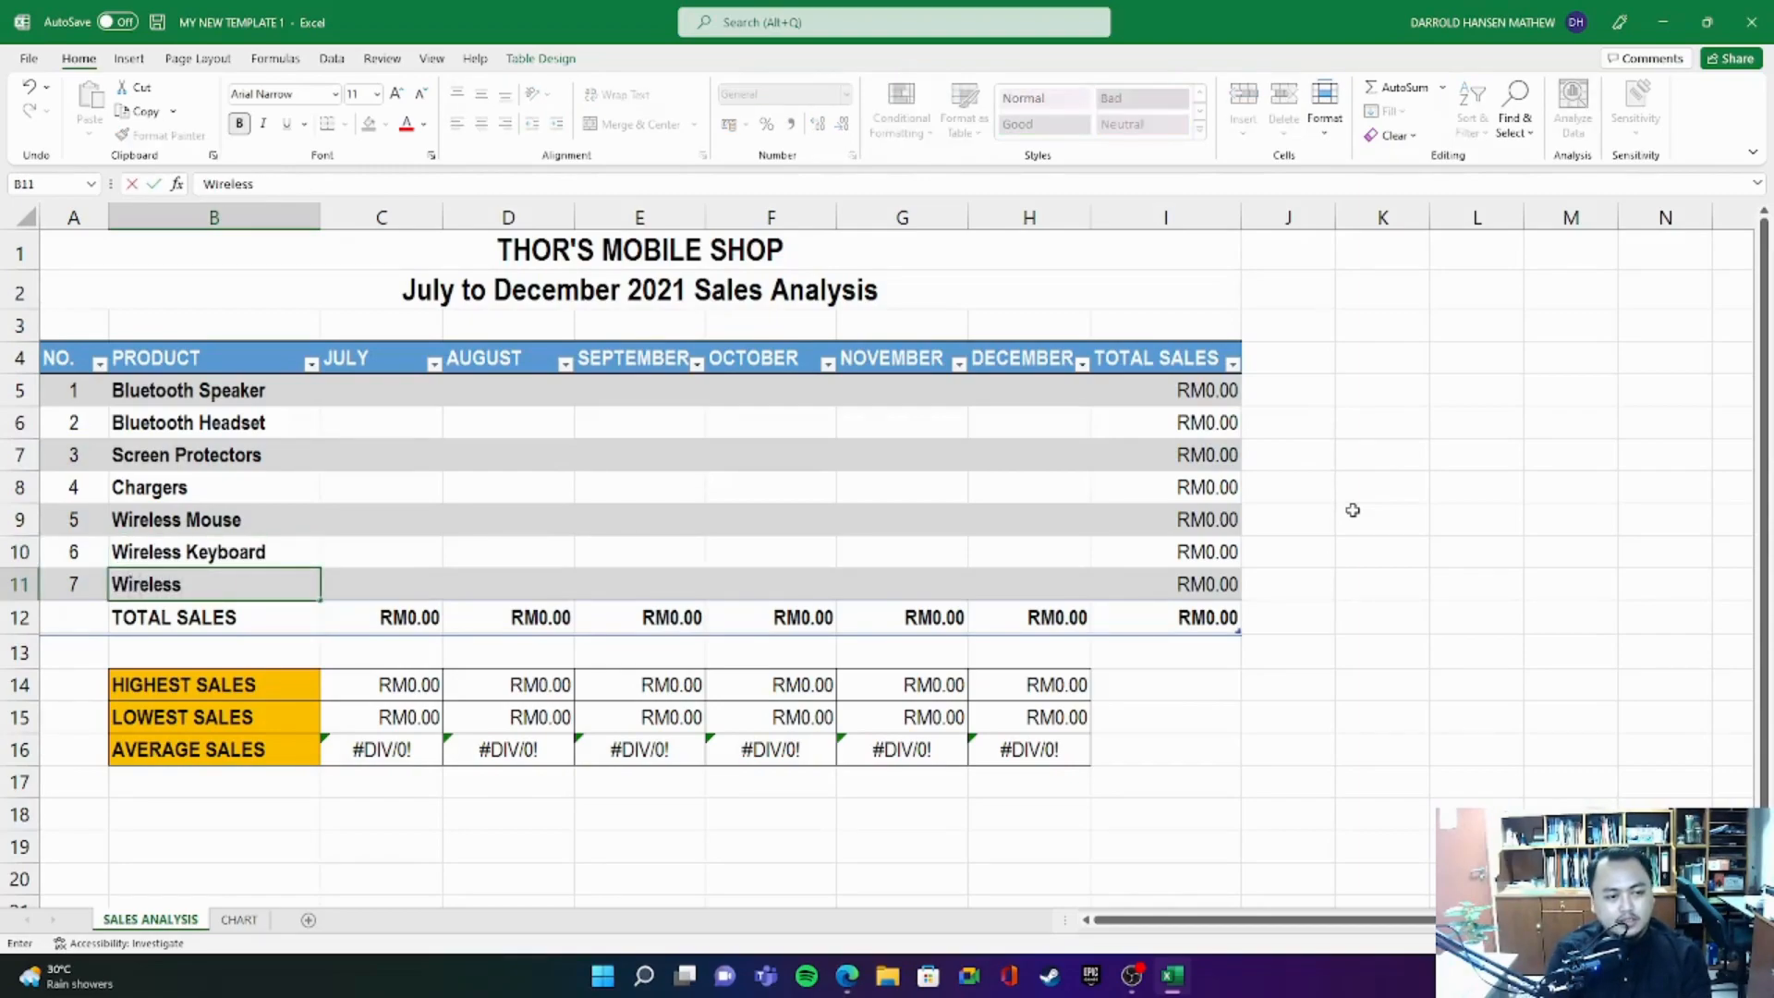
{"action": "type", "text": " Gamepad"}
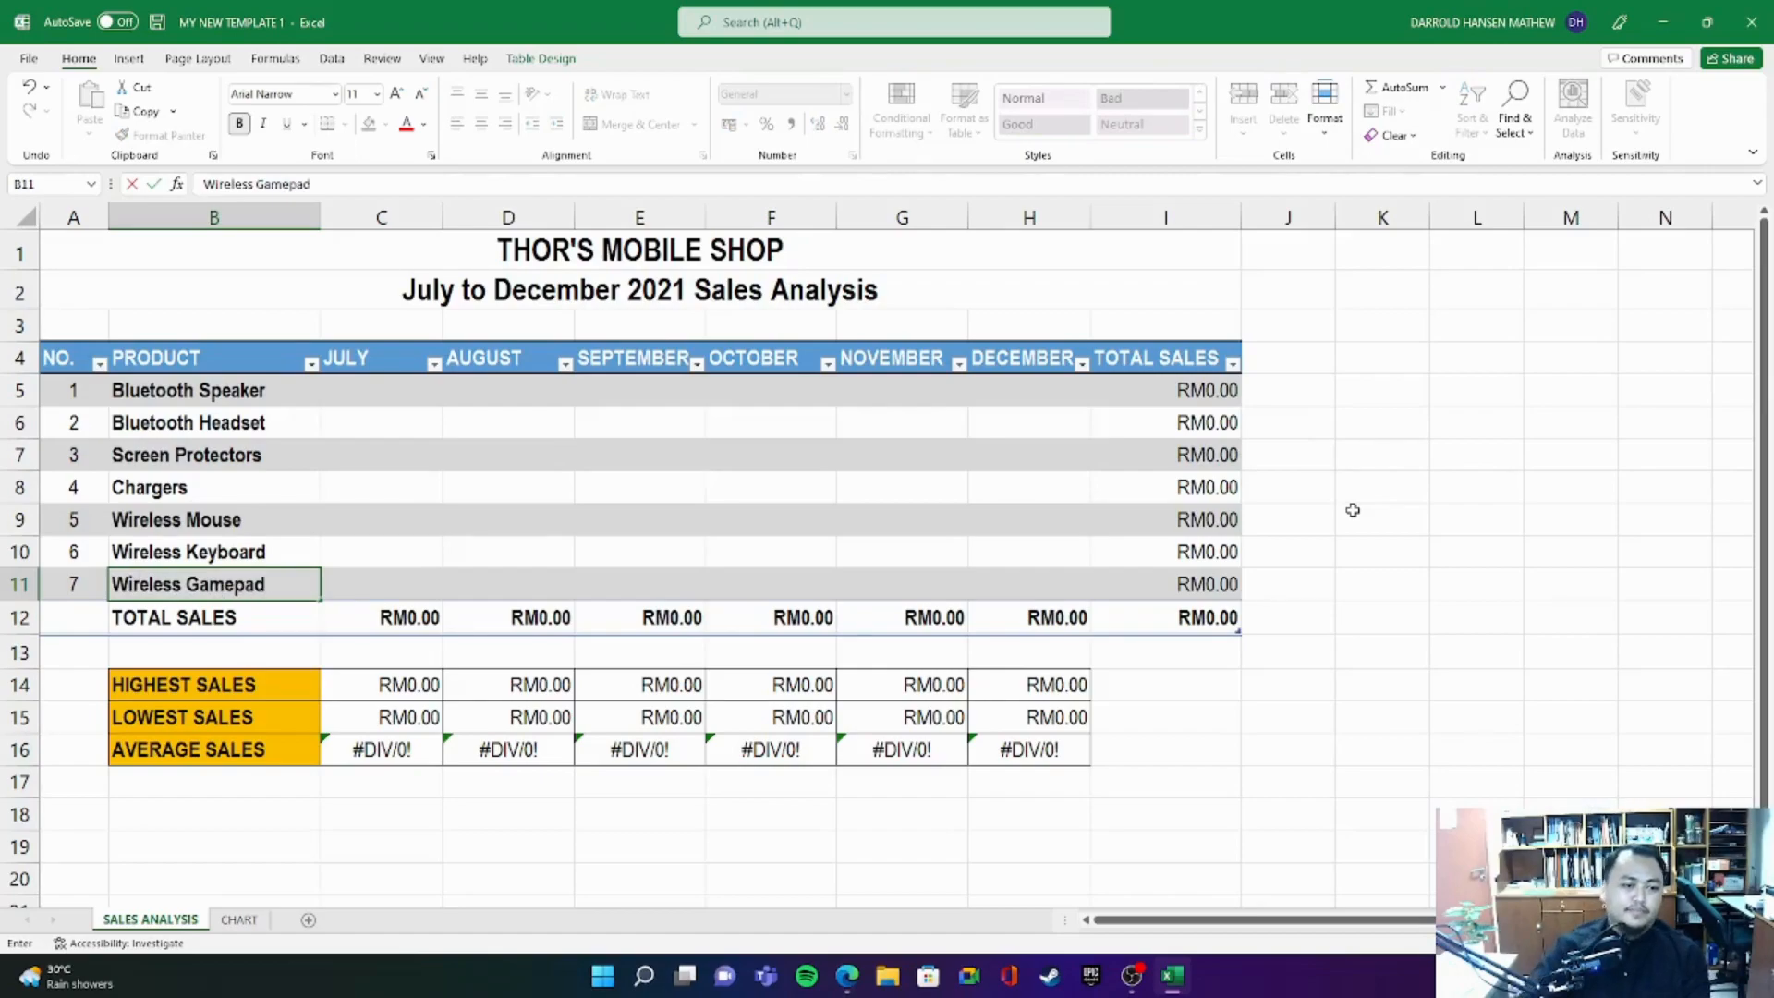
{"action": "left_click", "coordinate": [1530, 460]}
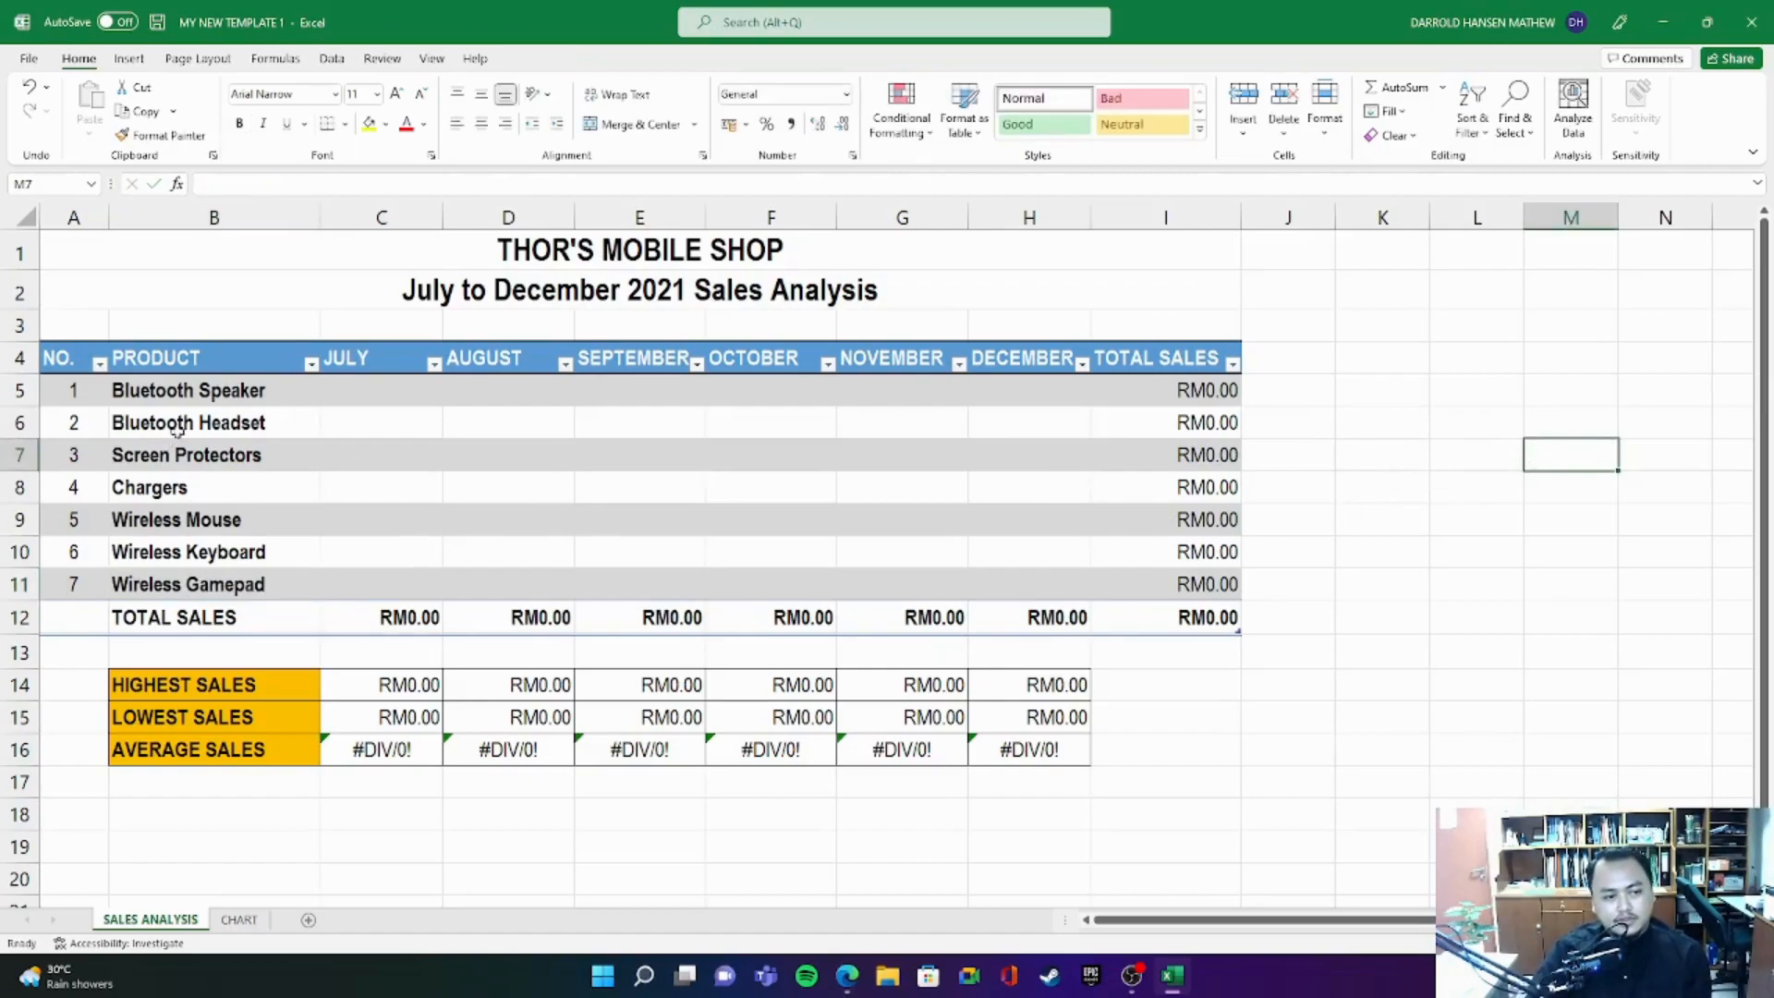
- Review the product names, month headers, empty sales cells, totals, title and summary rows, then select the July cell for Bluetooth Speaker
{"action": "left_click_drag", "start_coordinate": [203, 388], "coordinate": [248, 573]}
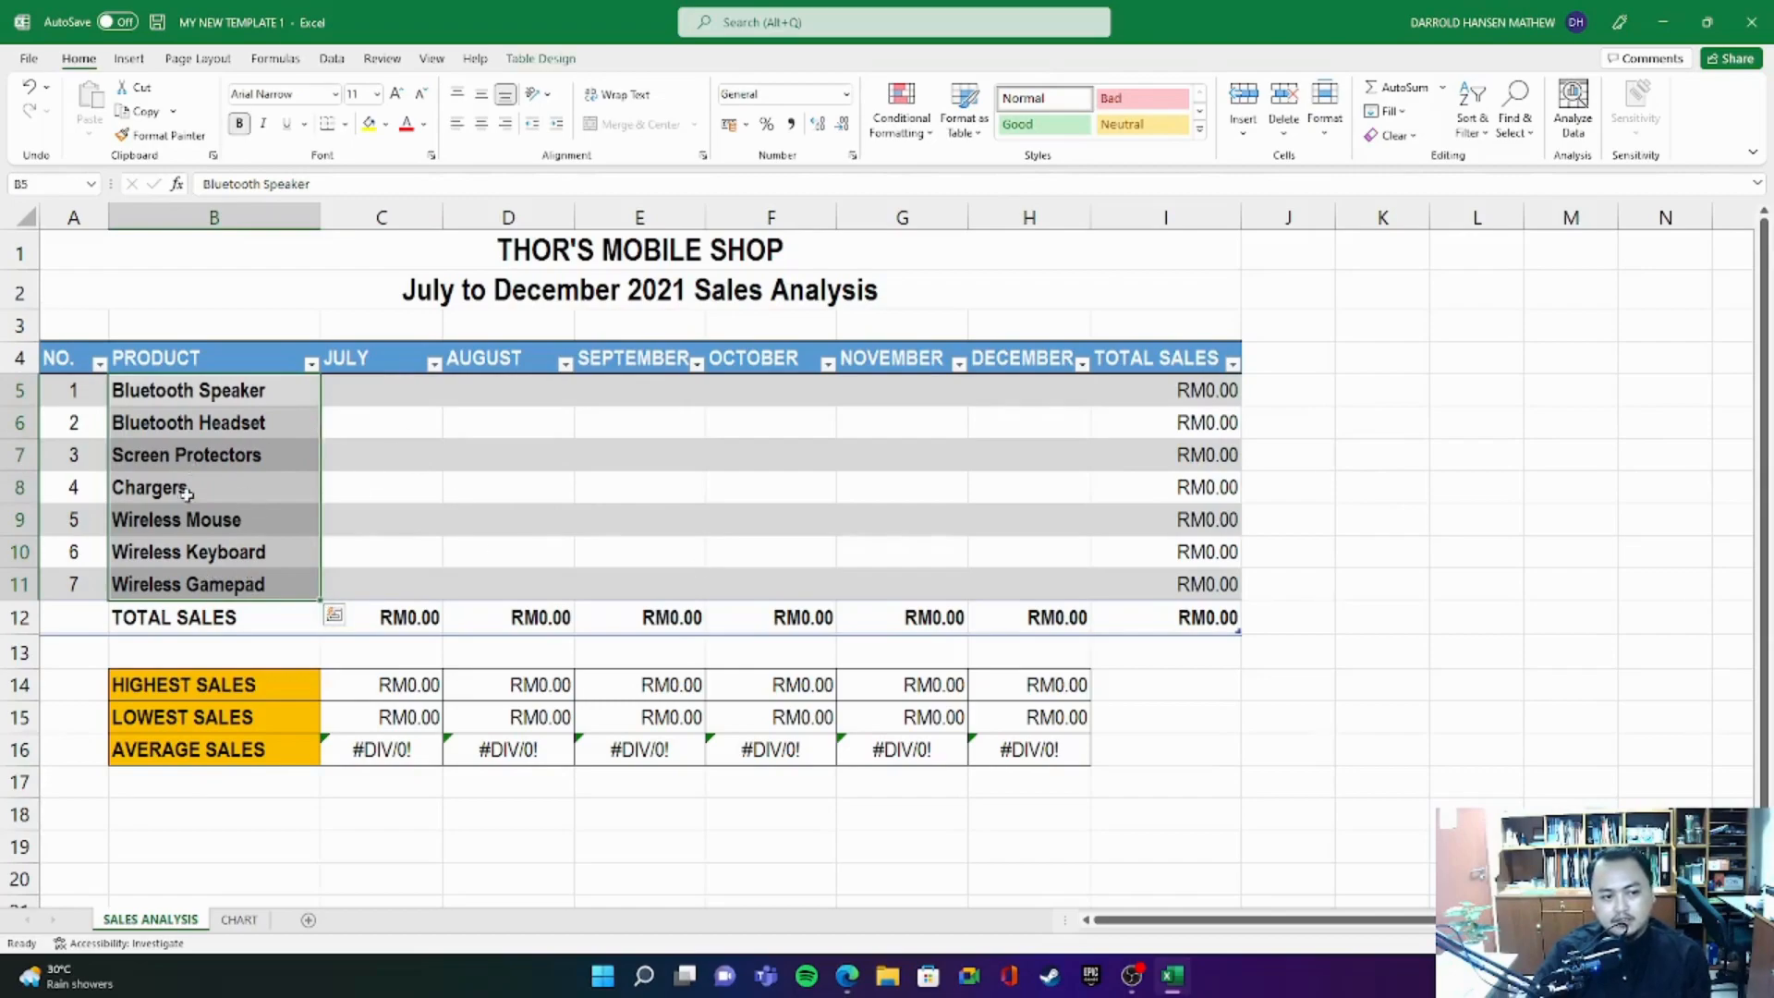
{"action": "left_click_drag", "start_coordinate": [414, 358], "coordinate": [1016, 358]}
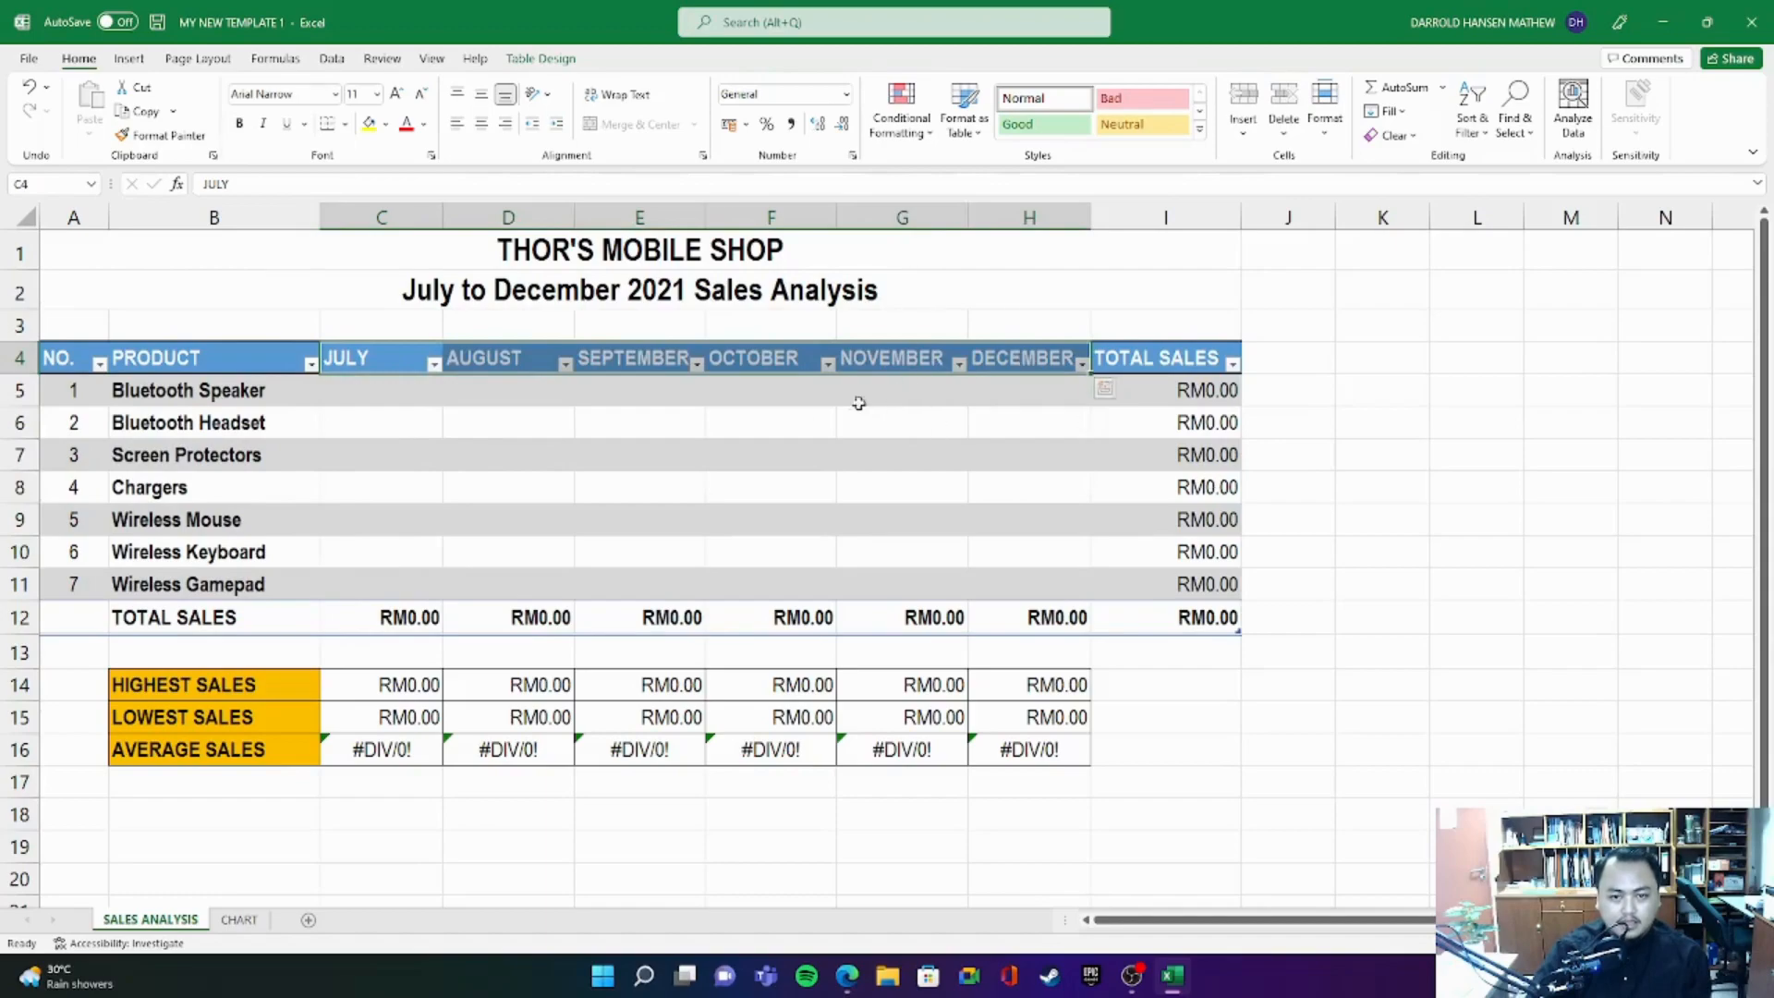
{"action": "left_click_drag", "start_coordinate": [361, 397], "coordinate": [1056, 586]}
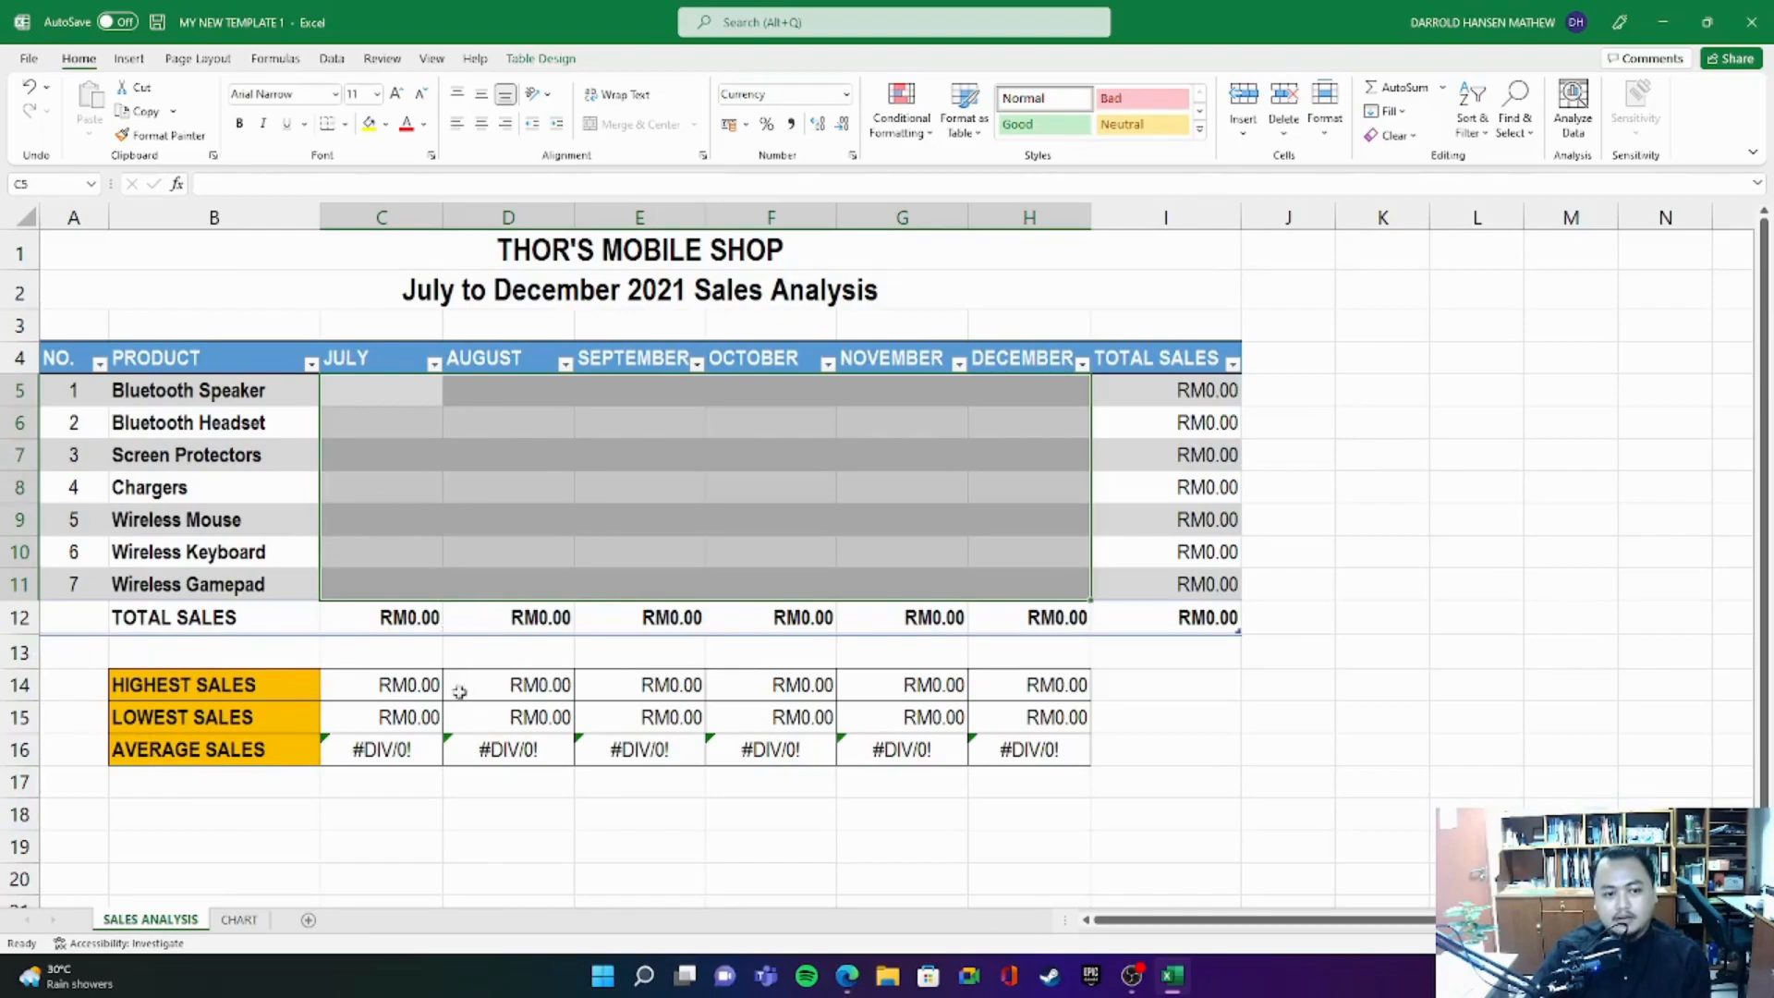
{"action": "left_click_drag", "start_coordinate": [97, 617], "coordinate": [1225, 617]}
{"action": "left_click_drag", "start_coordinate": [1166, 360], "coordinate": [1192, 617]}
{"action": "left_click_drag", "start_coordinate": [58, 359], "coordinate": [1193, 619]}
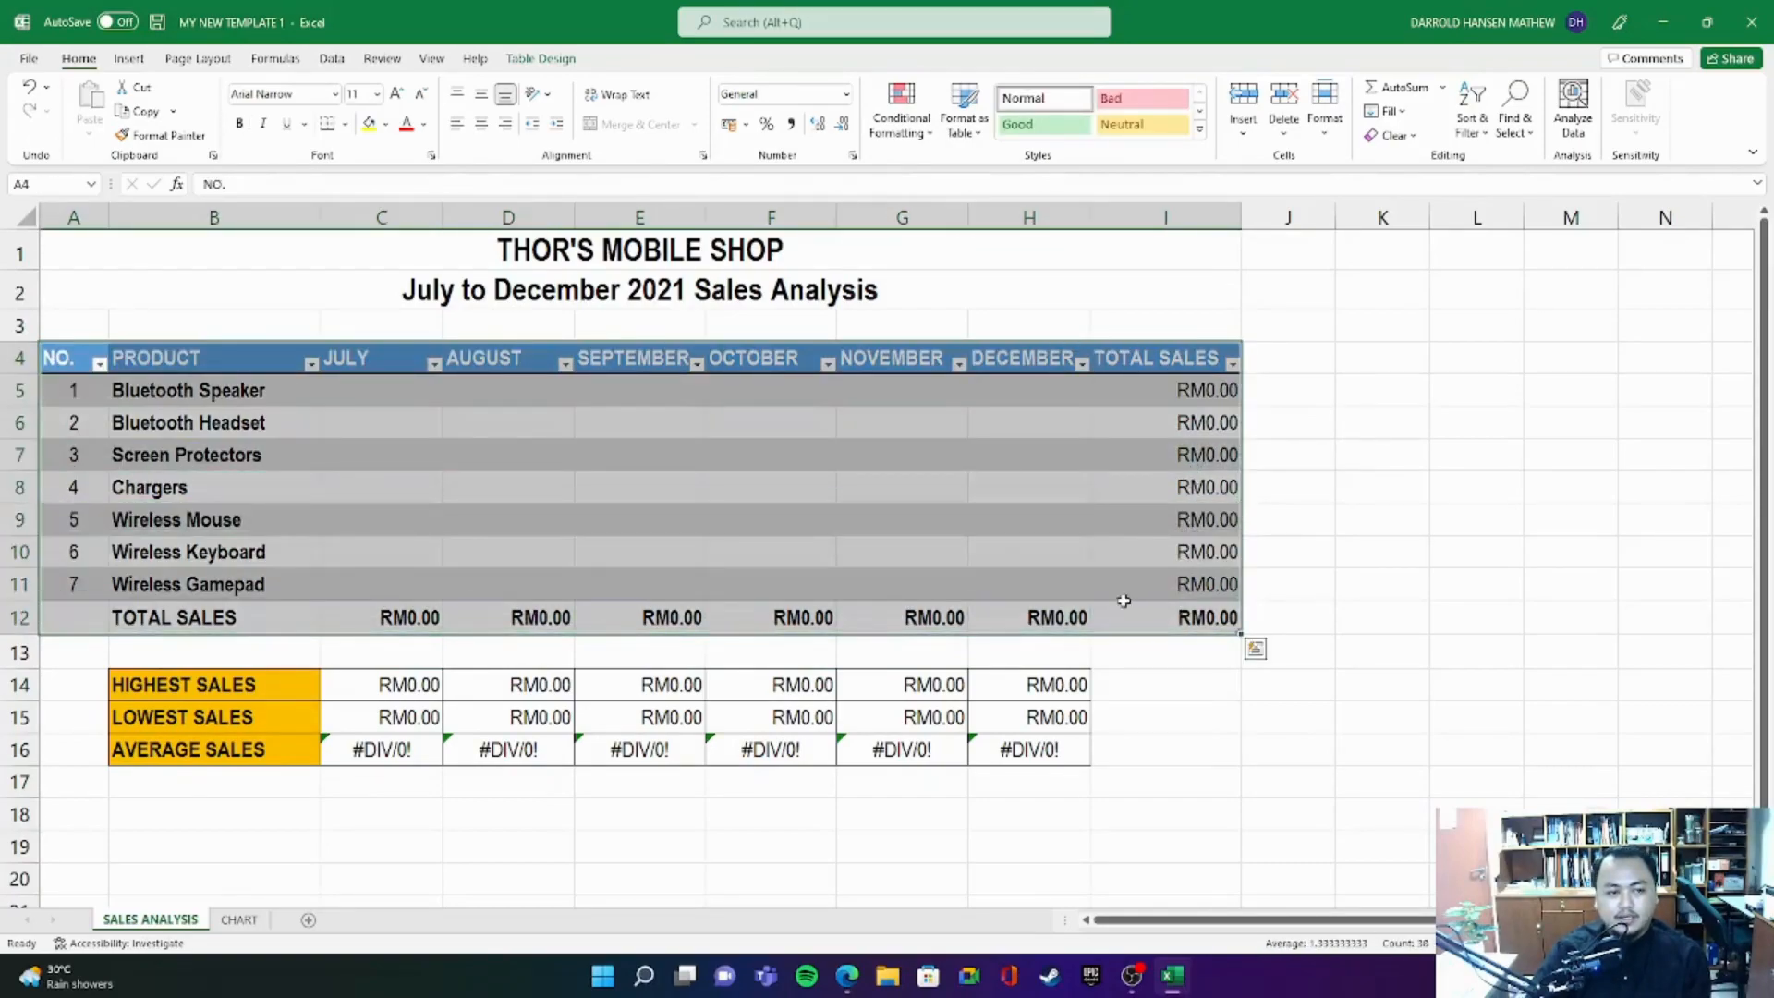
{"action": "left_click_drag", "start_coordinate": [185, 393], "coordinate": [219, 584]}
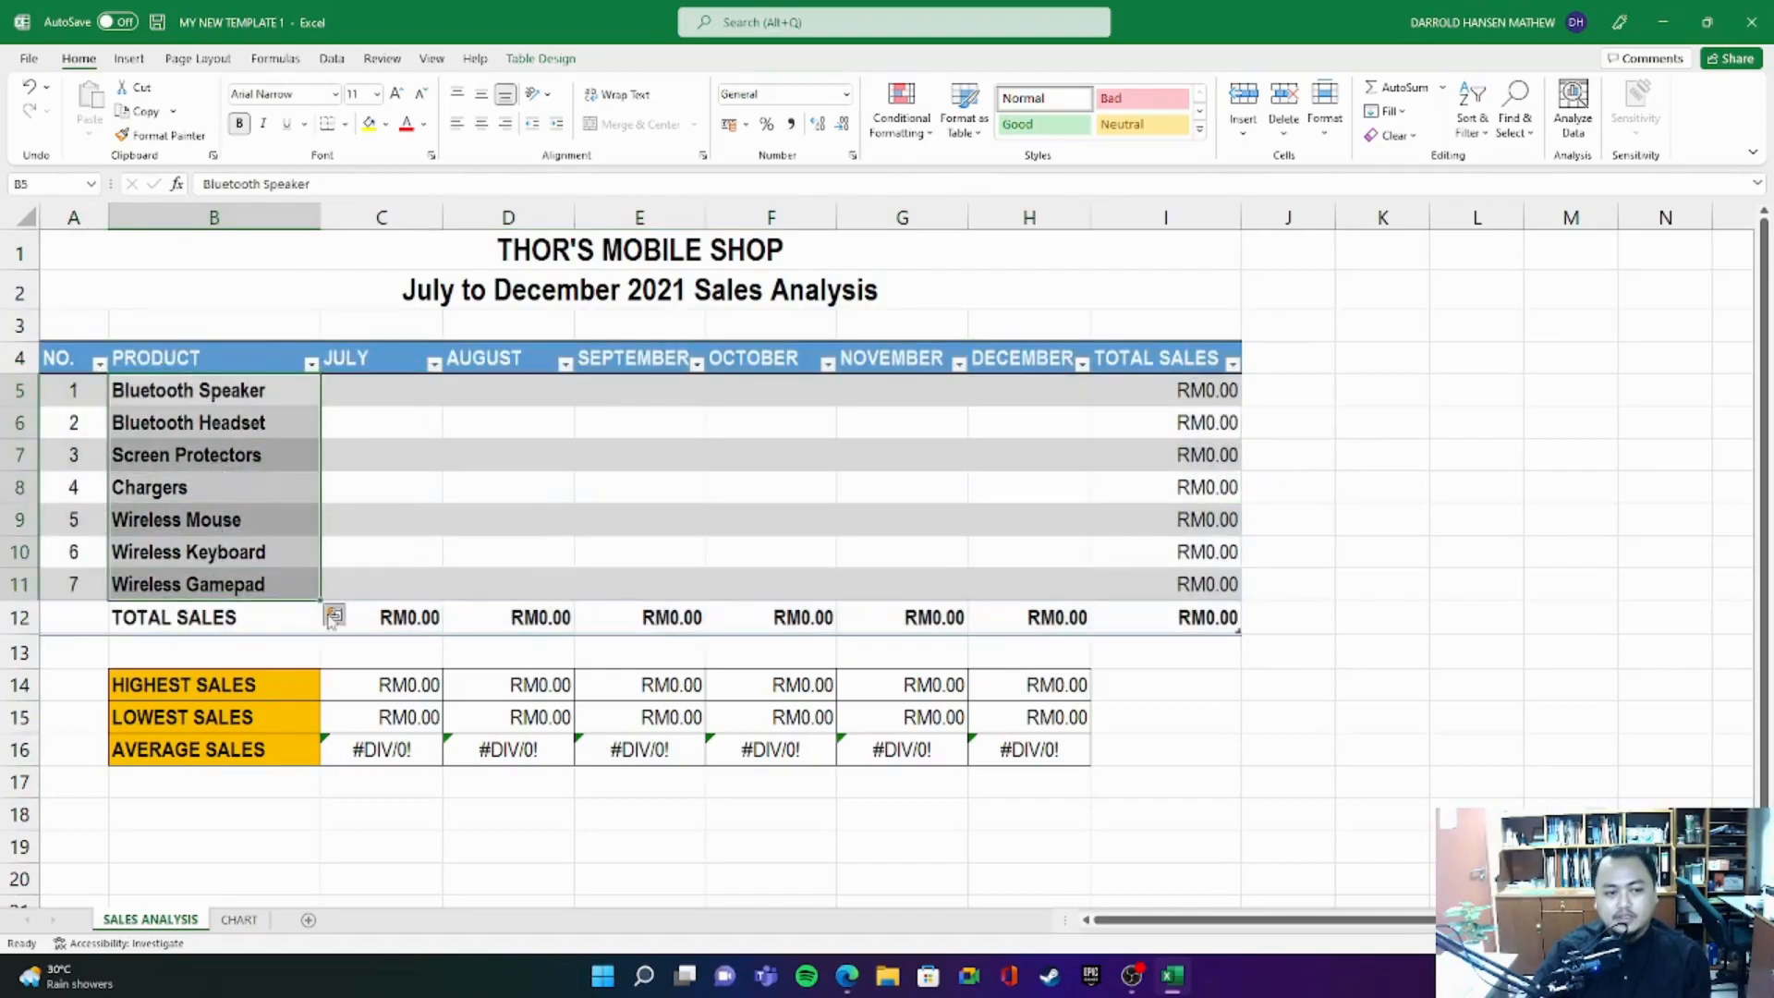
{"action": "left_click", "coordinate": [574, 250]}
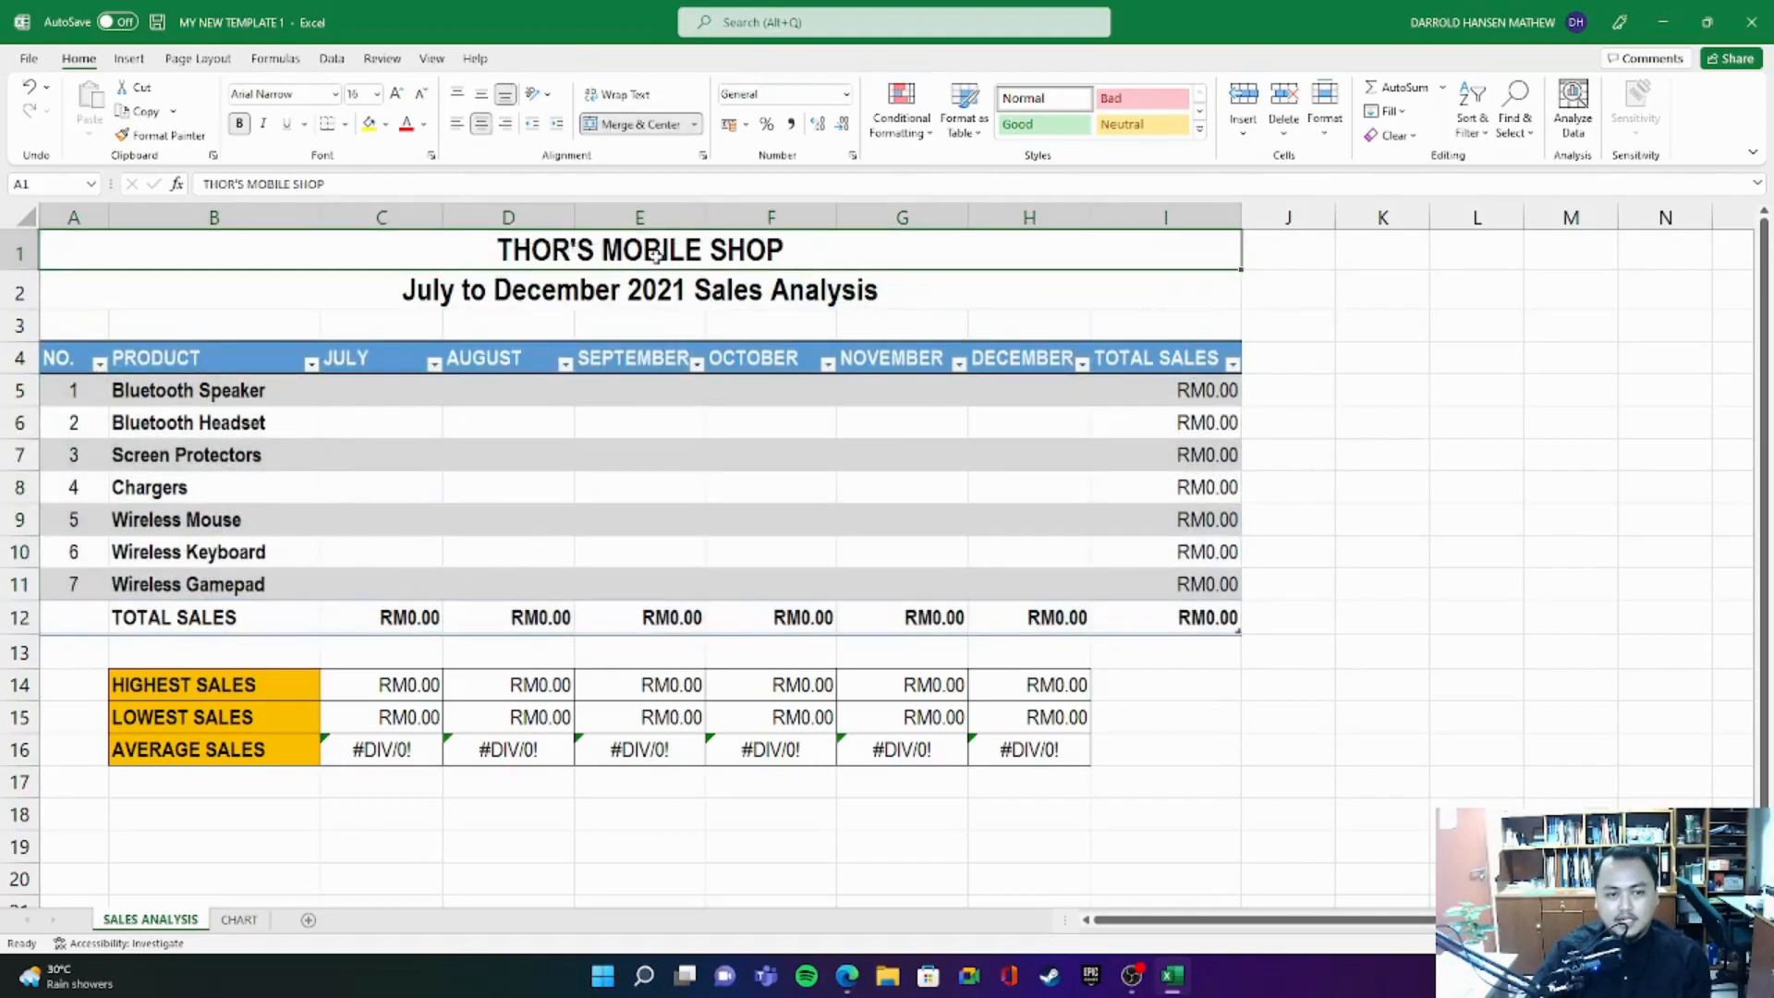
{"action": "left_click_drag", "start_coordinate": [138, 690], "coordinate": [1031, 759]}
{"action": "left_click_drag", "start_coordinate": [393, 683], "coordinate": [1064, 741]}
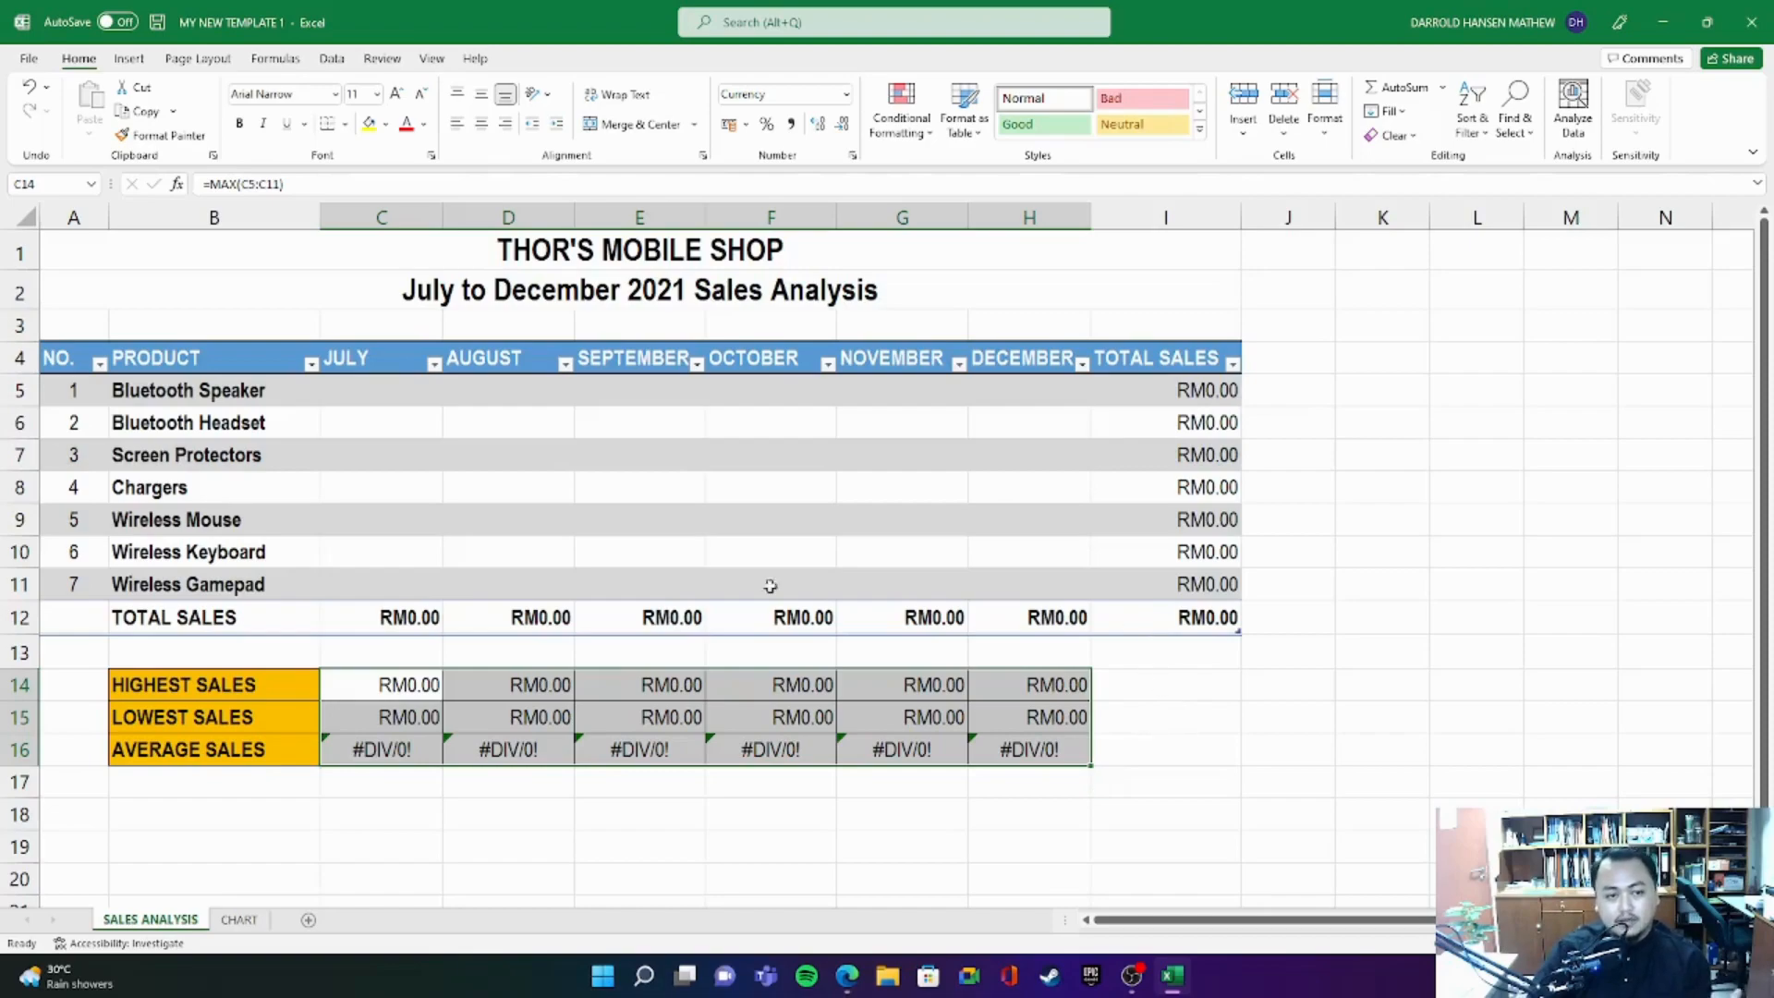
{"action": "left_click", "coordinate": [403, 395]}
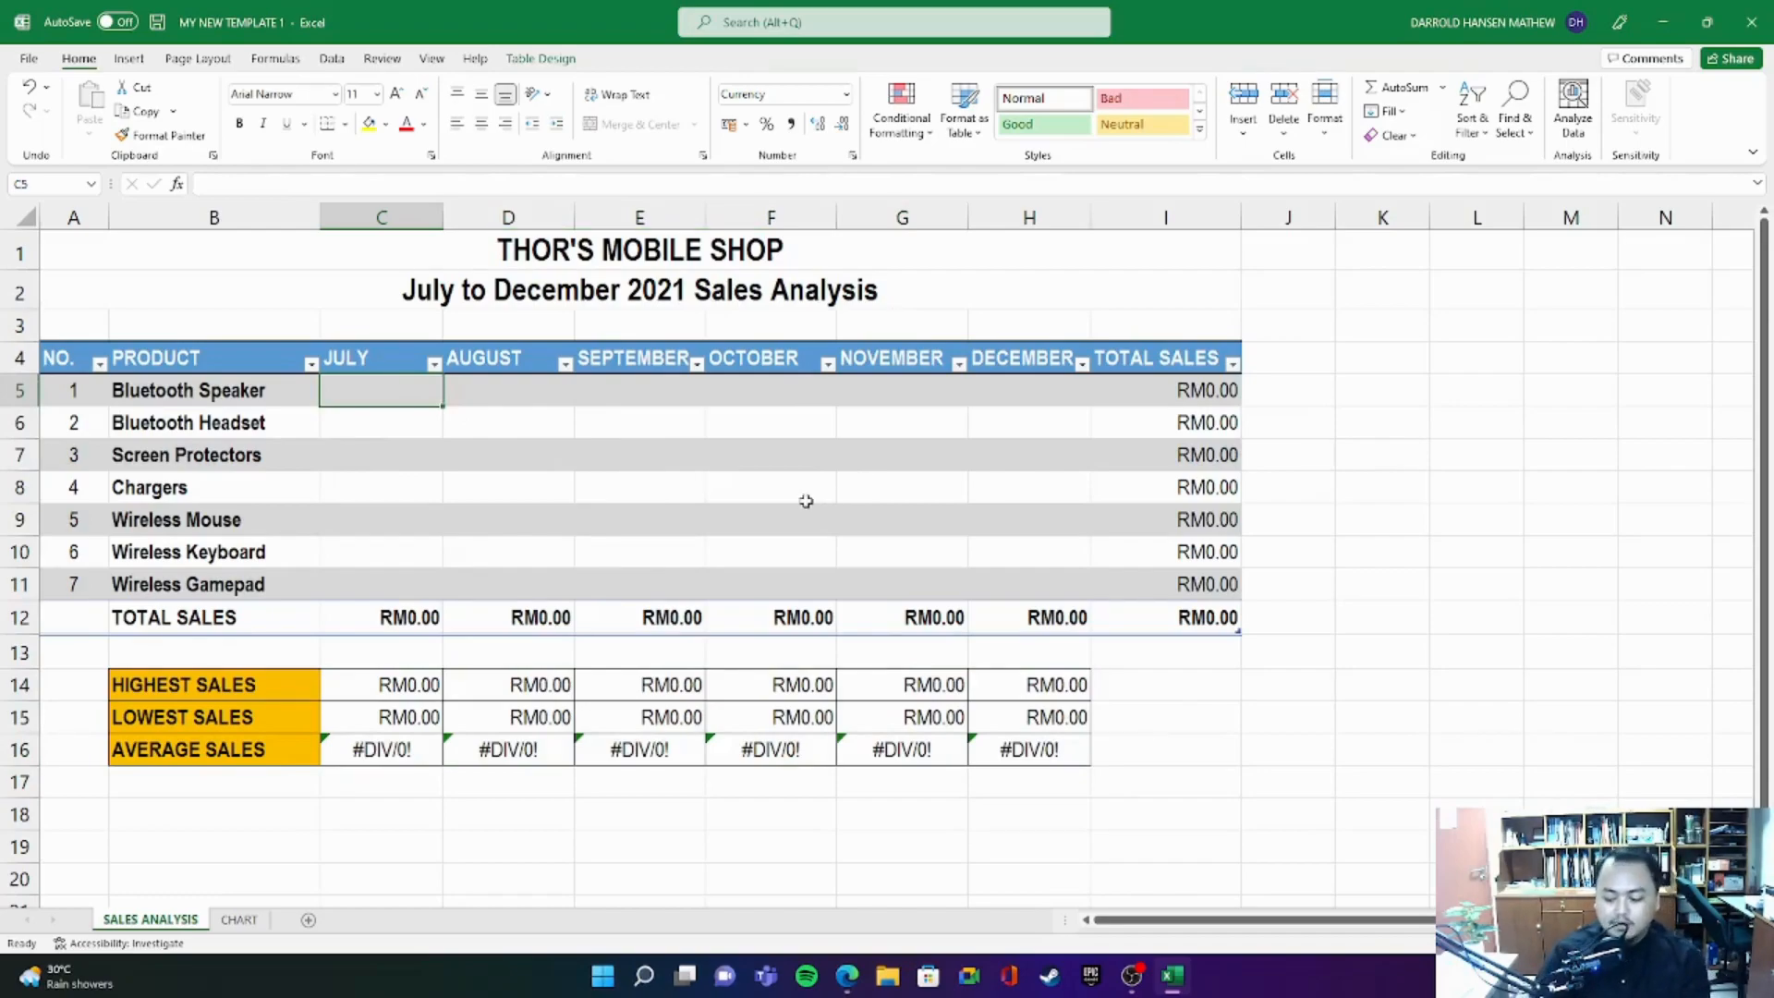
- Enter the Bluetooth Speaker sales for July, August and September as 1200, 3000 and 2400
{"action": "type", "text": "1200"}
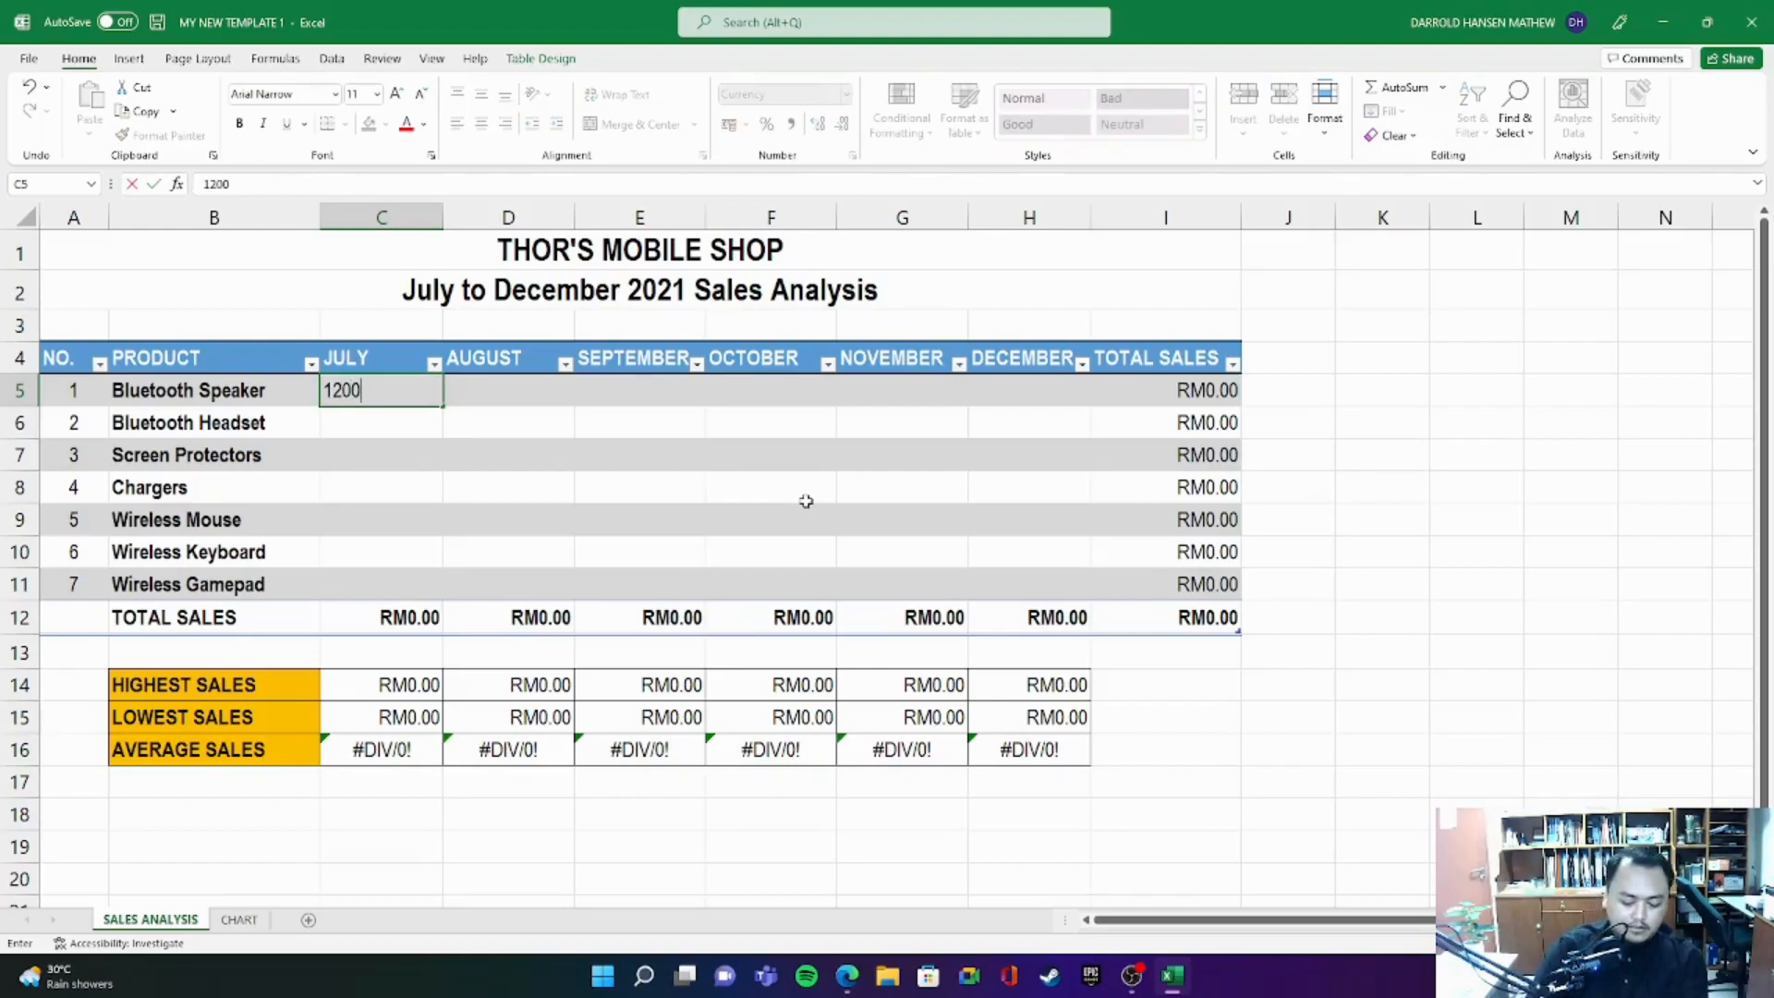
{"action": "key", "text": "Tab"}
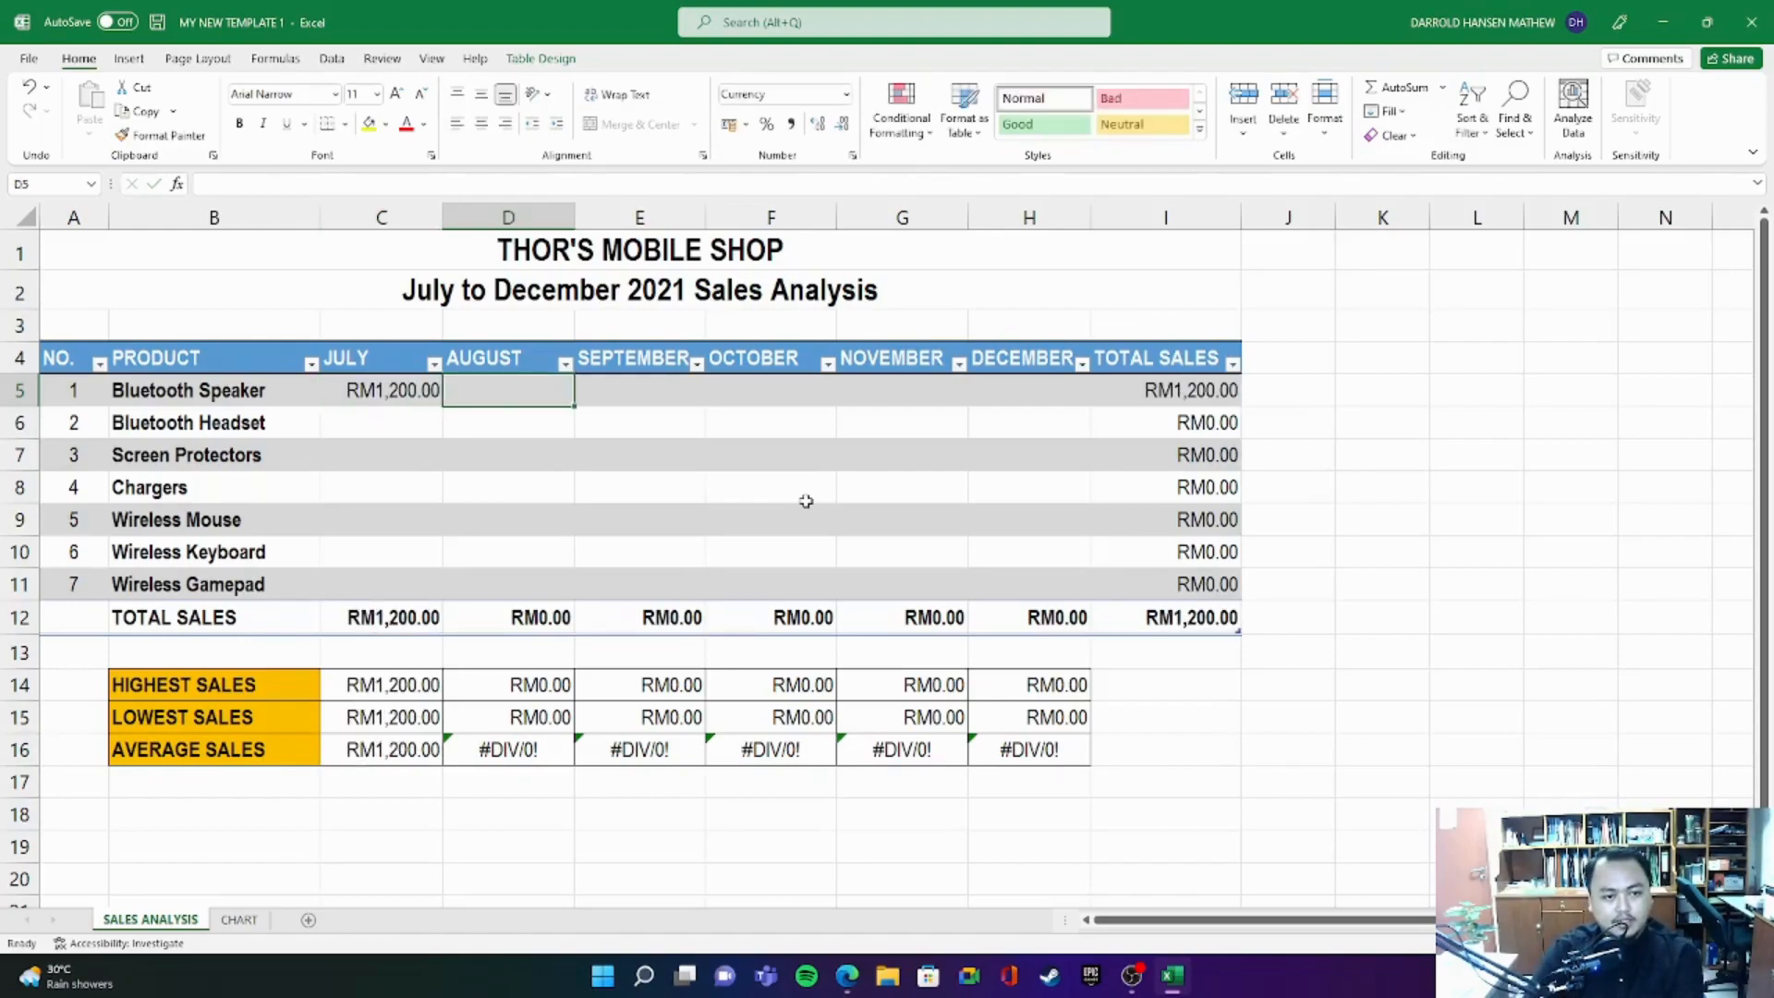
{"action": "type", "text": "3,000"}
{"action": "key", "text": "Tab"}
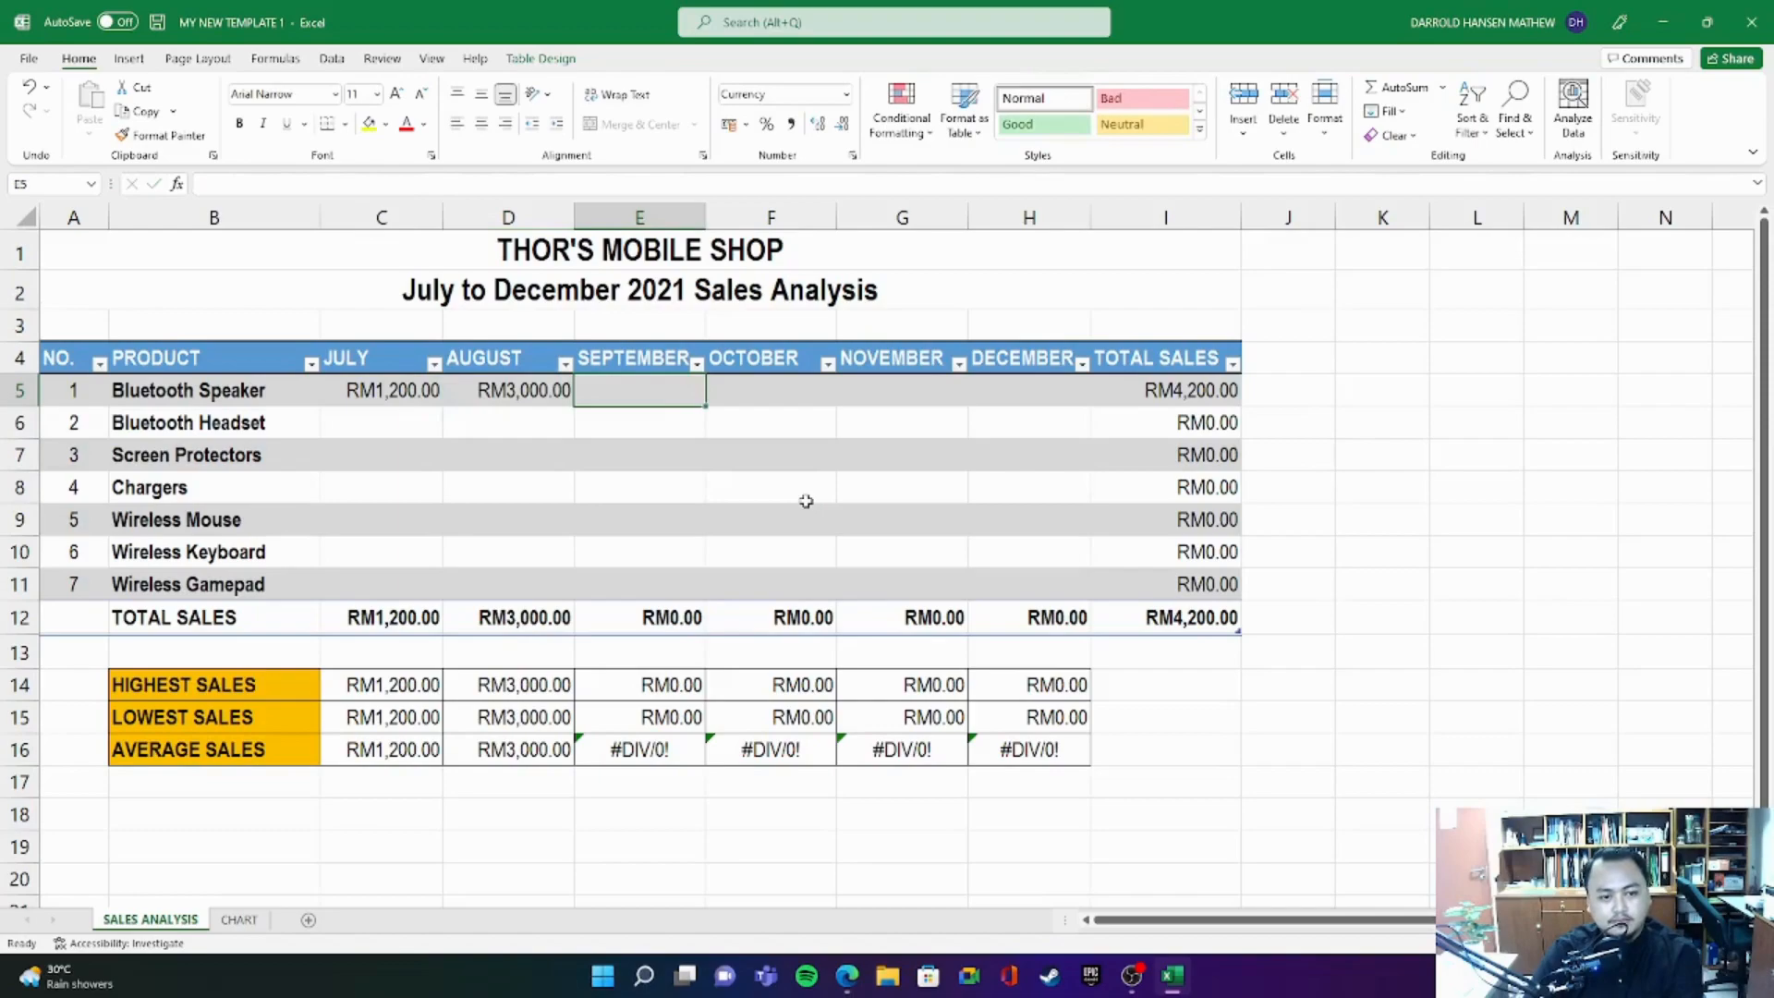
{"action": "type", "text": "2400"}
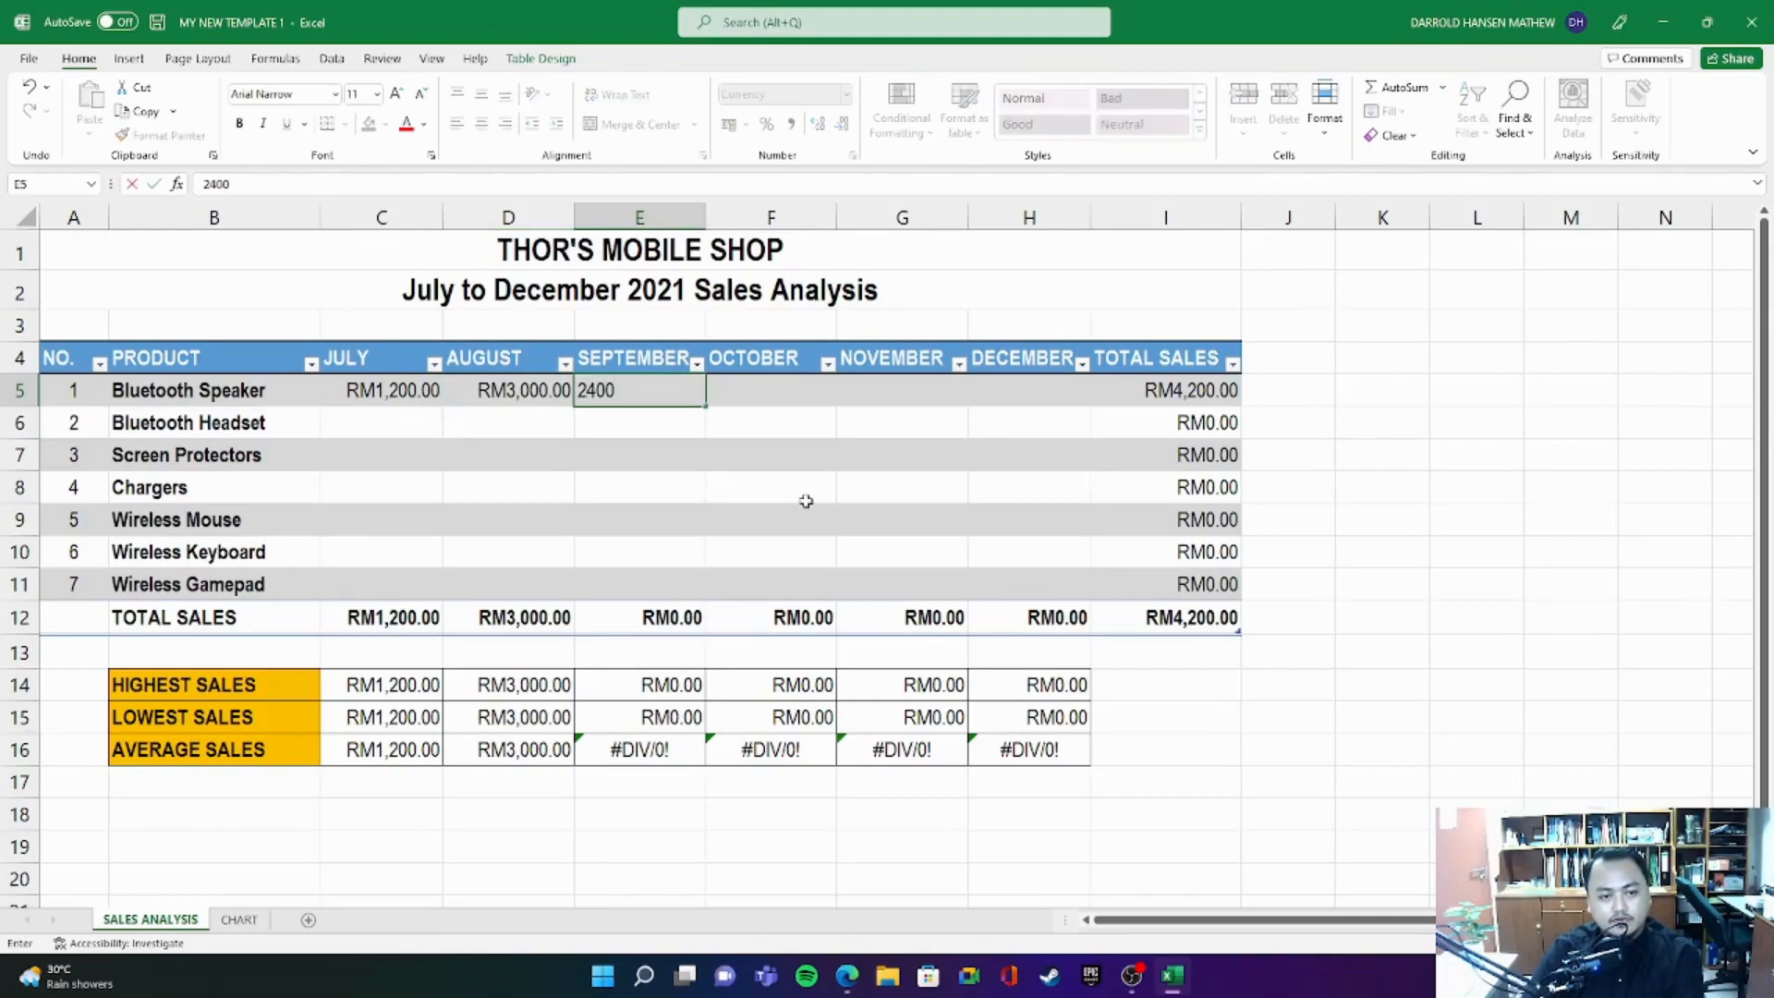
{"action": "key", "text": "Tab"}
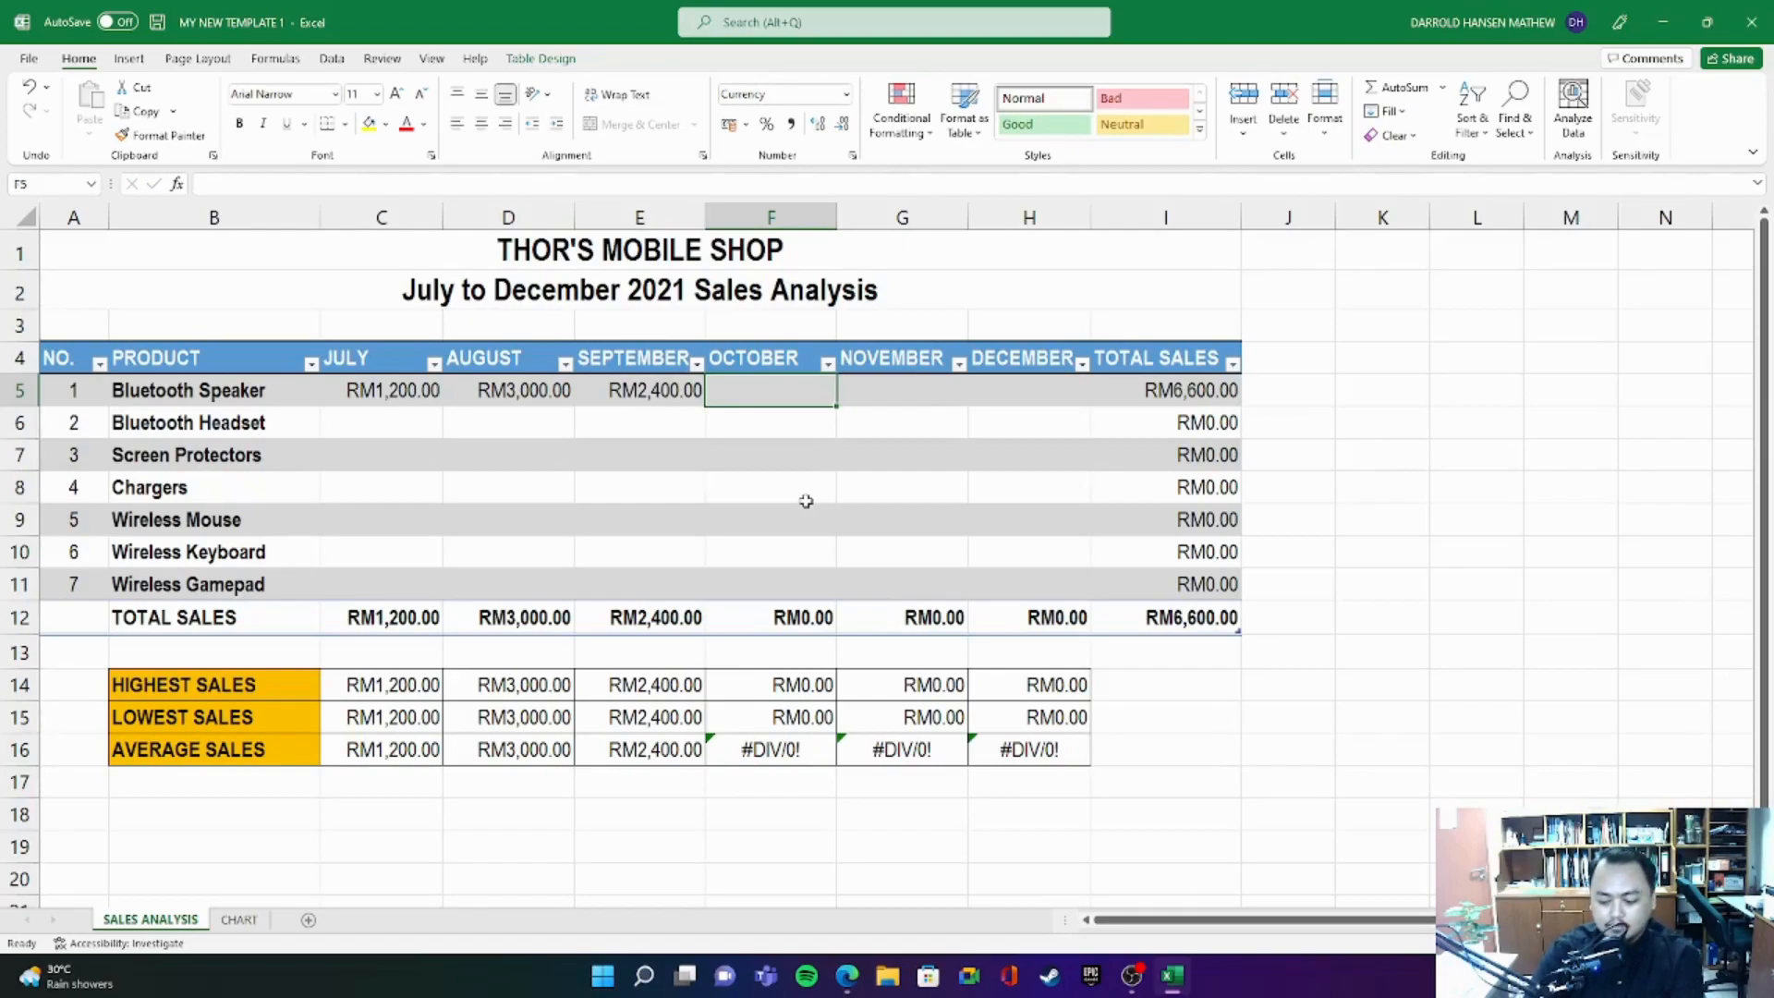
- Enter the Bluetooth Speaker sales for October, November and December as 500, 600 and 1200
{"action": "type", "text": "500.00"}
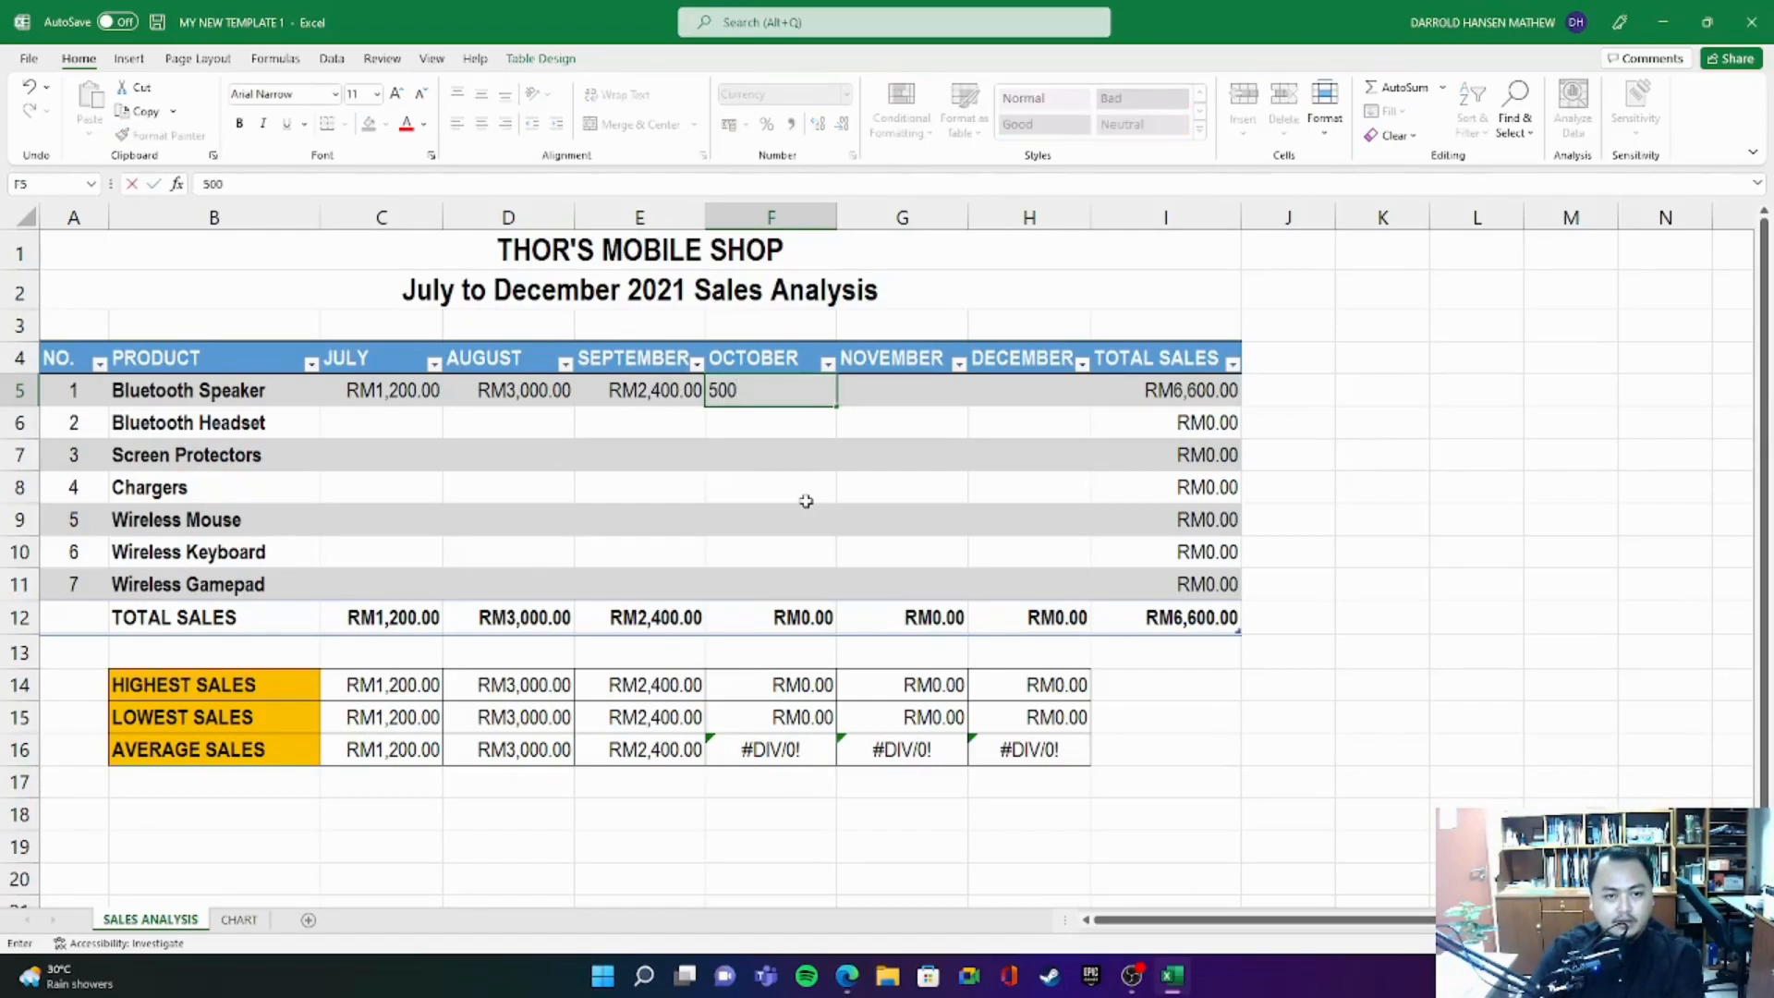
{"action": "key", "text": "Tab"}
{"action": "type", "text": "600"}
{"action": "key", "text": "Tab"}
{"action": "type", "text": "1,2"}
{"action": "type", "text": "00"}
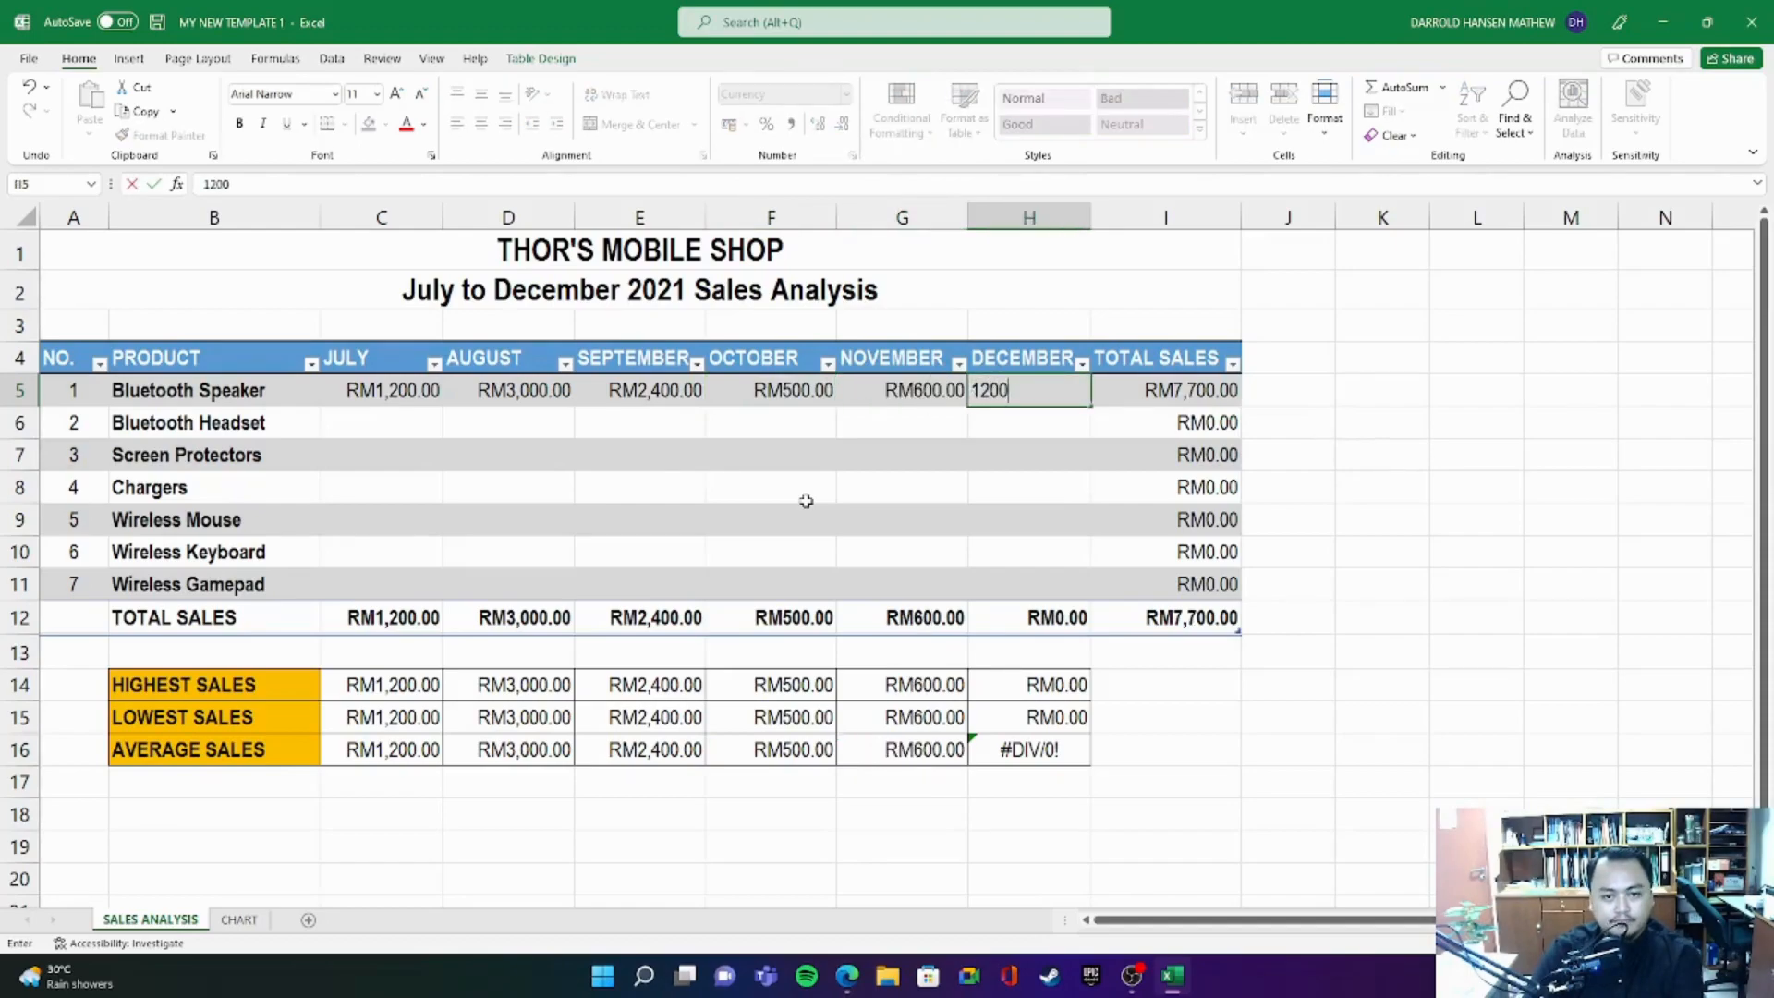
{"action": "key", "text": "Return"}
- Enter the Bluetooth Headset sales for July, August and September as 4000, 3200 and 2000
{"action": "type", "text": "4,0"}
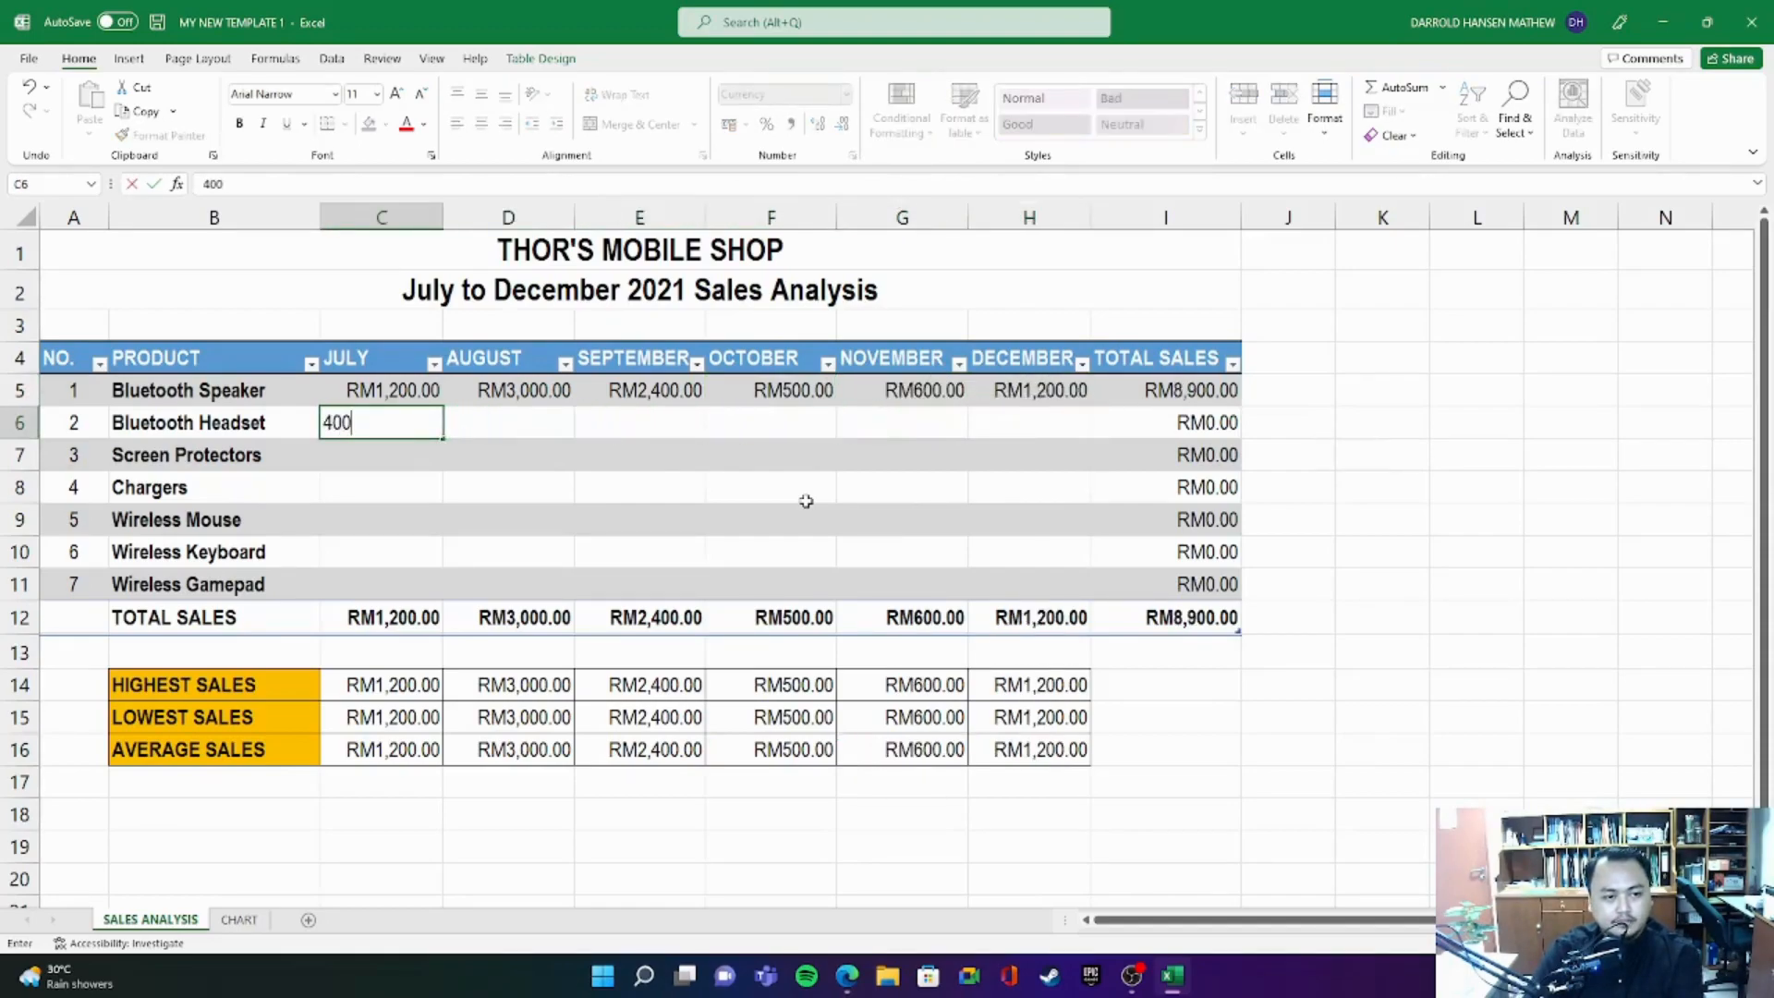
{"action": "type", "text": "00"}
{"action": "key", "text": "Tab"}
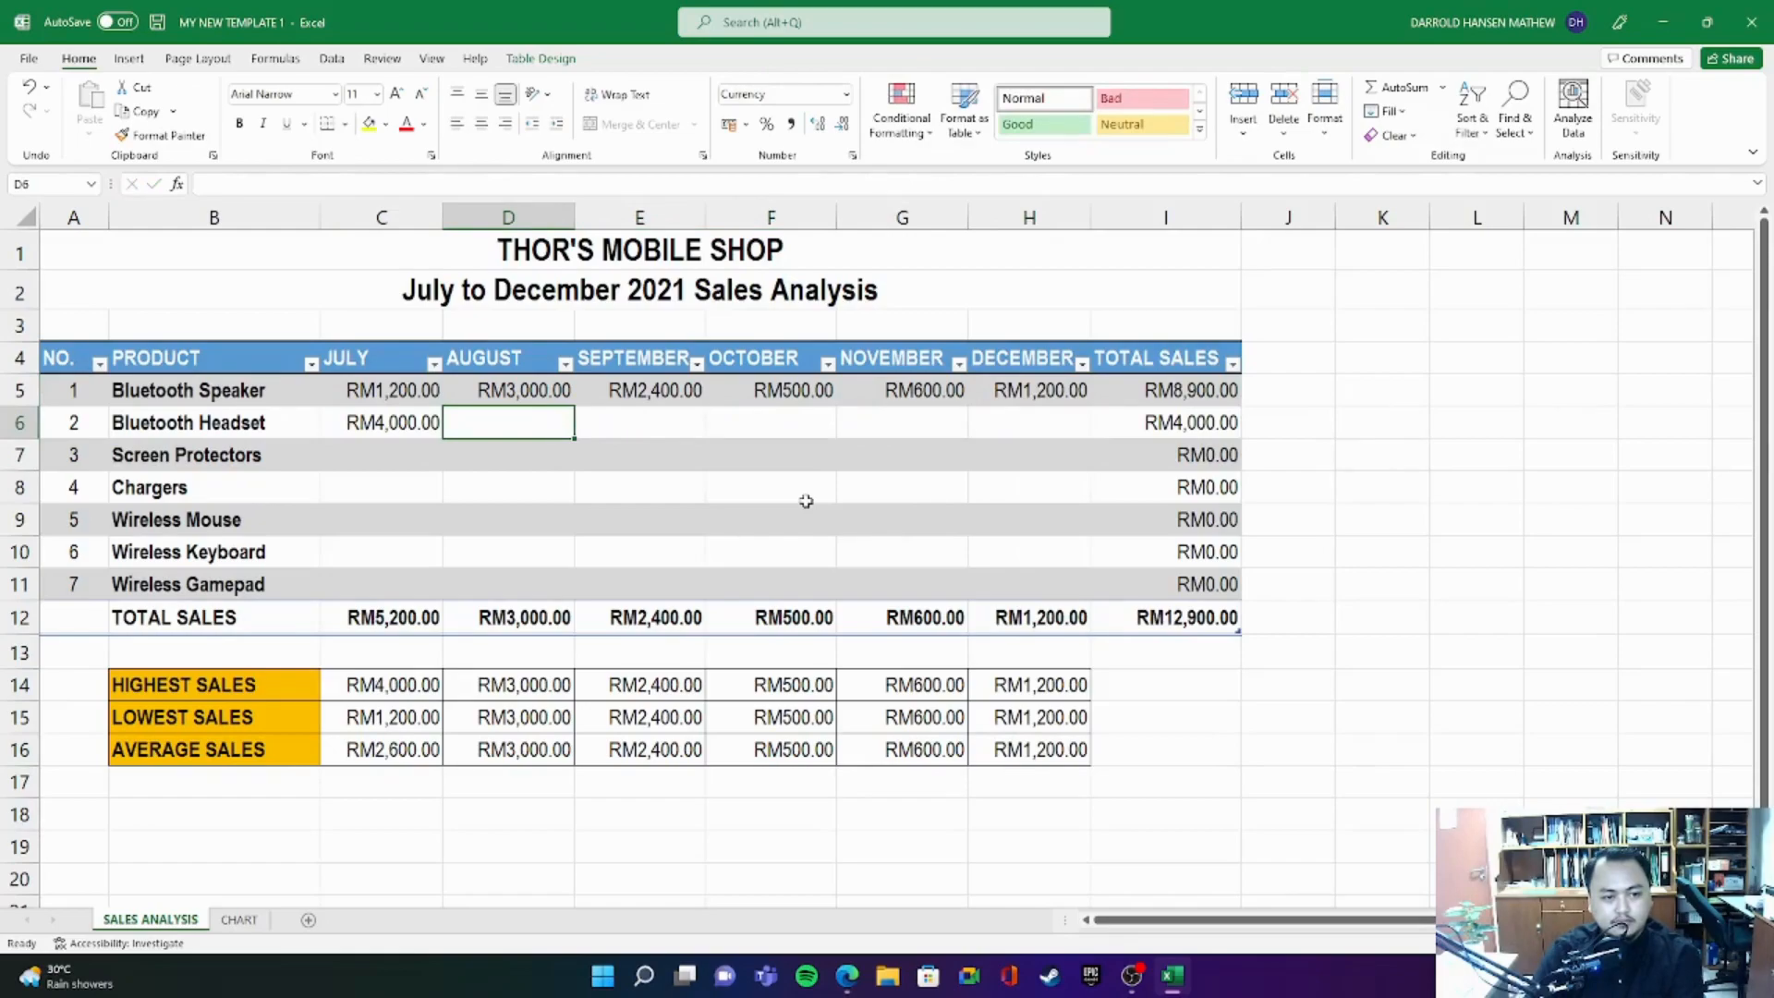
{"action": "type", "text": "3200"}
{"action": "key", "text": "Tab"}
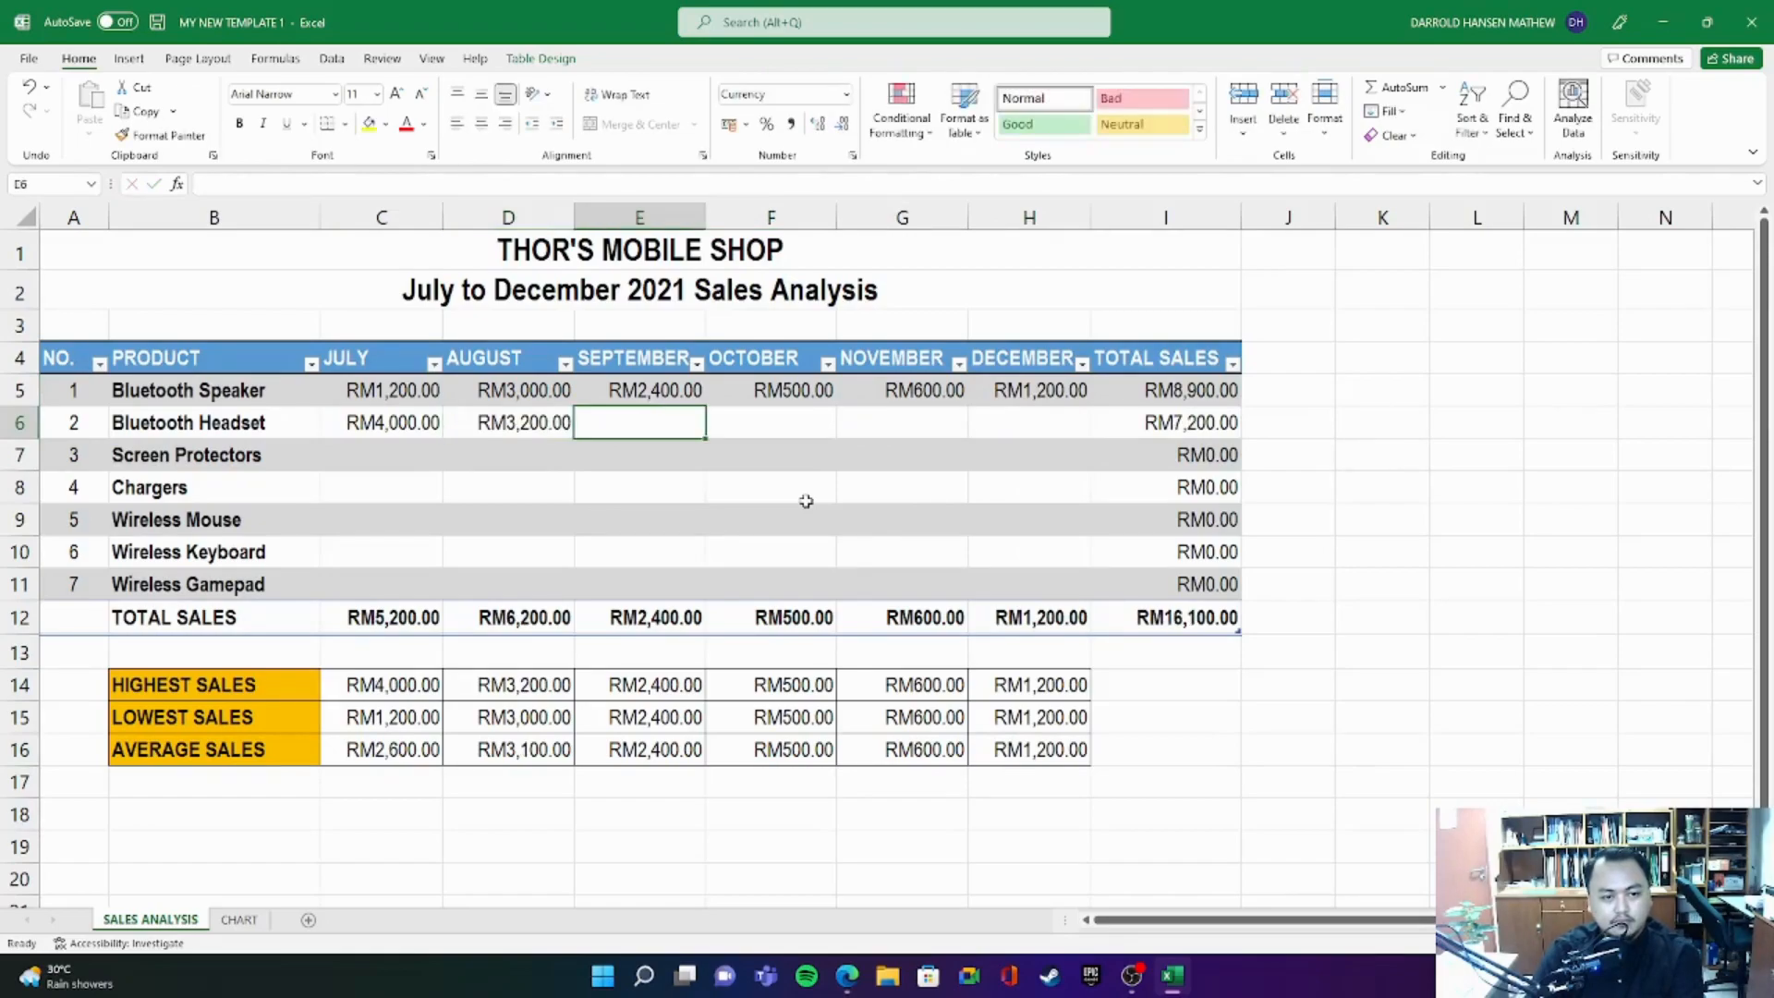
{"action": "type", "text": "2000"}
{"action": "key", "text": "Tab"}
- Enter the Bluetooth Headset sales for October, November and December as 2200, 3200 and 1500
{"action": "type", "text": "2,200"}
{"action": "key", "text": "Tab"}
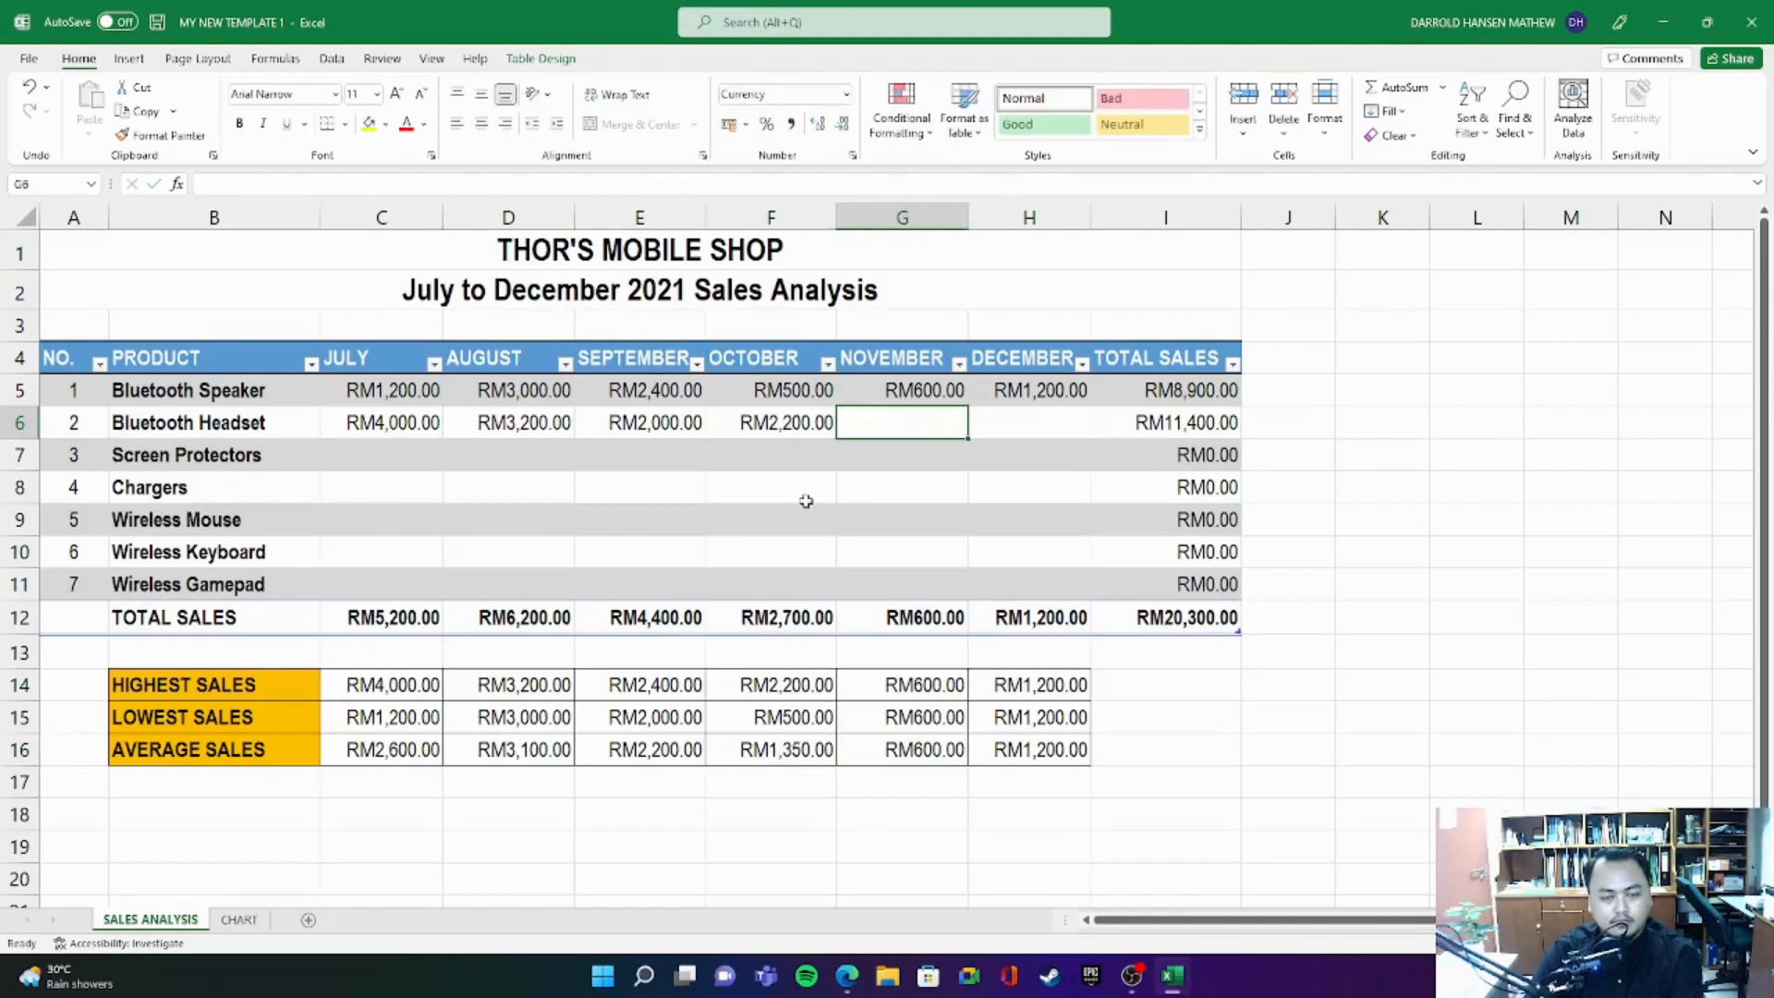
{"action": "type", "text": "3200"}
{"action": "key", "text": "Tab"}
{"action": "type", "text": "1500"}
{"action": "key", "text": "Return"}
- Enter the Screen Protectors sales for July, August and September as 3200, 1200 and 1400
{"action": "key", "text": "Left"}
{"action": "key", "text": "Left"}
{"action": "key", "text": "Left"}
{"action": "key", "text": "Left"}
{"action": "key", "text": "Left"}
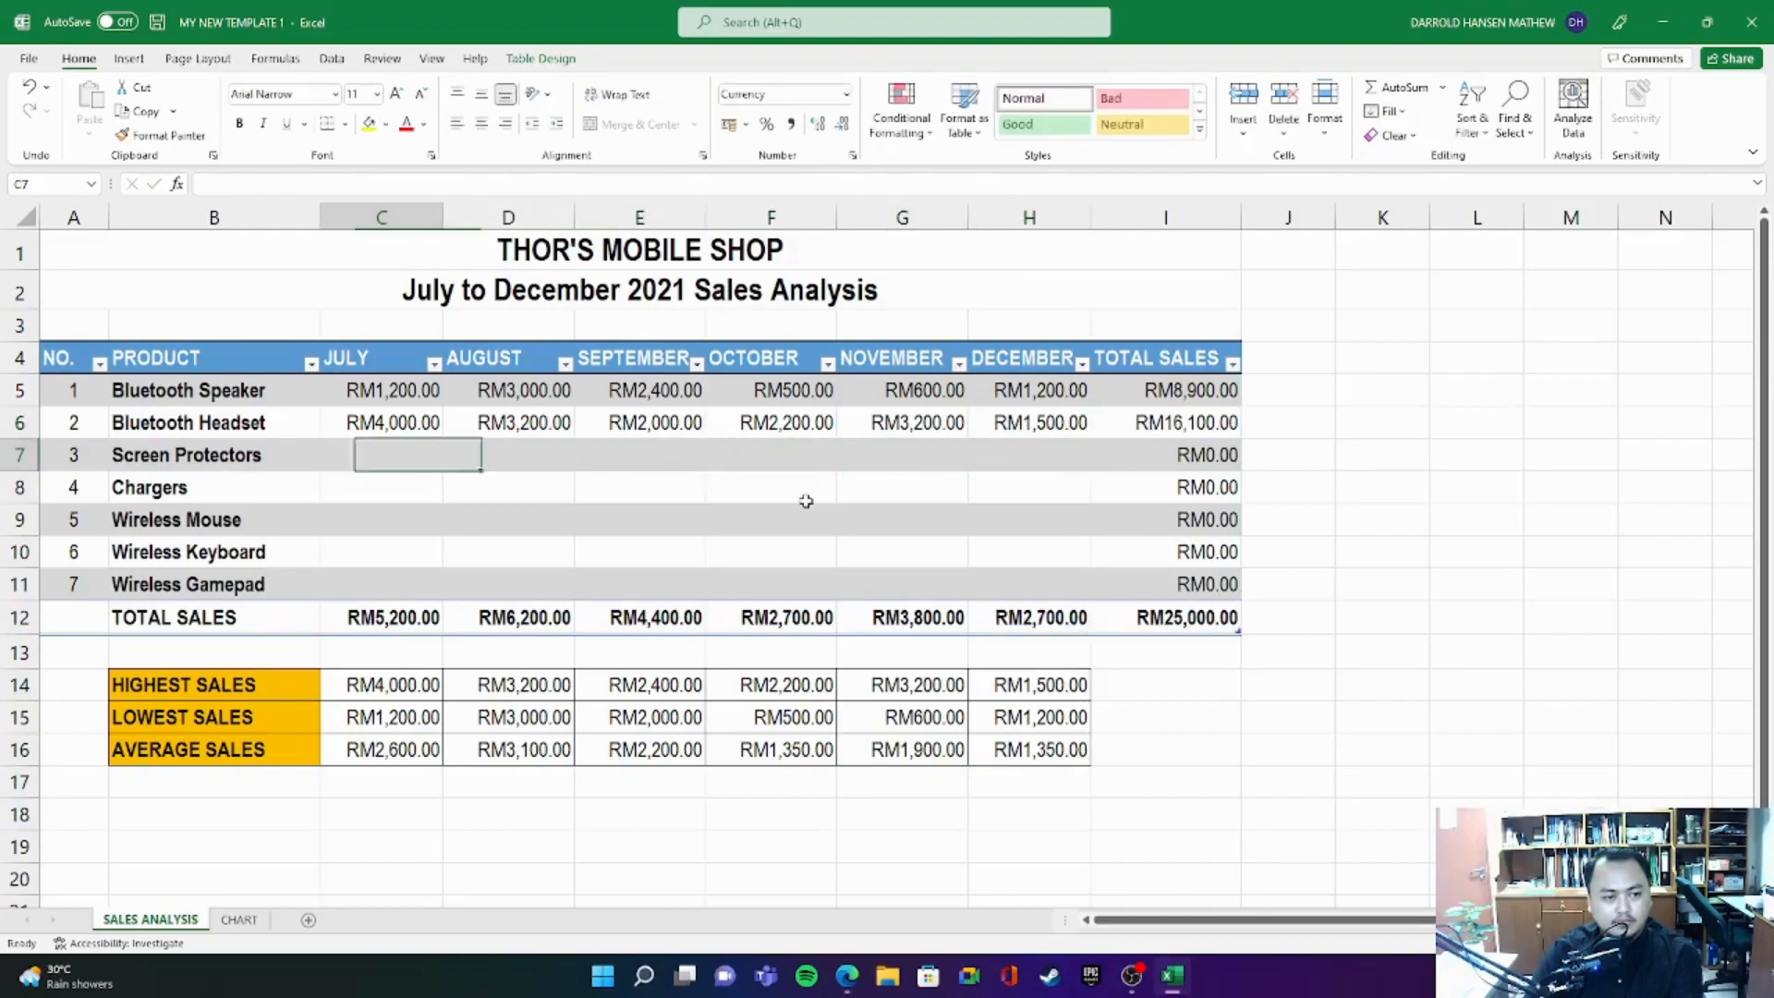
{"action": "type", "text": "3,200"}
{"action": "key", "text": "Tab"}
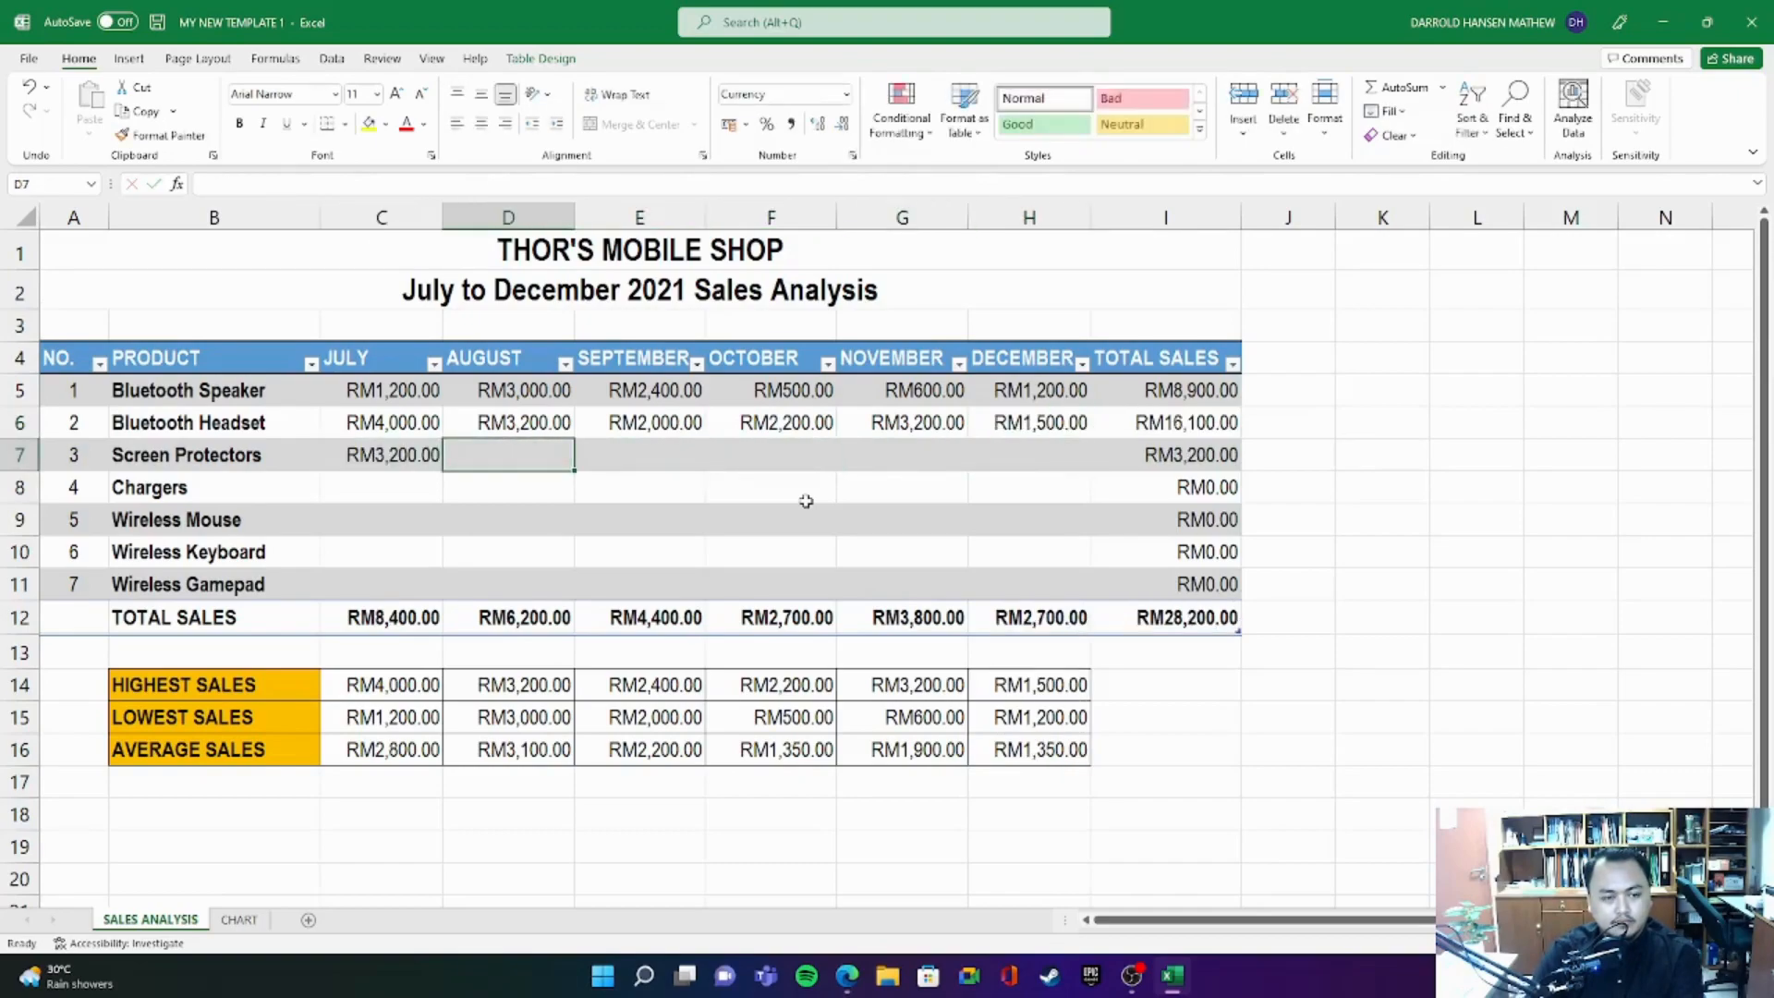
{"action": "type", "text": "1,200"}
{"action": "key", "text": "Tab"}
{"action": "type", "text": "1400"}
{"action": "key", "text": "Tab"}
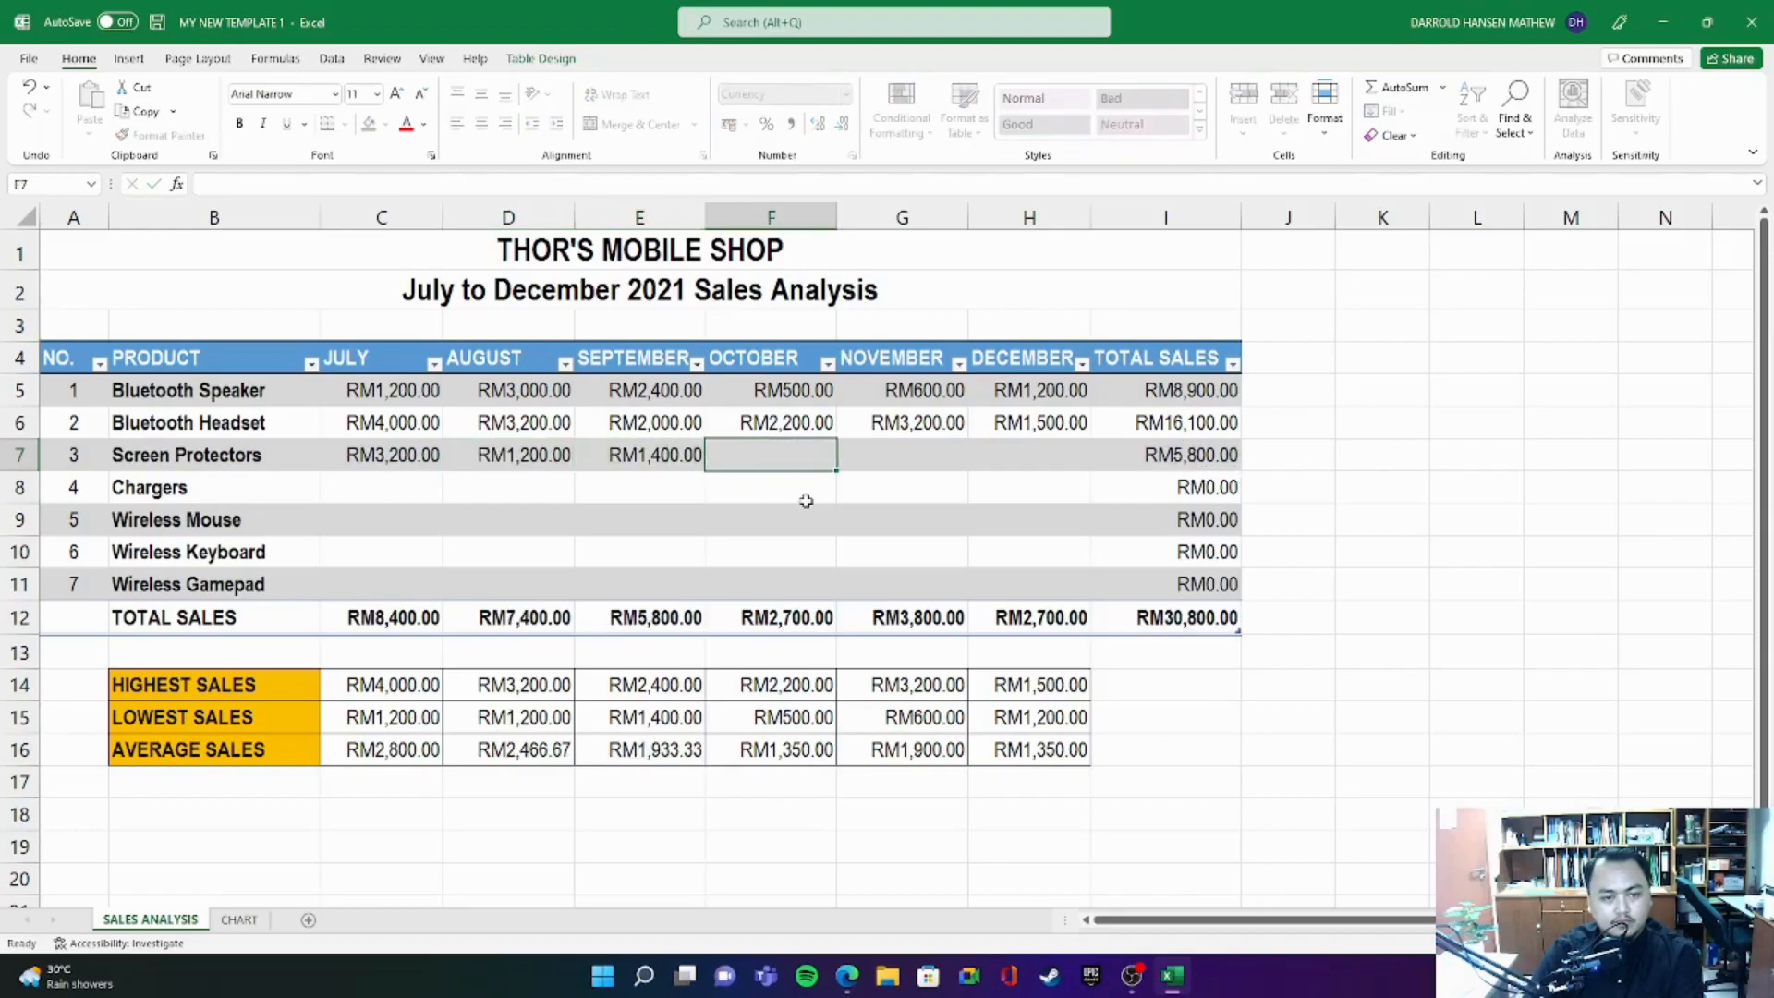
- Enter the Screen Protectors sales for October, November and December as 1350, 1250 and 1350
{"action": "type", "text": "1,"}
{"action": "type", "text": "350"}
{"action": "key", "text": "Tab"}
{"action": "type", "text": "1250"}
{"action": "key", "text": "Tab"}
{"action": "type", "text": "1,350"}
{"action": "key", "text": "Return"}
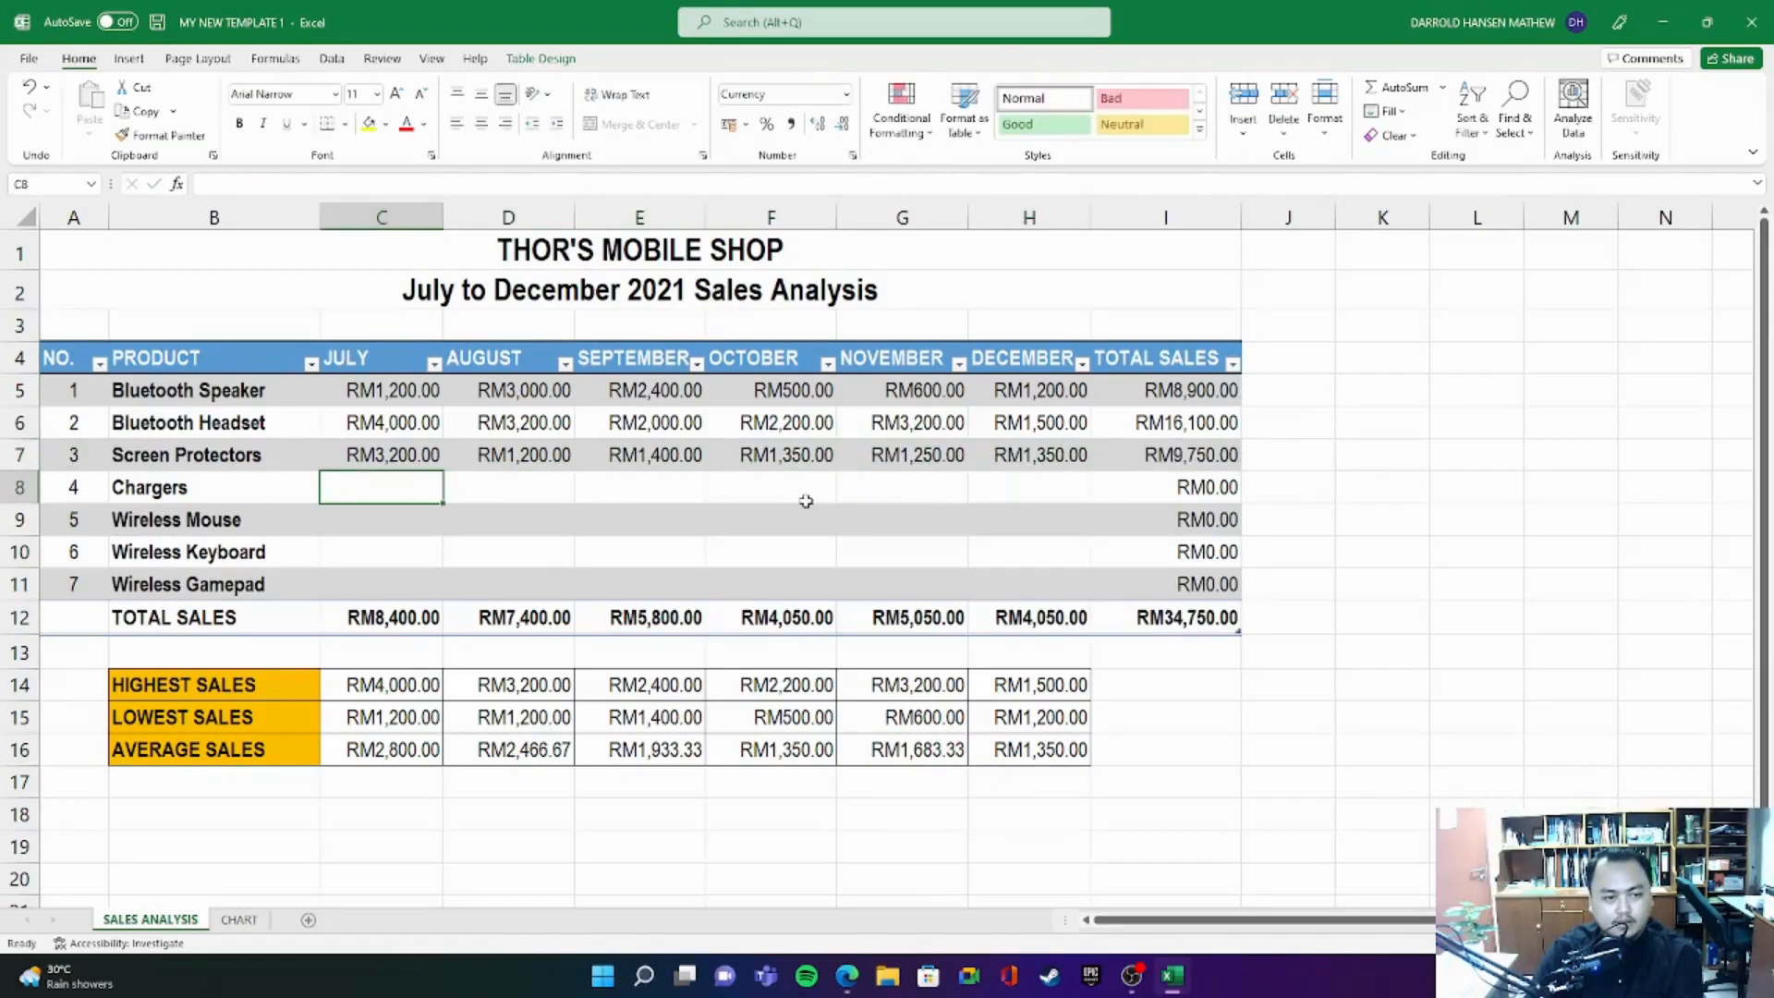
- Enter the Chargers sales for July, August and September as 2000, 2200 and 2150
{"action": "type", "text": "2,000"}
{"action": "key", "text": "Tab"}
{"action": "type", "text": "2,200"}
{"action": "key", "text": "Tab"}
{"action": "type", "text": "2150"}
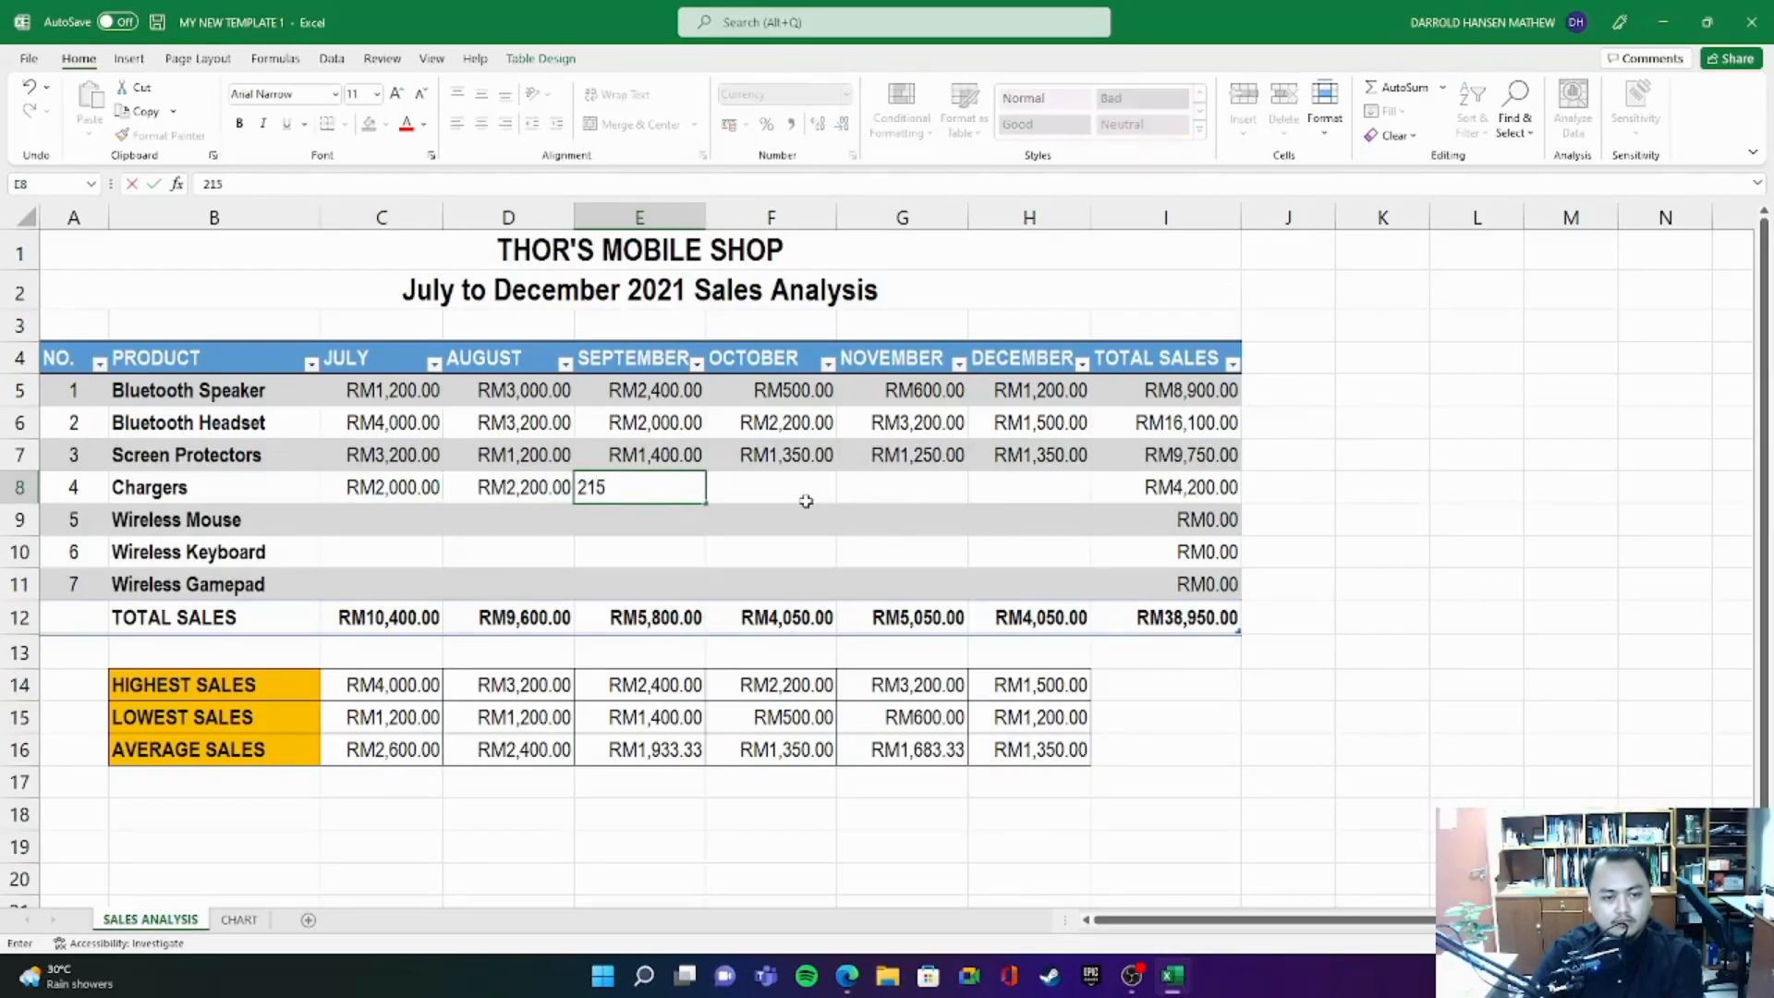
{"action": "key", "text": "Tab"}
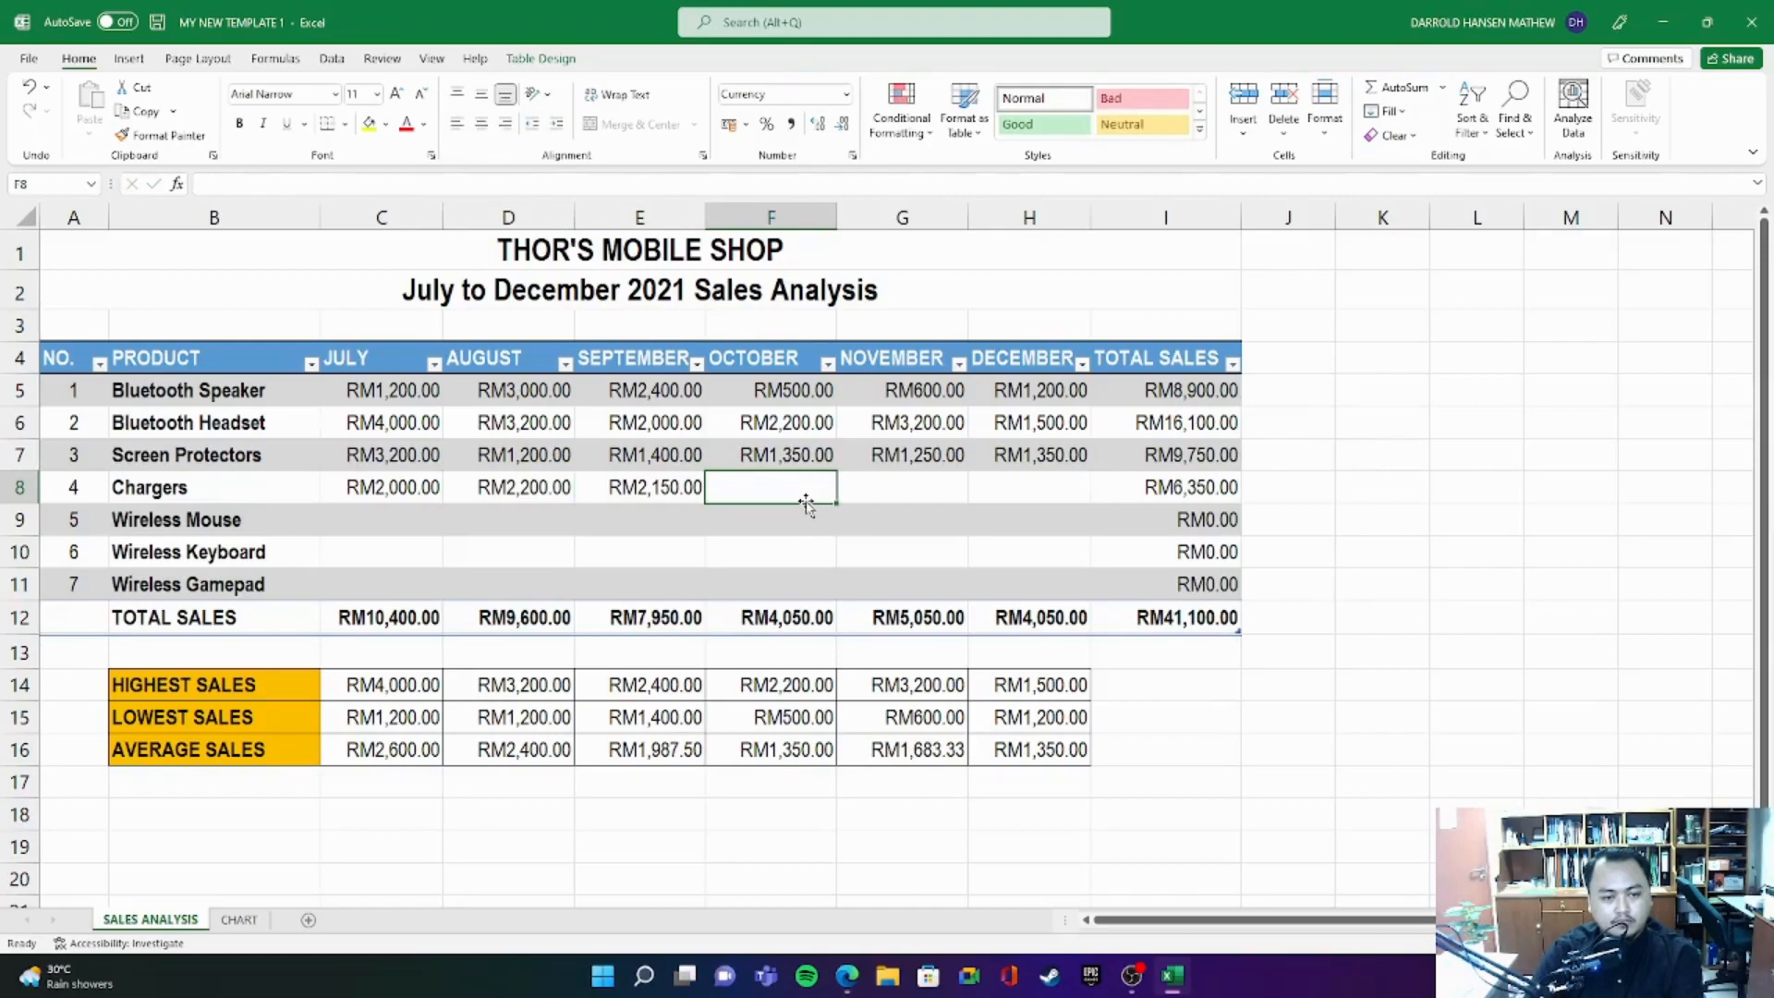
- Enter the Chargers sales for October, November and December as 1800, 1890 and 1750
{"action": "type", "text": "1800"}
{"action": "key", "text": "Tab"}
{"action": "type", "text": "1,890"}
{"action": "key", "text": "Tab"}
{"action": "type", "text": "17"}
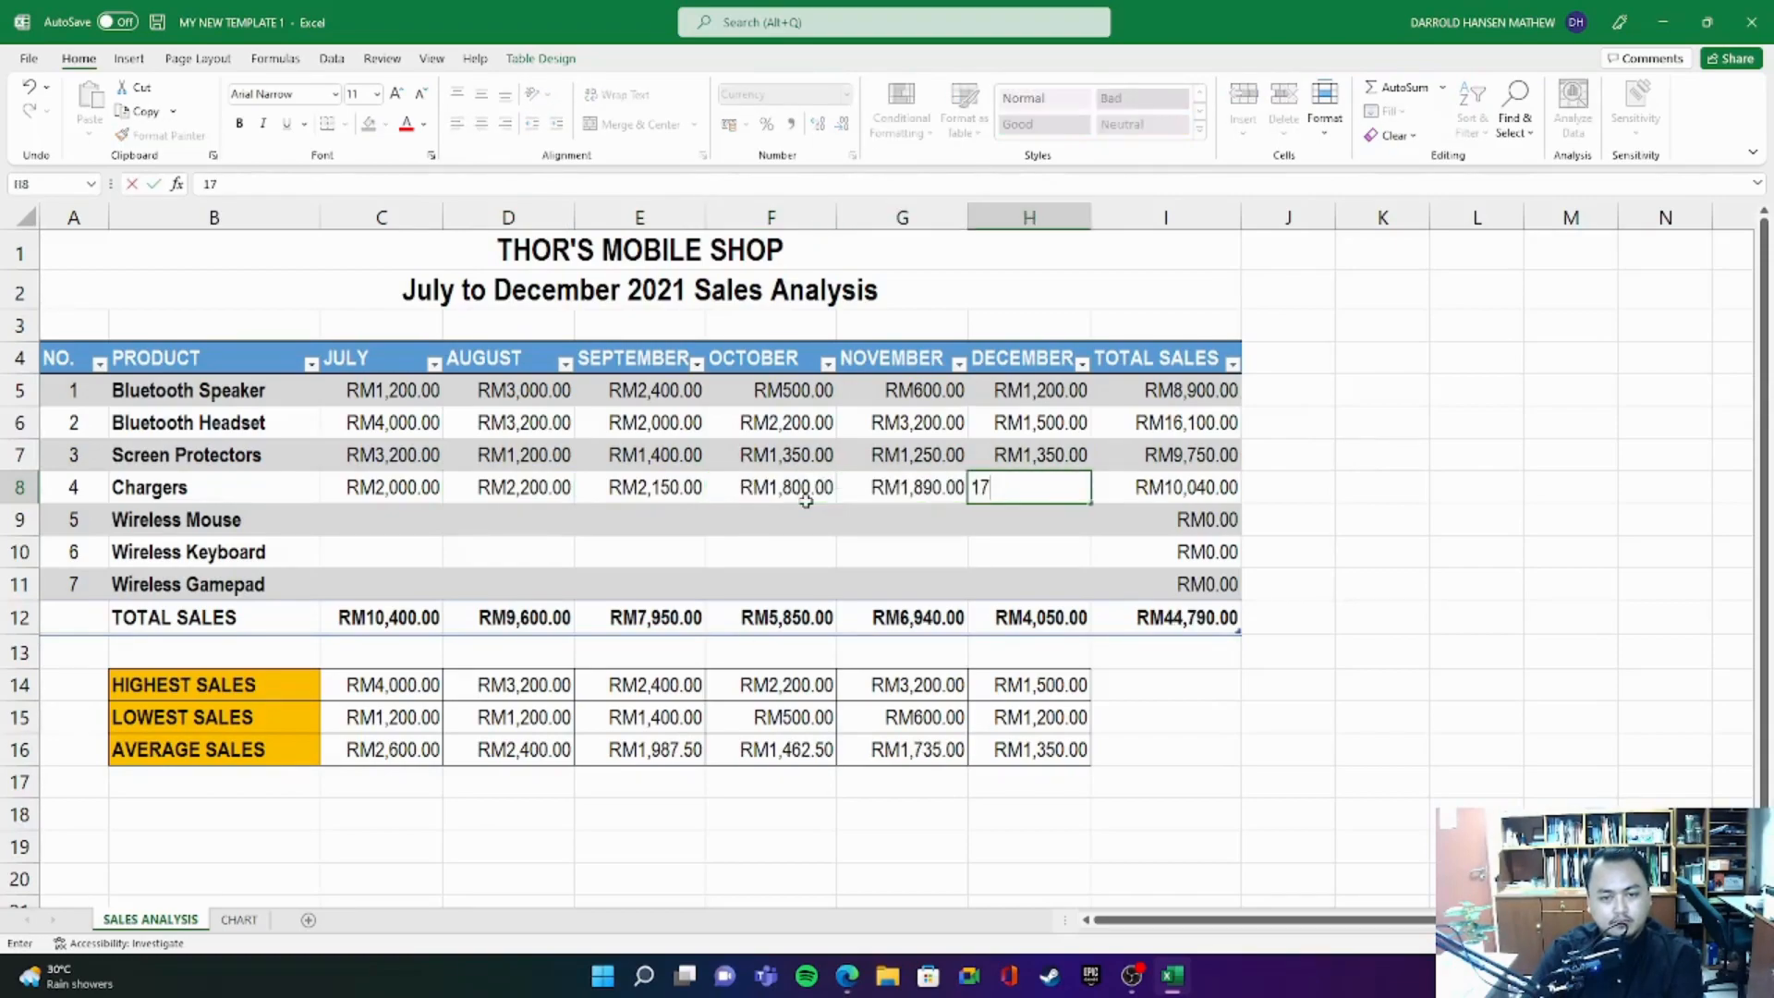
{"action": "key", "text": "Return"}
- Enter the Wireless Mouse sales for July, August and September as 1000, 900 and 850
{"action": "key", "text": "Left"}
{"action": "key", "text": "Left"}
{"action": "key", "text": "Left"}
{"action": "key", "text": "Left"}
{"action": "key", "text": "Left"}
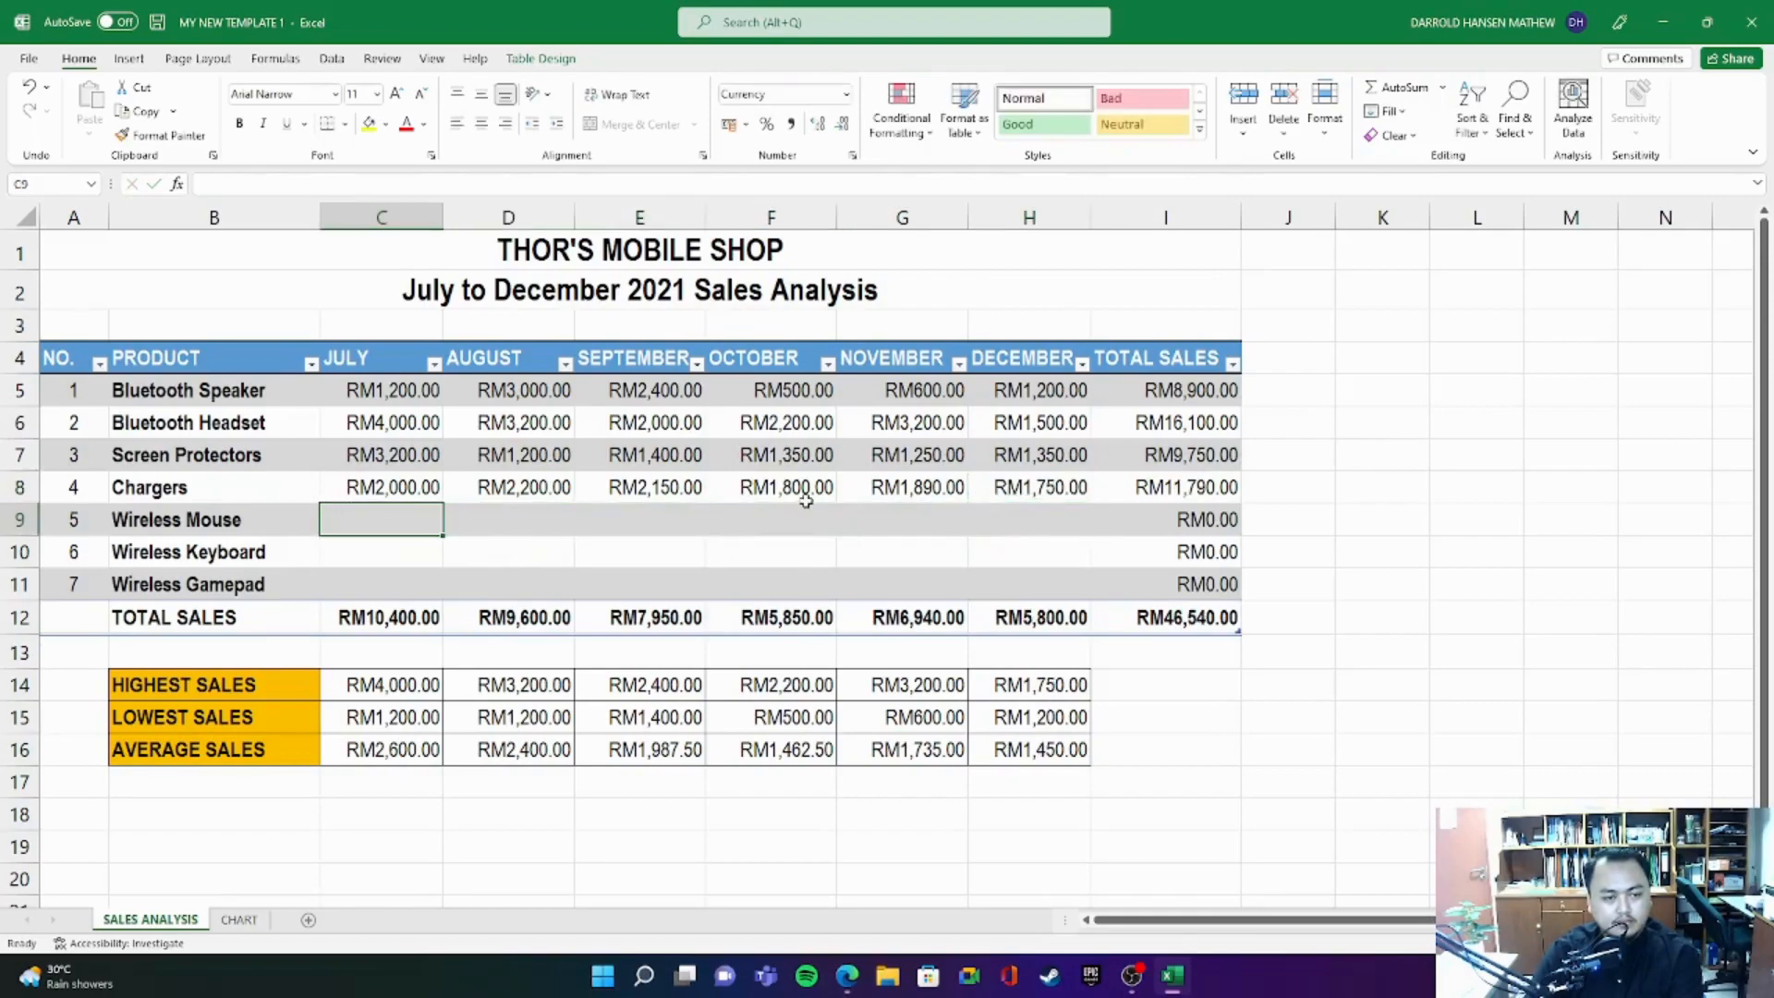
{"action": "type", "text": "1,000"}
{"action": "key", "text": "Tab"}
{"action": "type", "text": "900"}
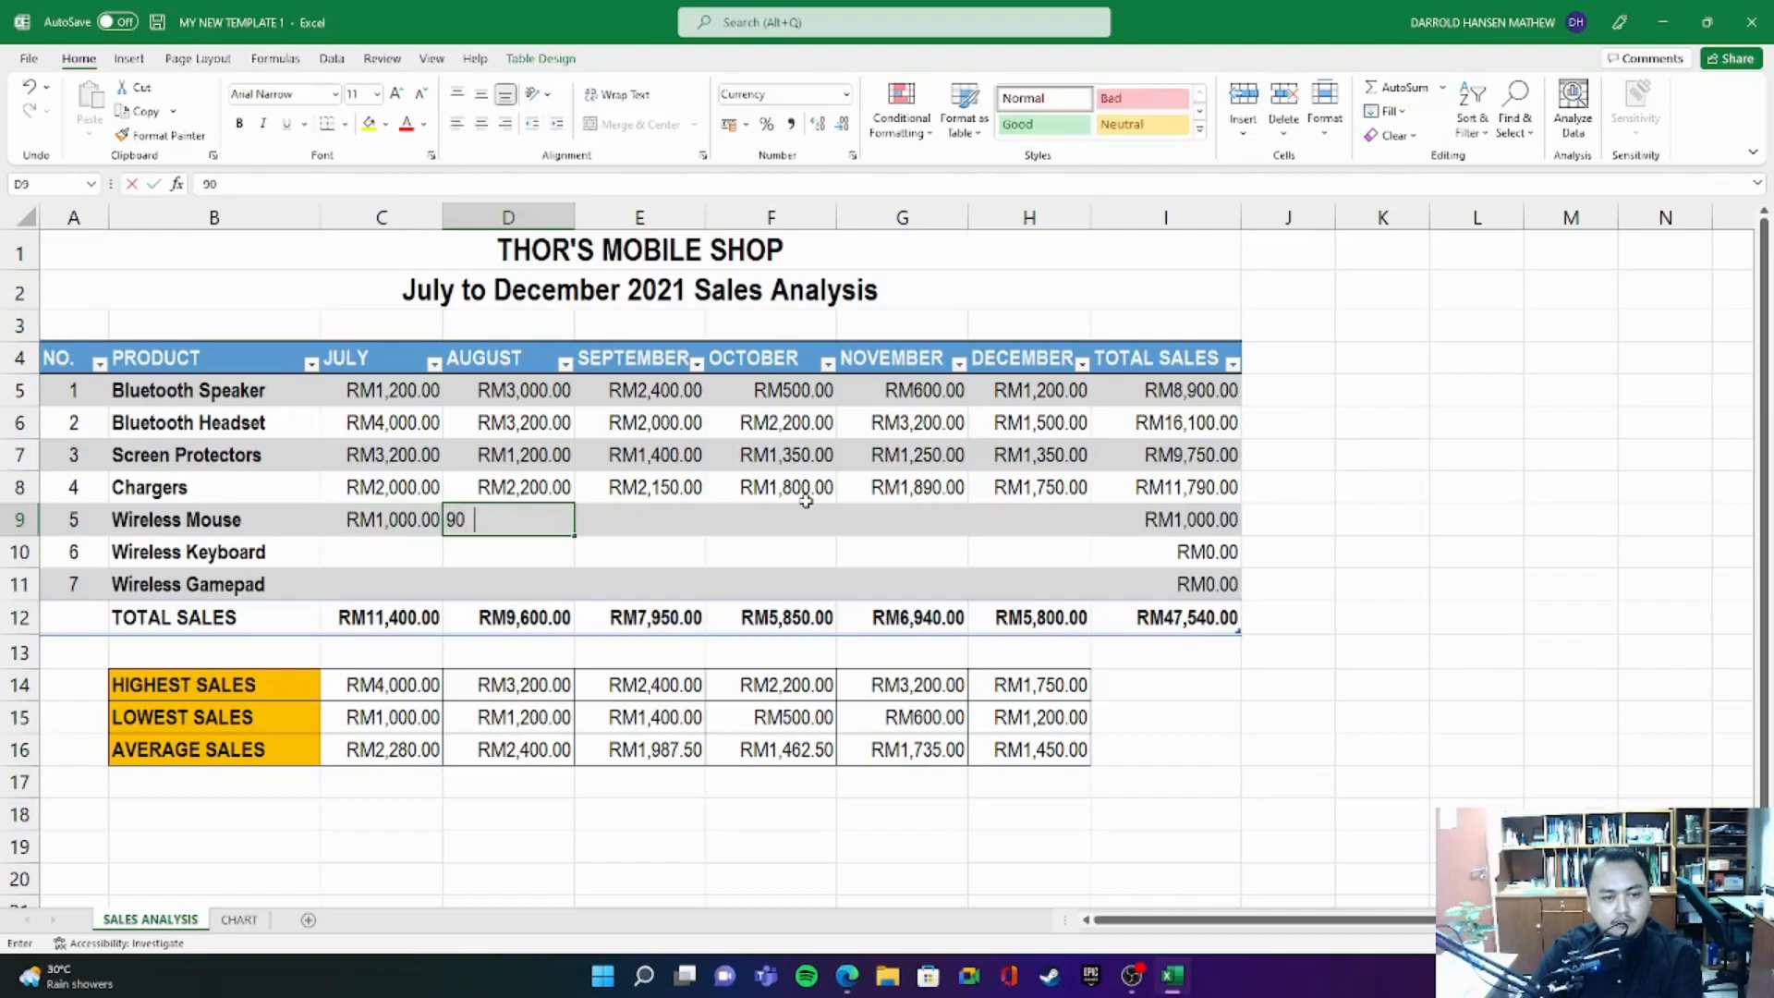
{"action": "key", "text": "Tab"}
{"action": "type", "text": "8"}
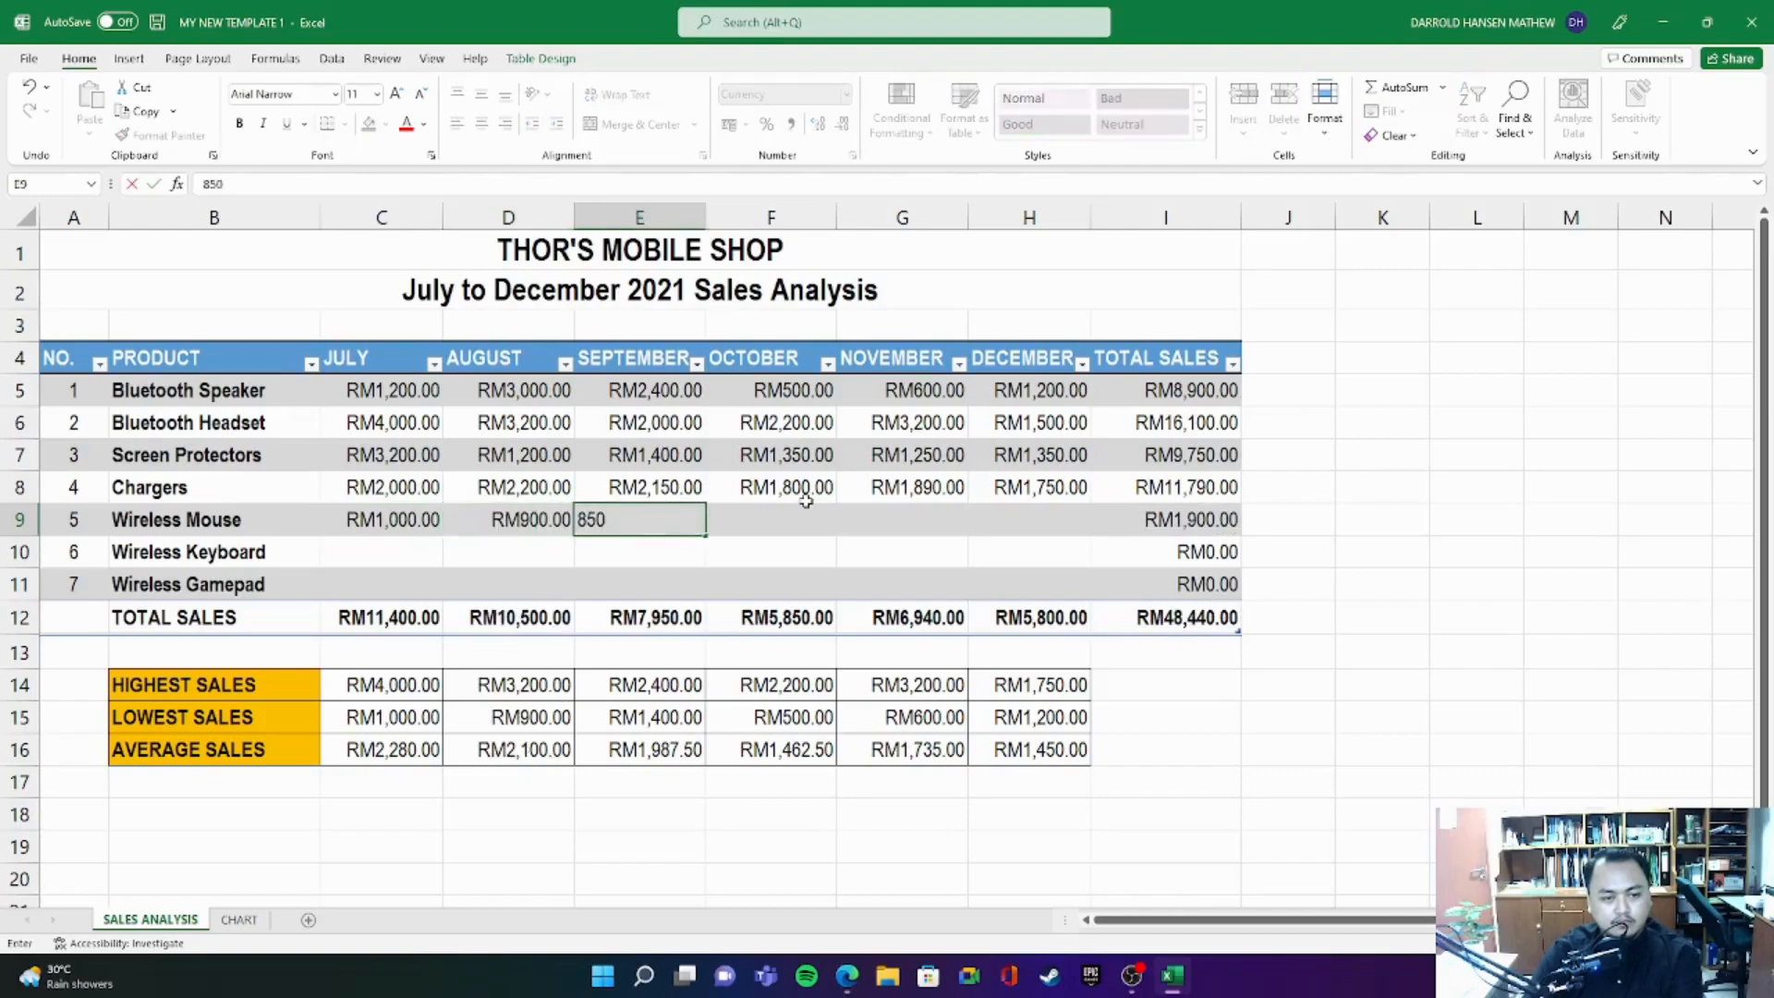
{"action": "key", "text": "Tab"}
- Enter the Wireless Mouse sales for October, November and December as 890, 1350 and 1500
{"action": "type", "text": "8"}
{"action": "key", "text": "Tab"}
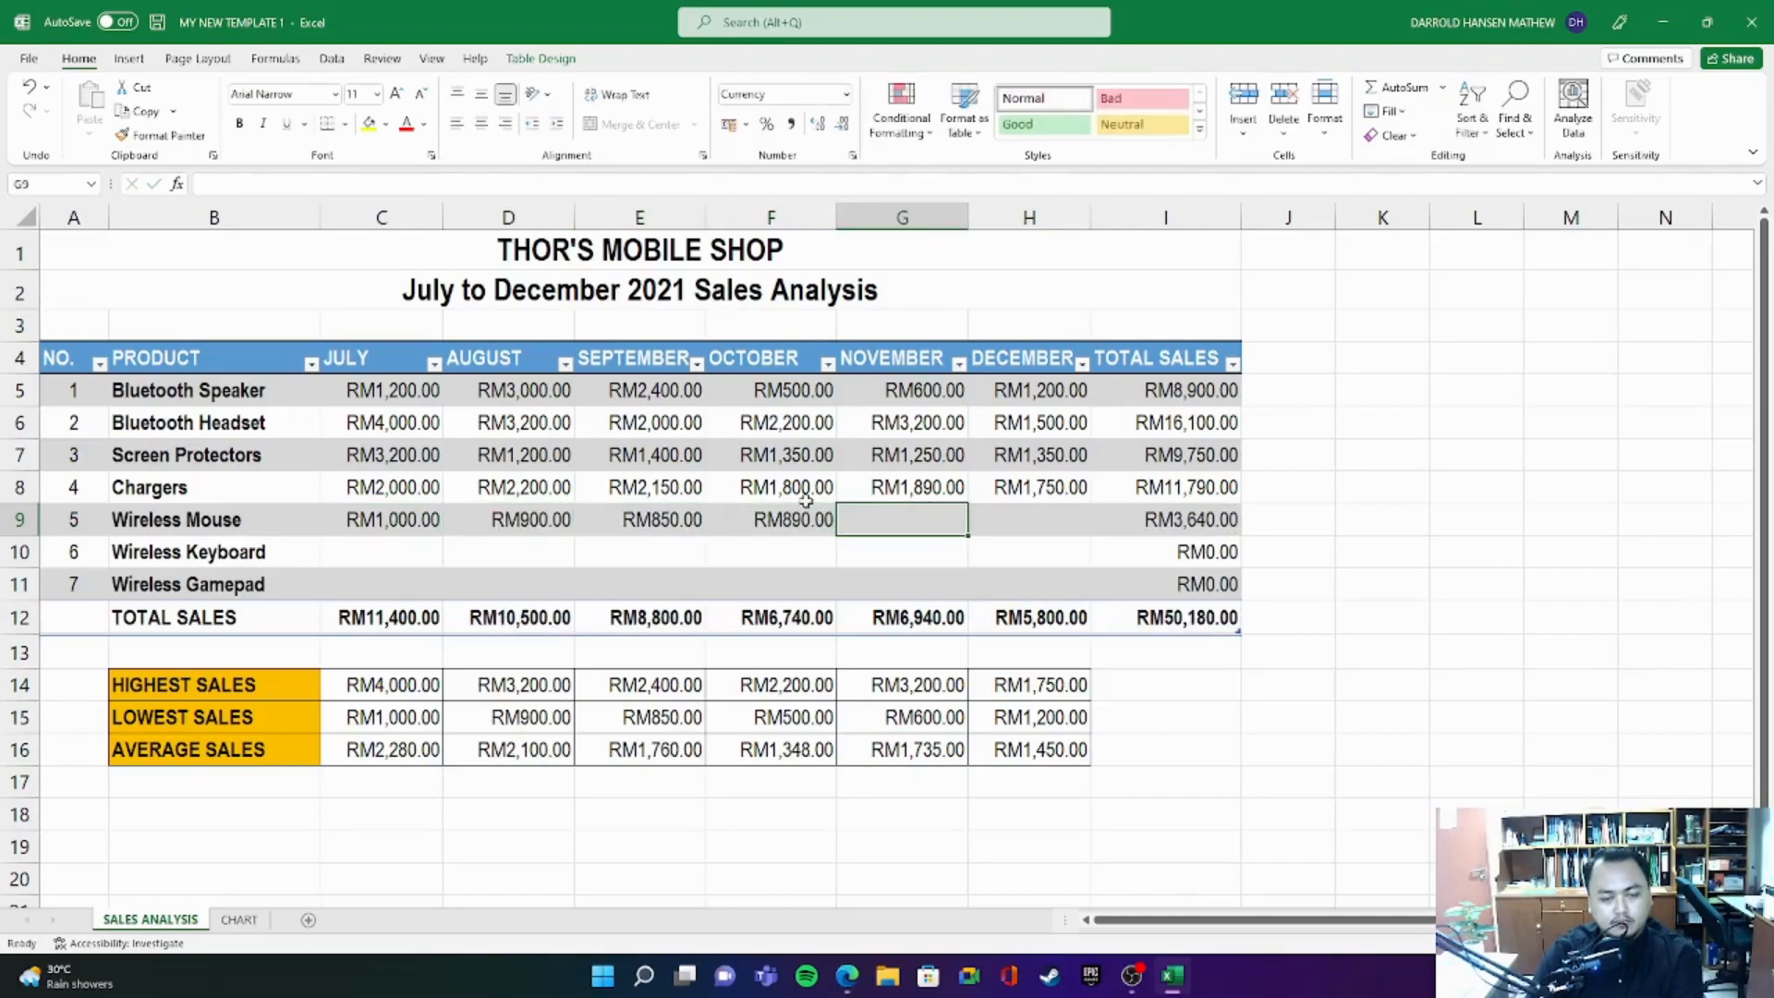
{"action": "type", "text": "1,3"}
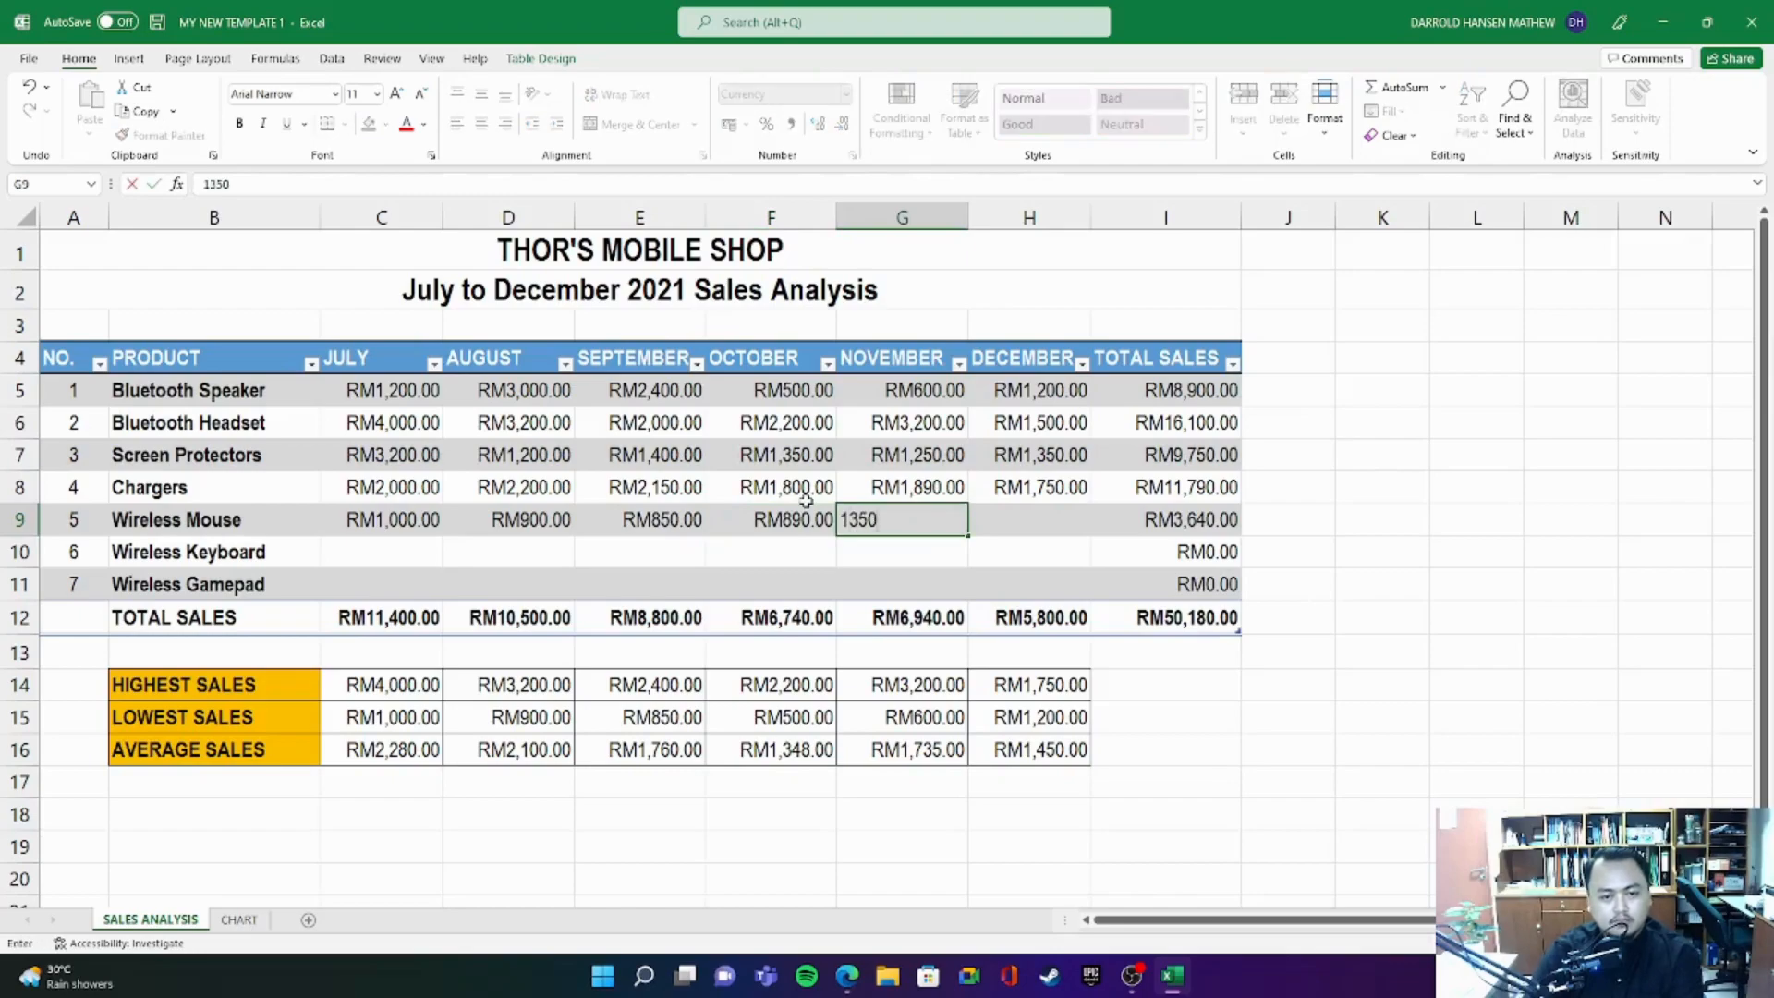
{"action": "type", "text": "50"}
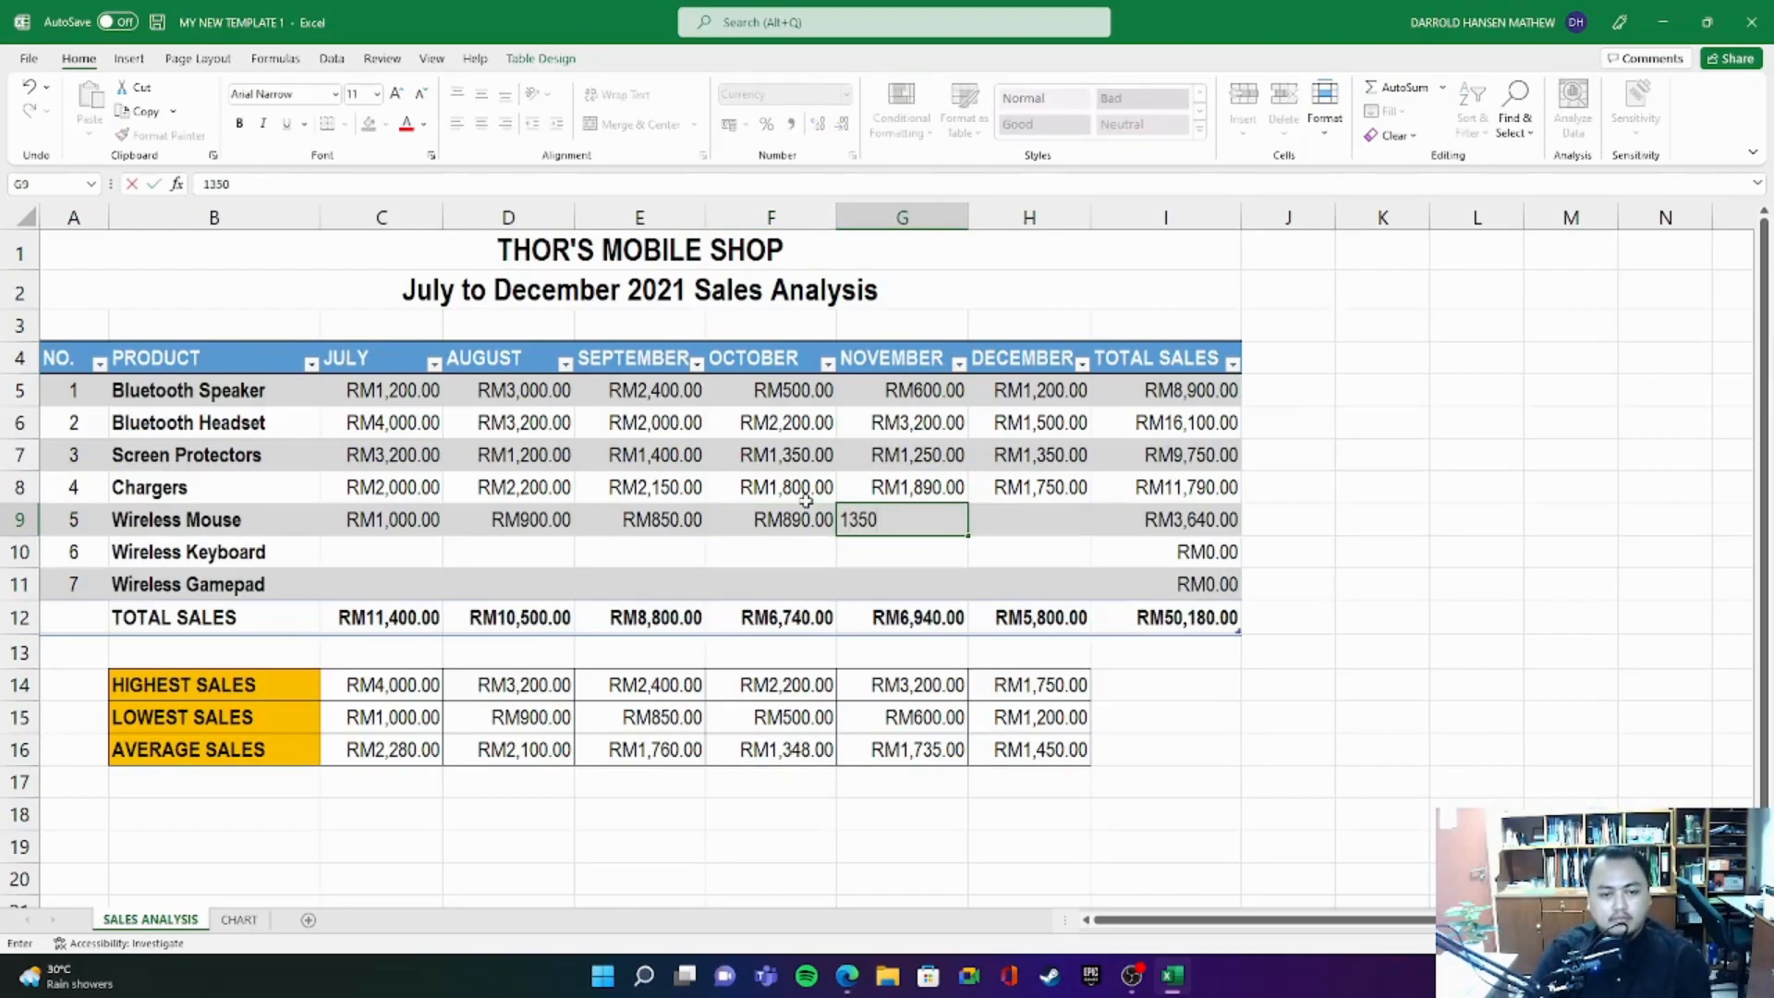
{"action": "key", "text": "Tab"}
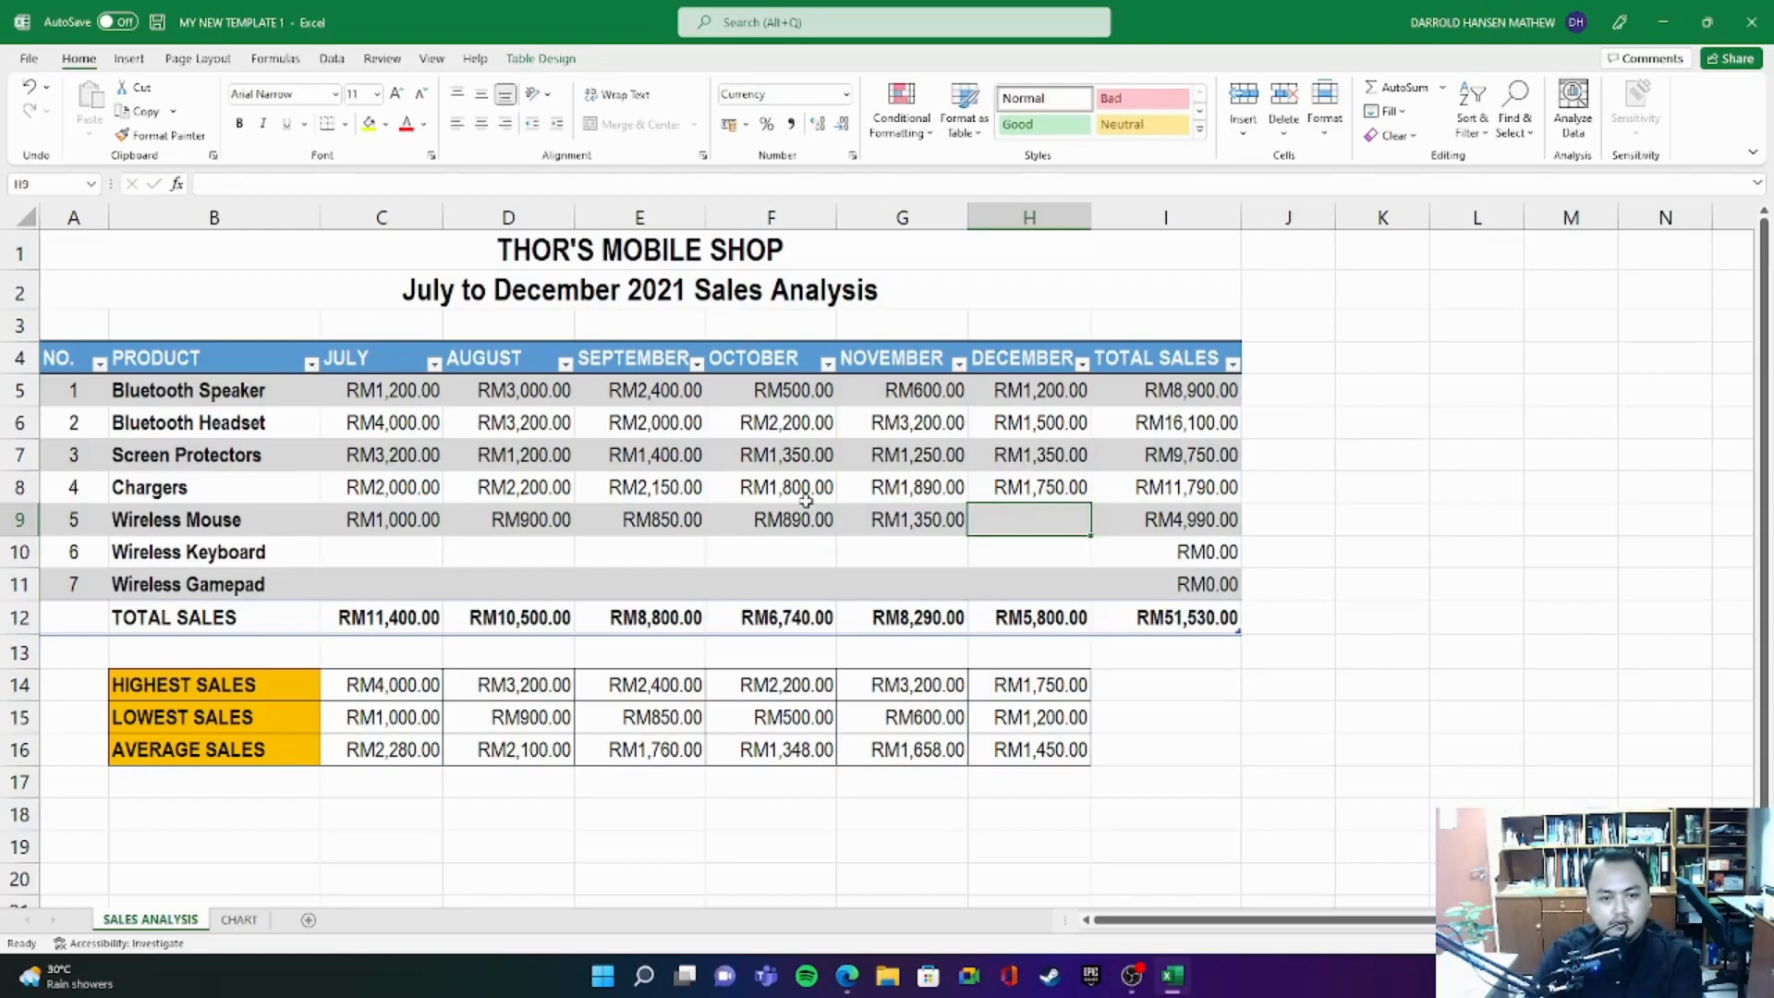
{"action": "type", "text": "3"}
{"action": "key", "text": "BackSpace"}
{"action": "type", "text": "1,500"}
{"action": "key", "text": "Return"}
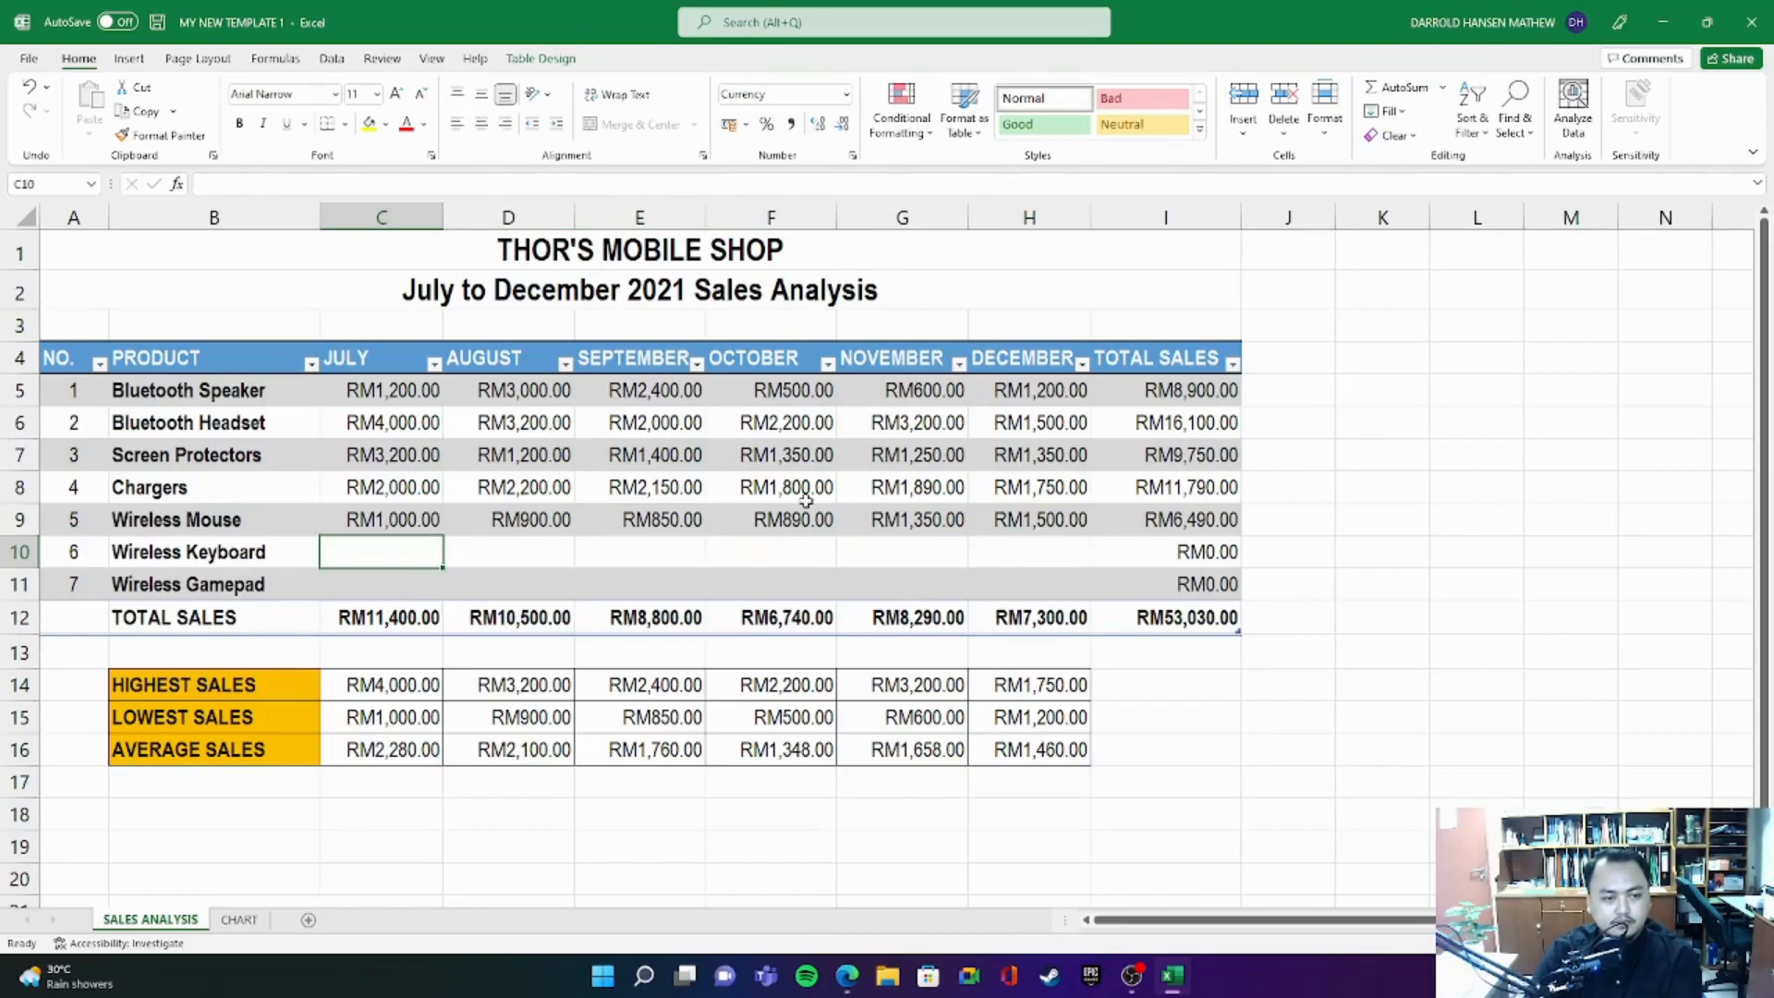
- Enter the Wireless Keyboard sales for July, August and September as 2000, 2240 and 2100
{"action": "type", "text": "2,000"}
{"action": "key", "text": "Tab"}
{"action": "type", "text": "2"}
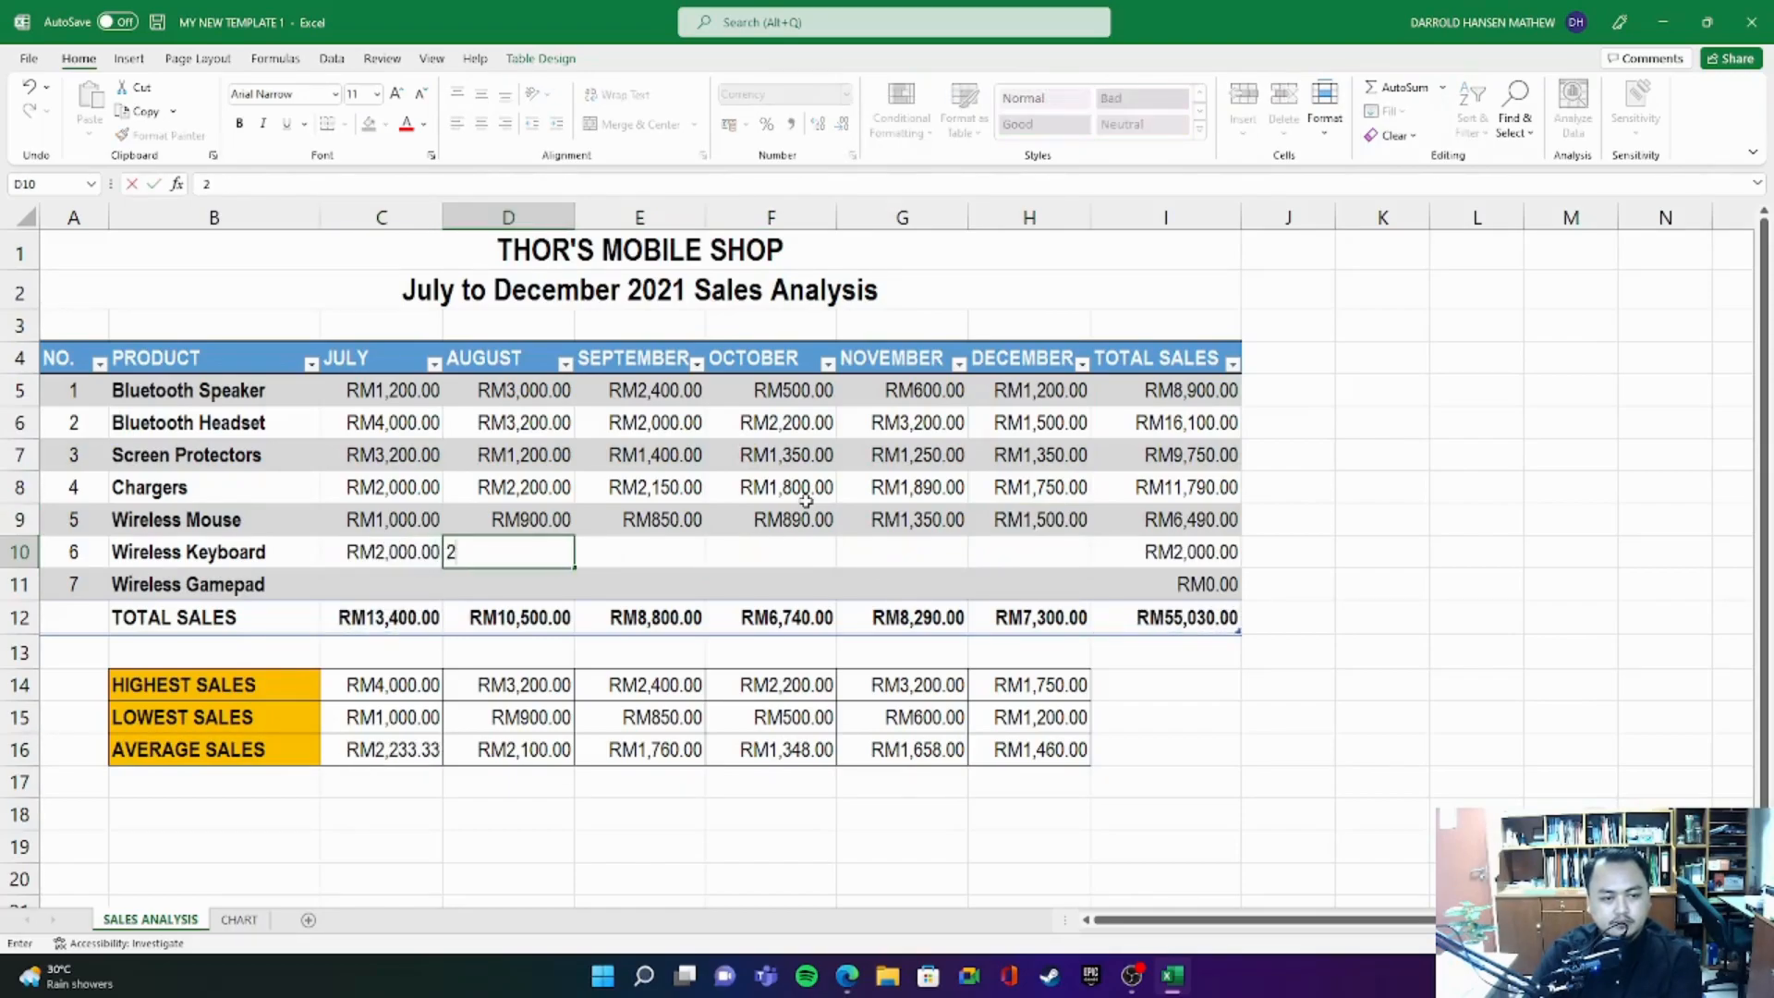
{"action": "key", "text": "Tab"}
{"action": "type", "text": "2"}
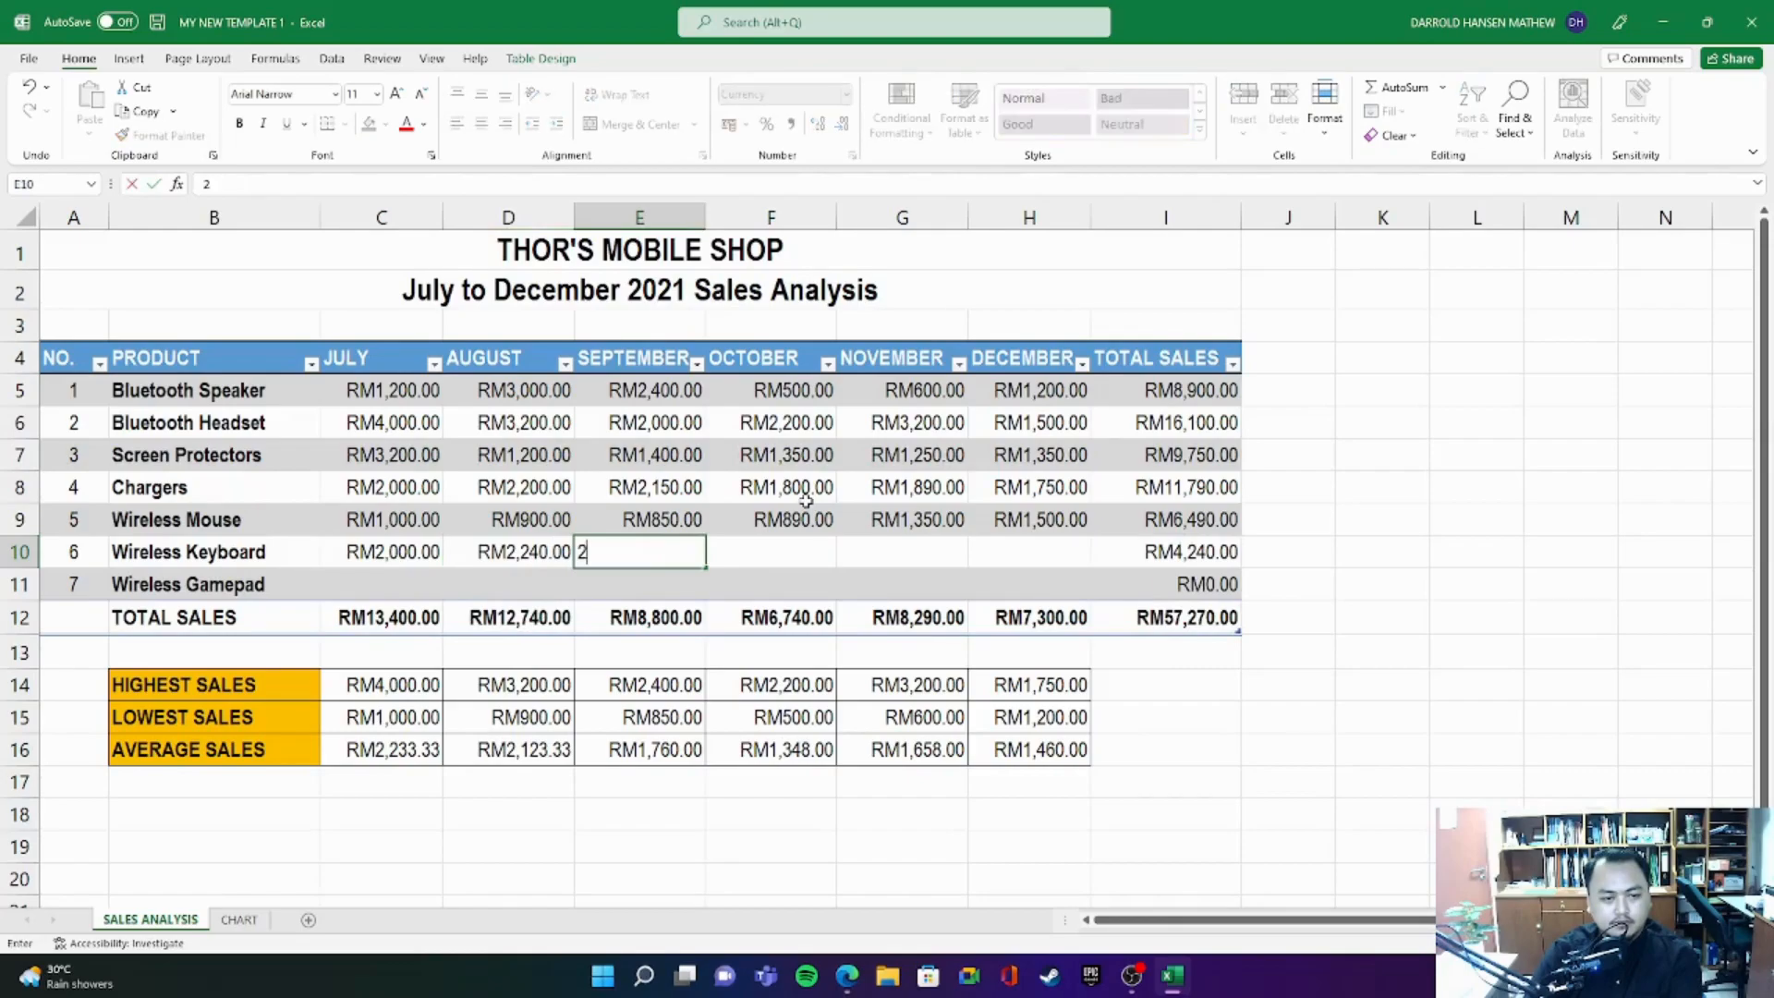
{"action": "type", "text": ",100"}
{"action": "key", "text": "Tab"}
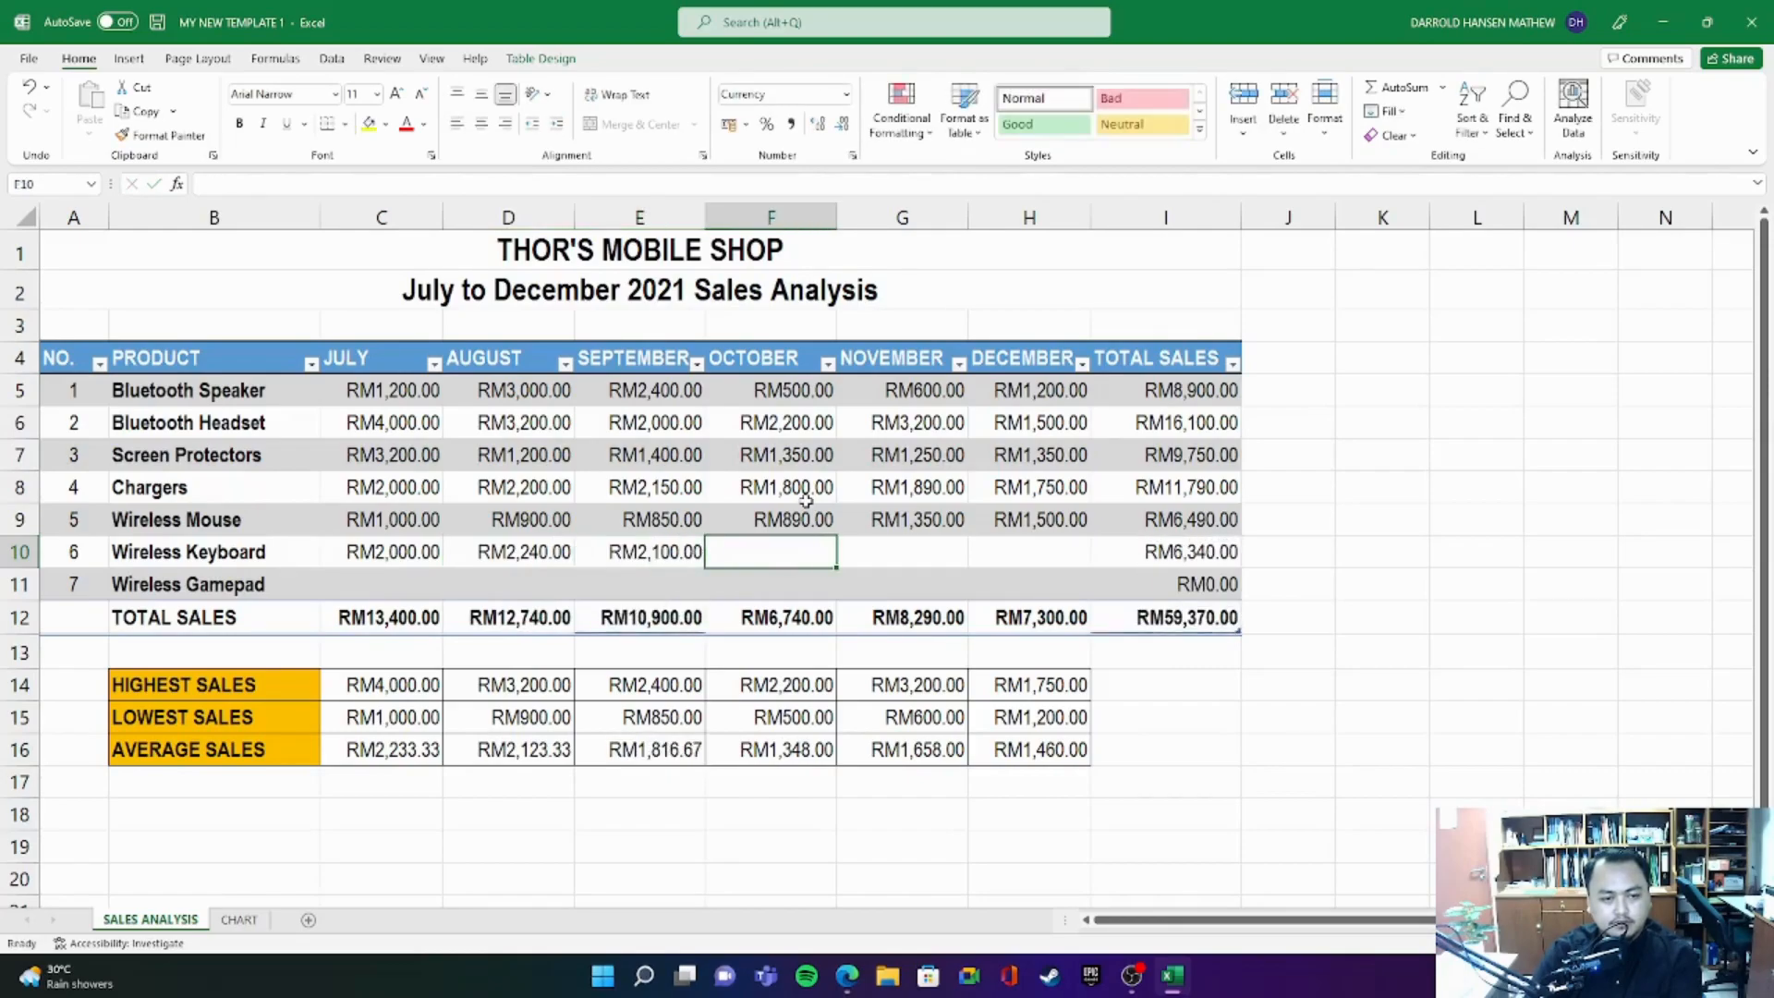
- Enter the Wireless Keyboard sales for October, November and December as 1800, 1890 and 1900
{"action": "type", "text": "1800"}
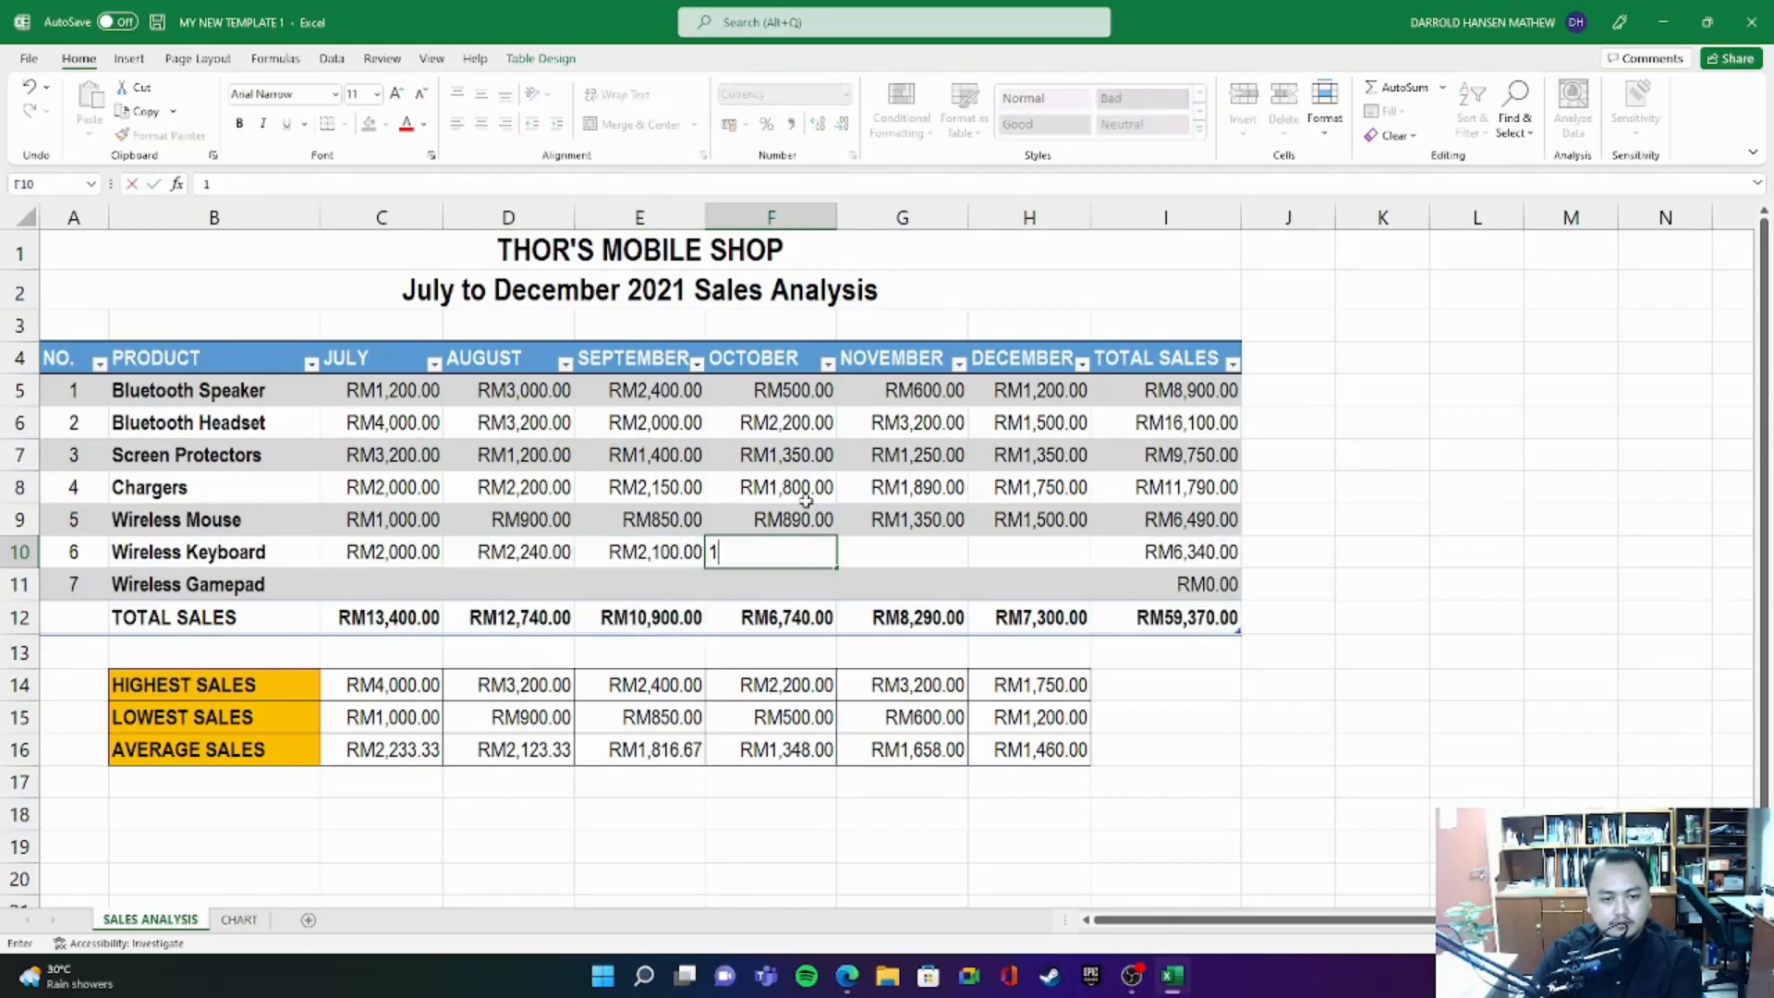
{"action": "key", "text": "Tab"}
{"action": "type", "text": "1,890"}
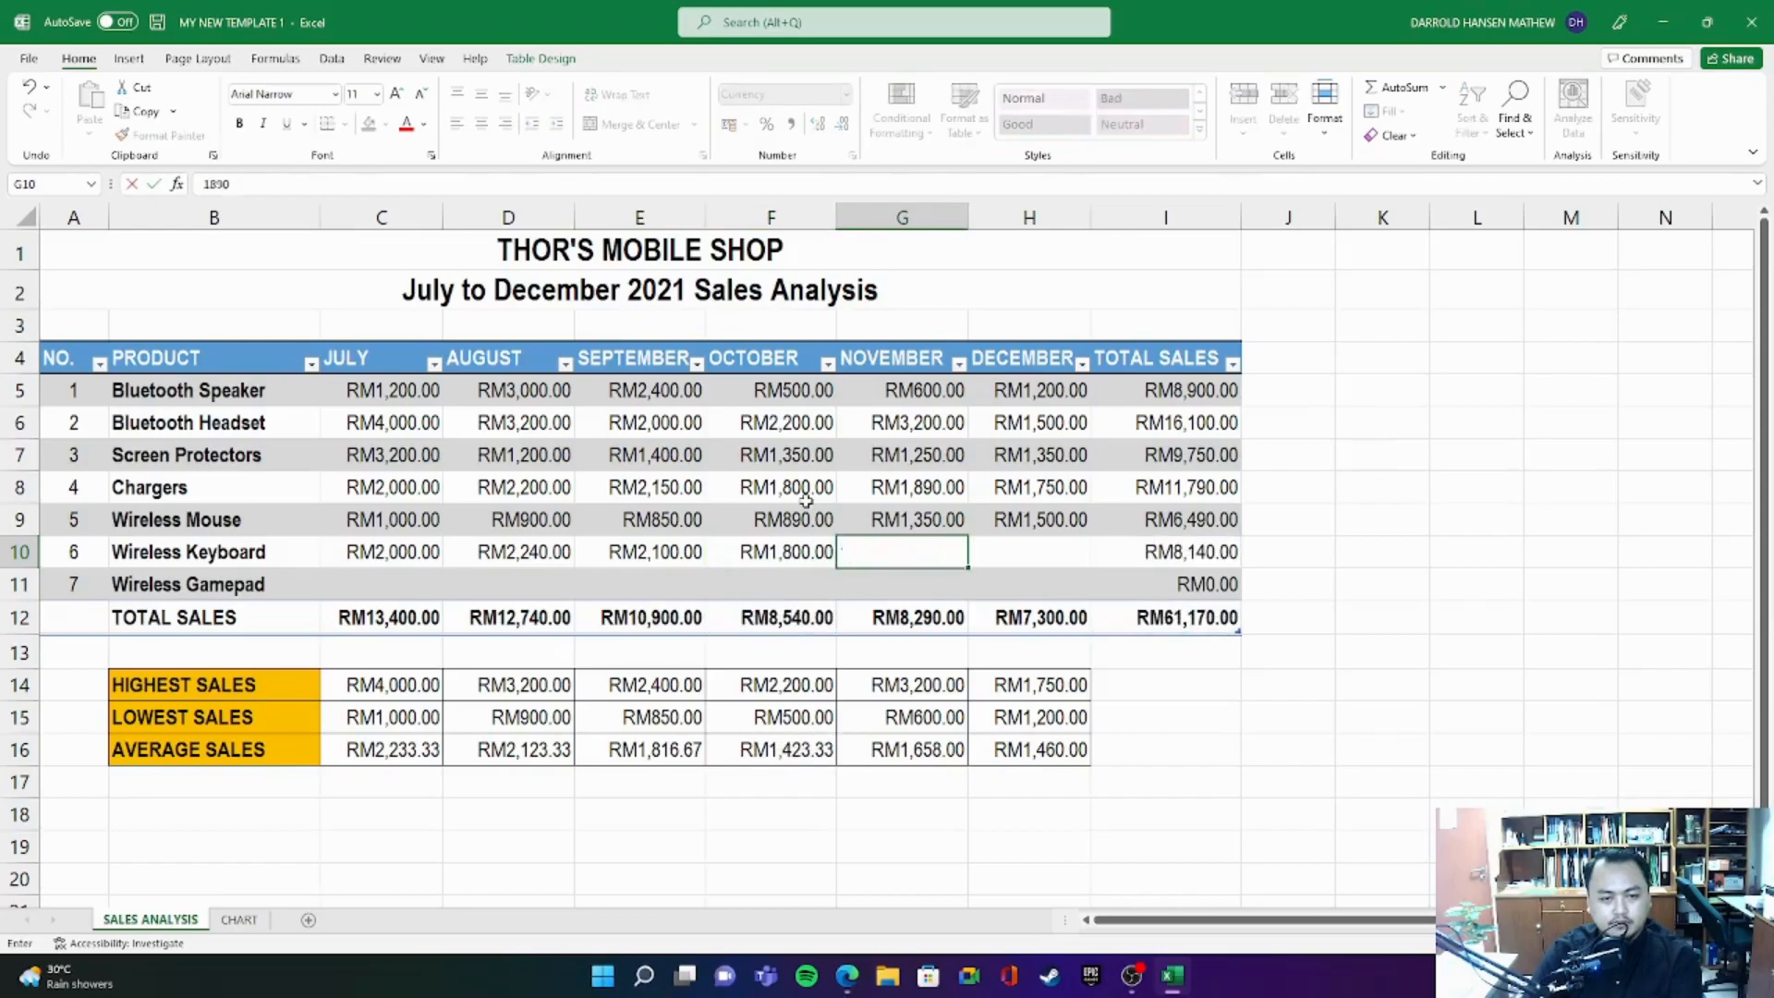
{"action": "key", "text": "Tab"}
{"action": "type", "text": "1900"}
{"action": "key", "text": "Return"}
- Enter the Wireless Gamepad sales for July, August and September as 2500, 2350 and 2150
{"action": "key", "text": "Left"}
{"action": "key", "text": "Left"}
{"action": "key", "text": "Left"}
{"action": "type", "text": "2,500"}
{"action": "key", "text": "Tab"}
{"action": "type", "text": "2350"}
{"action": "key", "text": "Tab"}
{"action": "type", "text": "2"}
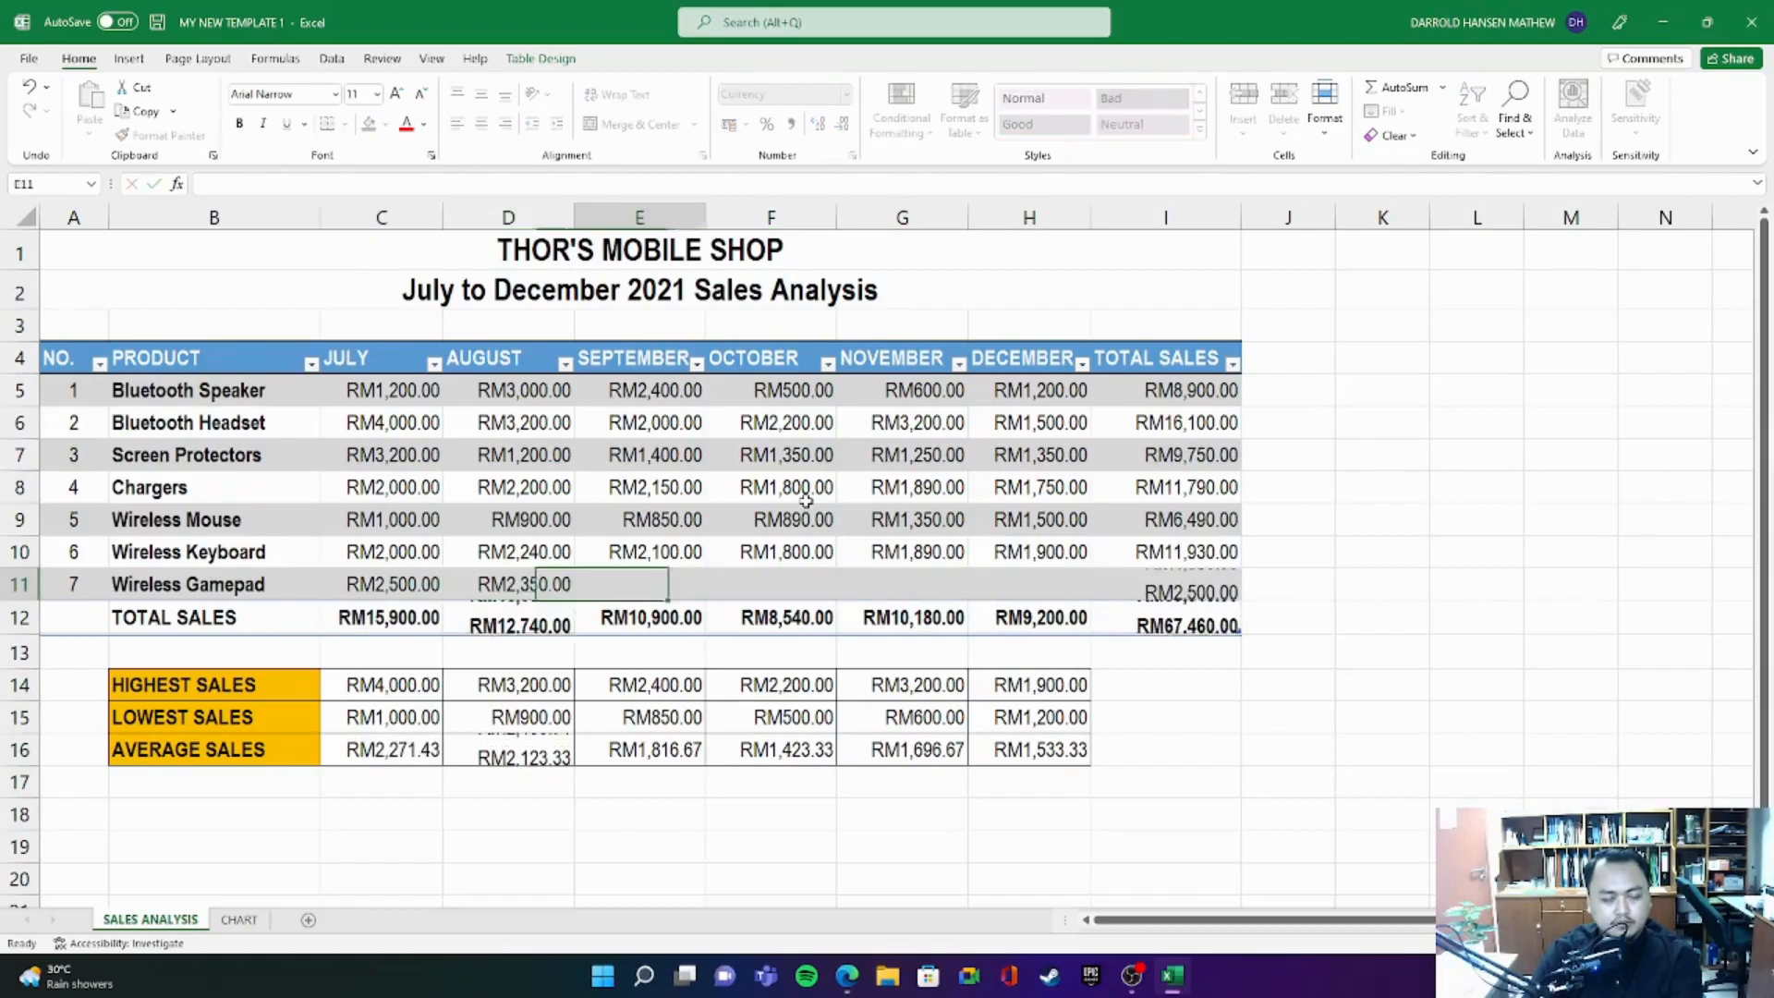
{"action": "type", "text": "150"}
{"action": "key", "text": "Tab"}
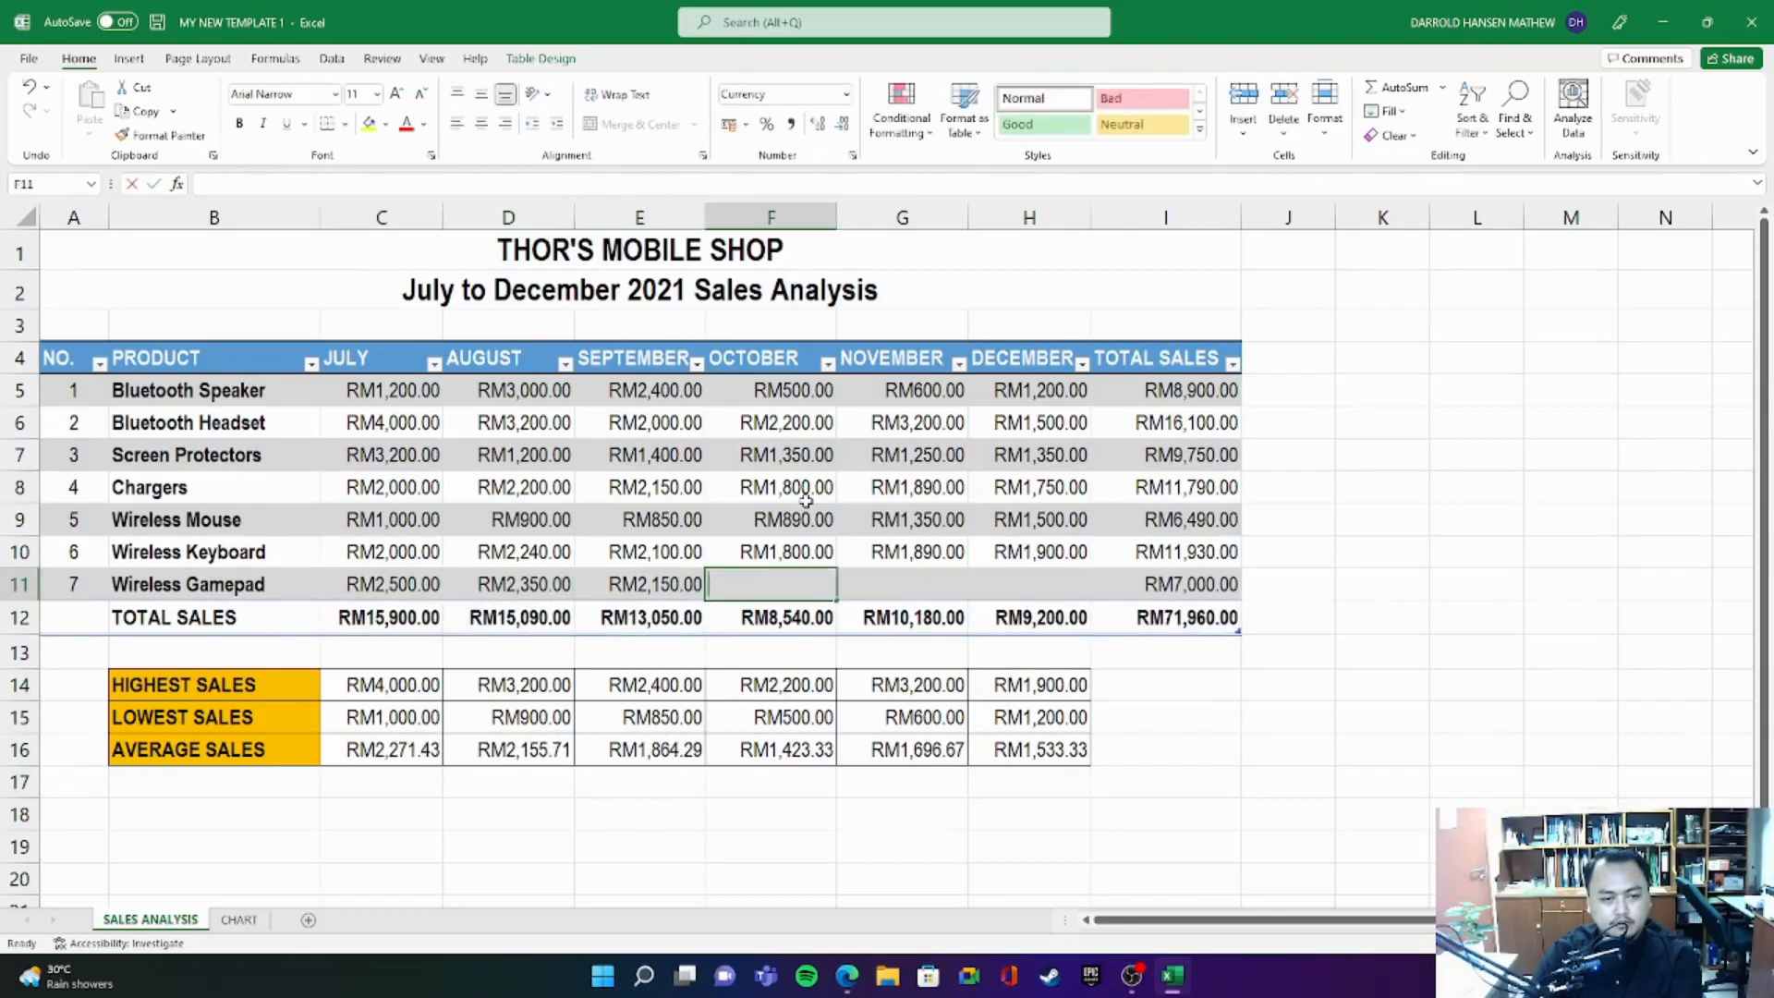
- Enter the Wireless Gamepad sales for October, November and December as 2100, 1900 and 3000
{"action": "type", "text": "2100"}
{"action": "key", "text": "Tab"}
{"action": "type", "text": "1900"}
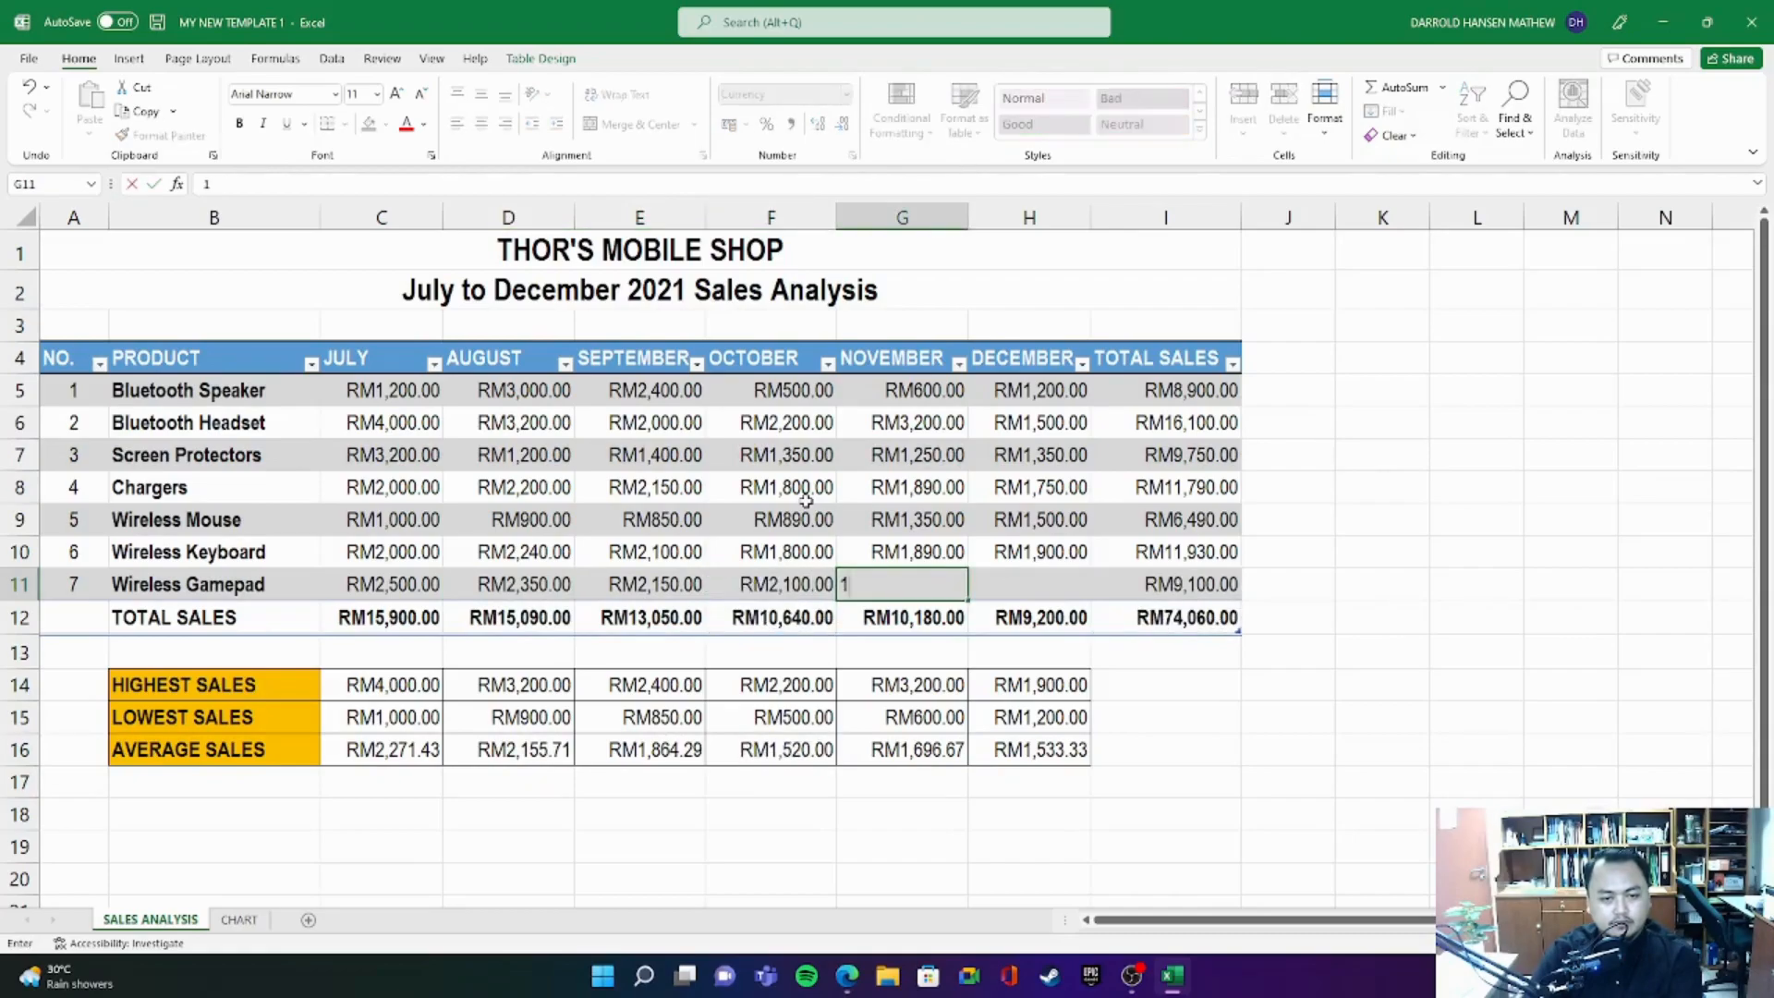
{"action": "key", "text": "Tab"}
{"action": "type", "text": "3,00"}
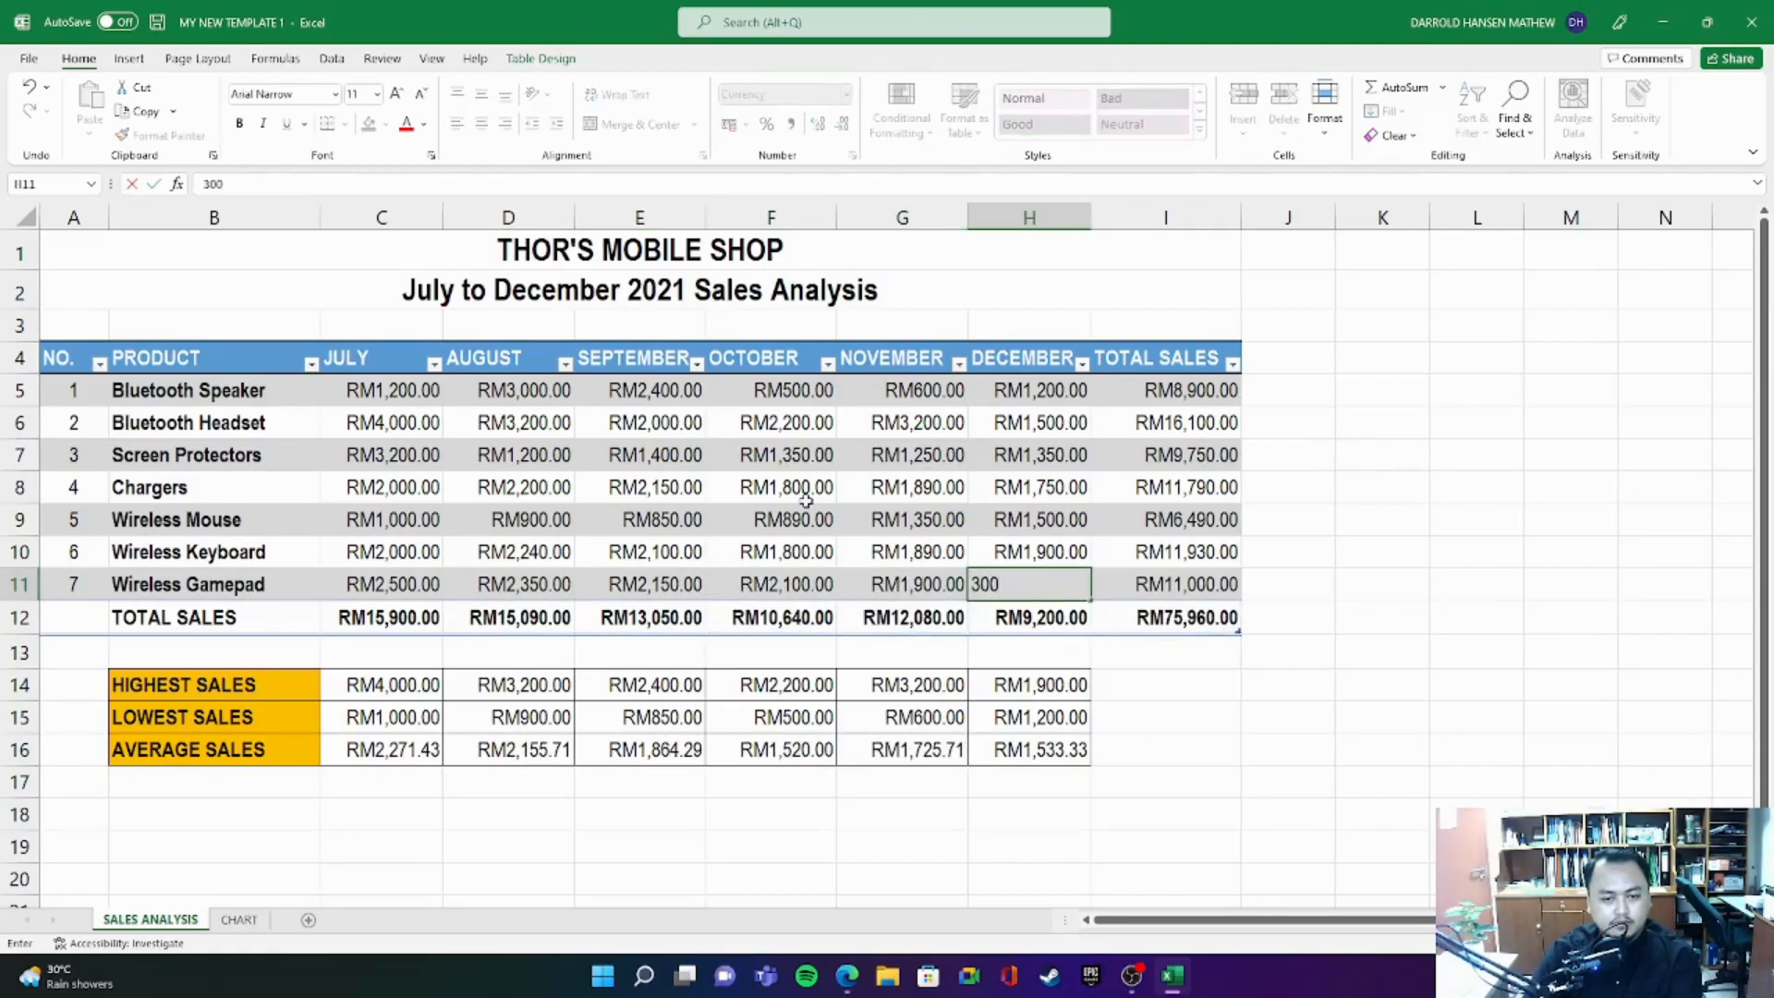
{"action": "type", "text": "0"}
{"action": "key", "text": "Tab"}
{"action": "key", "text": "Tab"}
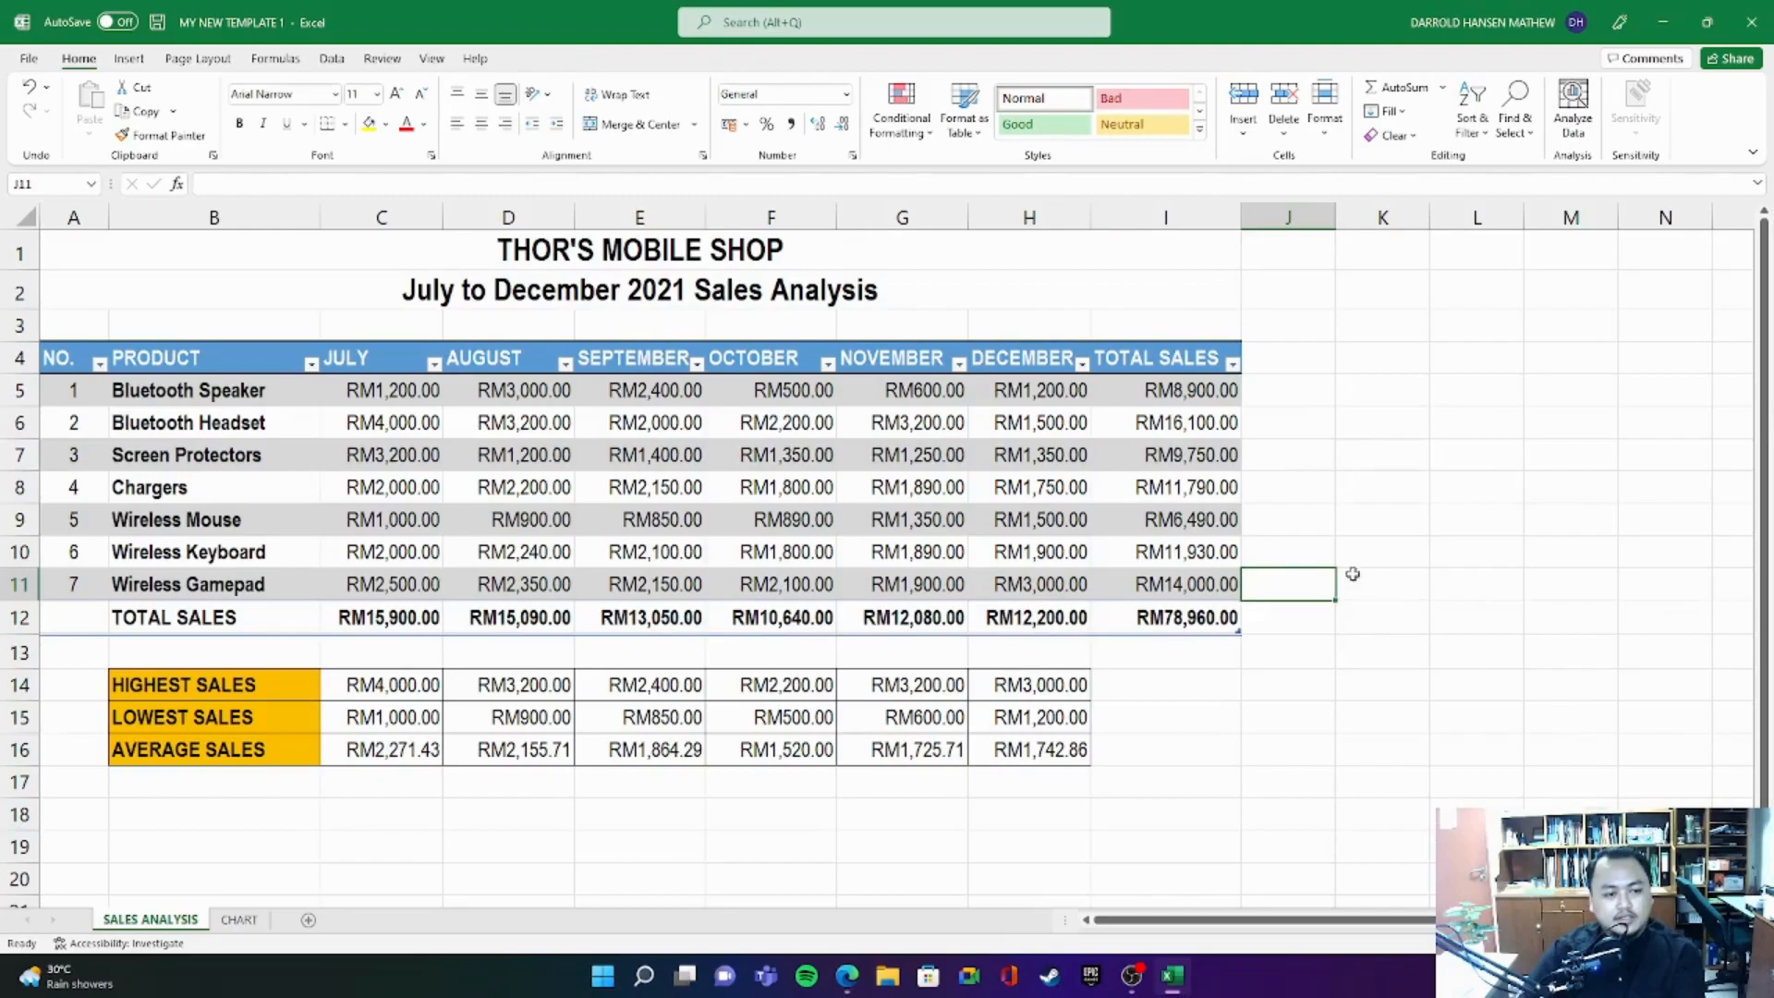
- Review the monthly product sales, the total sales column and row, and the highest, lowest and average sales rows
{"action": "left_click_drag", "start_coordinate": [402, 395], "coordinate": [1030, 591]}
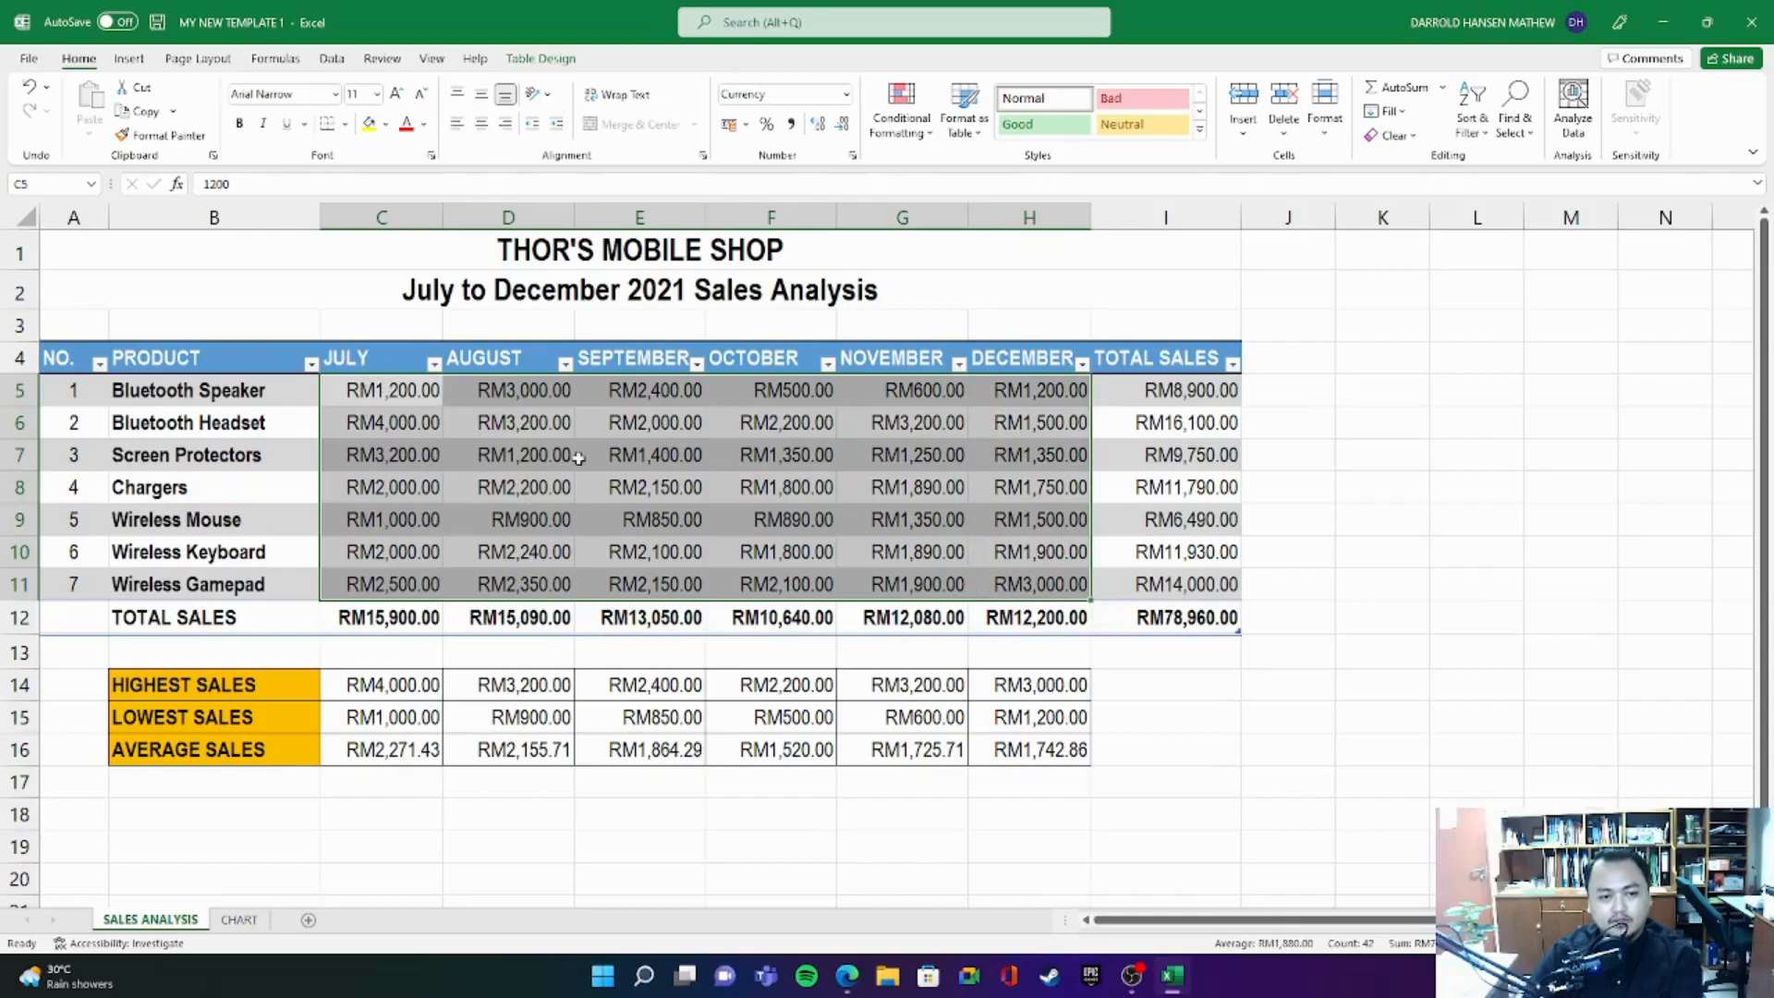
{"action": "left_click_drag", "start_coordinate": [1188, 405], "coordinate": [1177, 612]}
{"action": "left_click_drag", "start_coordinate": [369, 616], "coordinate": [1135, 614]}
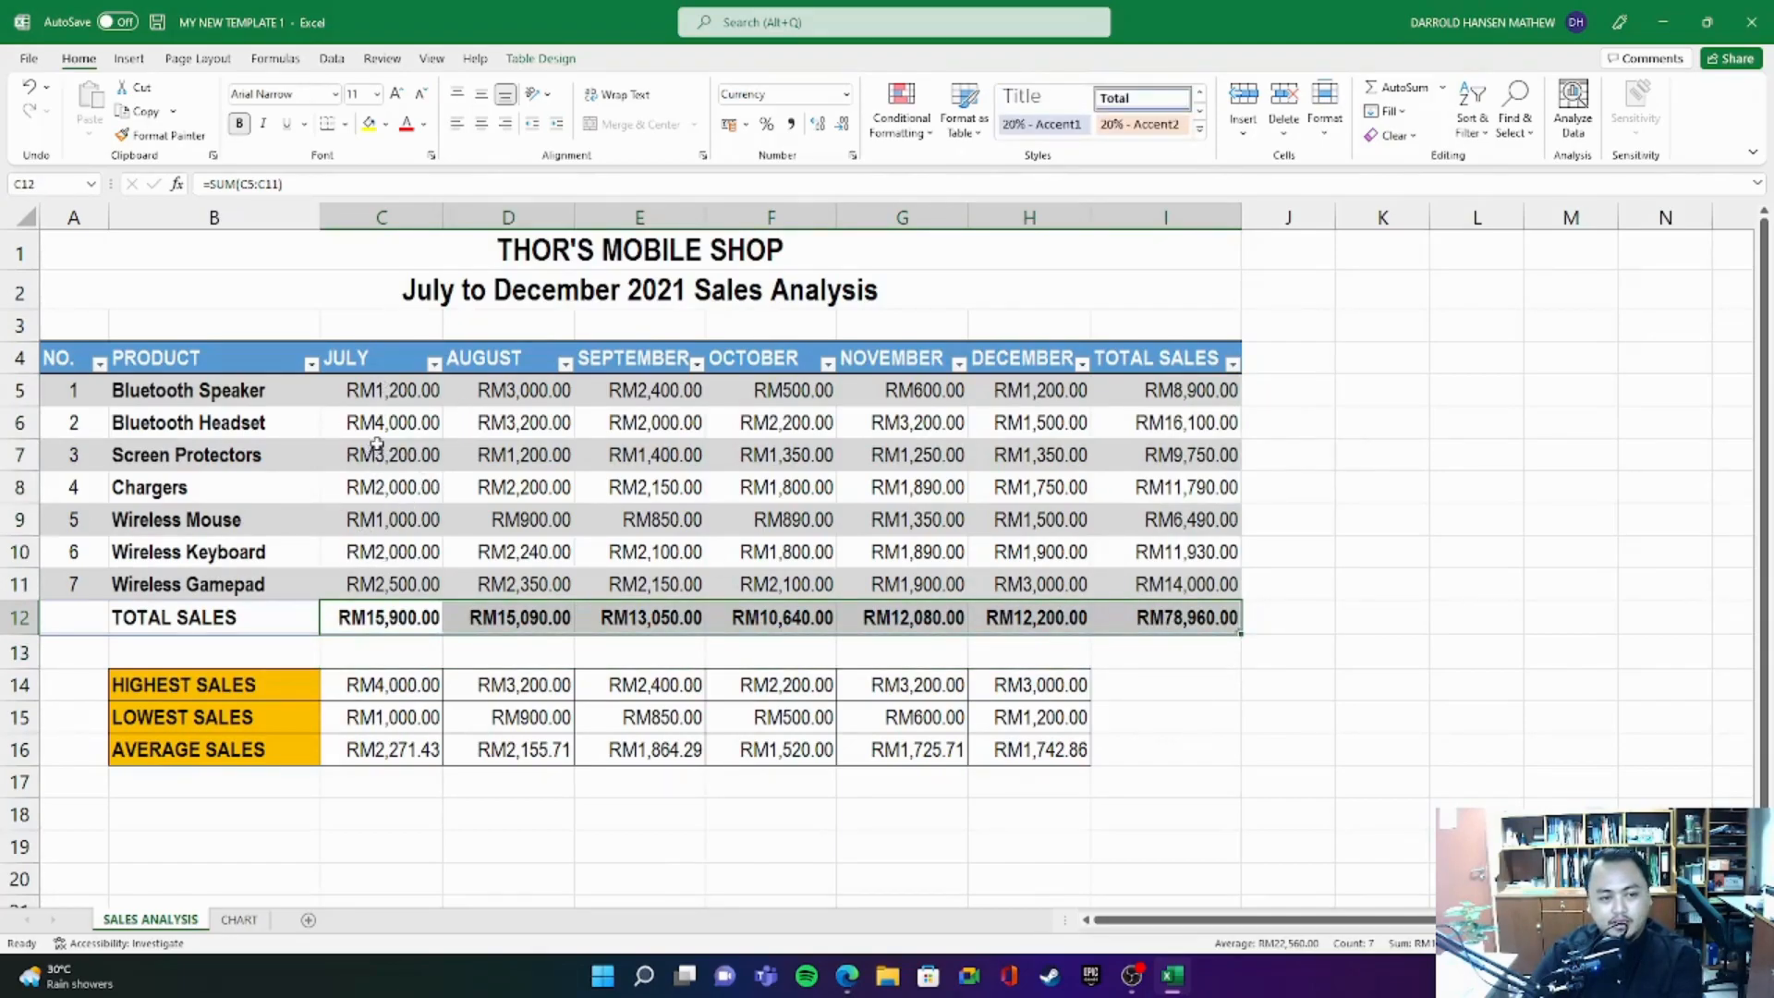
{"action": "left_click_drag", "start_coordinate": [388, 394], "coordinate": [1026, 584]}
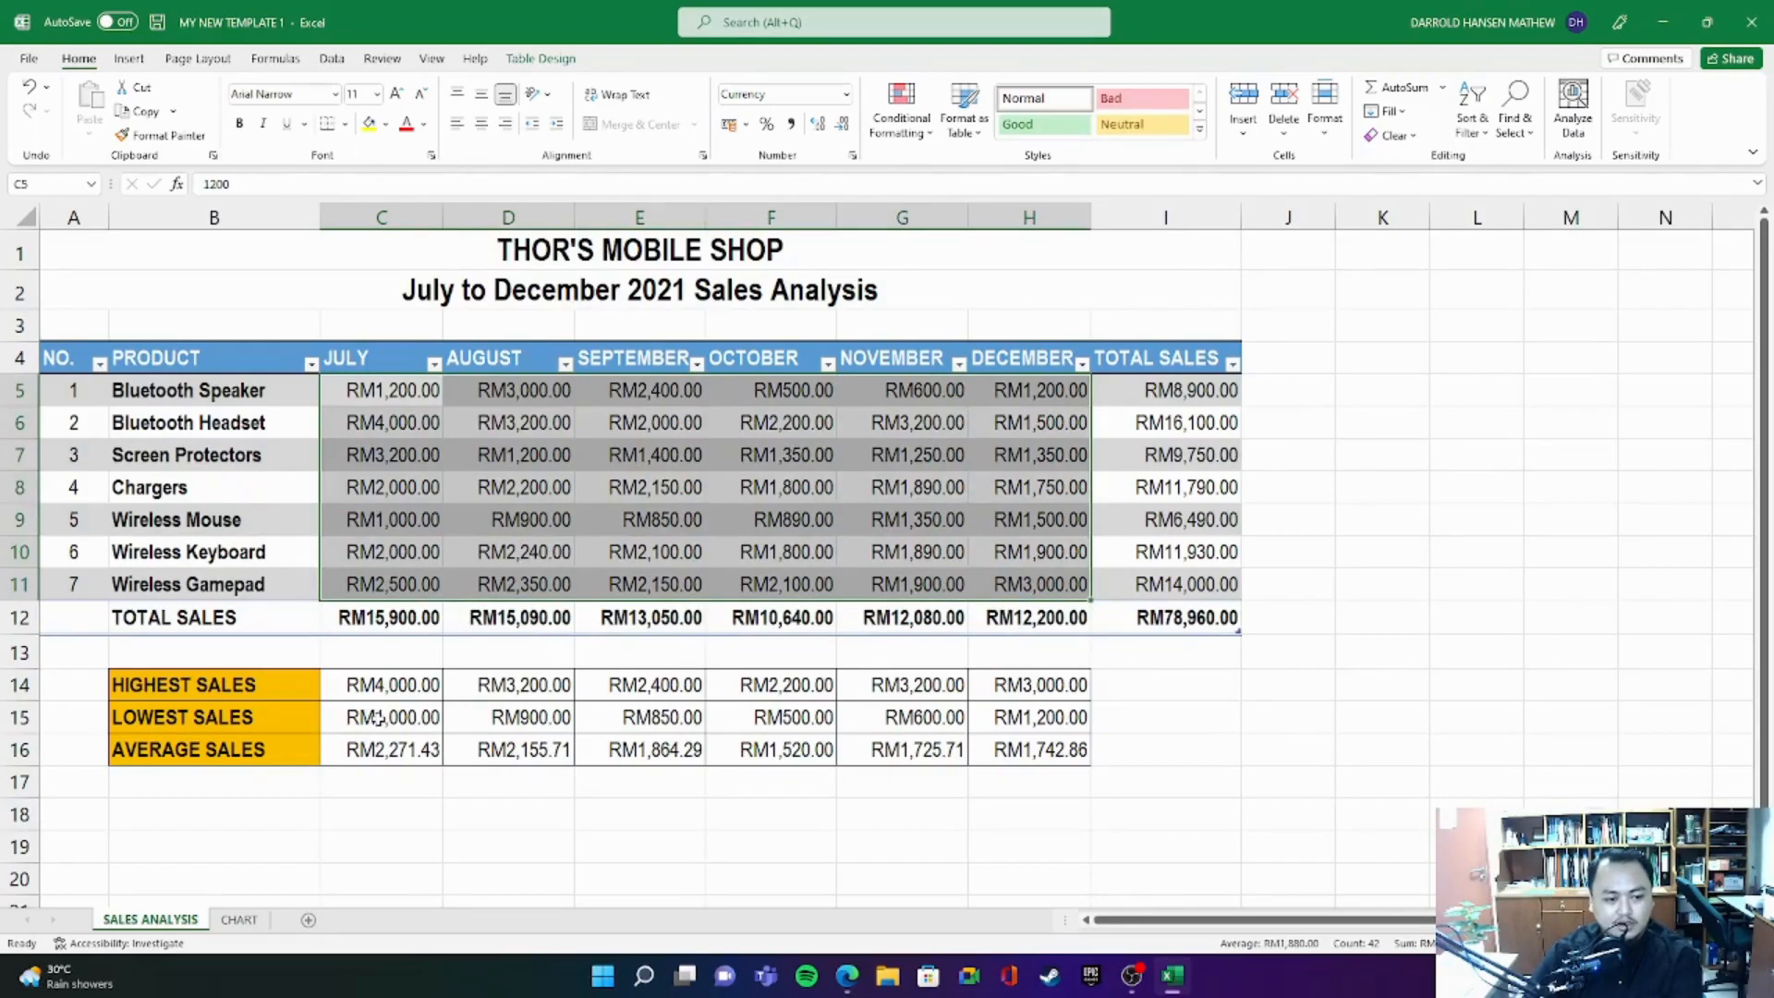
{"action": "left_click_drag", "start_coordinate": [368, 685], "coordinate": [1035, 751]}
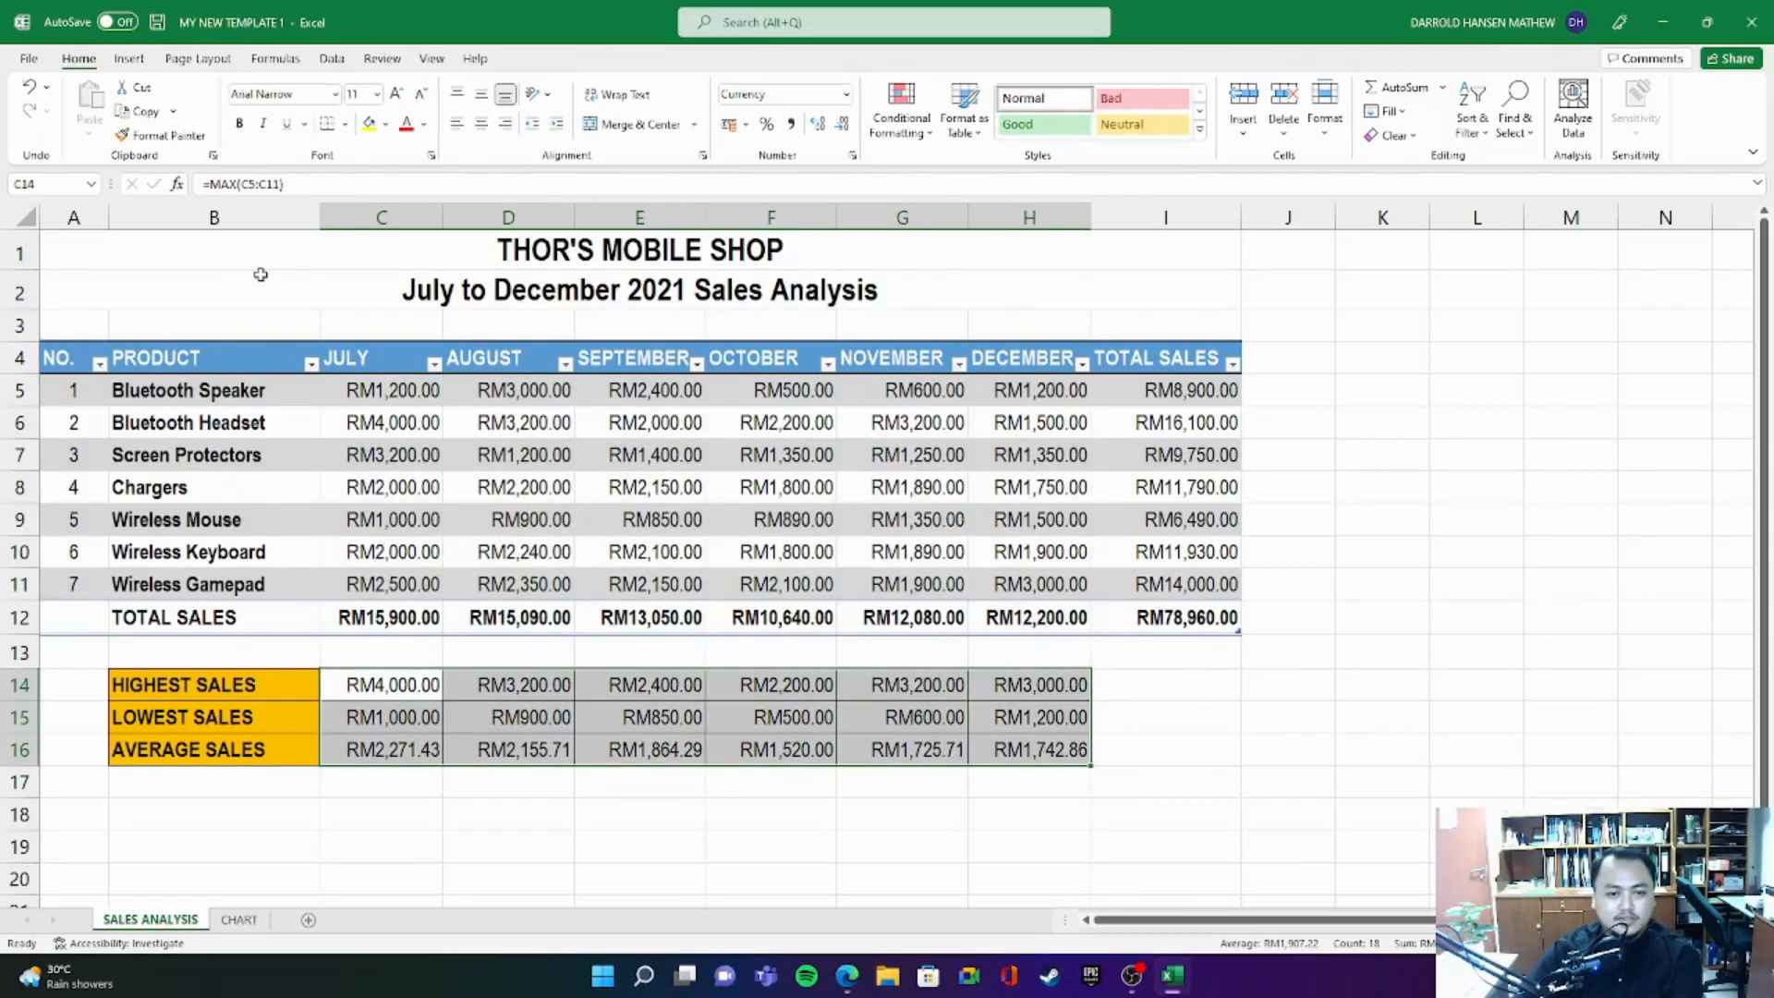
{"action": "left_click", "coordinate": [1378, 562]}
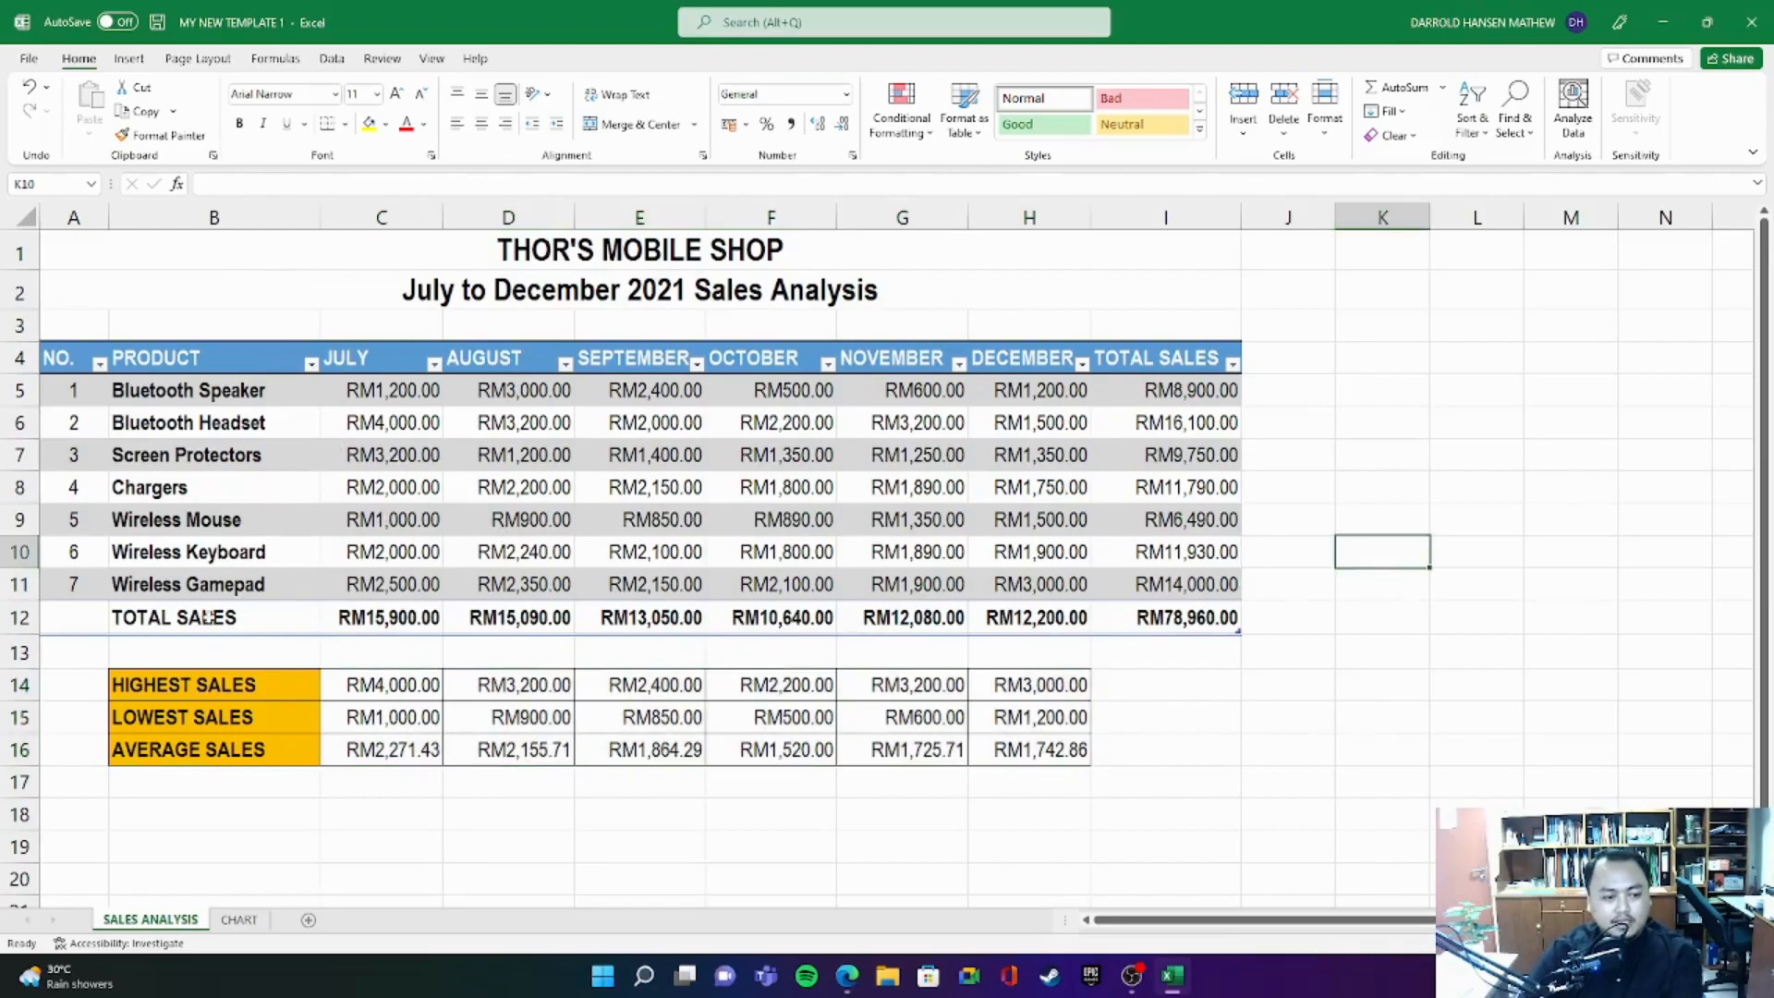
- Examine the product sales columns on the CHART sheet against the newly entered July to December figures
{"action": "left_click", "coordinate": [238, 920]}
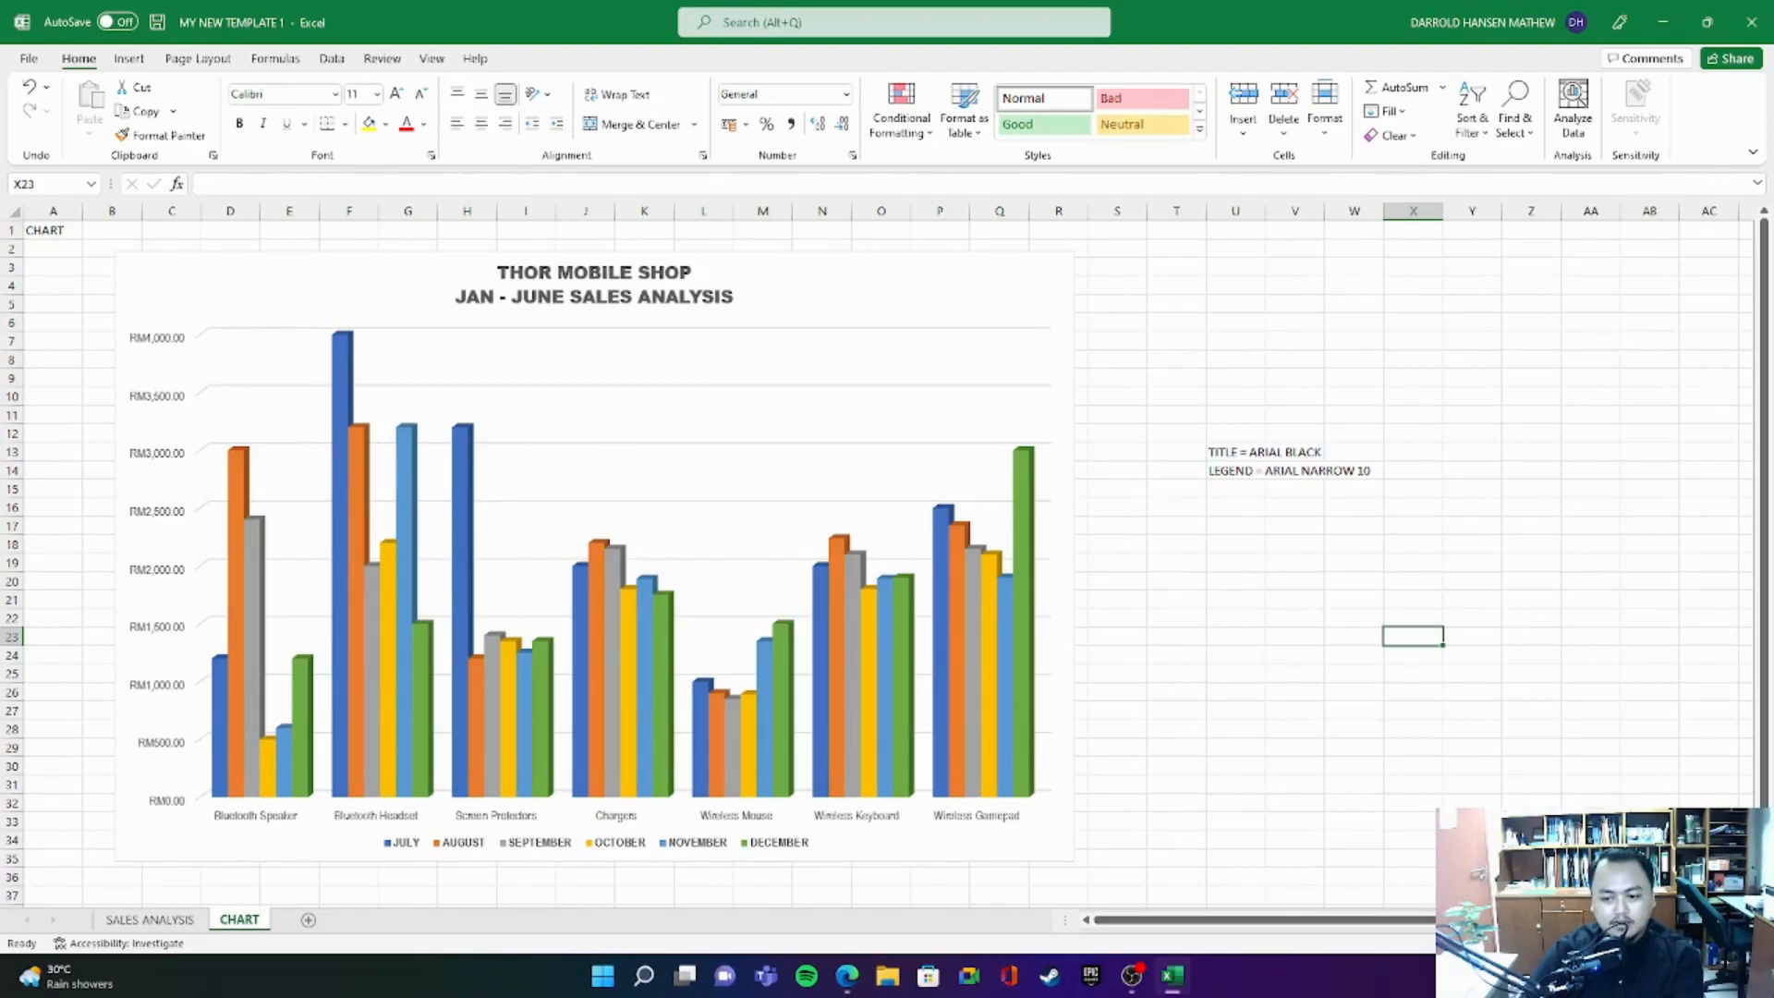
{"action": "scroll", "coordinate": [1301, 895], "scroll_direction": "up", "scroll_amount": 4}
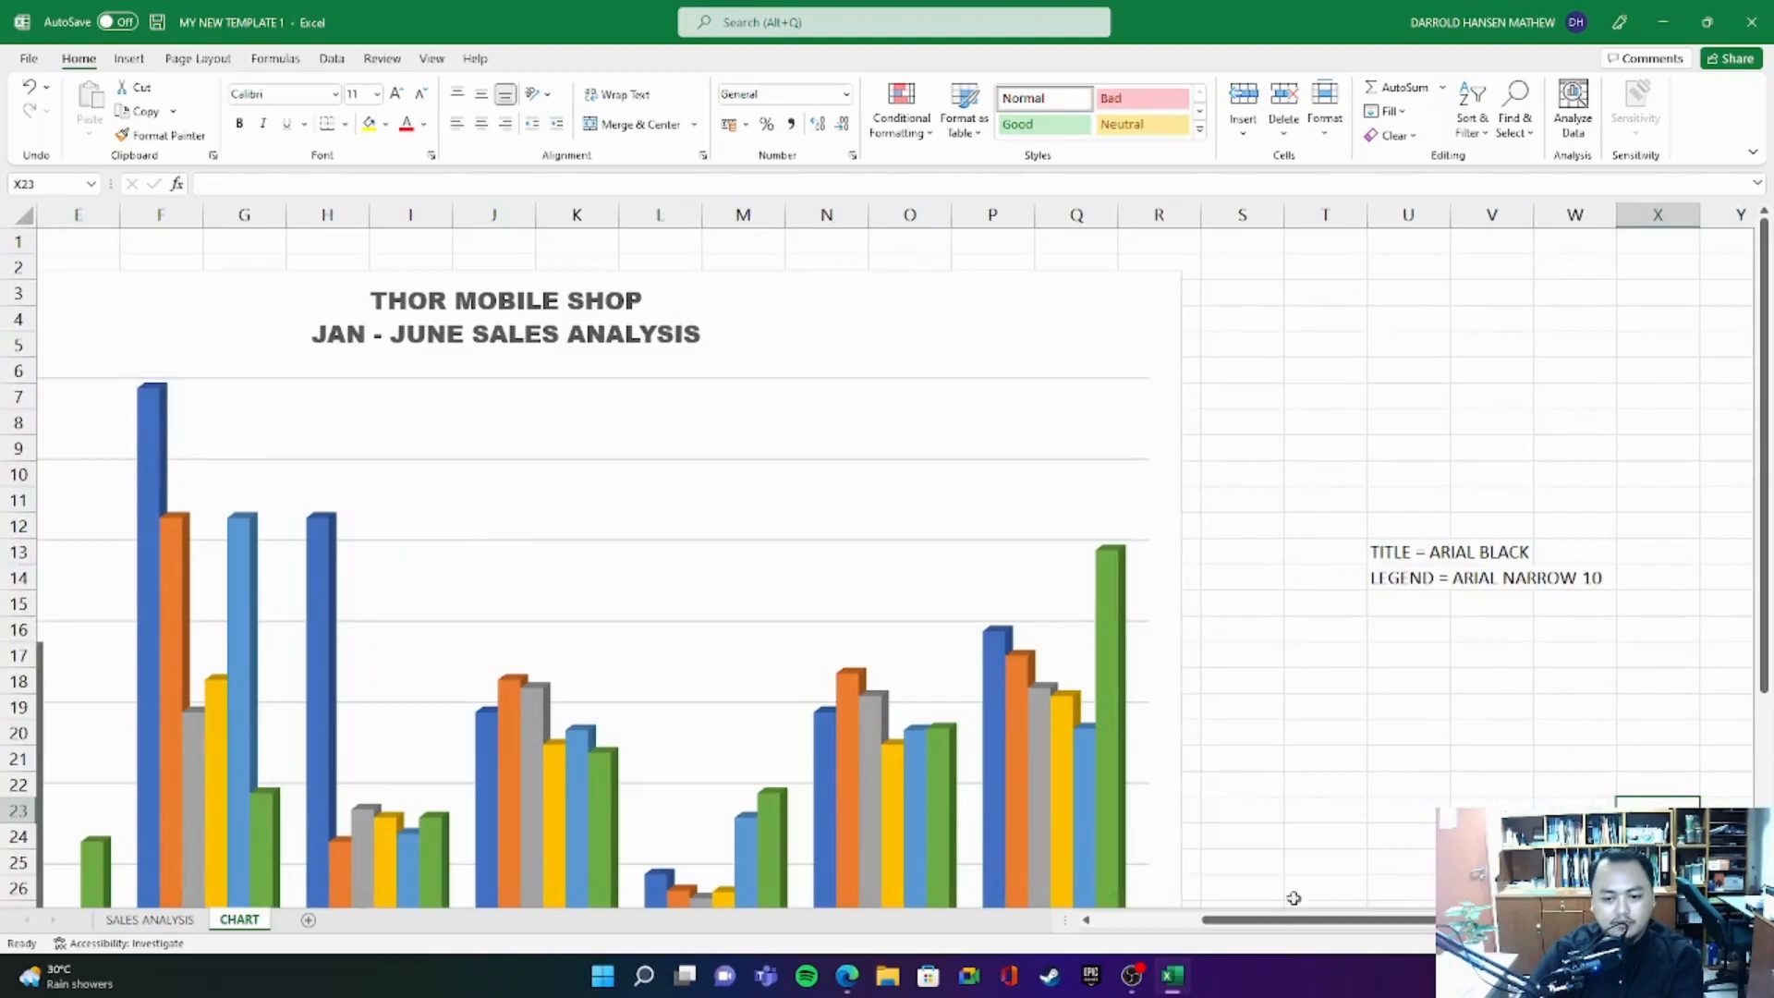
{"action": "scroll", "coordinate": [641, 487], "scroll_direction": "left", "scroll_amount": 2}
{"action": "scroll", "coordinate": [622, 467], "scroll_direction": "down", "scroll_amount": 3}
{"action": "scroll", "coordinate": [652, 558], "scroll_direction": "up", "scroll_amount": 1}
{"action": "scroll", "coordinate": [832, 628], "scroll_direction": "right", "scroll_amount": 1}
{"action": "scroll", "coordinate": [1059, 679], "scroll_direction": "up", "scroll_amount": 3}
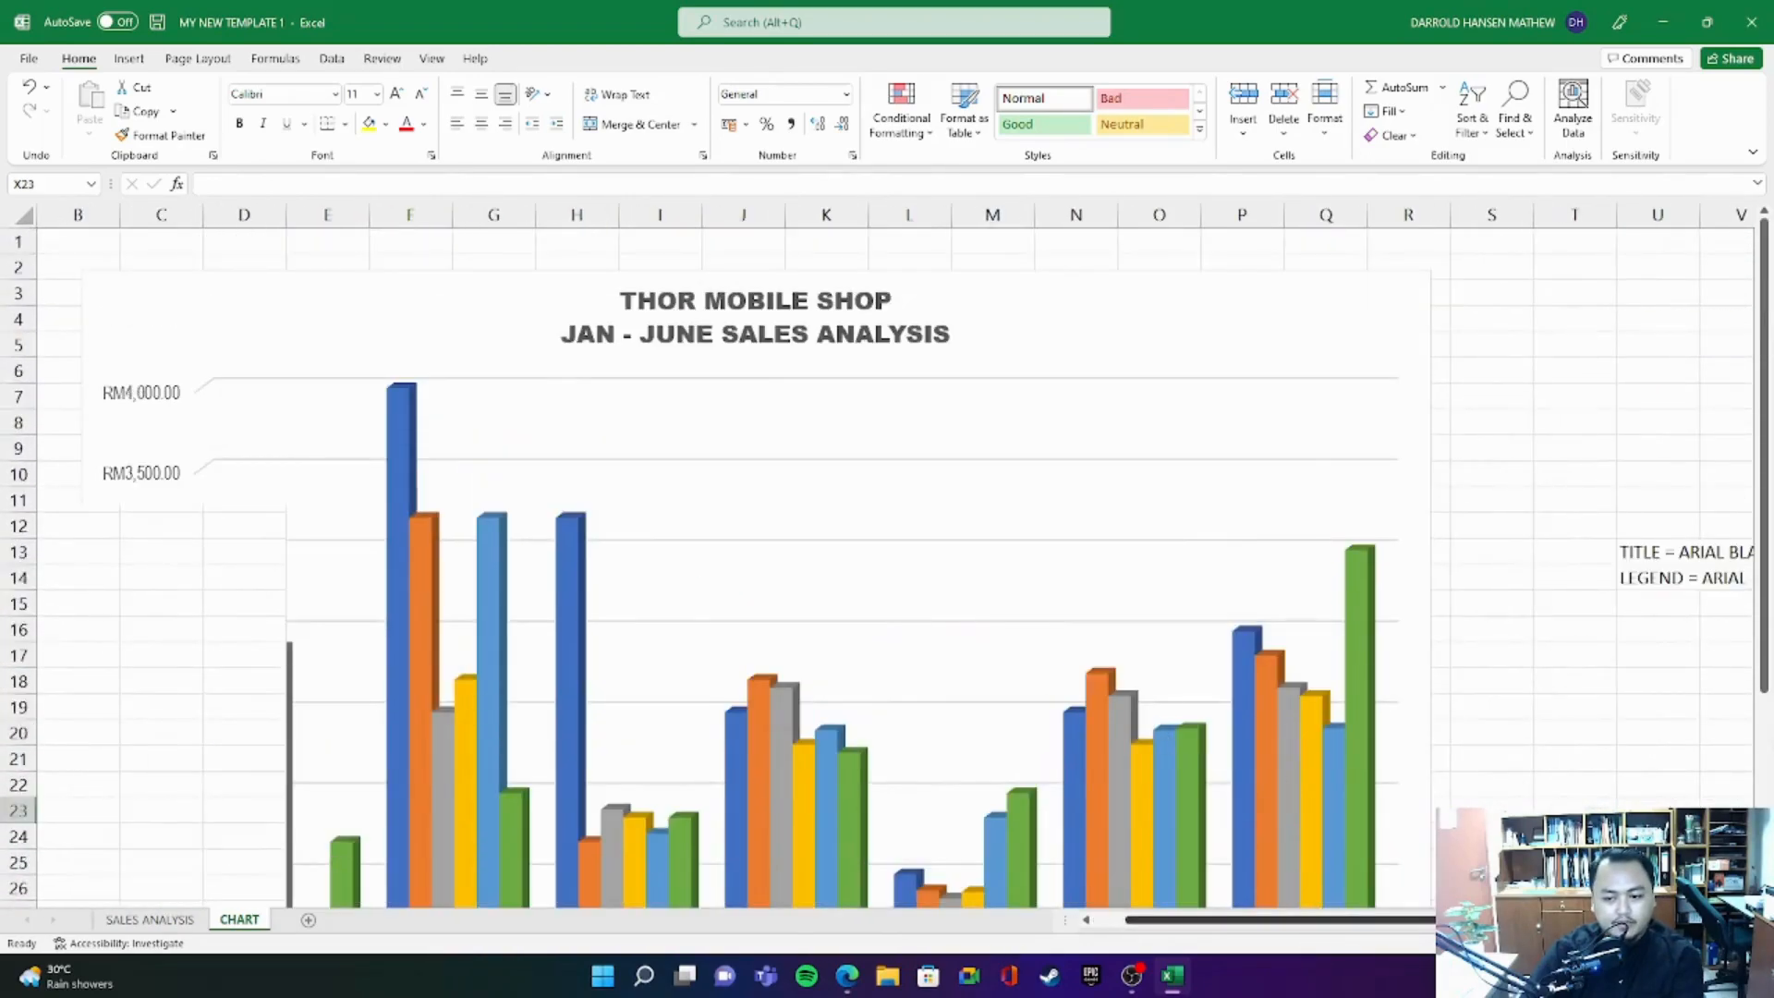
{"action": "scroll", "coordinate": [878, 554], "scroll_direction": "down", "scroll_amount": 1}
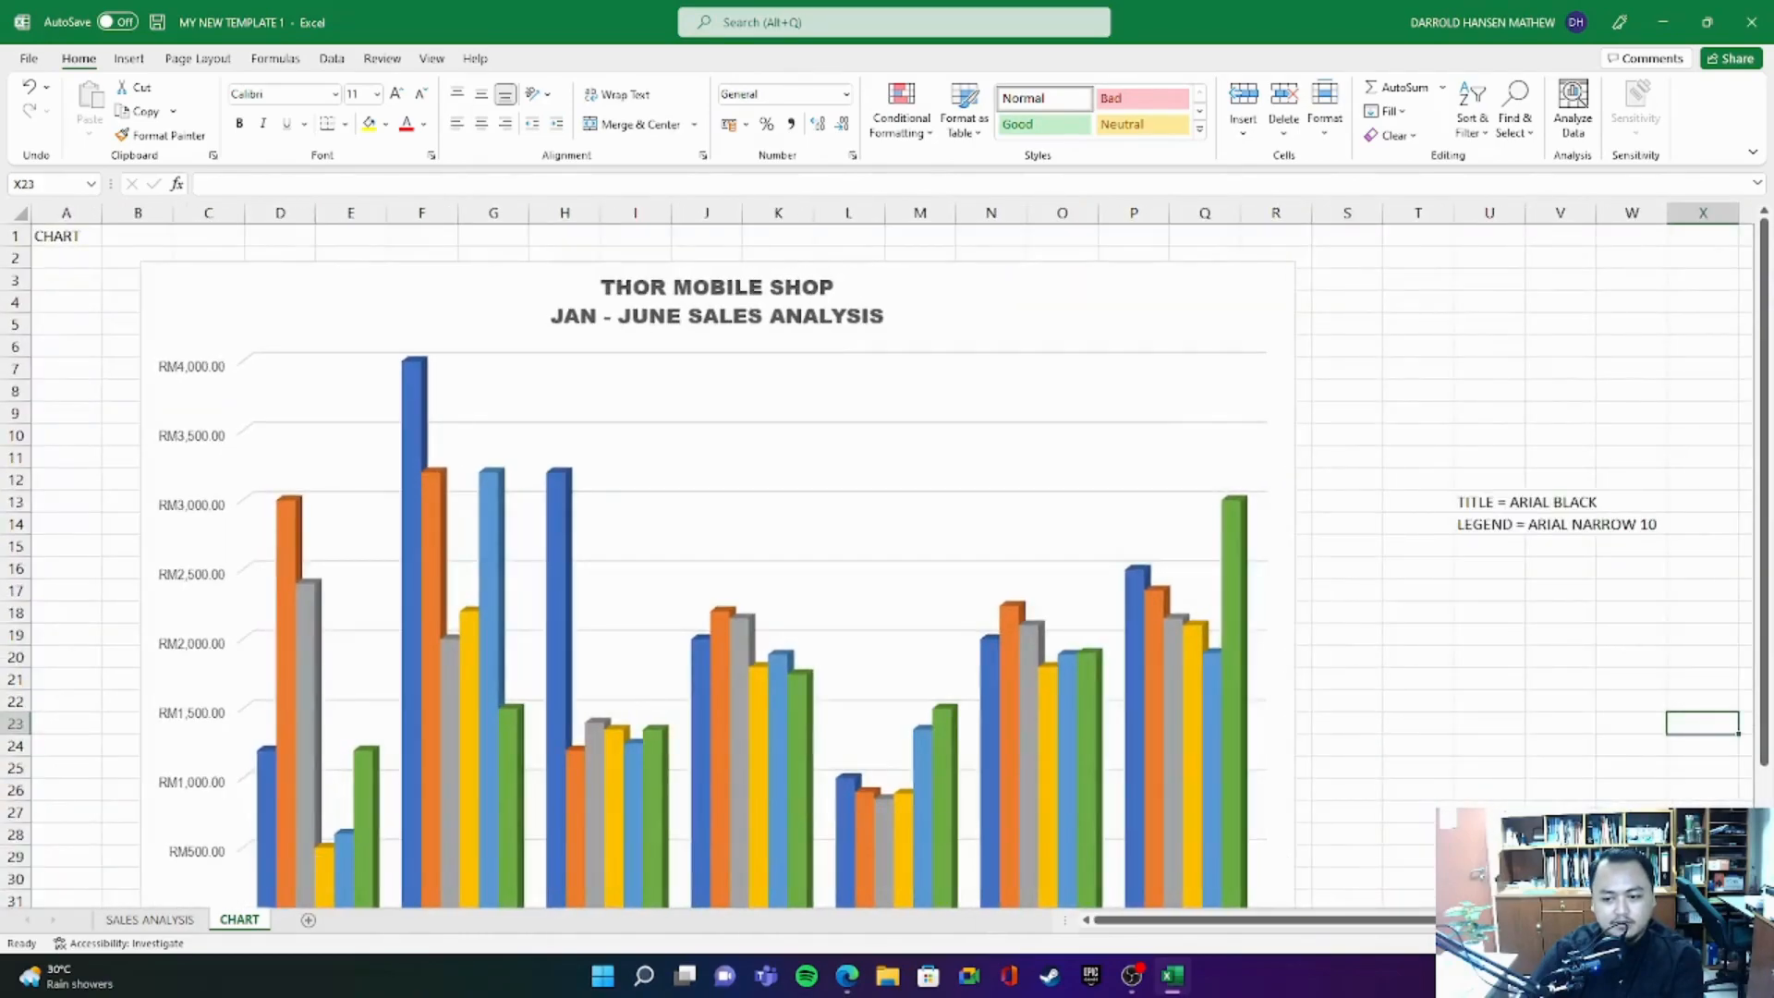
{"action": "scroll", "coordinate": [878, 554], "scroll_direction": "up", "scroll_amount": 2}
{"action": "left_click_drag", "start_coordinate": [1249, 923], "coordinate": [1097, 931]}
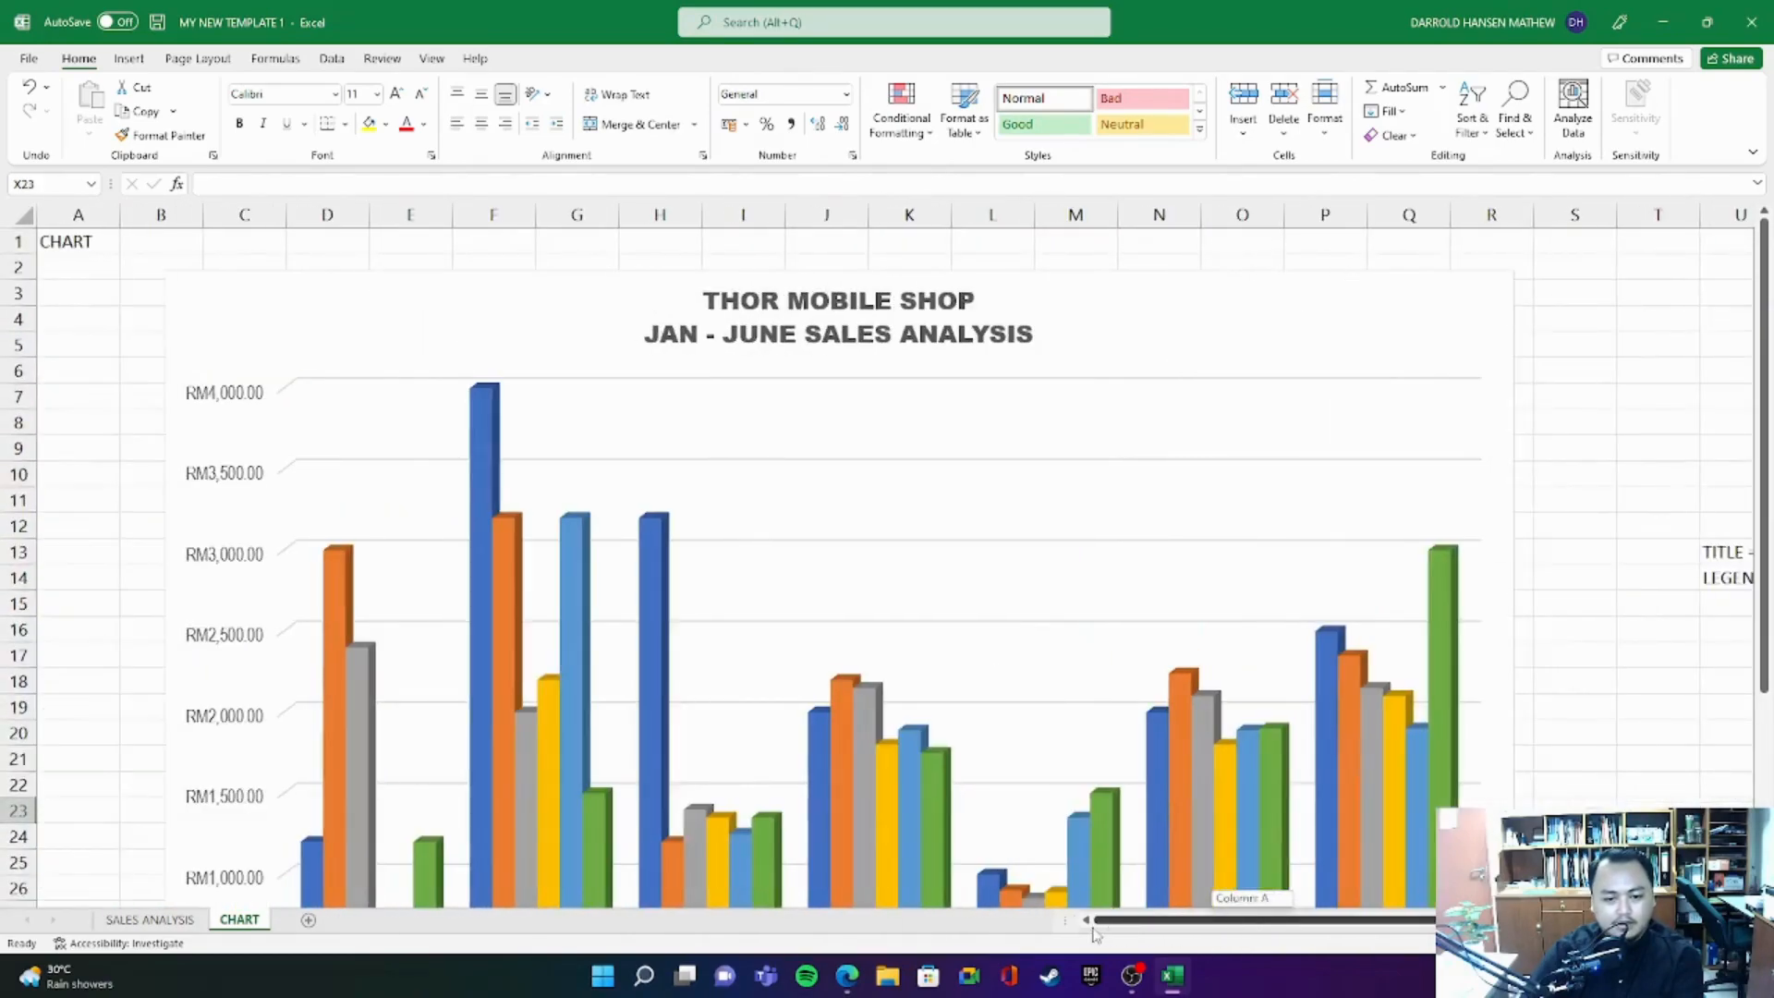
{"action": "scroll", "coordinate": [606, 562], "scroll_direction": "down", "scroll_amount": 4}
{"action": "scroll", "coordinate": [855, 683], "scroll_direction": "up", "scroll_amount": 4}
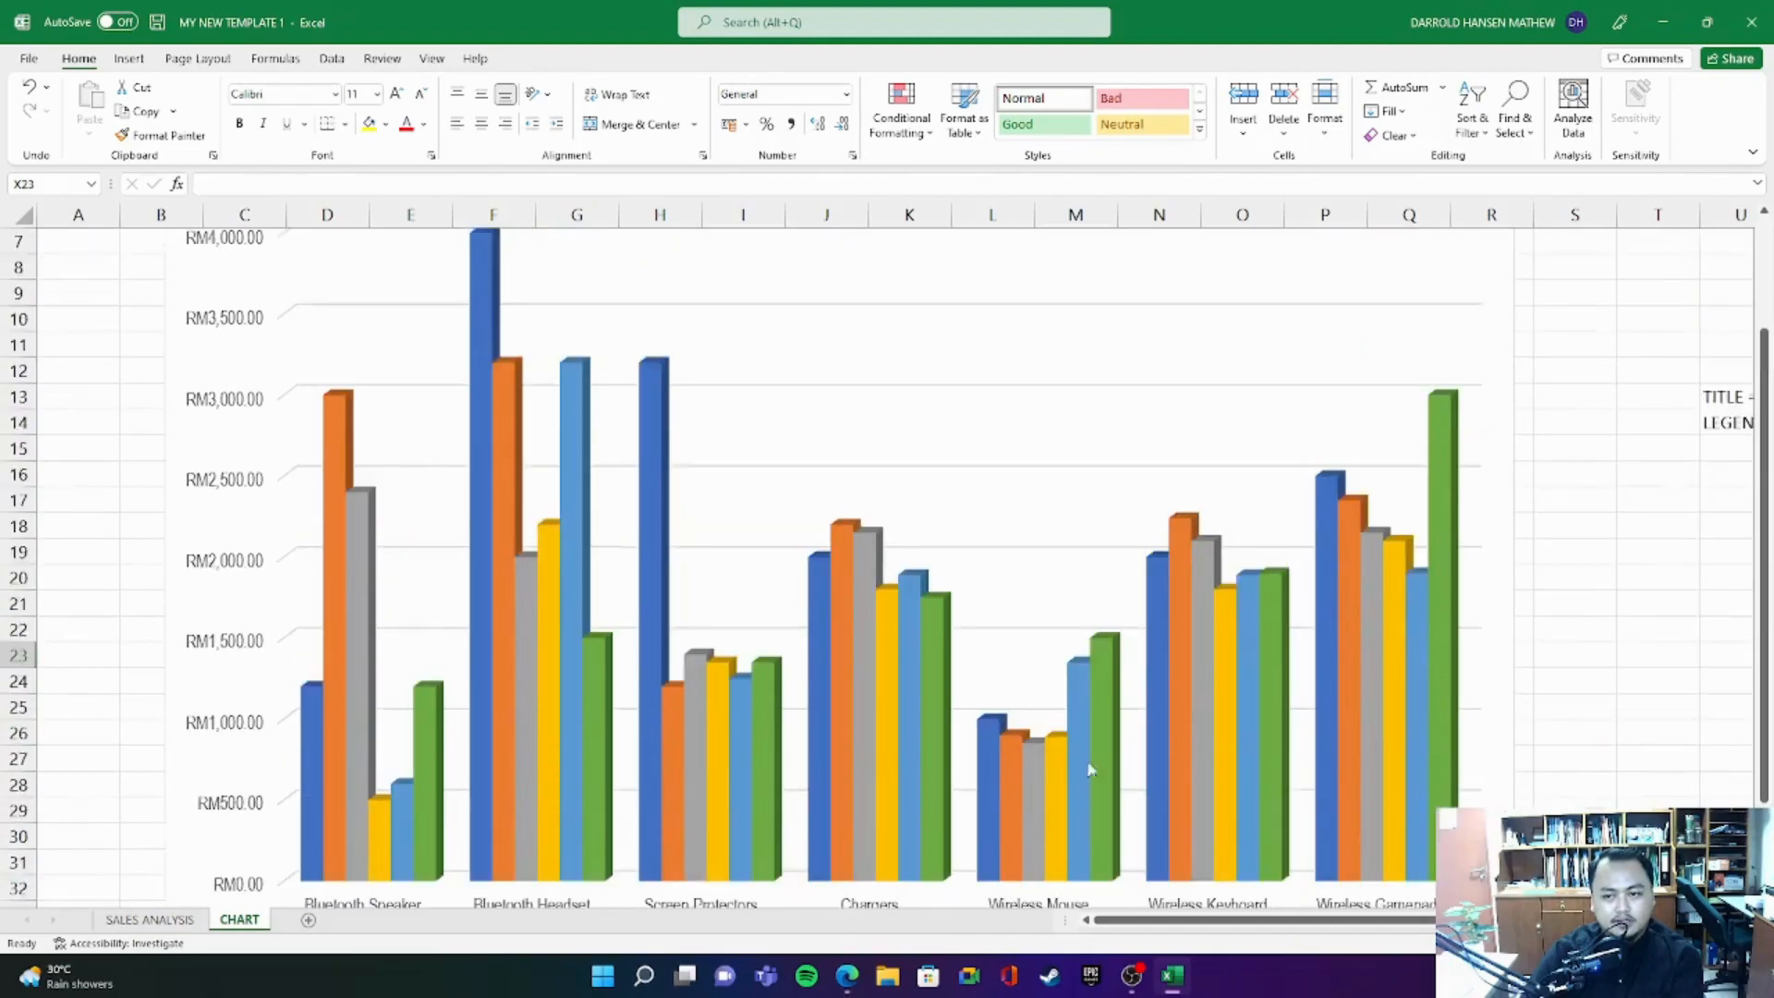
- Compare the chart's title text with the shop name and period headings on the SALES ANALYSIS sheet
{"action": "left_click", "coordinate": [786, 305]}
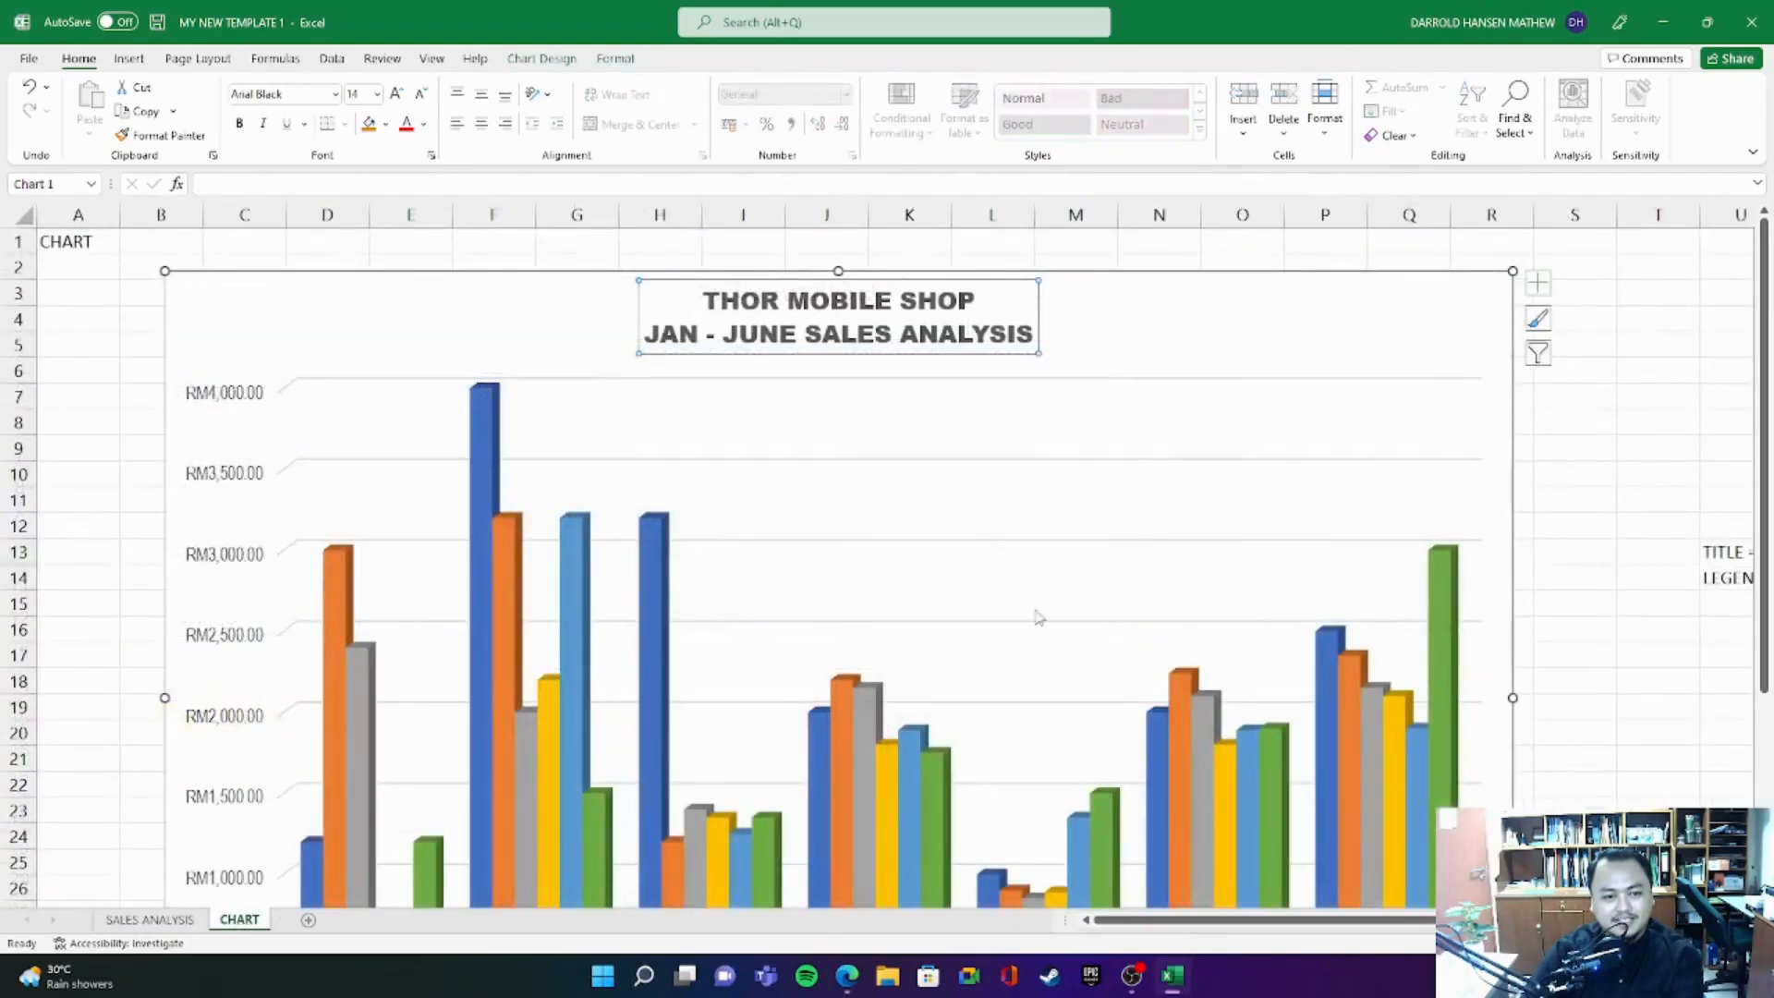
{"action": "left_click", "coordinate": [150, 919]}
{"action": "left_click", "coordinate": [240, 919]}
{"action": "left_click", "coordinate": [152, 922]}
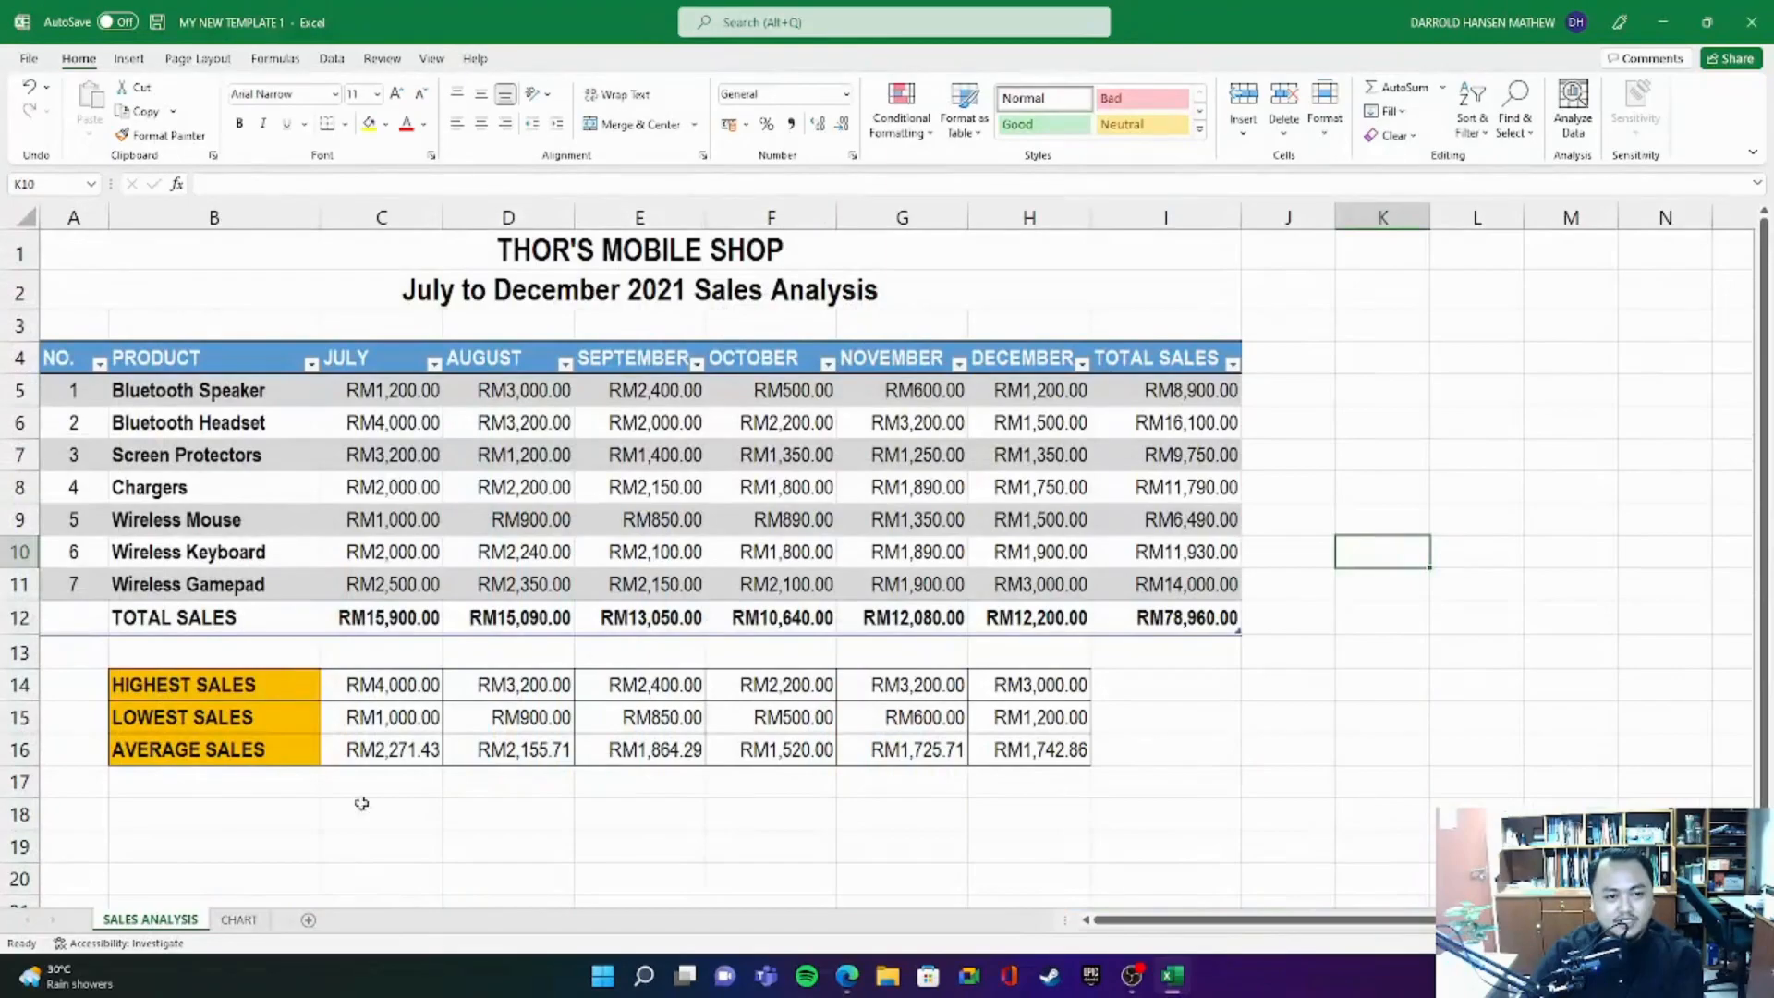
{"action": "left_click", "coordinate": [240, 920]}
{"action": "triple_click", "coordinate": [878, 334]}
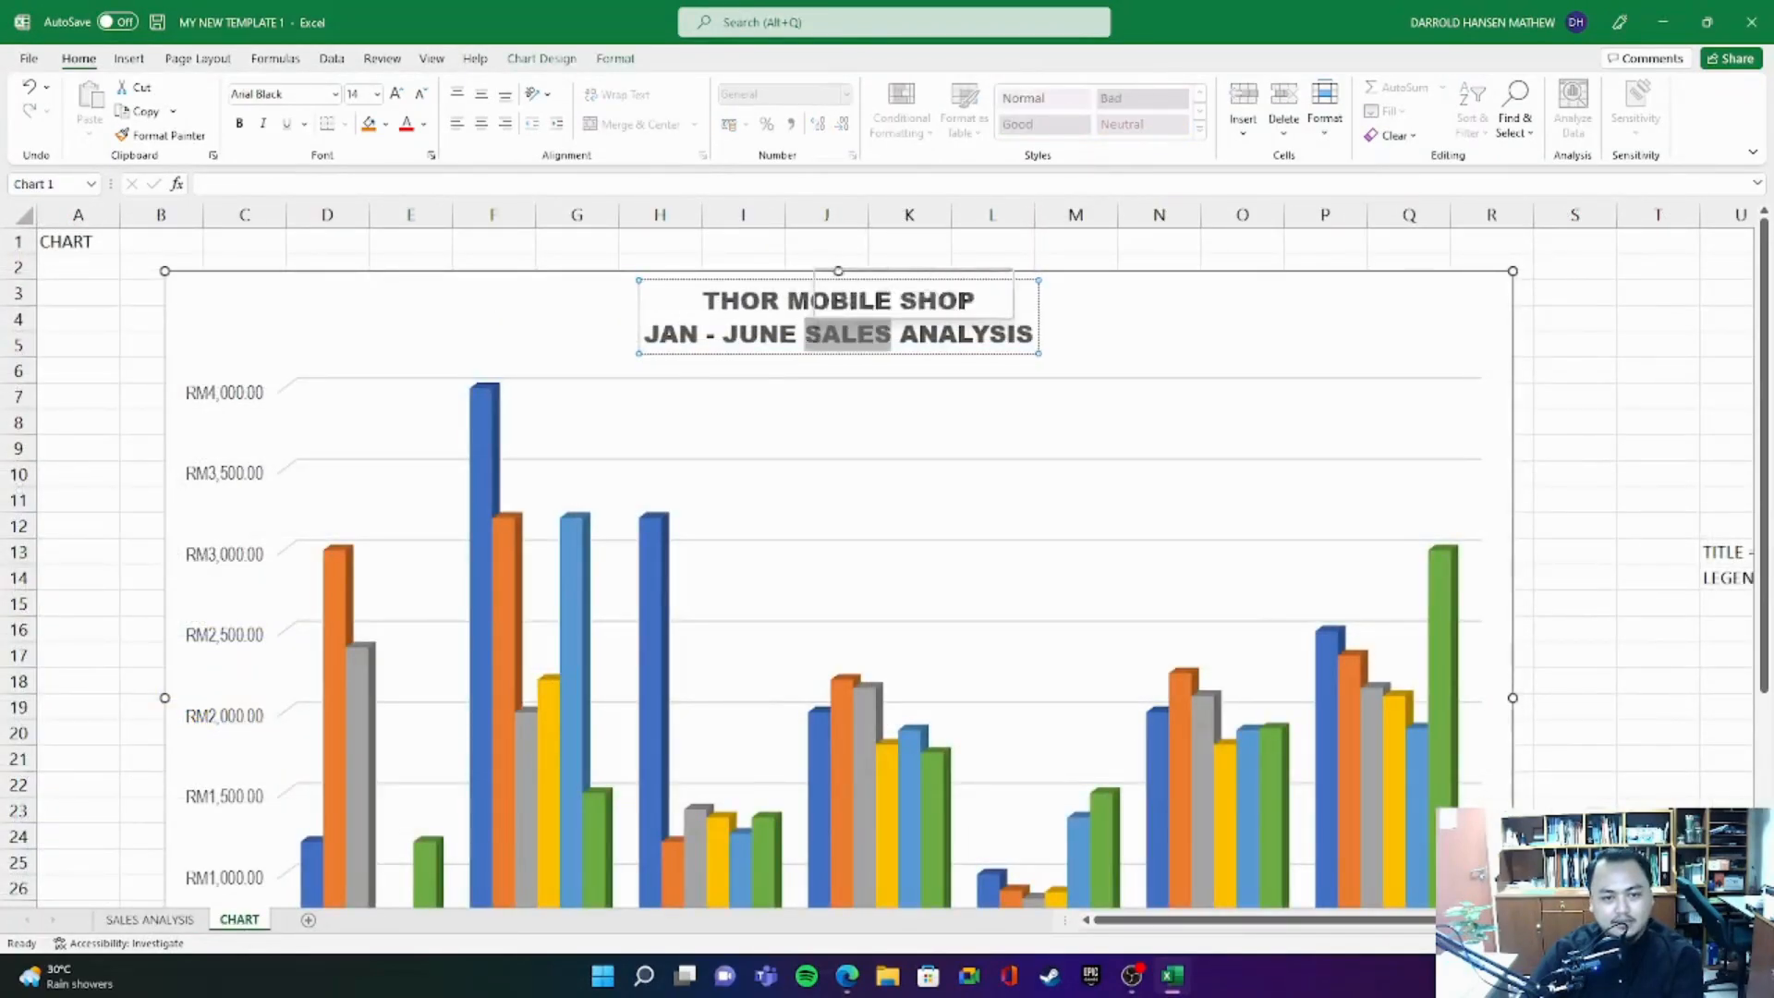
{"action": "left_click", "coordinate": [939, 334]}
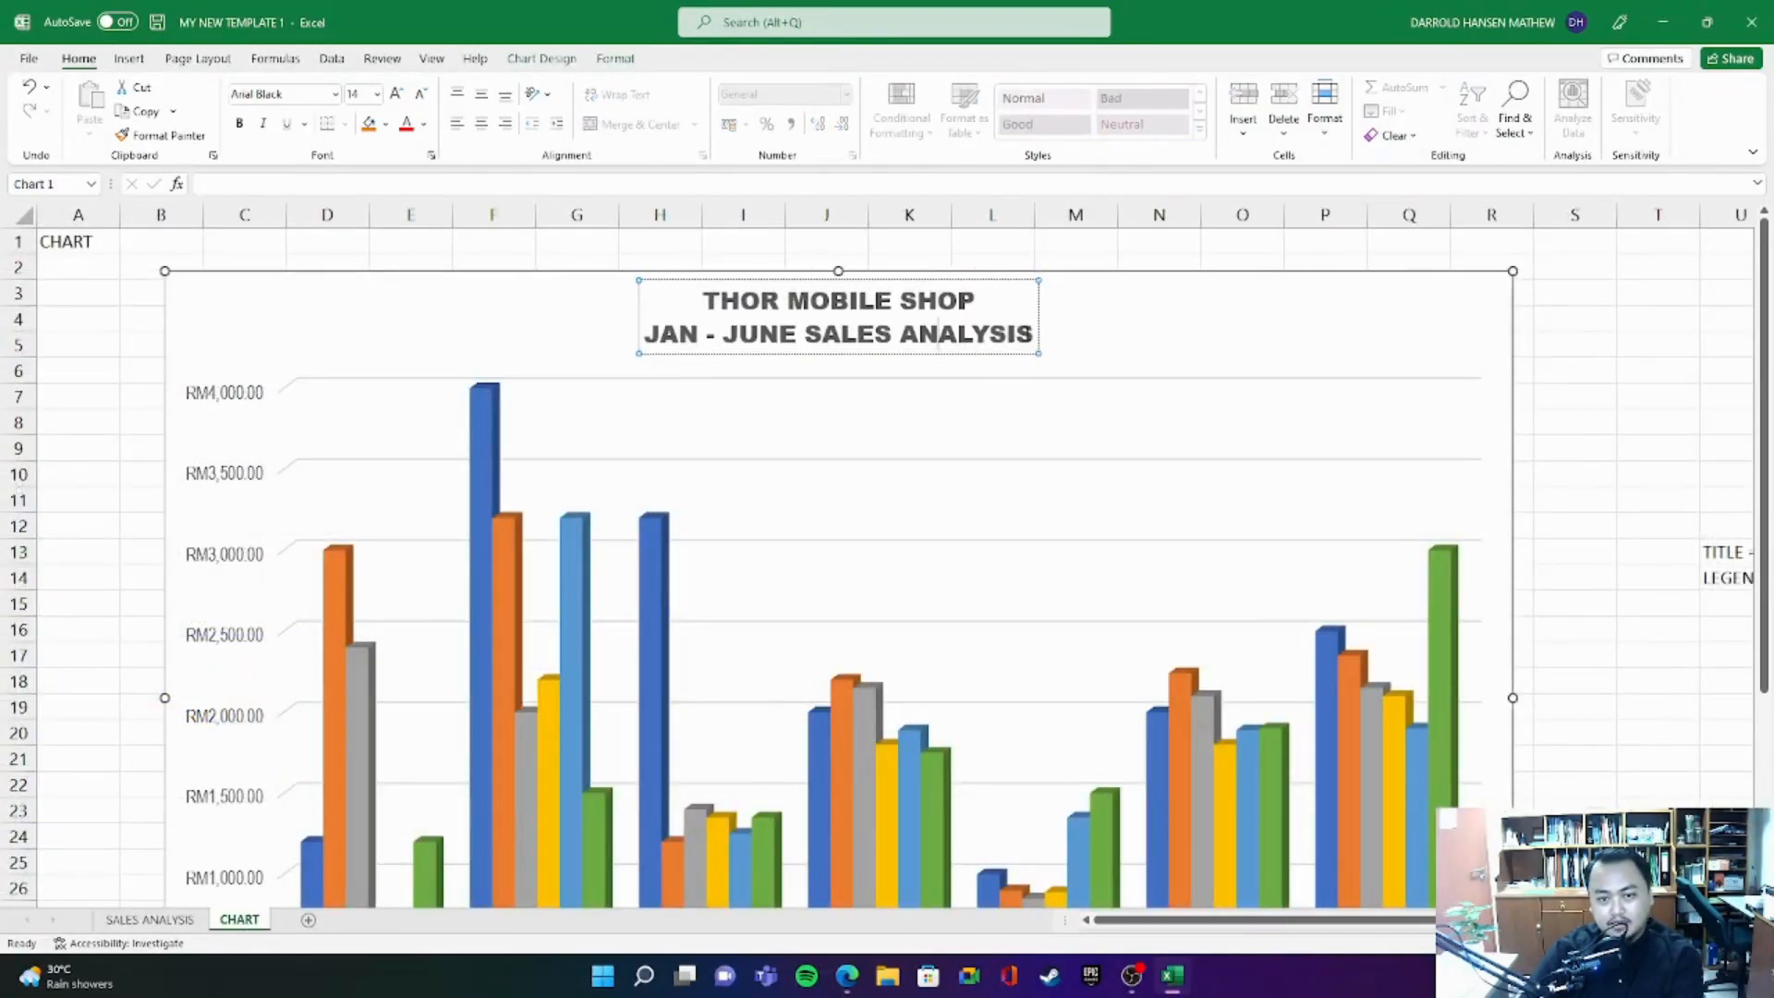
{"action": "left_click_drag", "start_coordinate": [939, 333], "coordinate": [736, 299]}
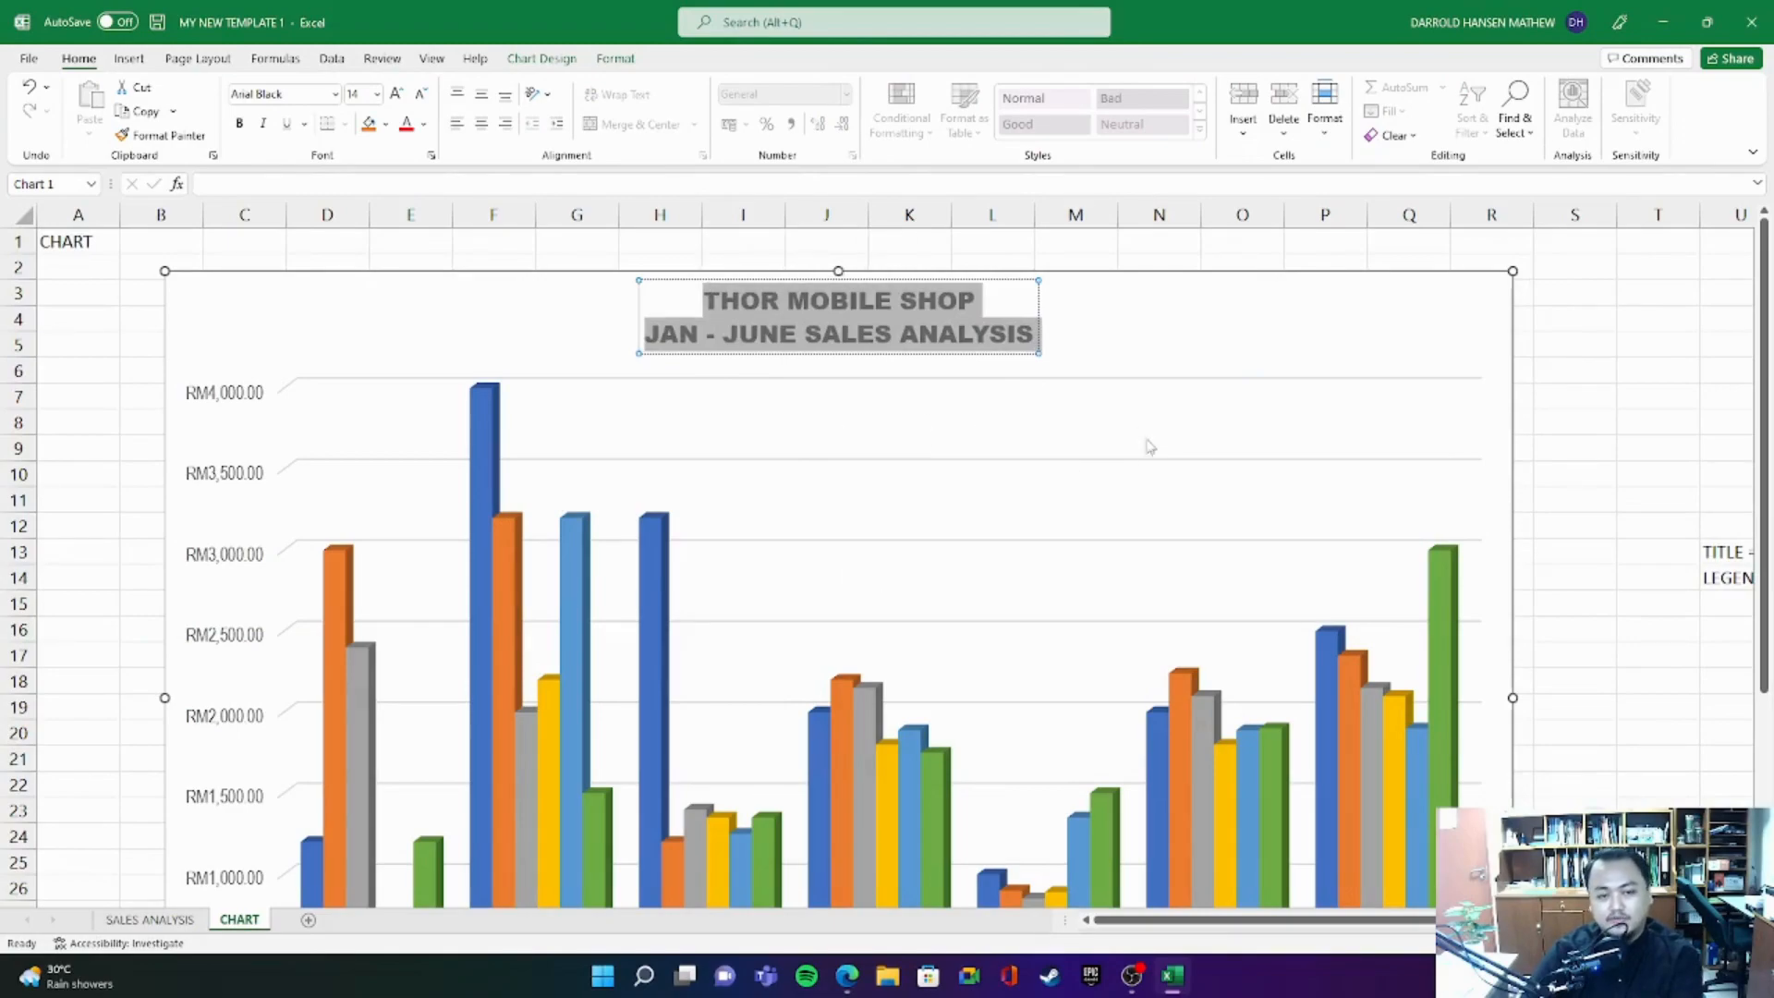
{"action": "left_click", "coordinate": [893, 334]}
{"action": "triple_click", "coordinate": [1029, 335]}
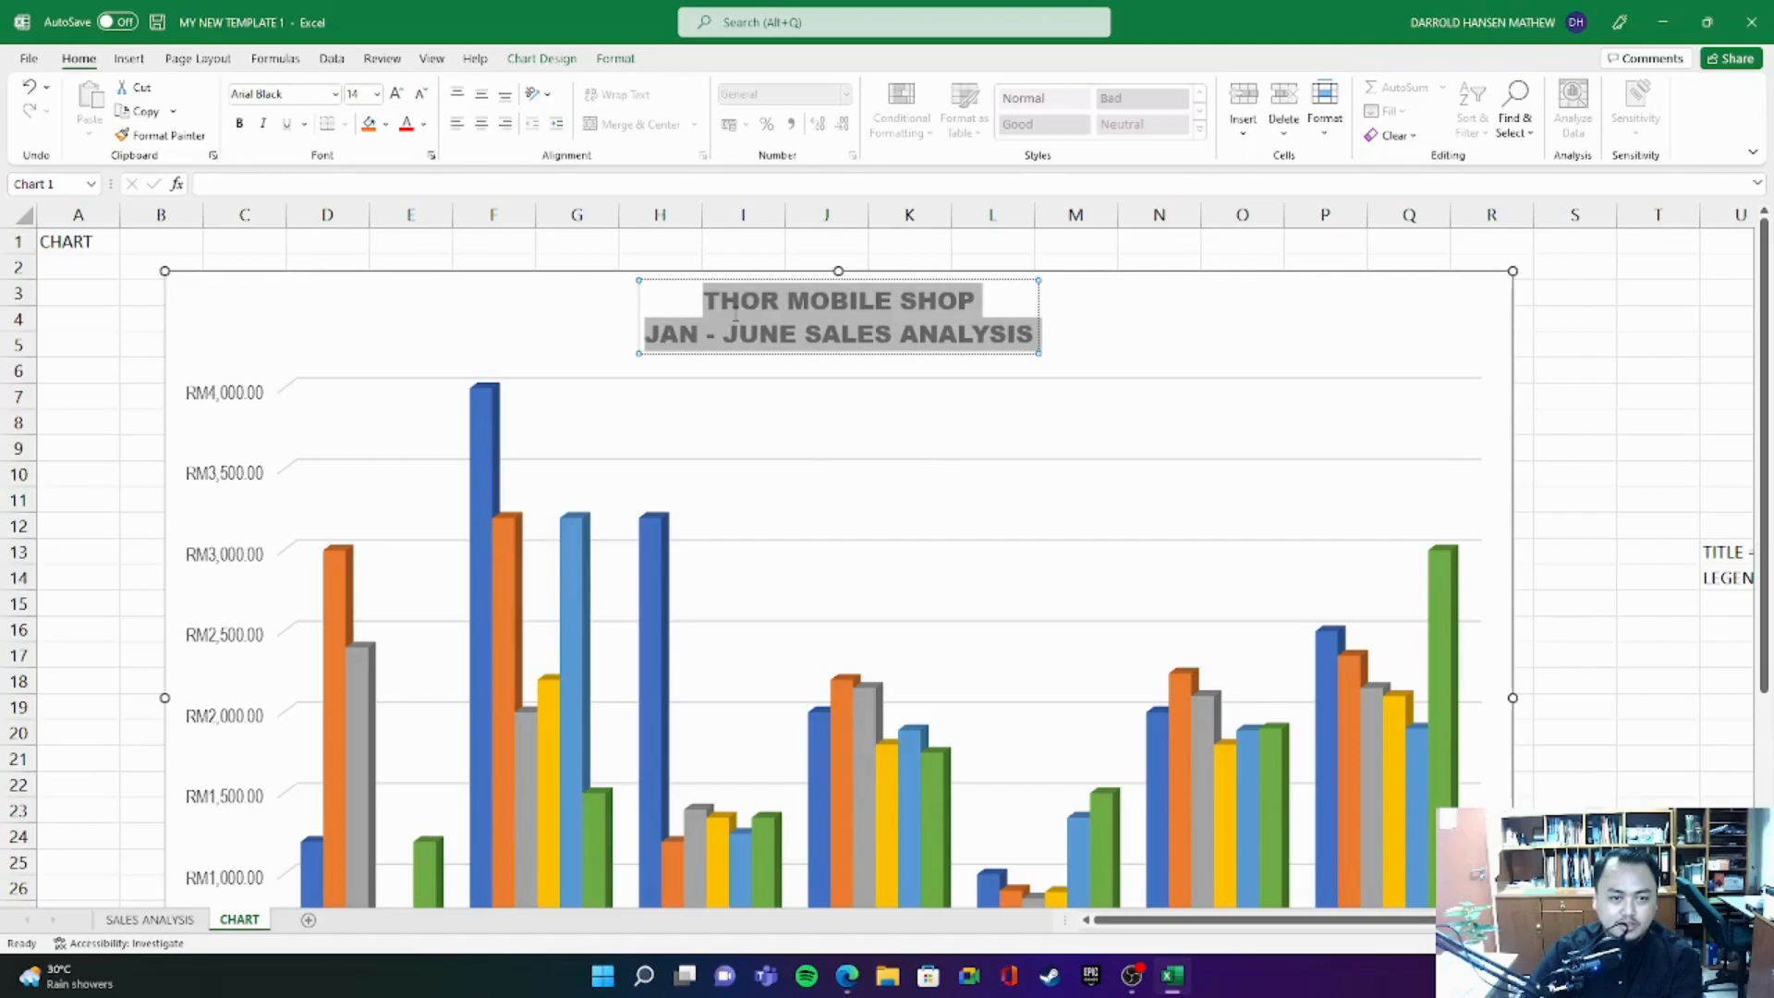
{"action": "left_click", "coordinate": [162, 920]}
{"action": "left_click", "coordinate": [239, 920]}
{"action": "left_click", "coordinate": [174, 920]}
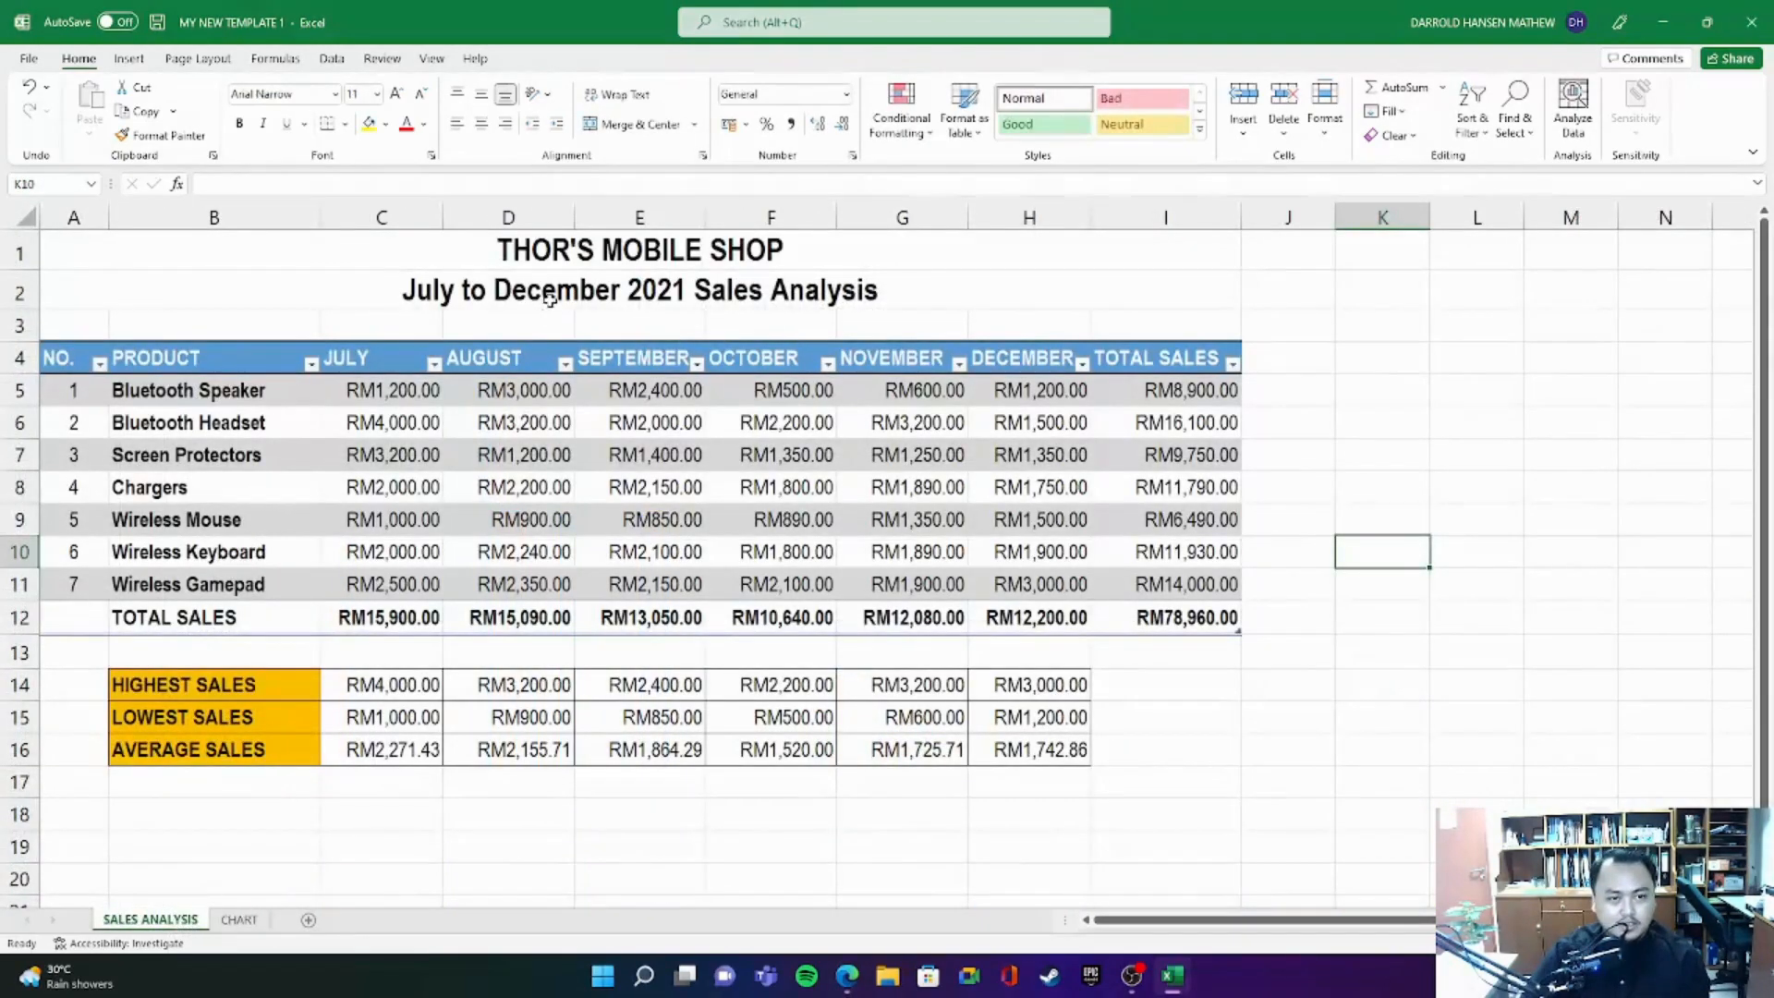
{"action": "left_click", "coordinate": [523, 256]}
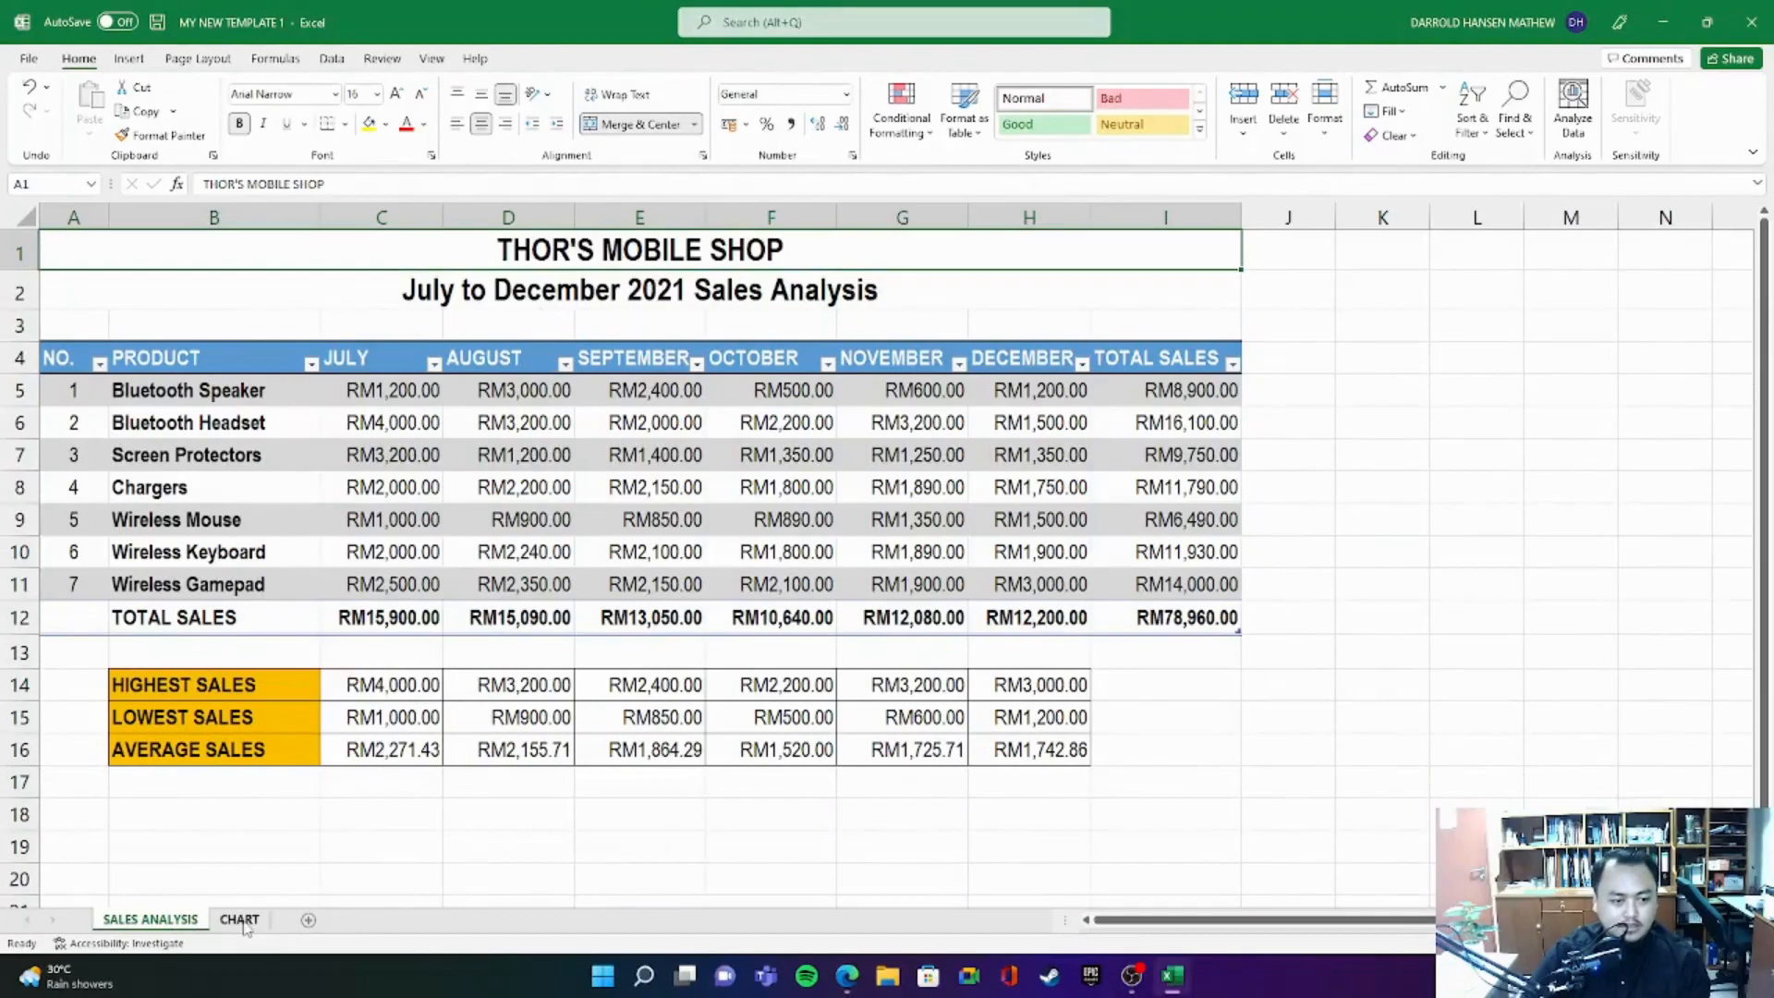
{"action": "left_click", "coordinate": [240, 919]}
{"action": "left_click", "coordinate": [760, 305]}
{"action": "left_click", "coordinate": [761, 303]}
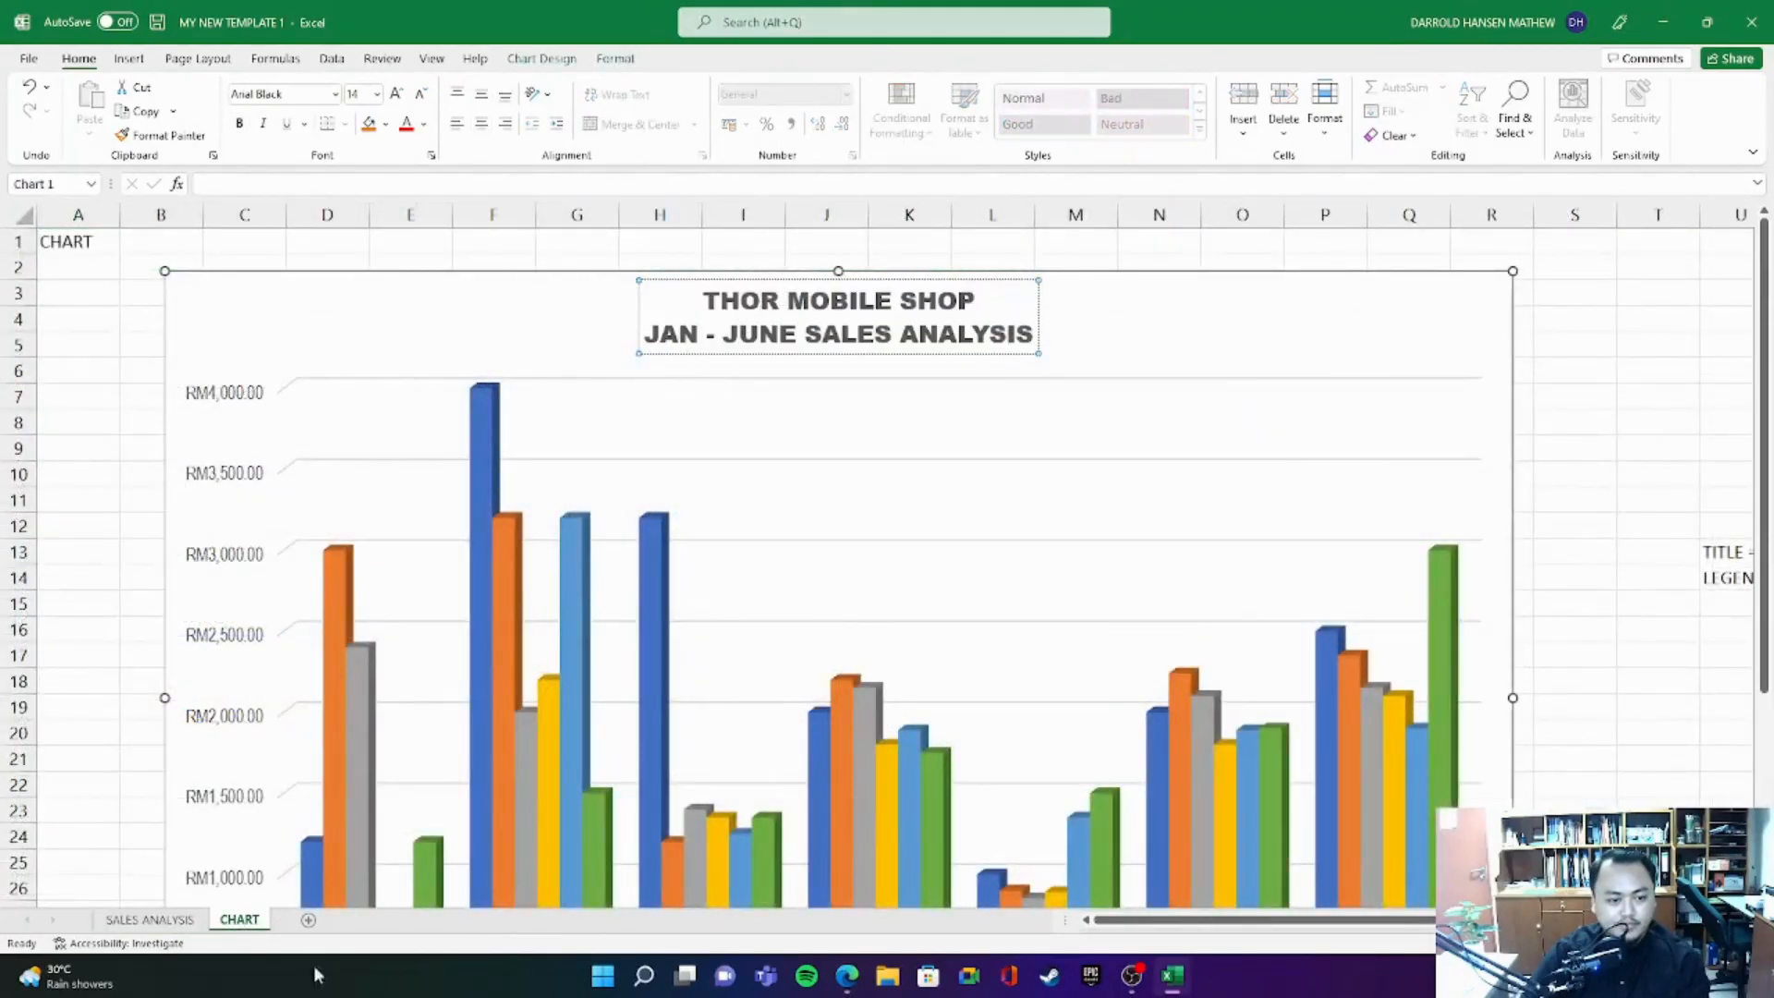
- Remove the 'S from THOR'S in the shop name heading of the SALES ANALYSIS sheet
{"action": "left_click", "coordinate": [150, 919]}
{"action": "double_click", "coordinate": [598, 251]}
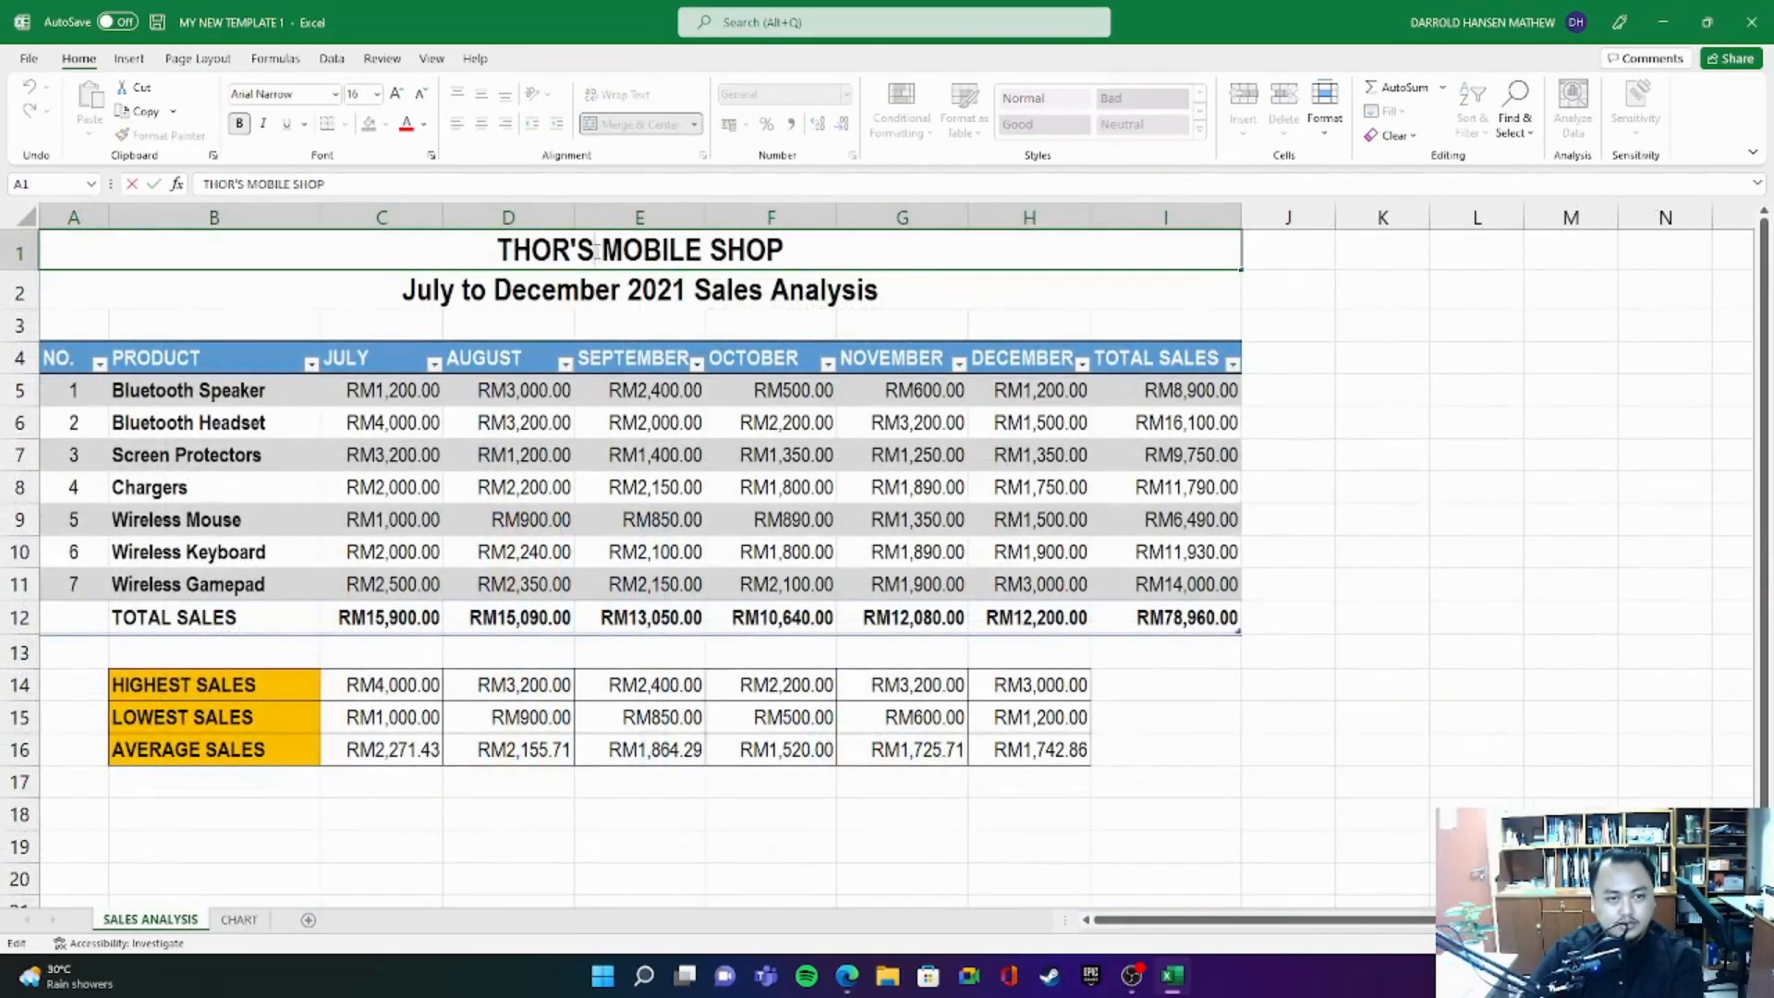
{"action": "key", "text": "BackSpace"}
{"action": "key", "text": "BackSpace"}
- Change the period in the title of the CHART sheet's chart to JULY - DECEMBER 2021
{"action": "left_click", "coordinate": [240, 920]}
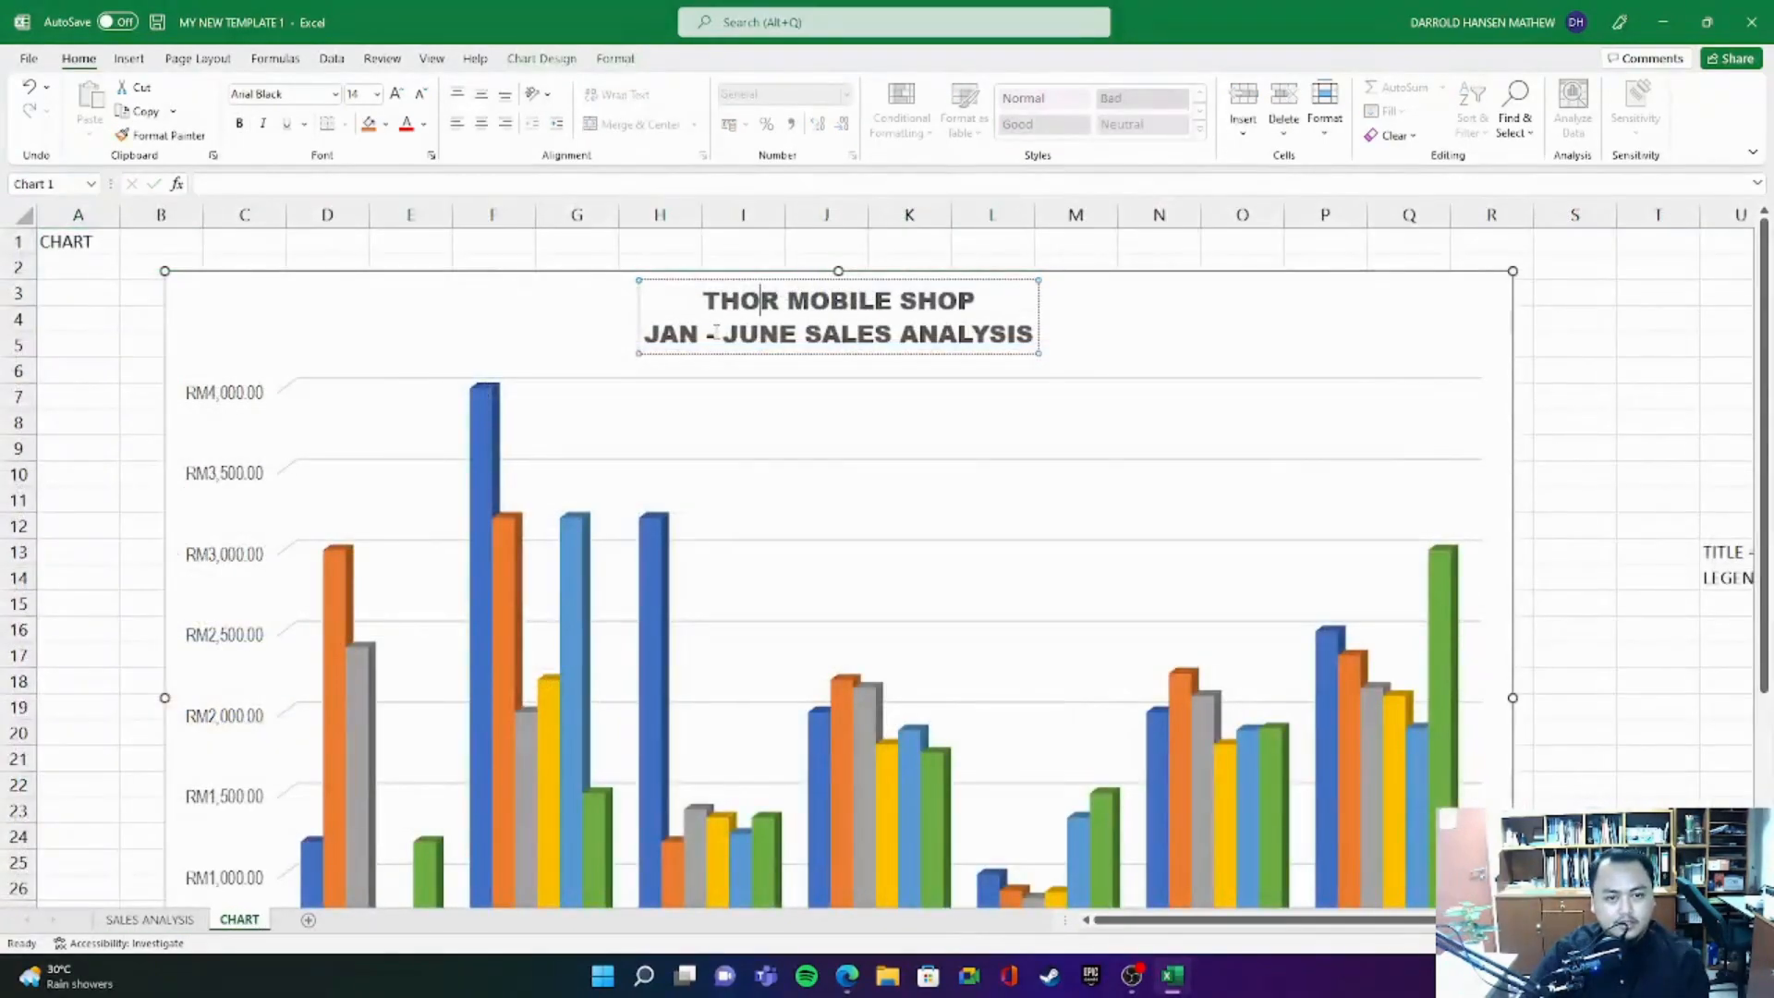
{"action": "left_click_drag", "start_coordinate": [644, 333], "coordinate": [804, 334]}
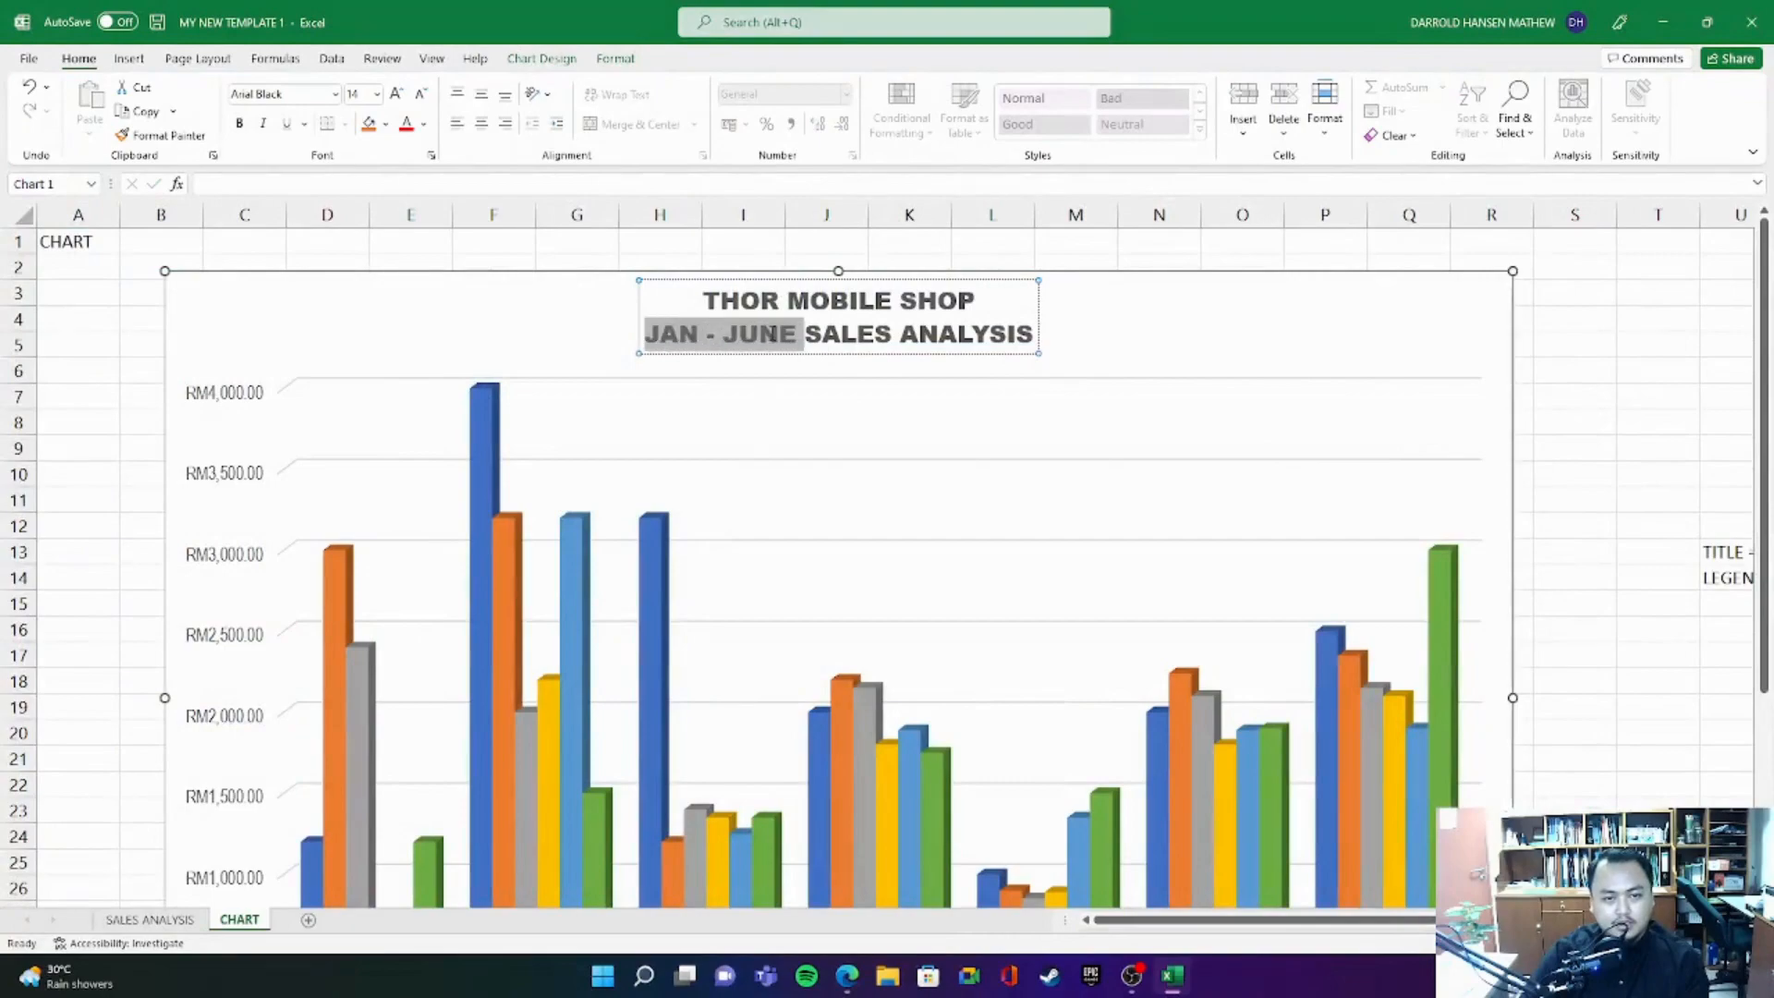
{"action": "key", "text": "BackSpace"}
{"action": "type", "text": "JULY"}
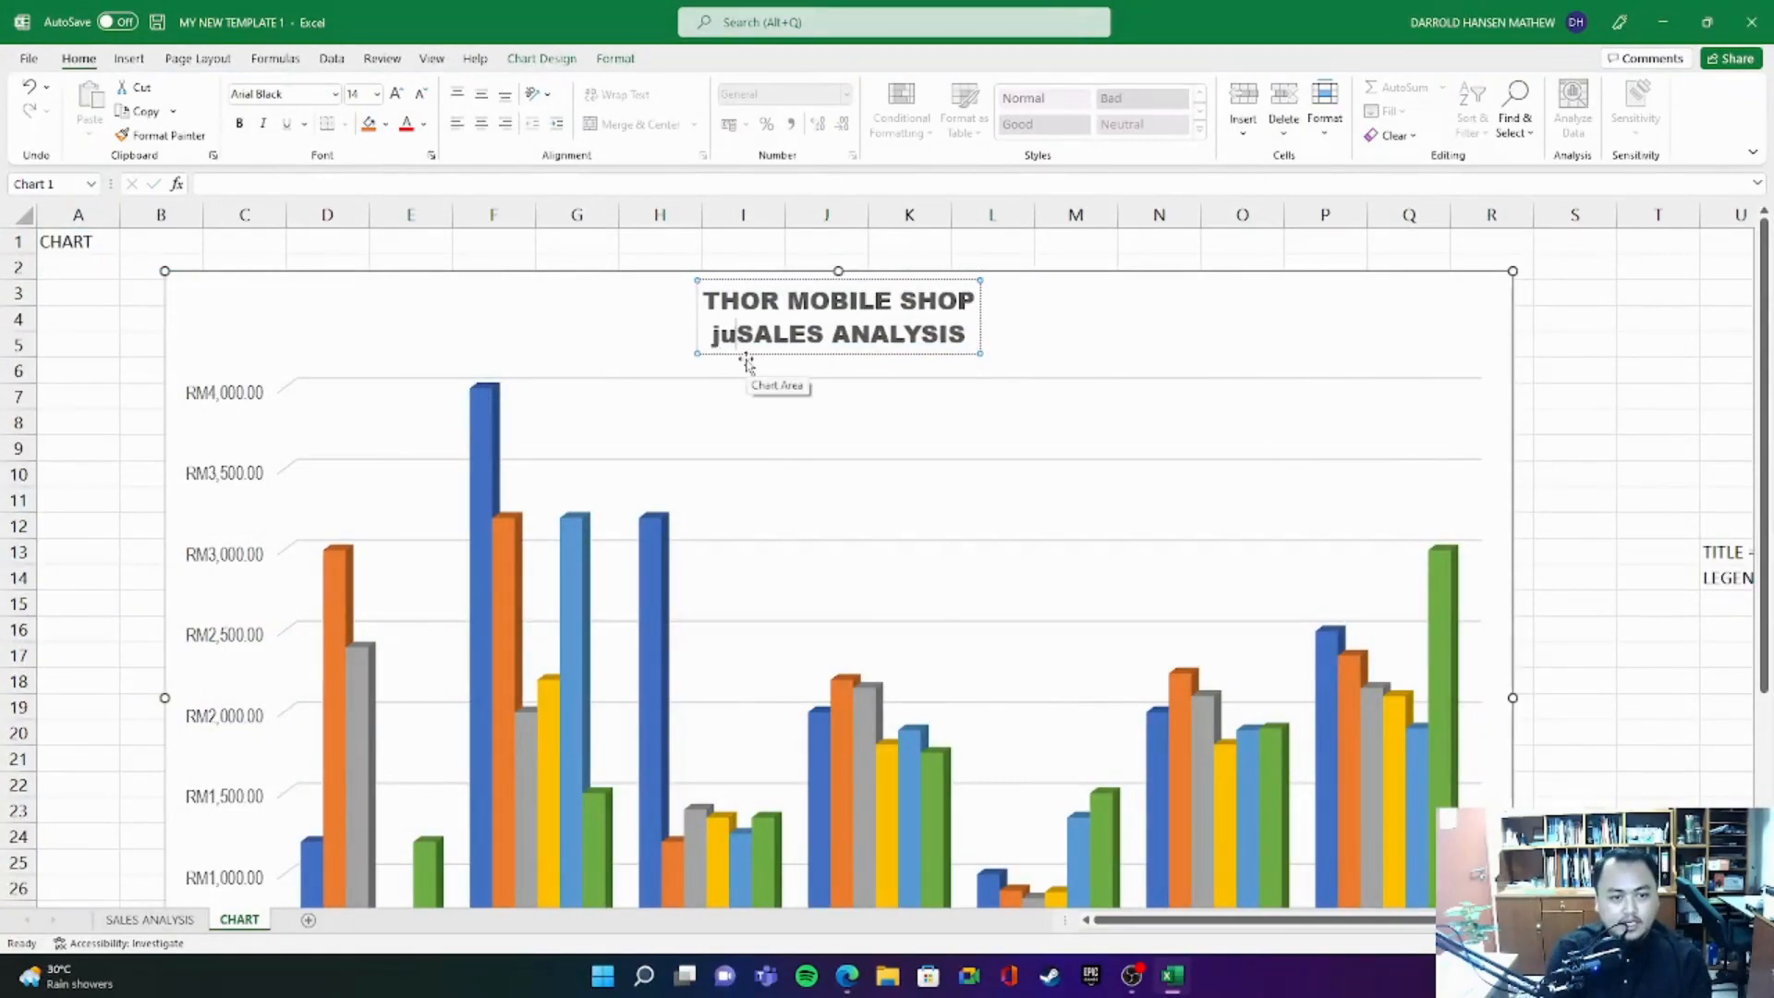
{"action": "type", "text": " - DECEMBER 2021"}
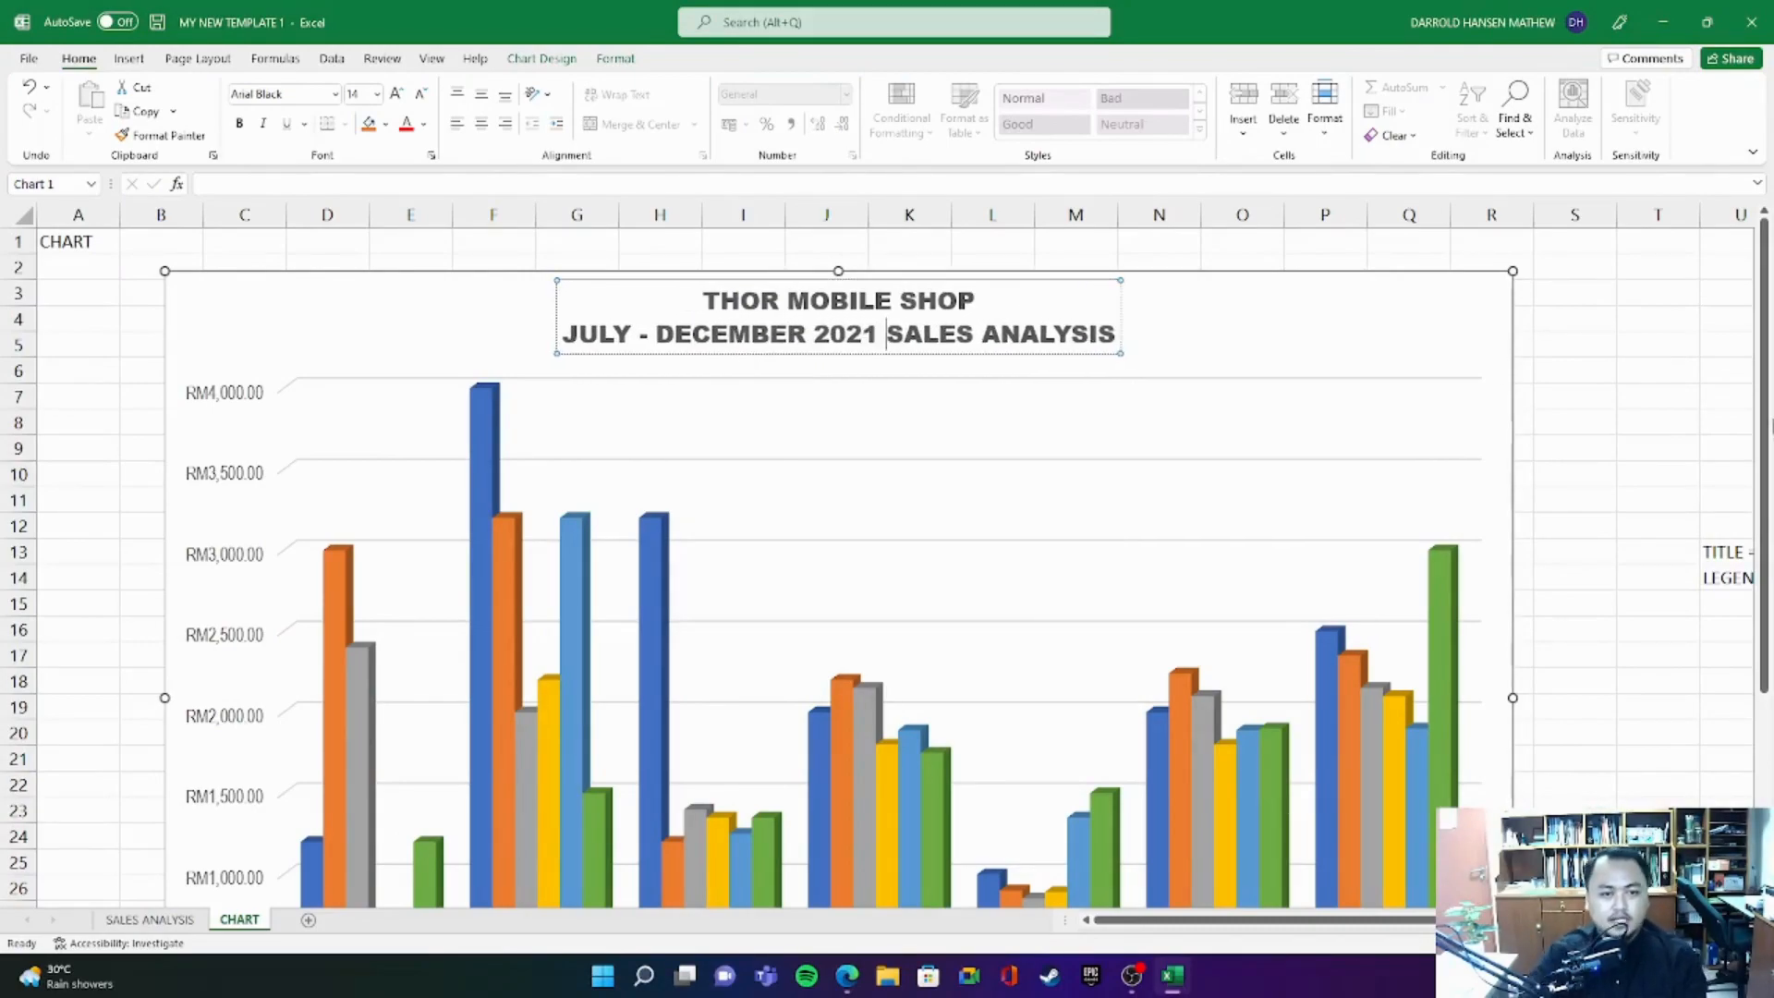
{"action": "left_click", "coordinate": [1251, 336]}
- Examine the chart's product axis labels, month legend and sales value axis
{"action": "scroll", "coordinate": [891, 448], "scroll_direction": "down", "scroll_amount": 3}
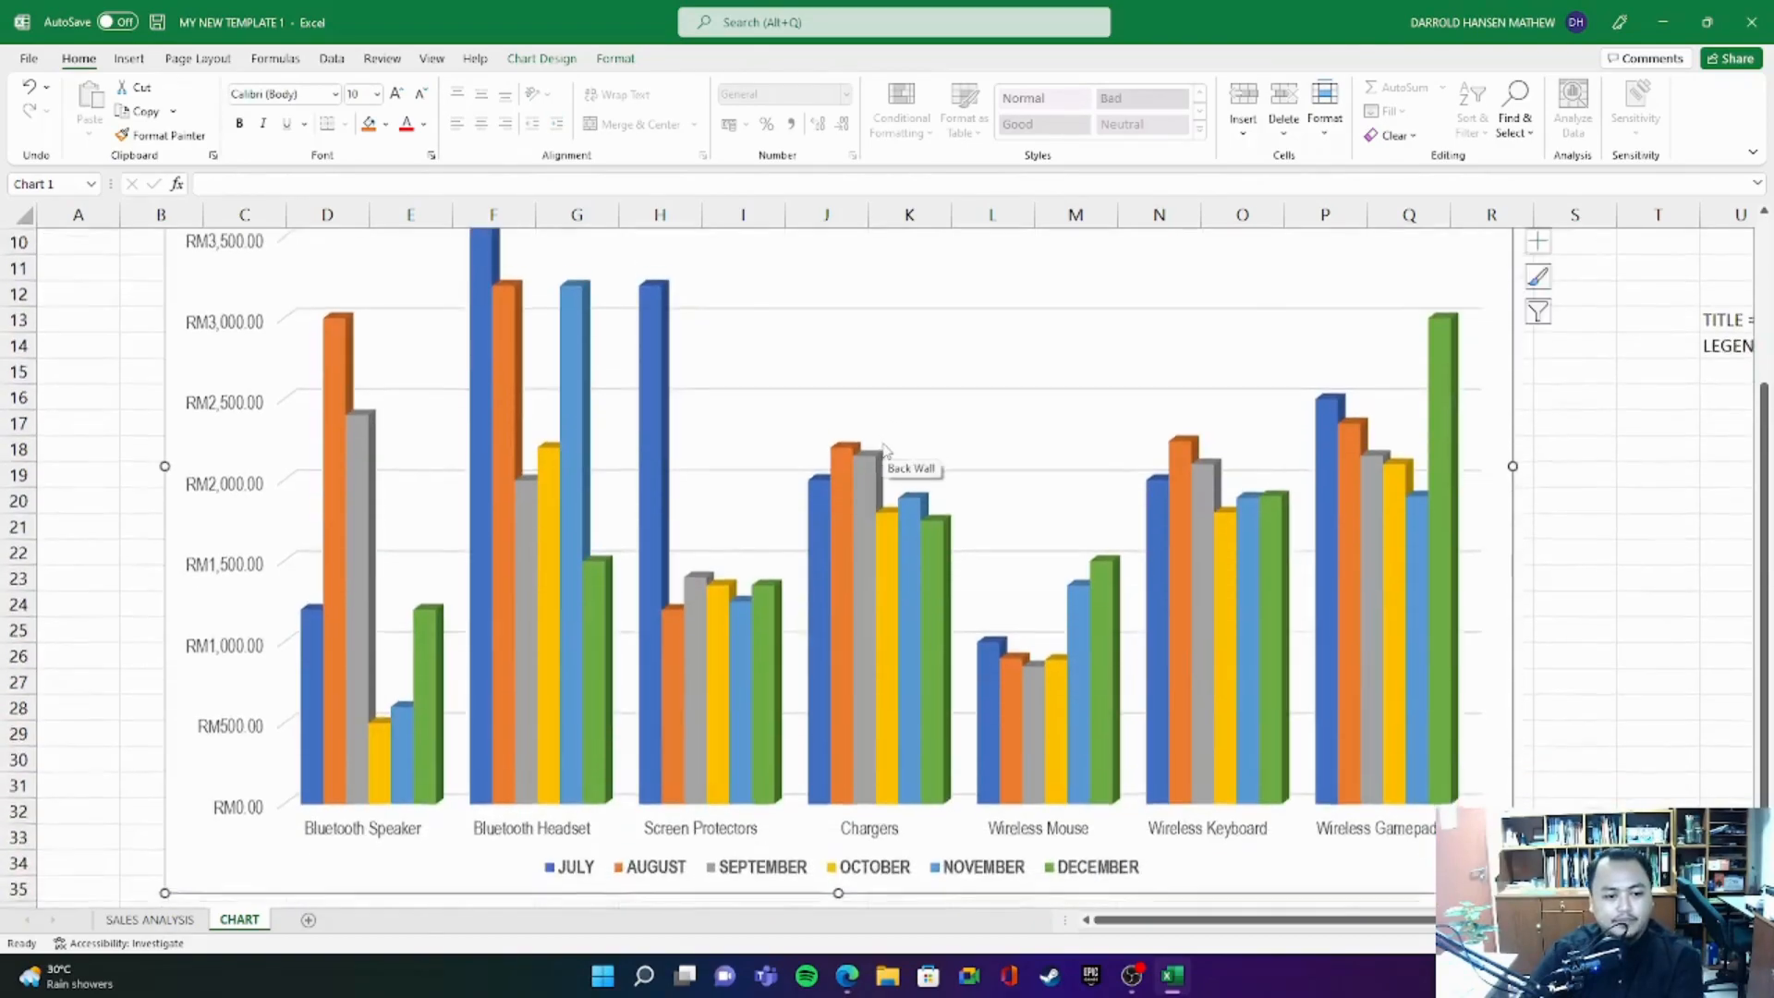
{"action": "scroll", "coordinate": [878, 459], "scroll_direction": "down", "scroll_amount": 1}
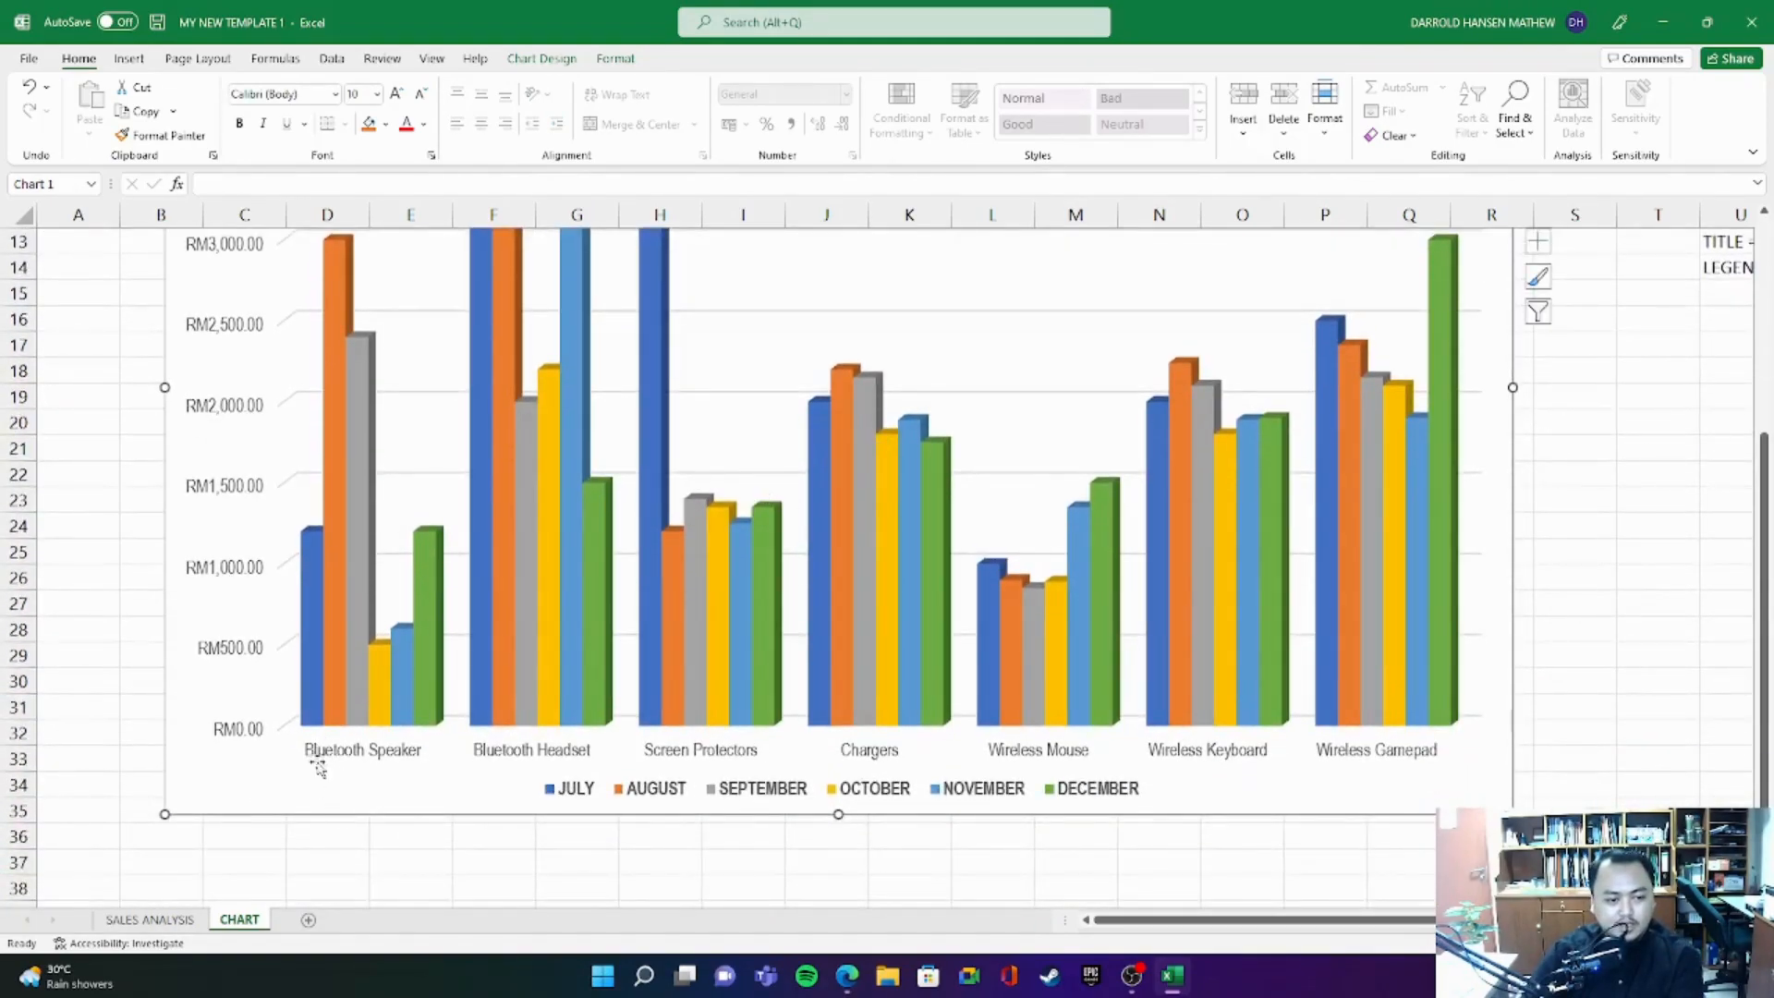
{"action": "left_click", "coordinate": [349, 711]}
{"action": "left_click", "coordinate": [549, 760]}
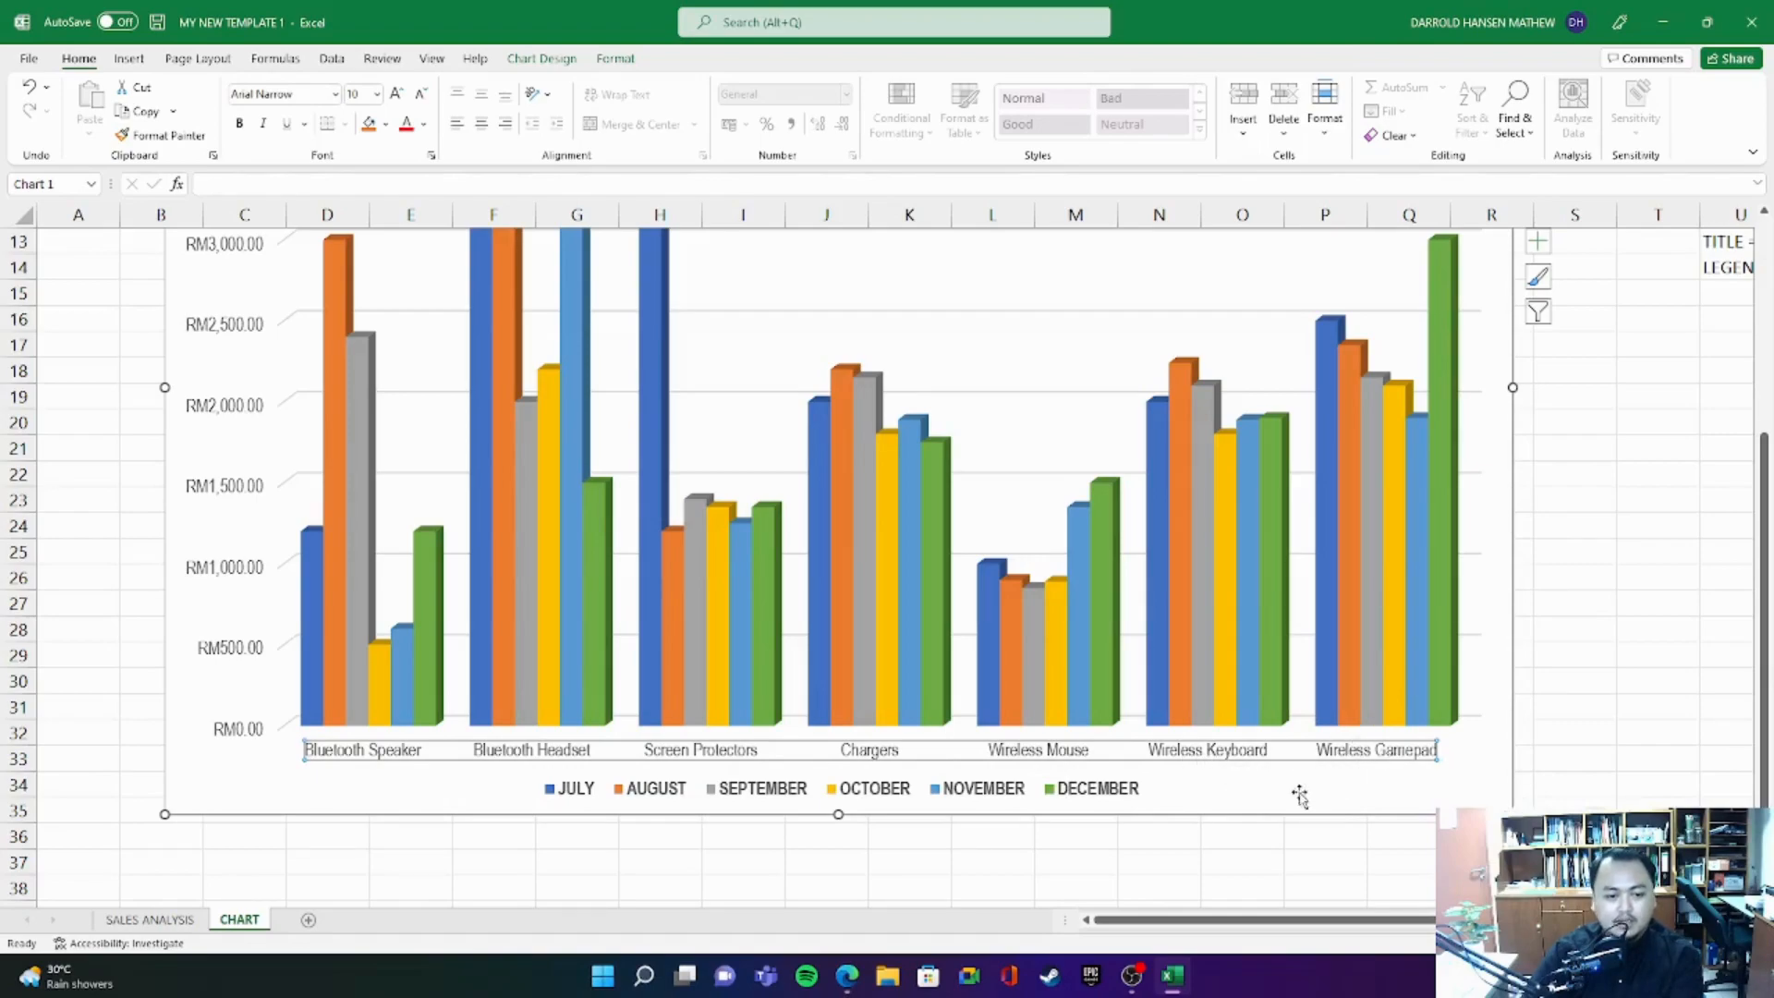
{"action": "left_click", "coordinate": [549, 792]}
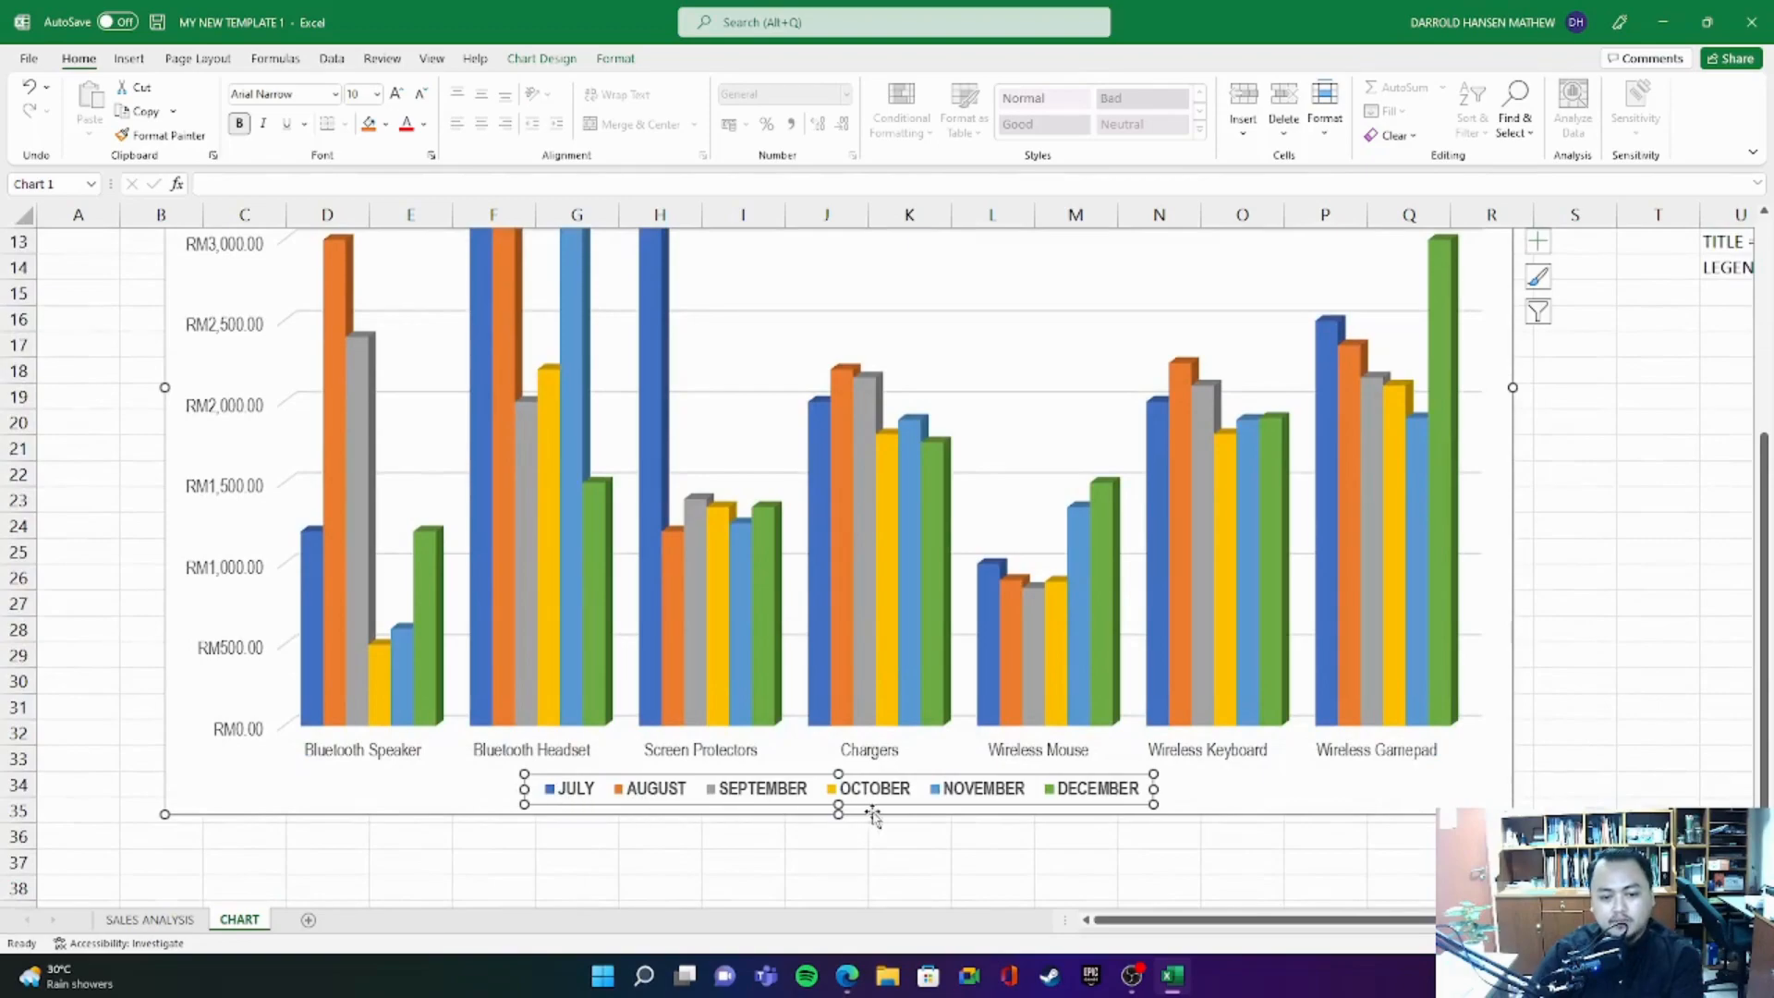
{"action": "scroll", "coordinate": [286, 740], "scroll_direction": "up", "scroll_amount": 4}
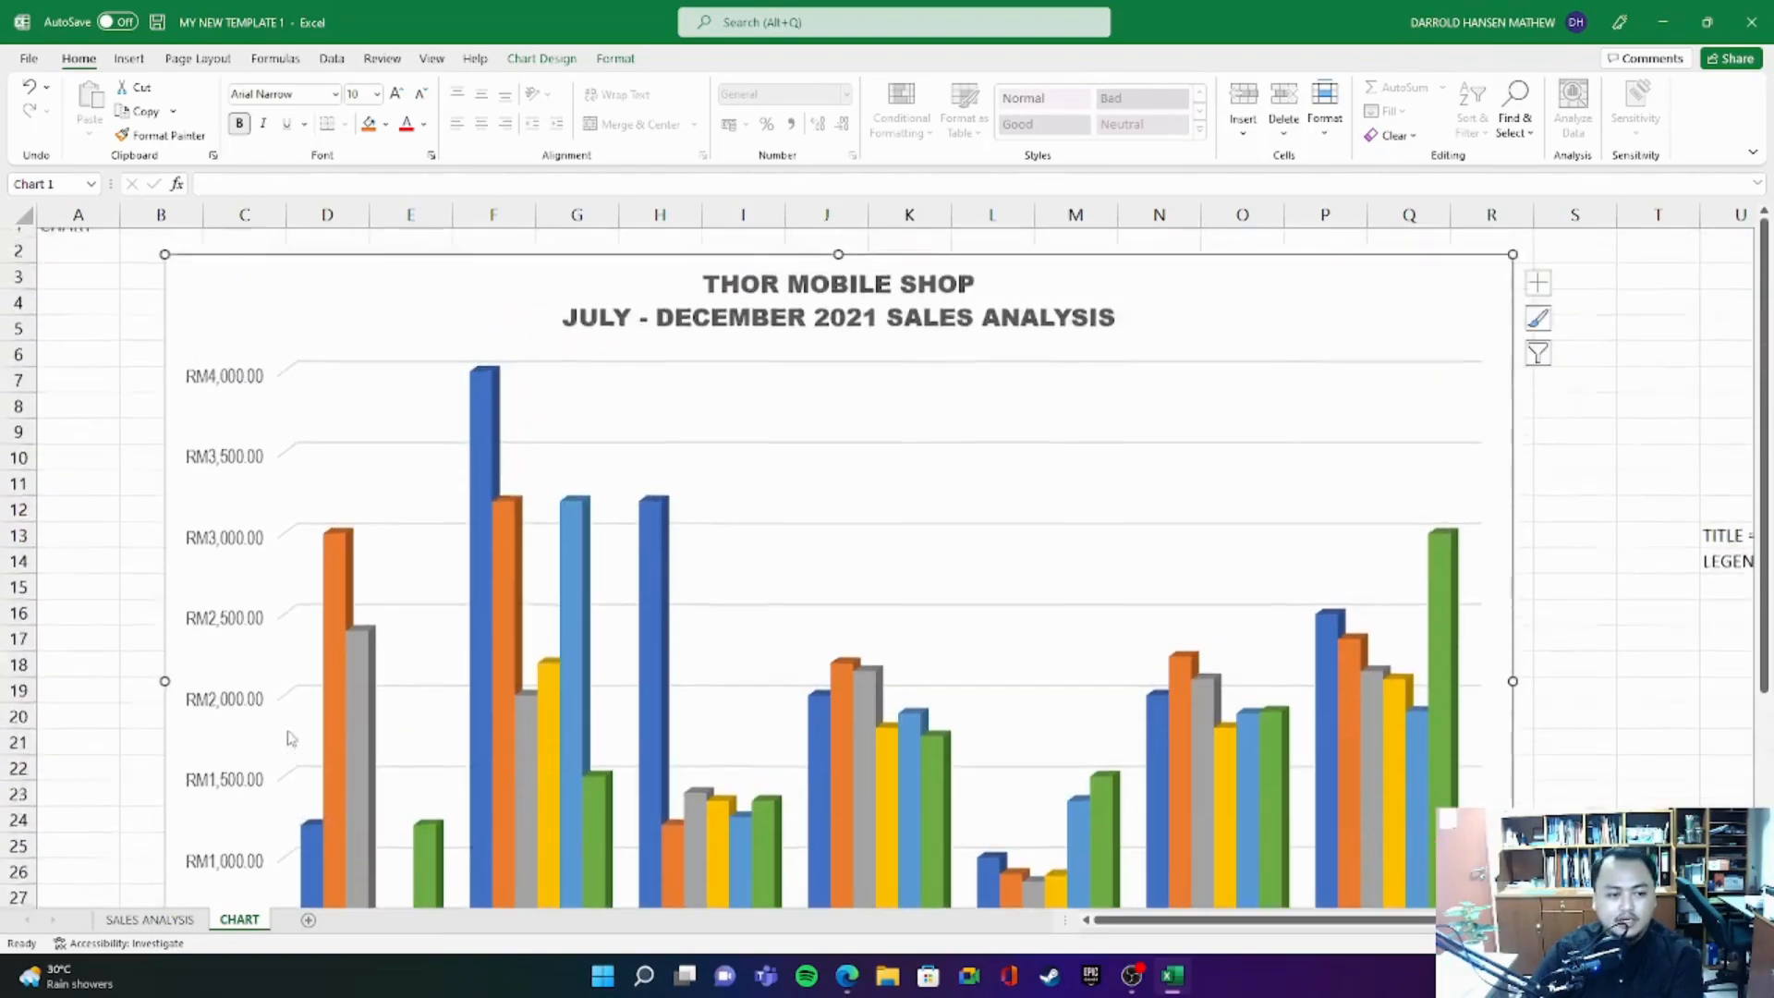
{"action": "left_click", "coordinate": [219, 361]}
{"action": "scroll", "coordinate": [185, 629], "scroll_direction": "down", "scroll_amount": 3}
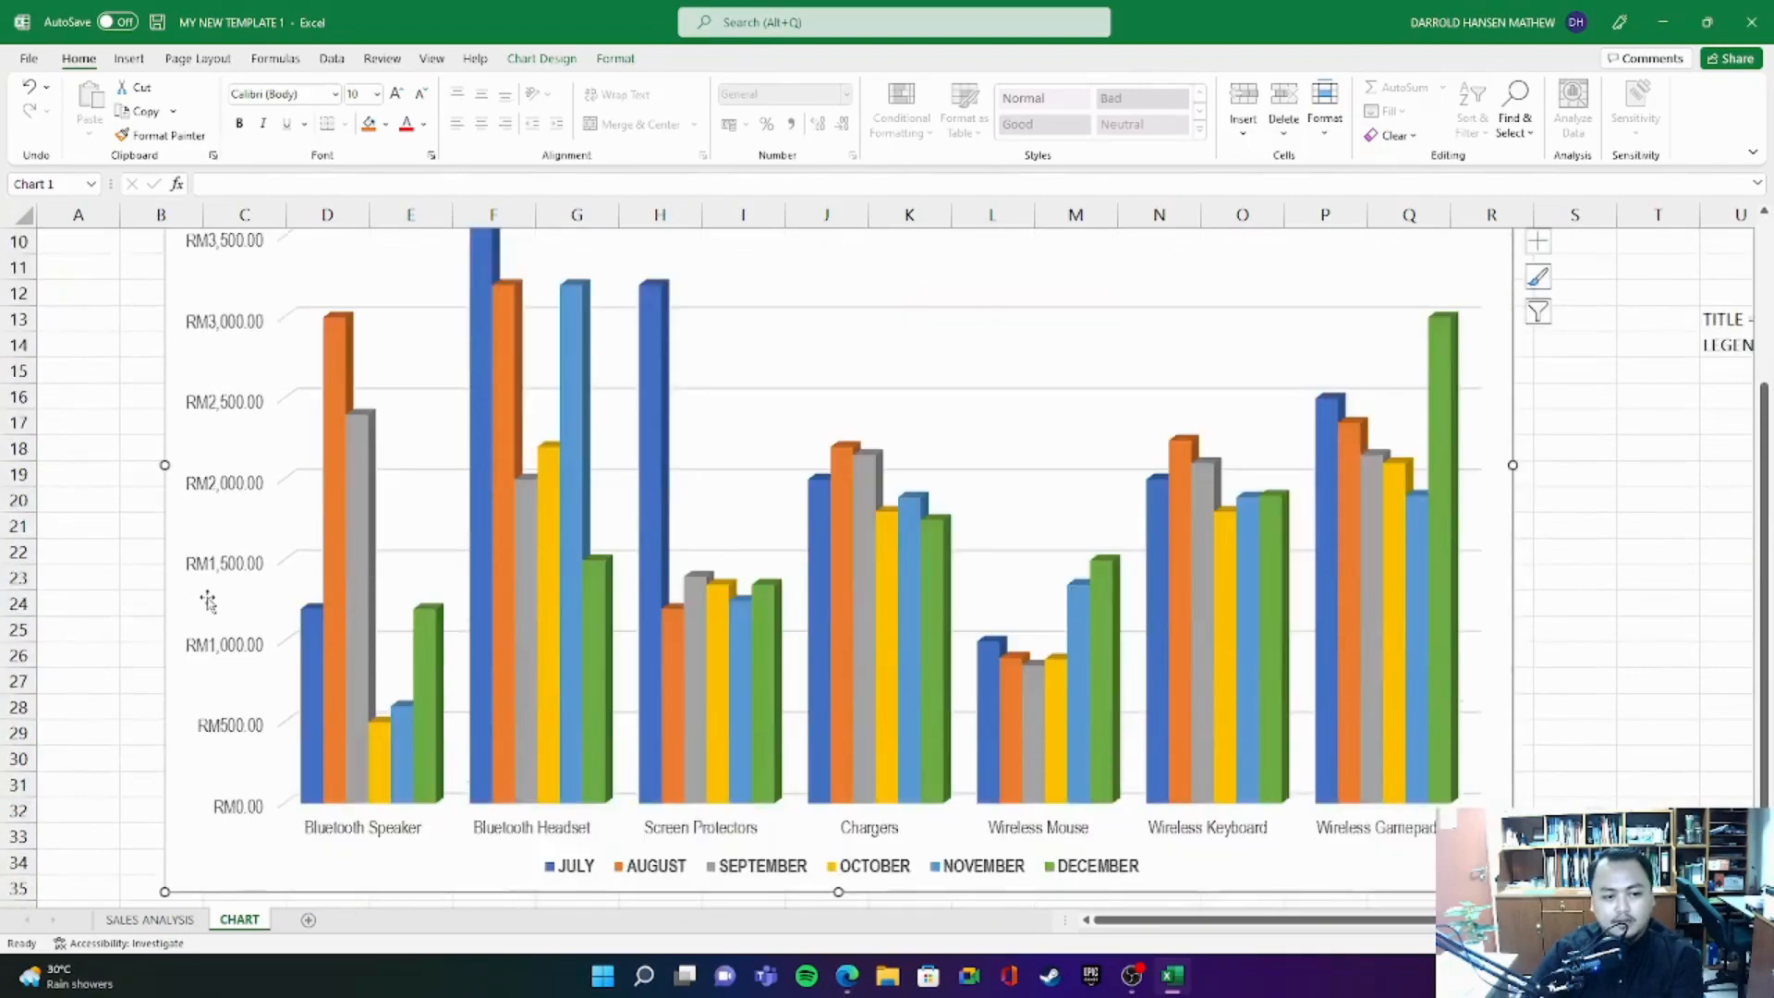
{"action": "scroll", "coordinate": [263, 664], "scroll_direction": "up", "scroll_amount": 2}
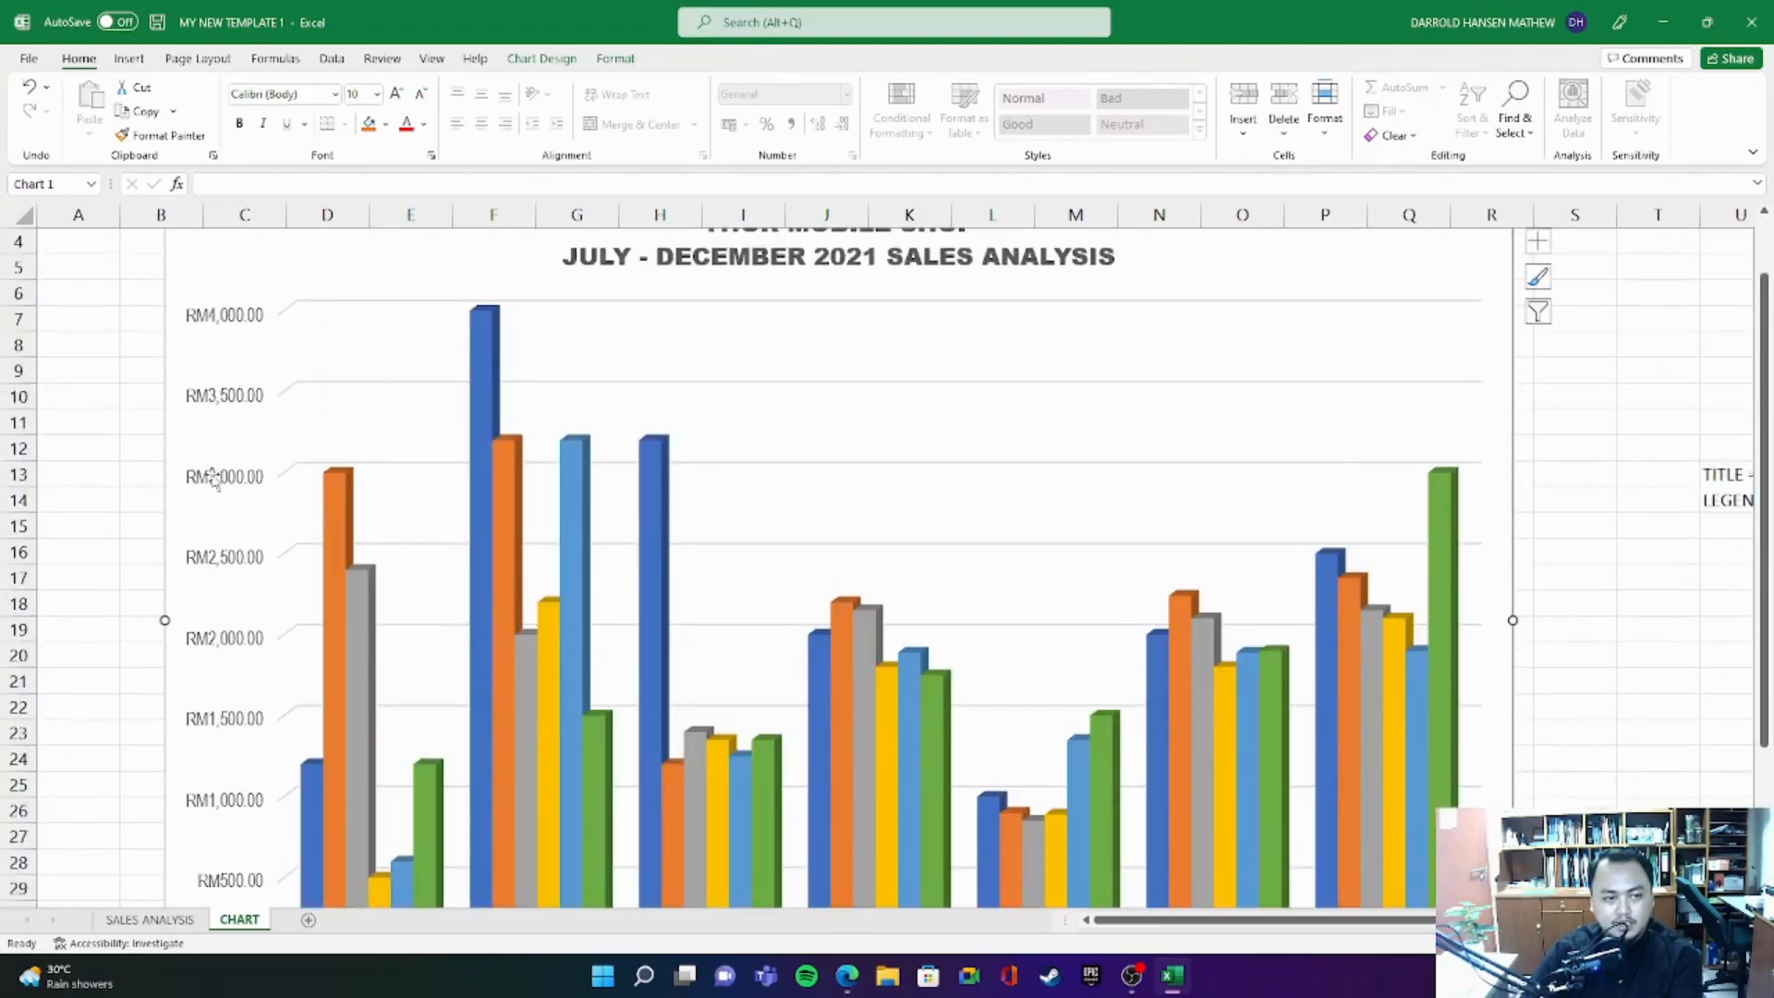
- Review the complete sales chart on the CHART sheet, from its title and monthly bars down to the product labels and legend
{"action": "scroll", "coordinate": [185, 665], "scroll_direction": "down", "scroll_amount": 2}
{"action": "scroll", "coordinate": [254, 740], "scroll_direction": "up", "scroll_amount": 3}
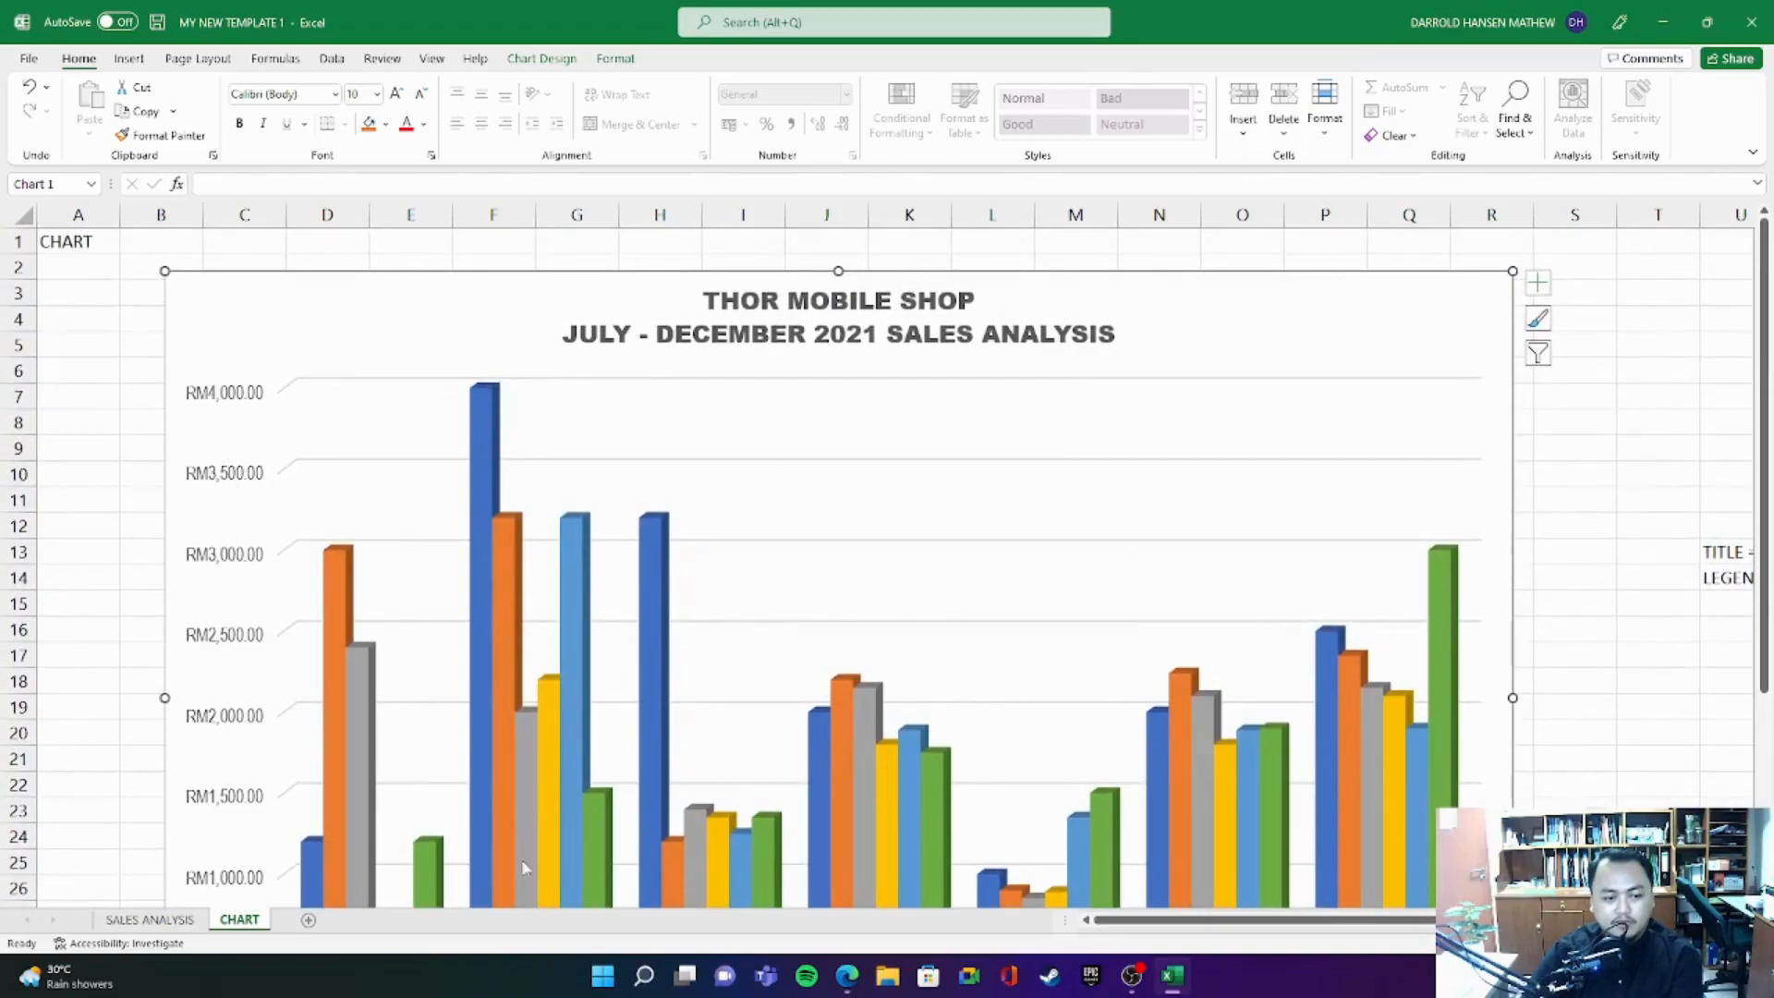
{"action": "scroll", "coordinate": [226, 721], "scroll_direction": "down", "scroll_amount": 3}
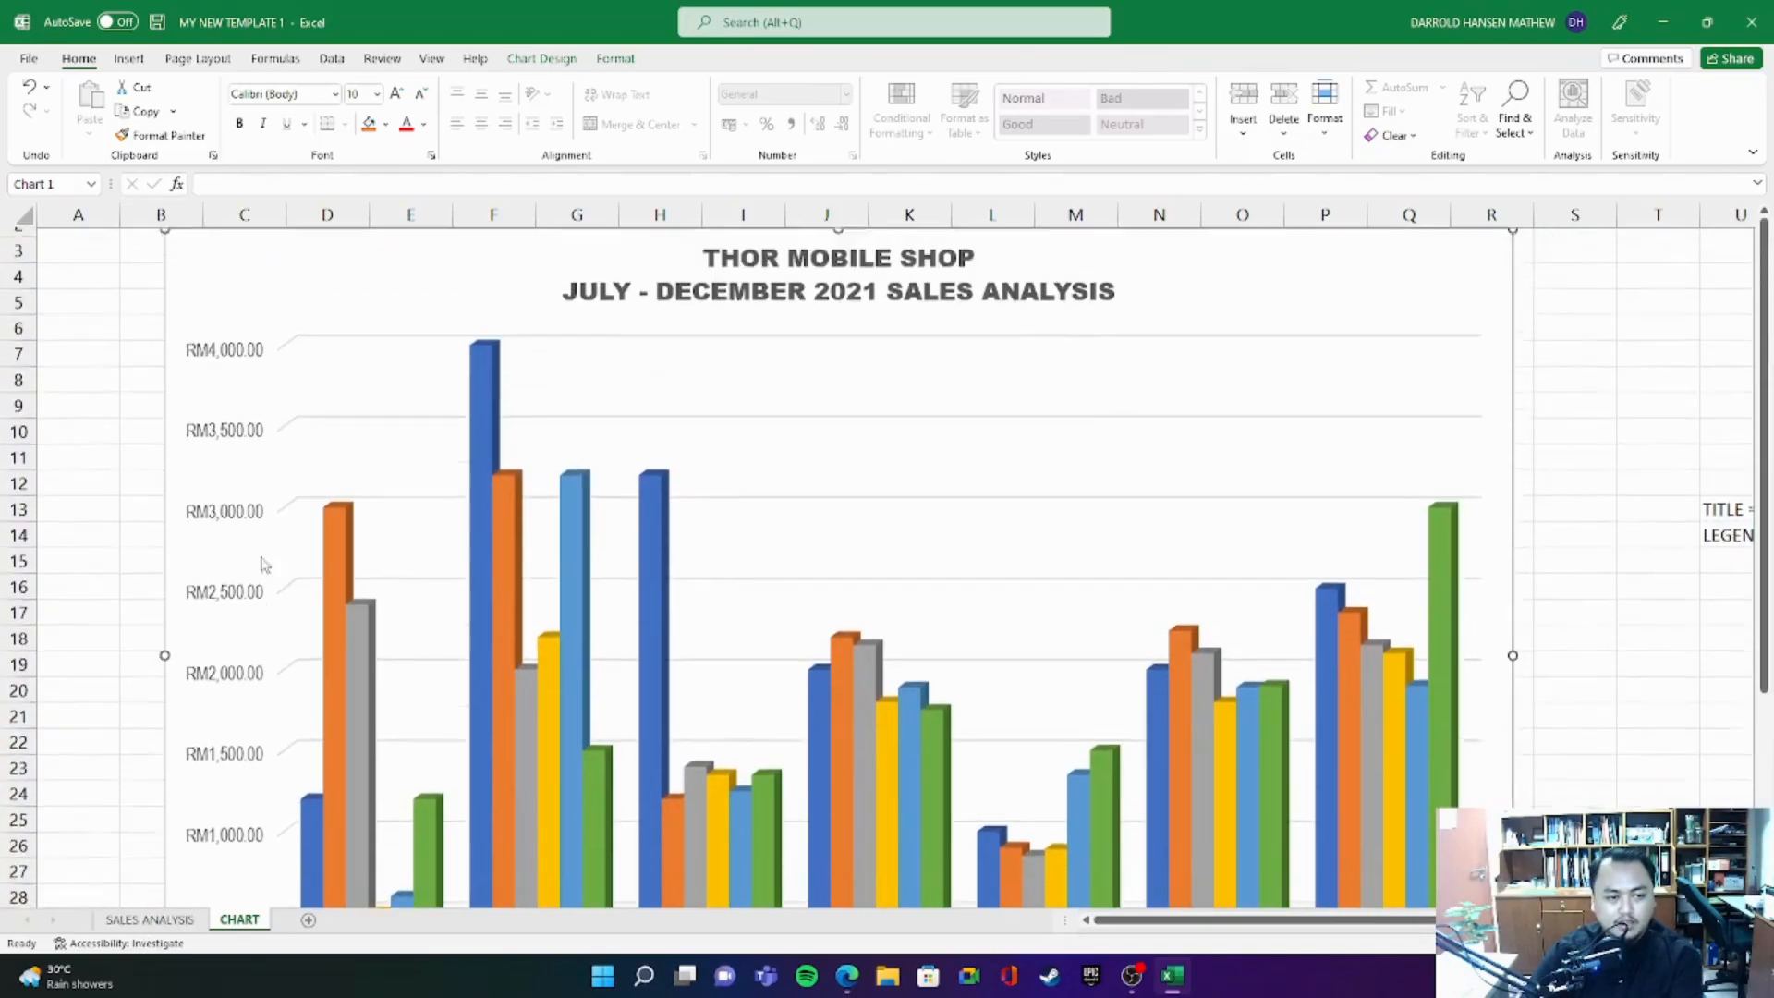
{"action": "scroll", "coordinate": [225, 585], "scroll_direction": "down", "scroll_amount": 1}
{"action": "scroll", "coordinate": [238, 863], "scroll_direction": "up", "scroll_amount": 3}
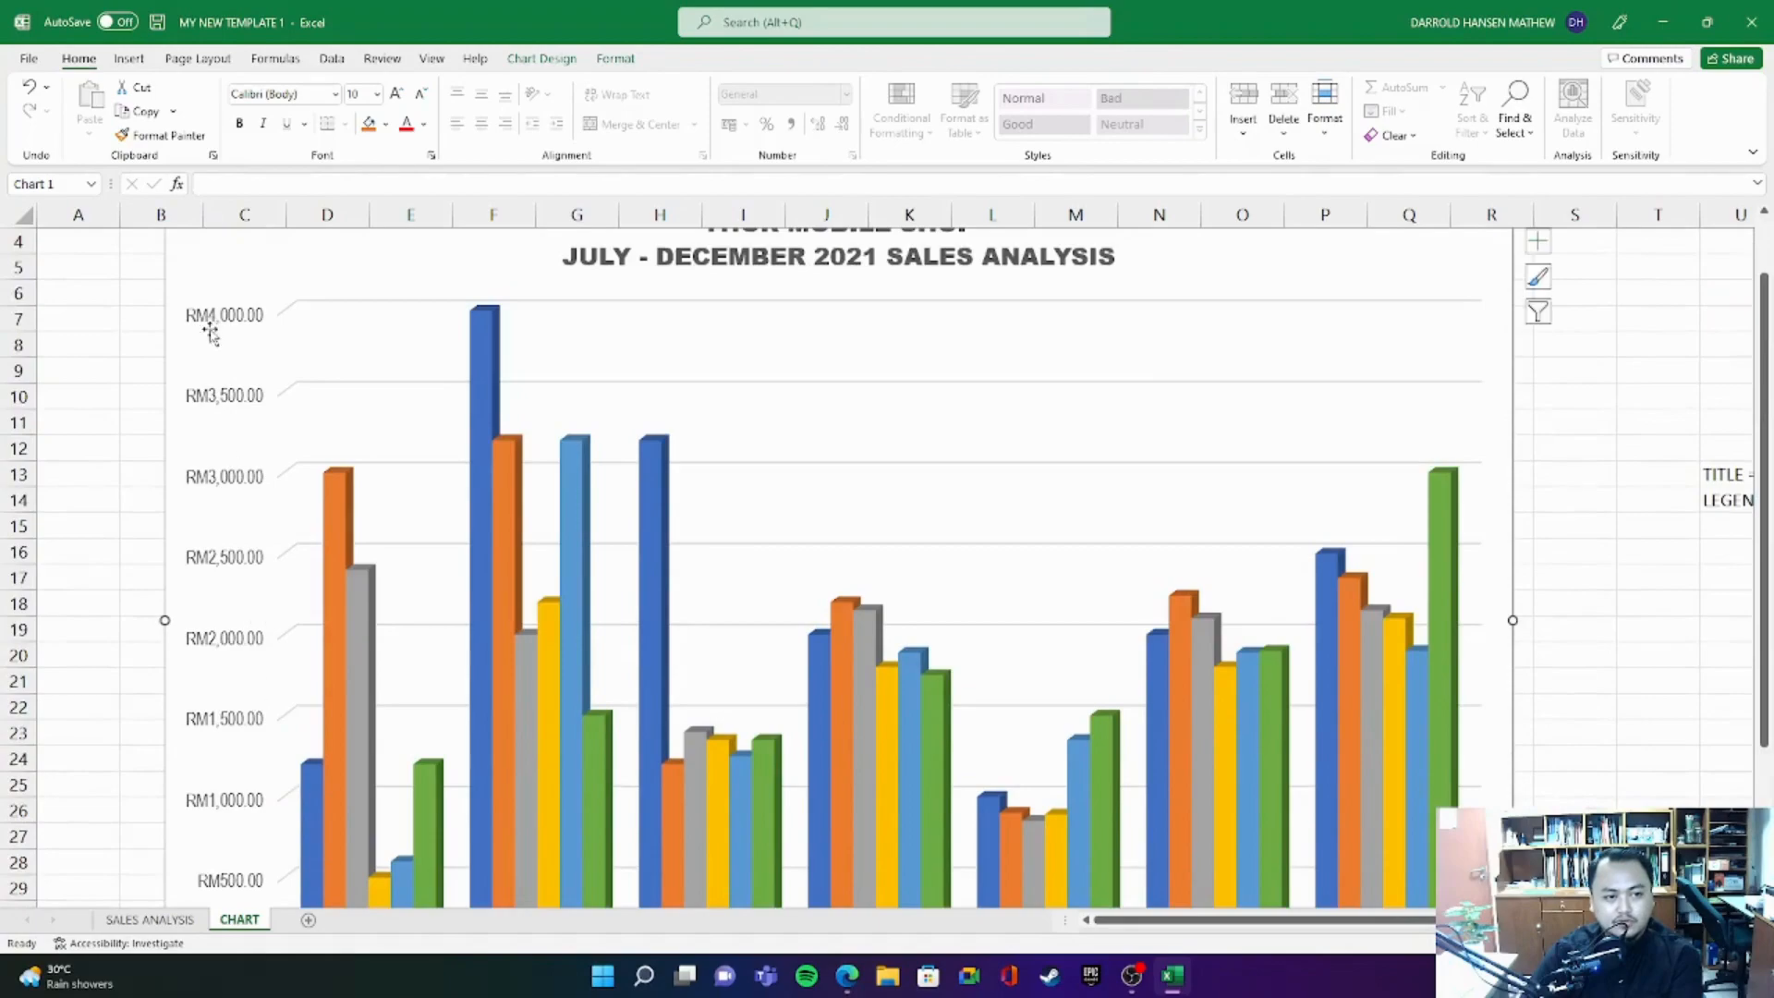
{"action": "scroll", "coordinate": [892, 425], "scroll_direction": "down", "scroll_amount": 2}
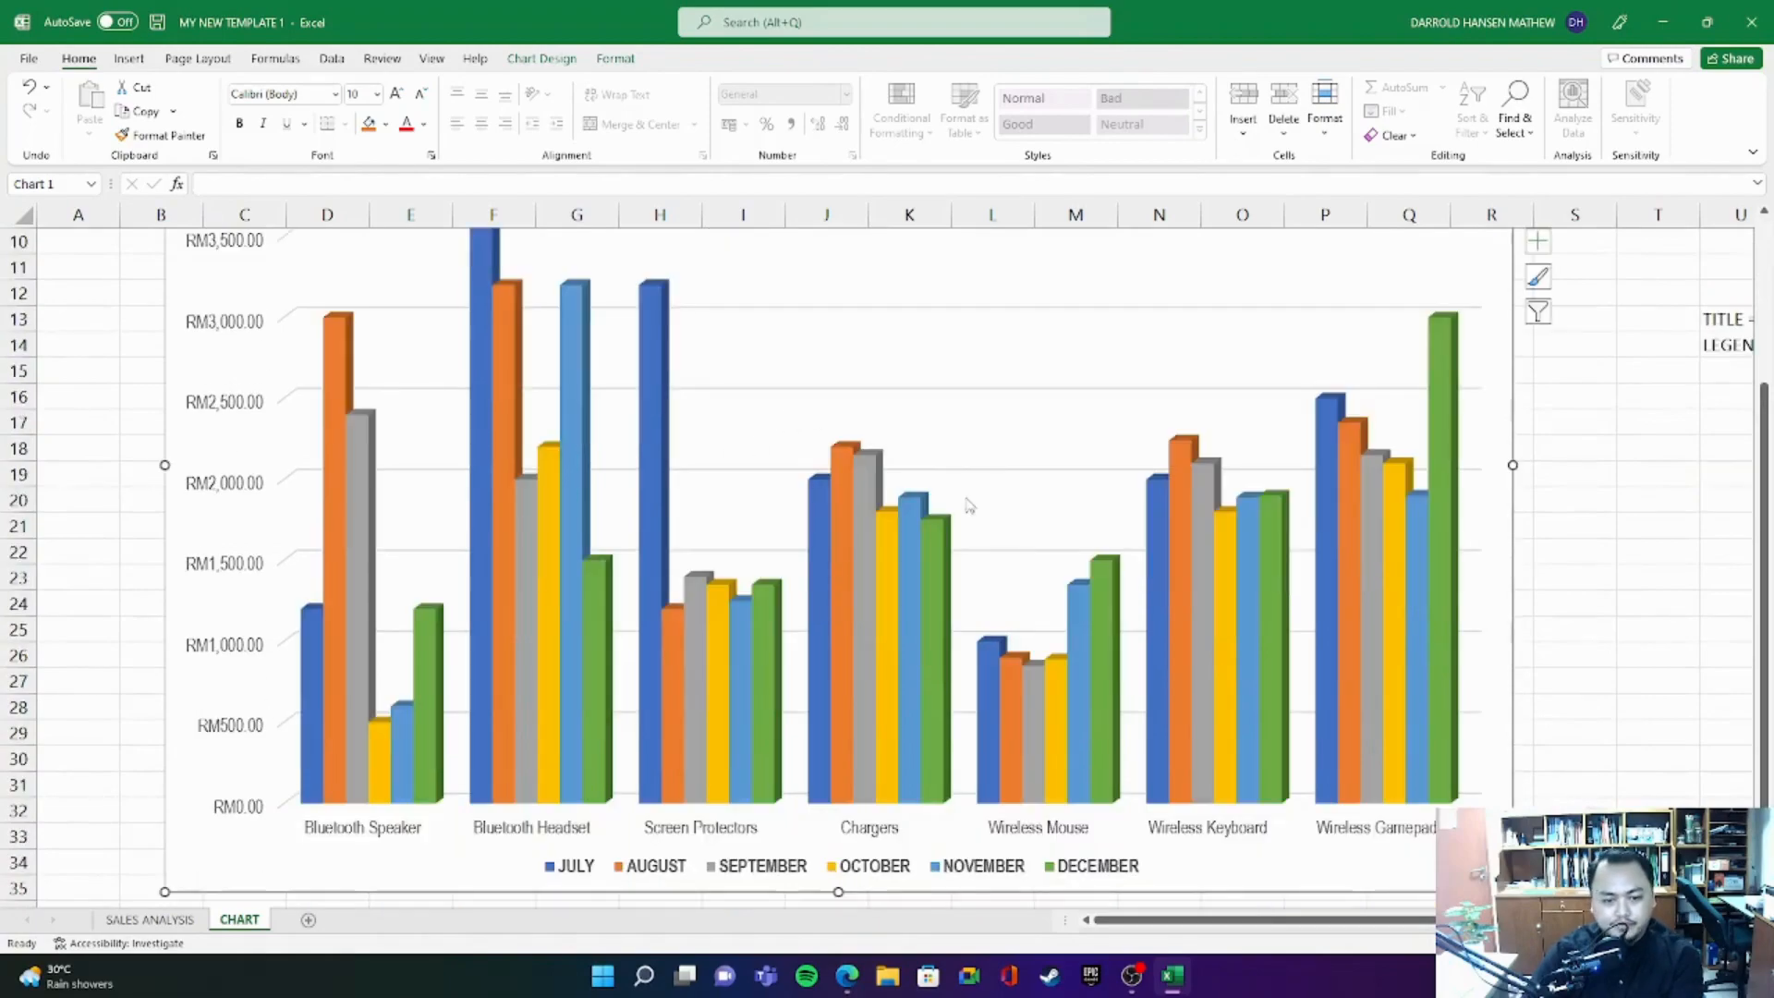
{"action": "scroll", "coordinate": [878, 564], "scroll_direction": "down", "scroll_amount": 3}
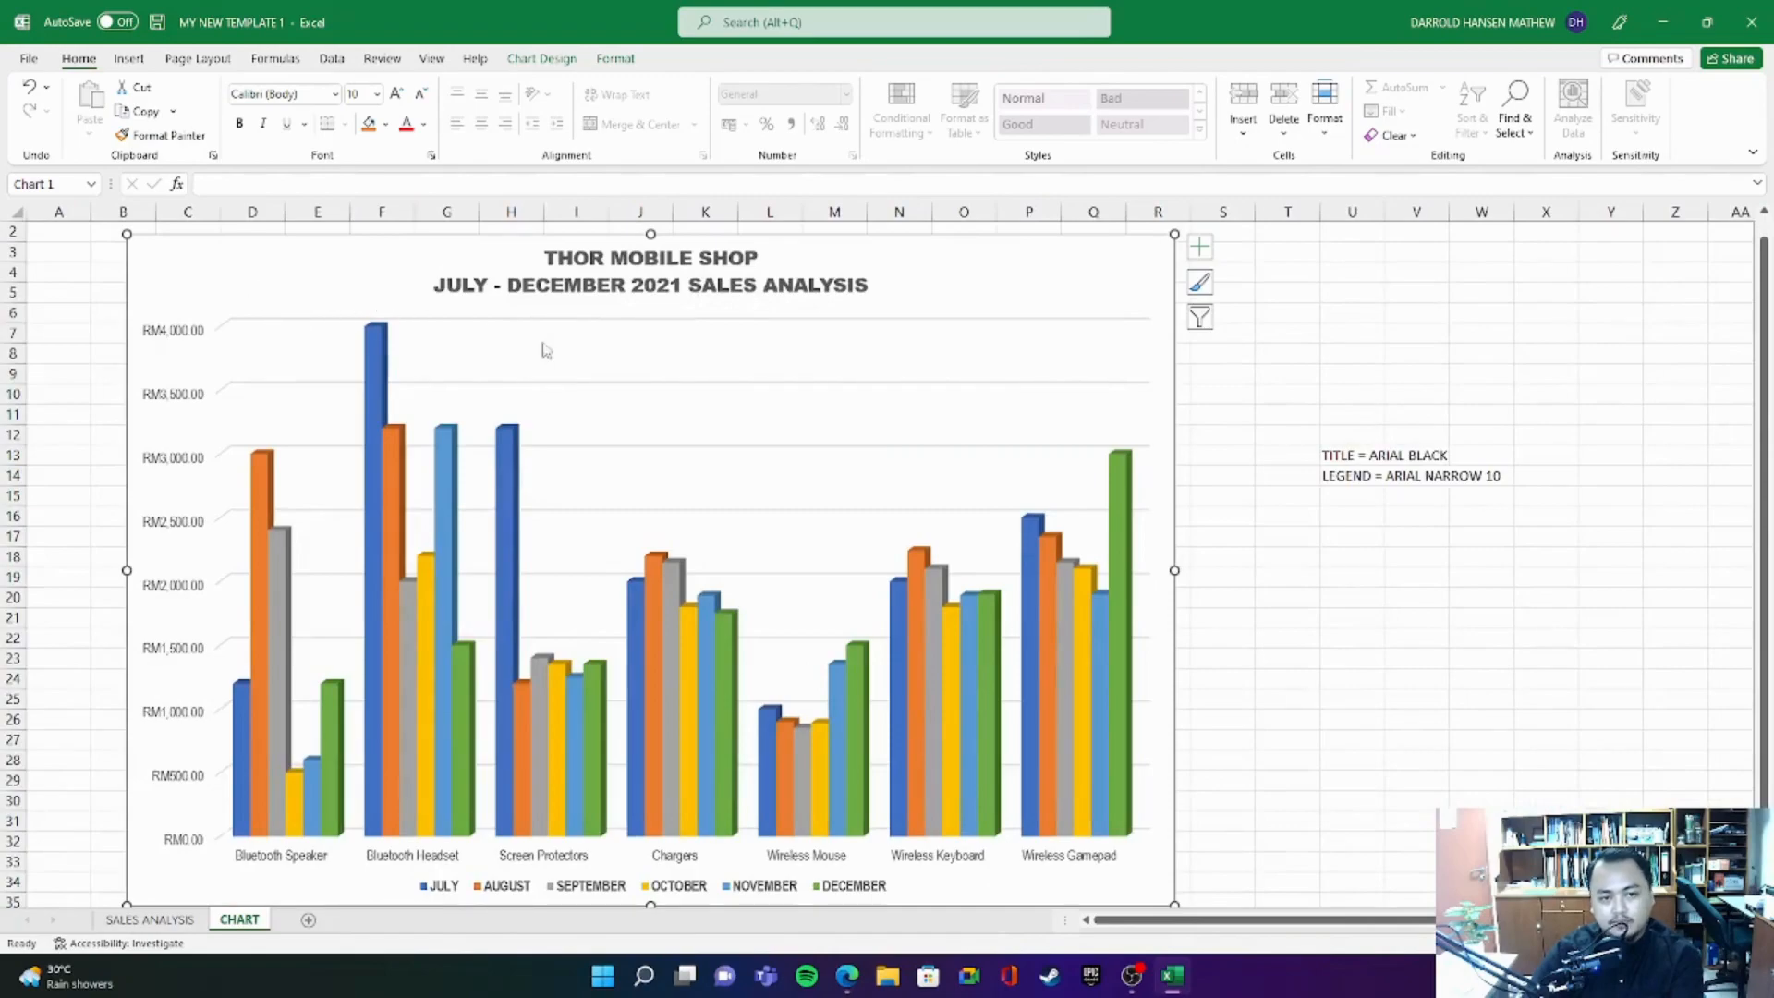
- Compare the SALES ANALYSIS table with the chart on the CHART sheet and highlight the TOTAL SALES values in I5:I12 for review
{"action": "left_click", "coordinate": [162, 920]}
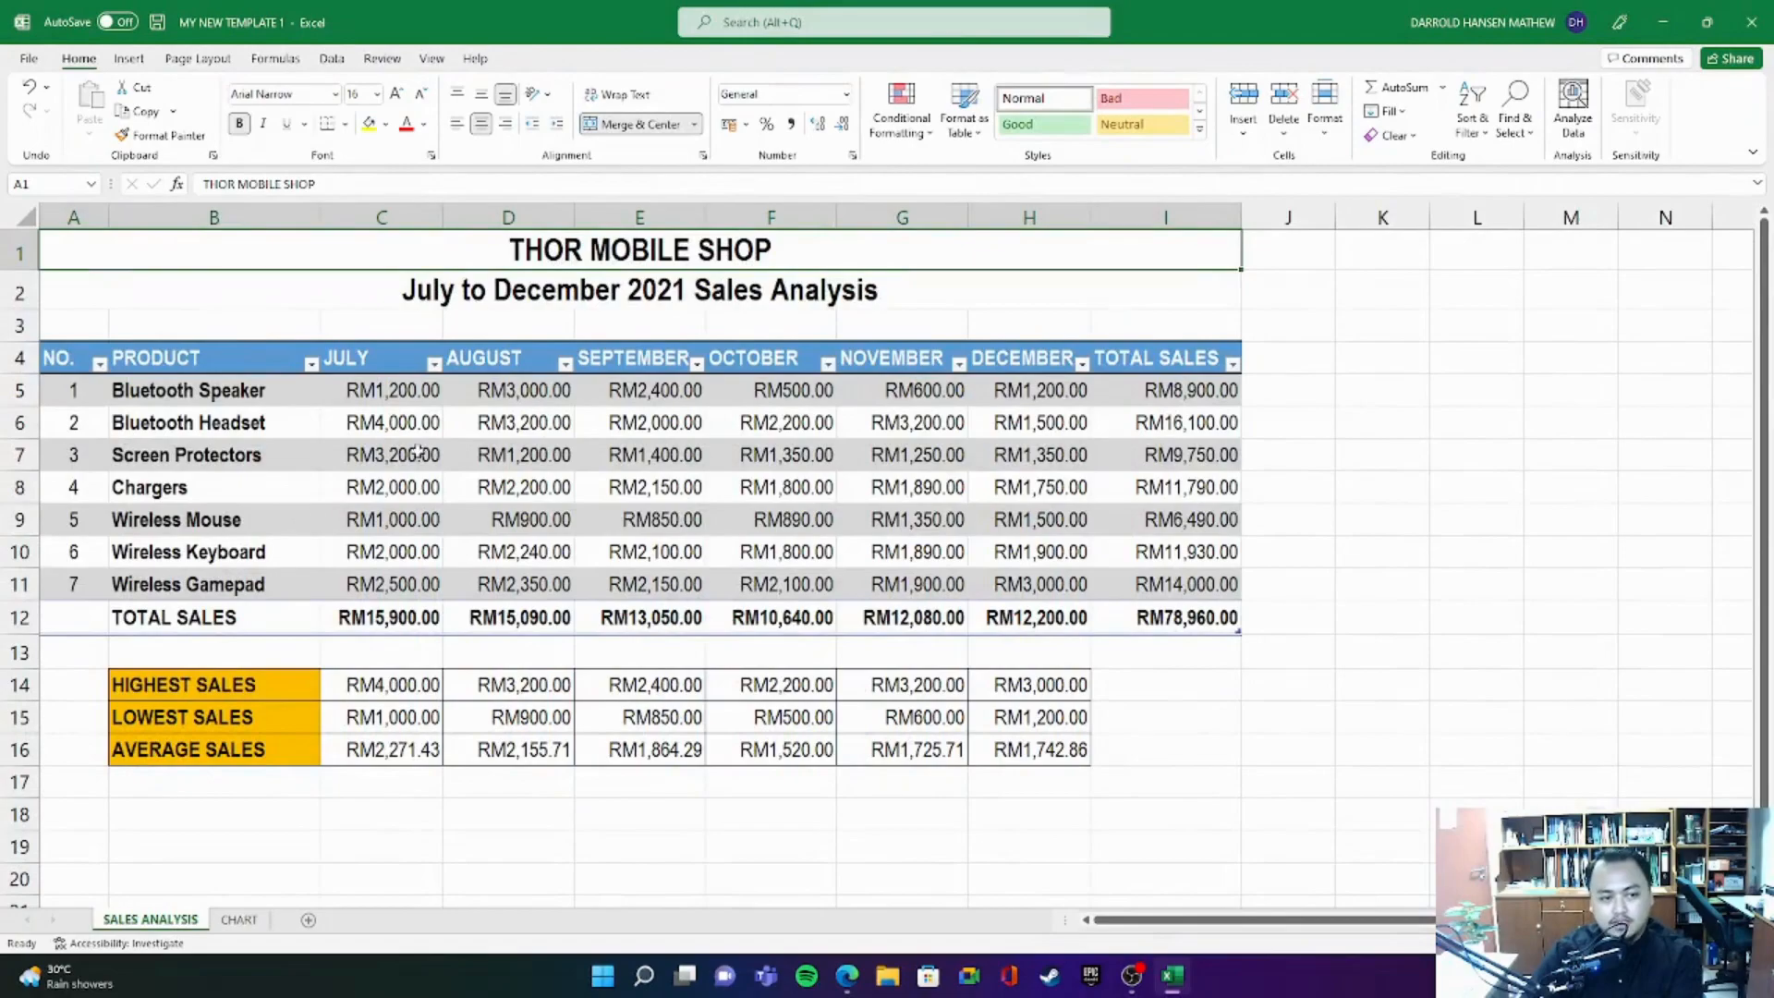
{"action": "left_click", "coordinate": [239, 920]}
{"action": "left_click", "coordinate": [157, 920]}
{"action": "left_click", "coordinate": [243, 921]}
{"action": "left_click", "coordinate": [164, 923]}
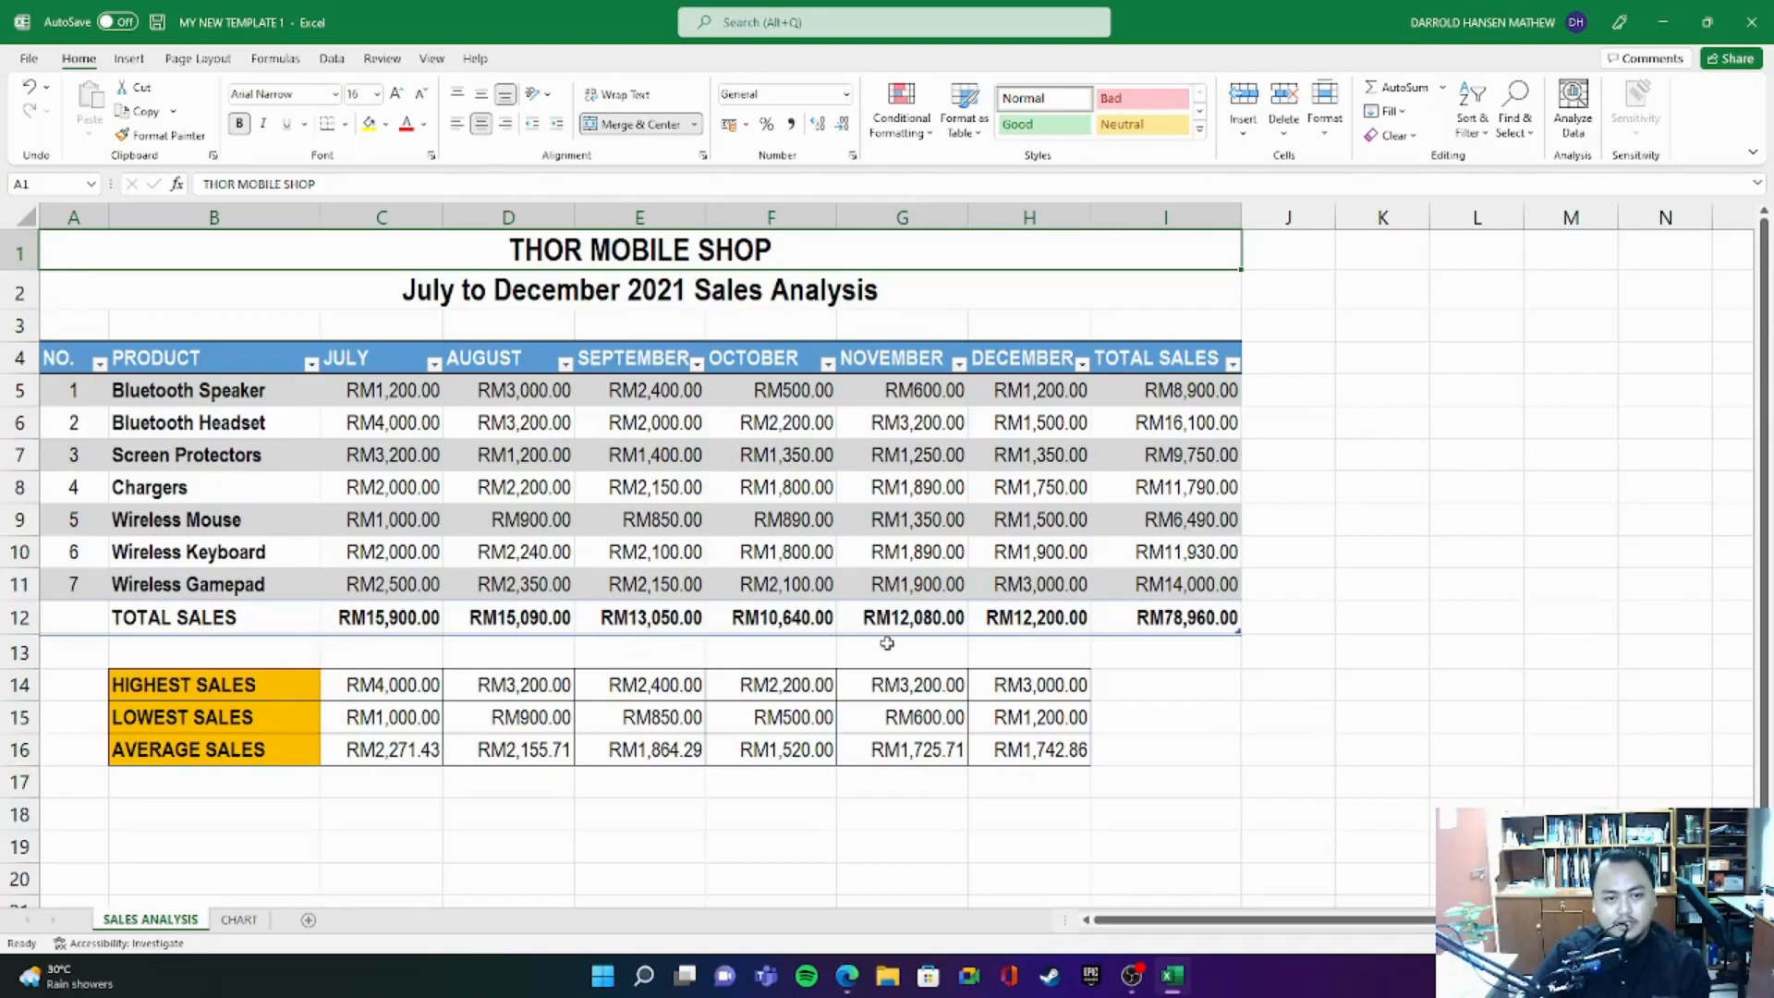
{"action": "left_click_drag", "start_coordinate": [1187, 392], "coordinate": [1172, 613]}
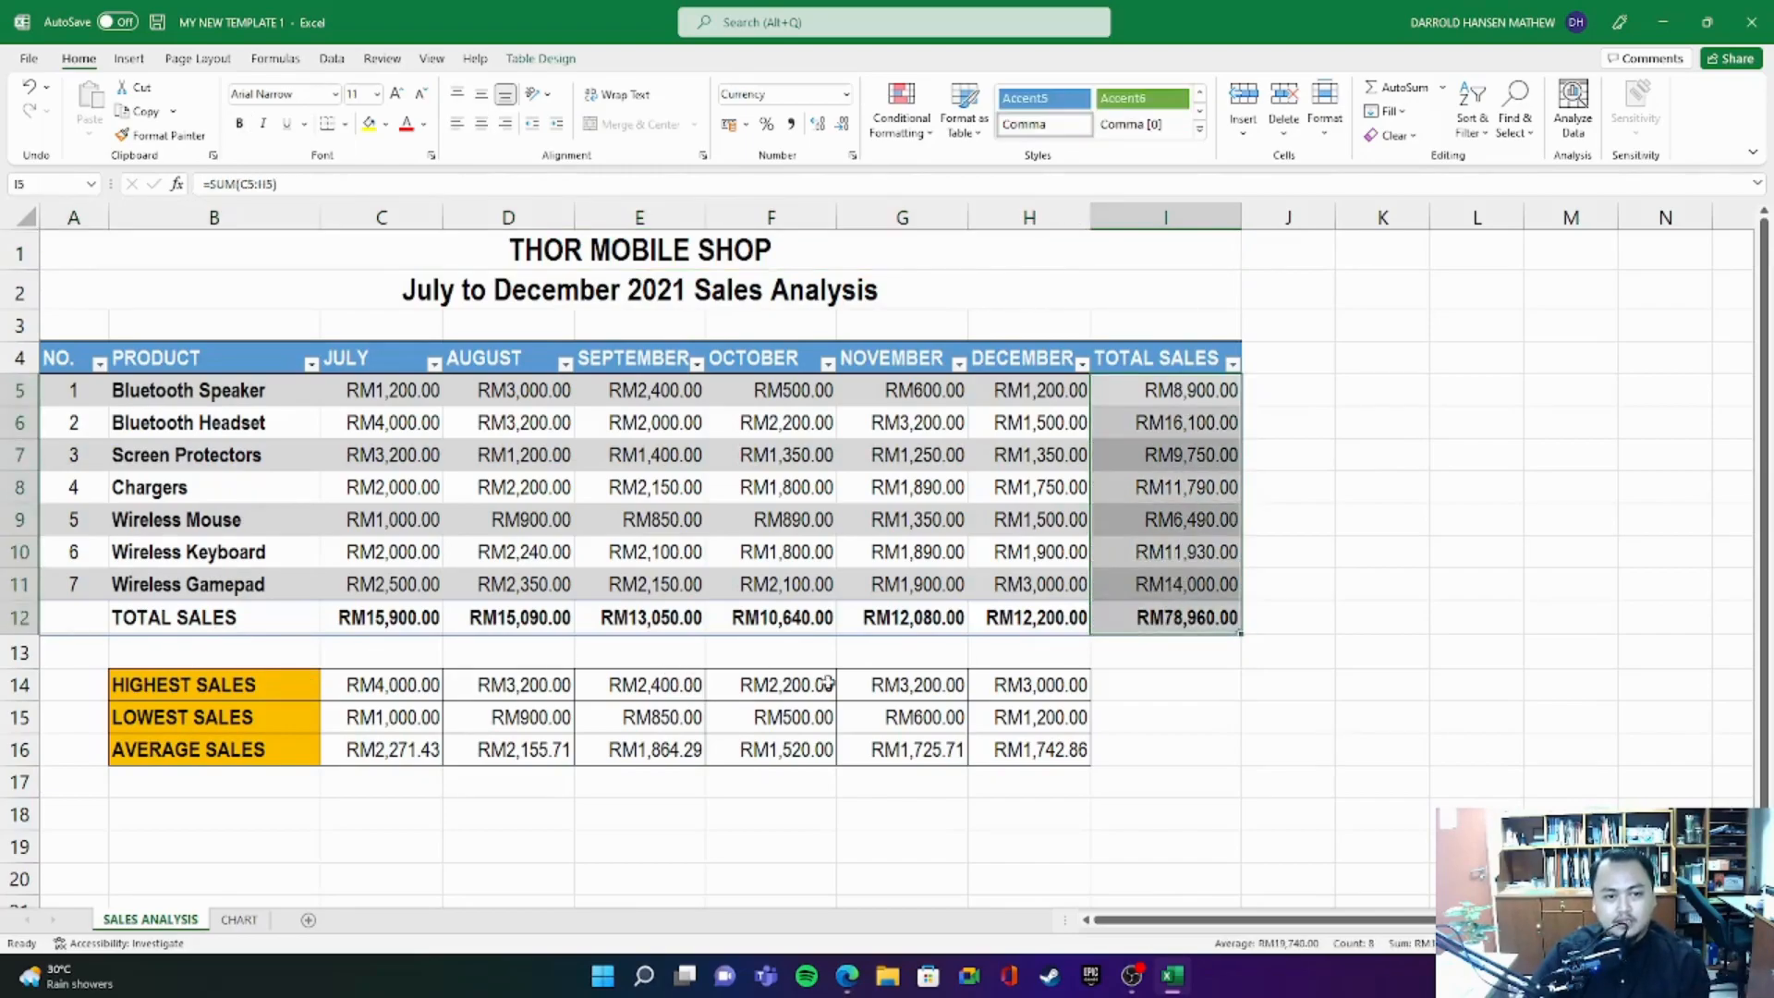